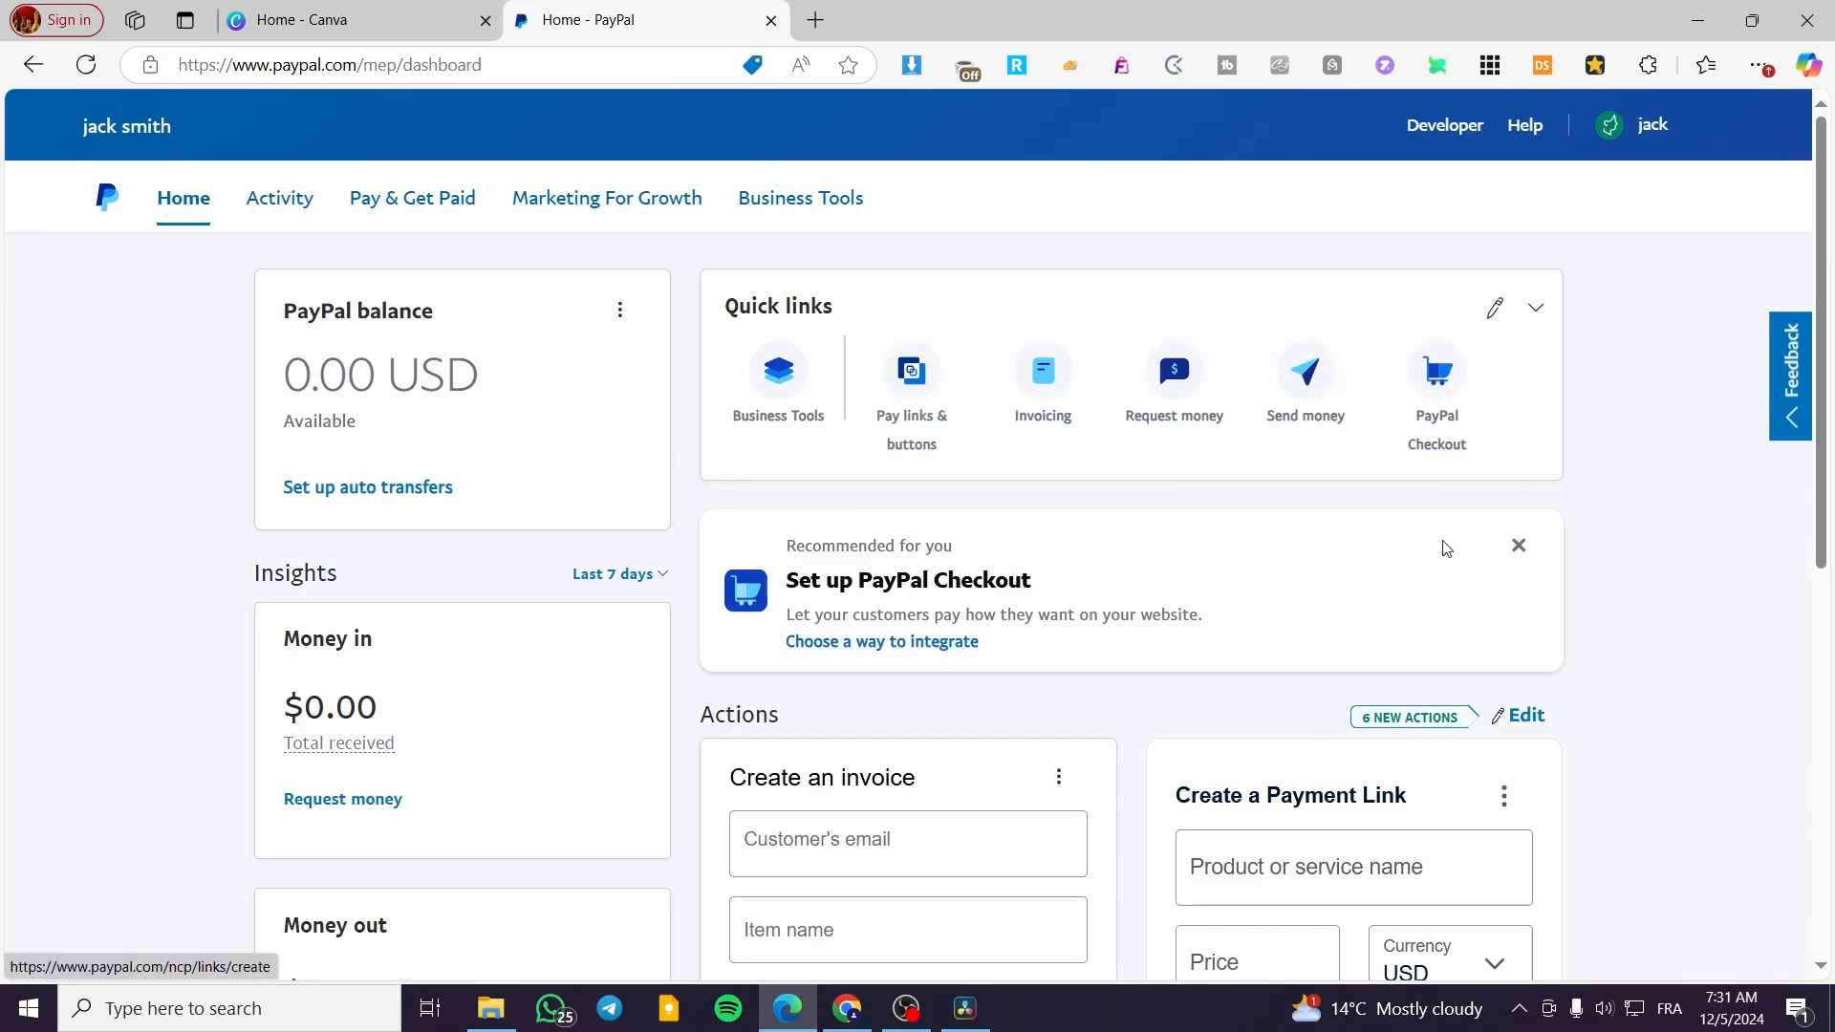
Open Google Sites in a new browser tab and dismiss its welcome message
left_click(361, 13)
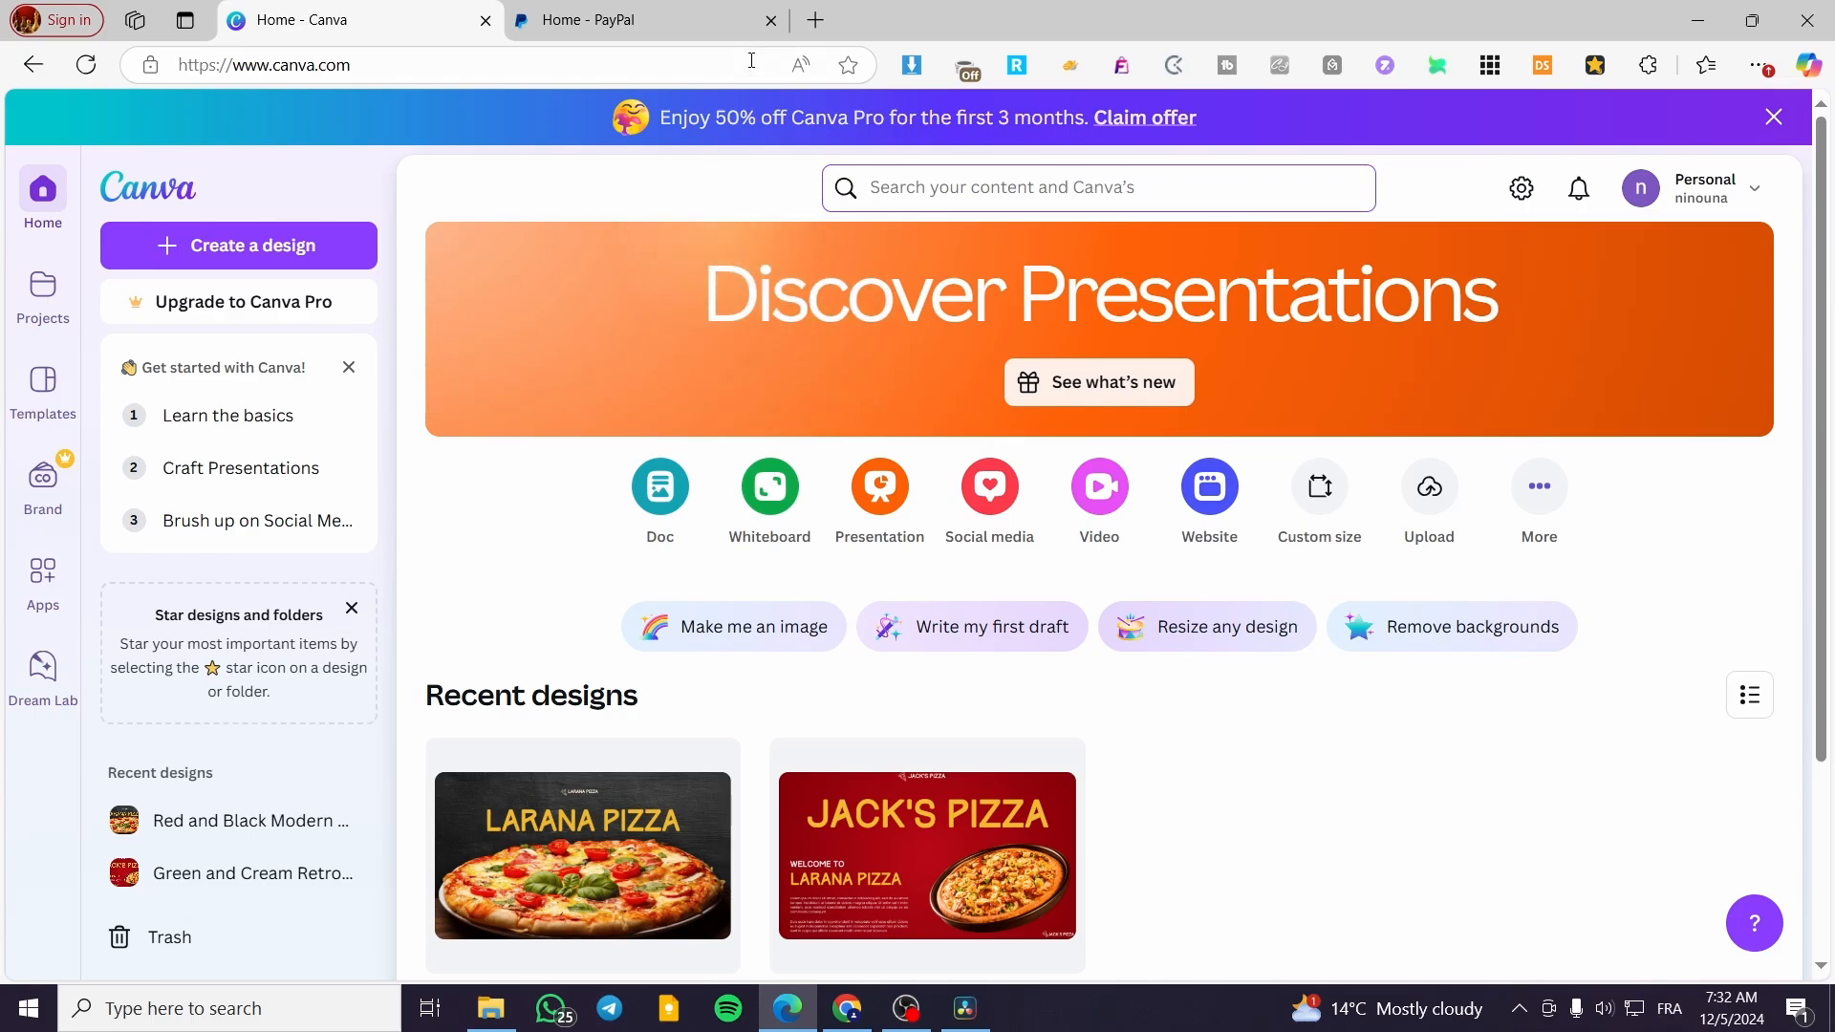
left_click(817, 20)
type("goolge")
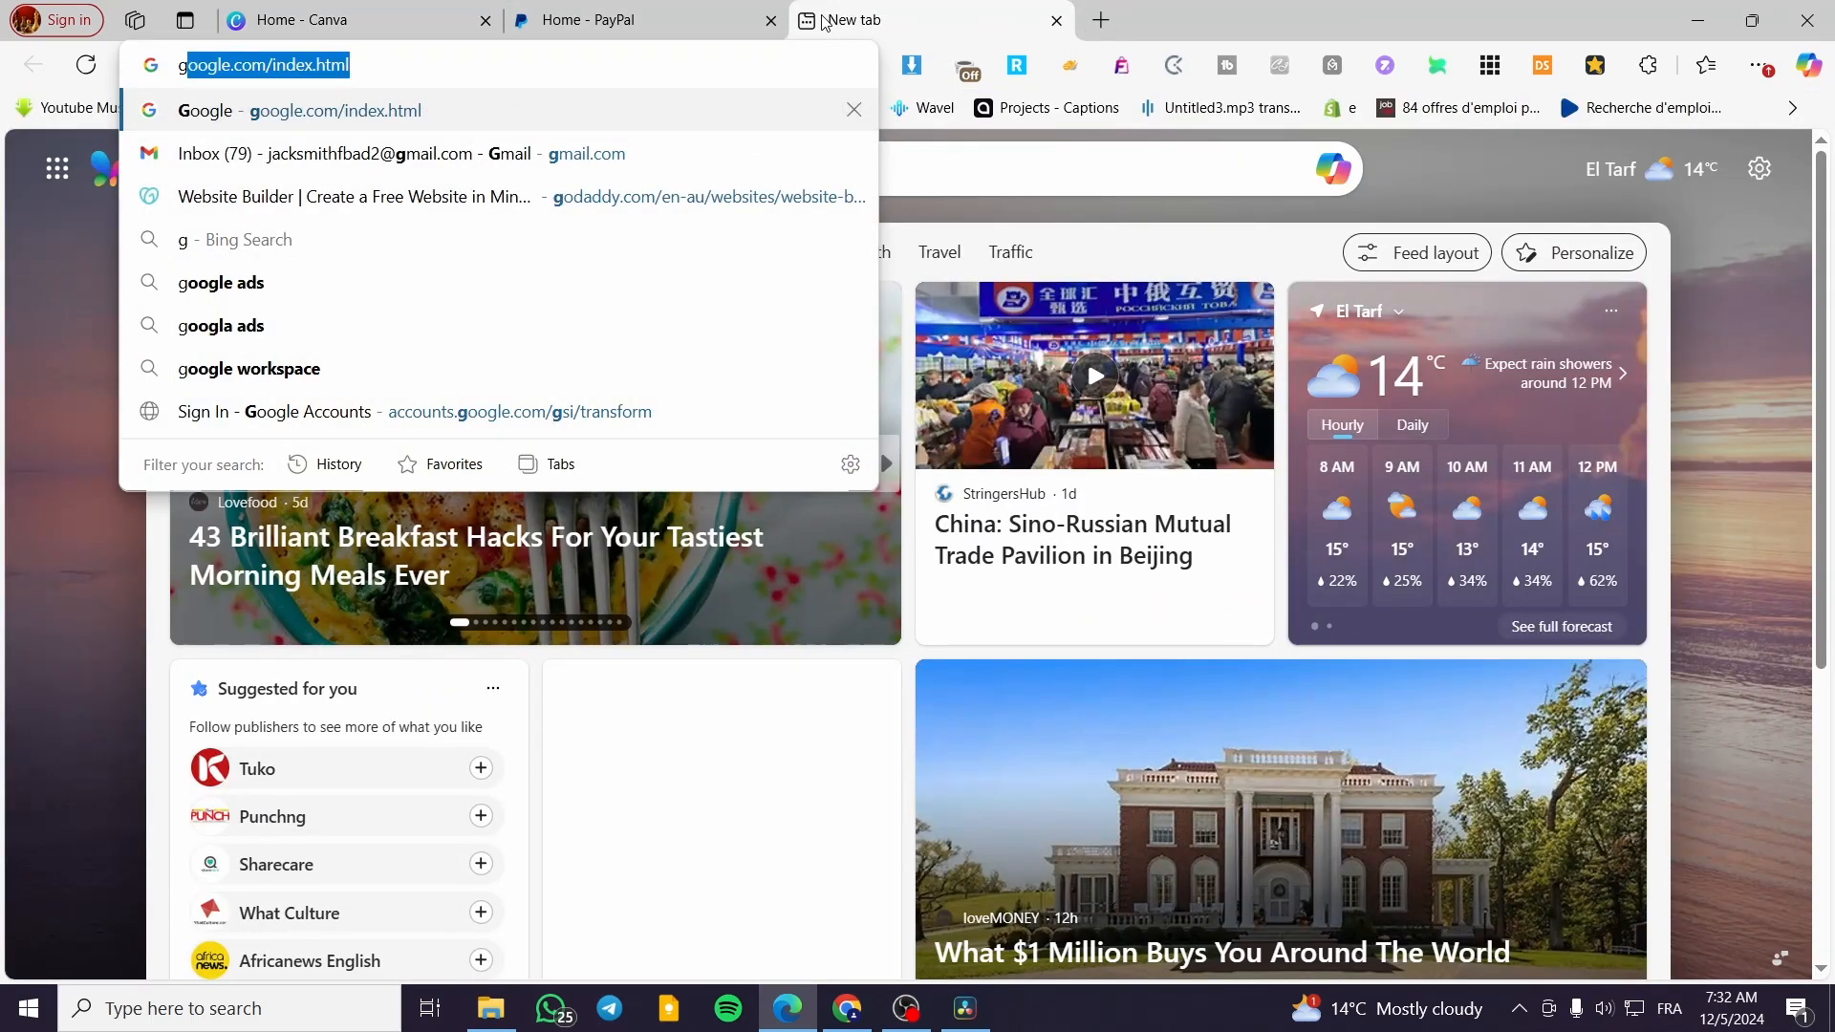
key("BackSpace")
key("BackSpace")
key("BackSpace")
type("gle")
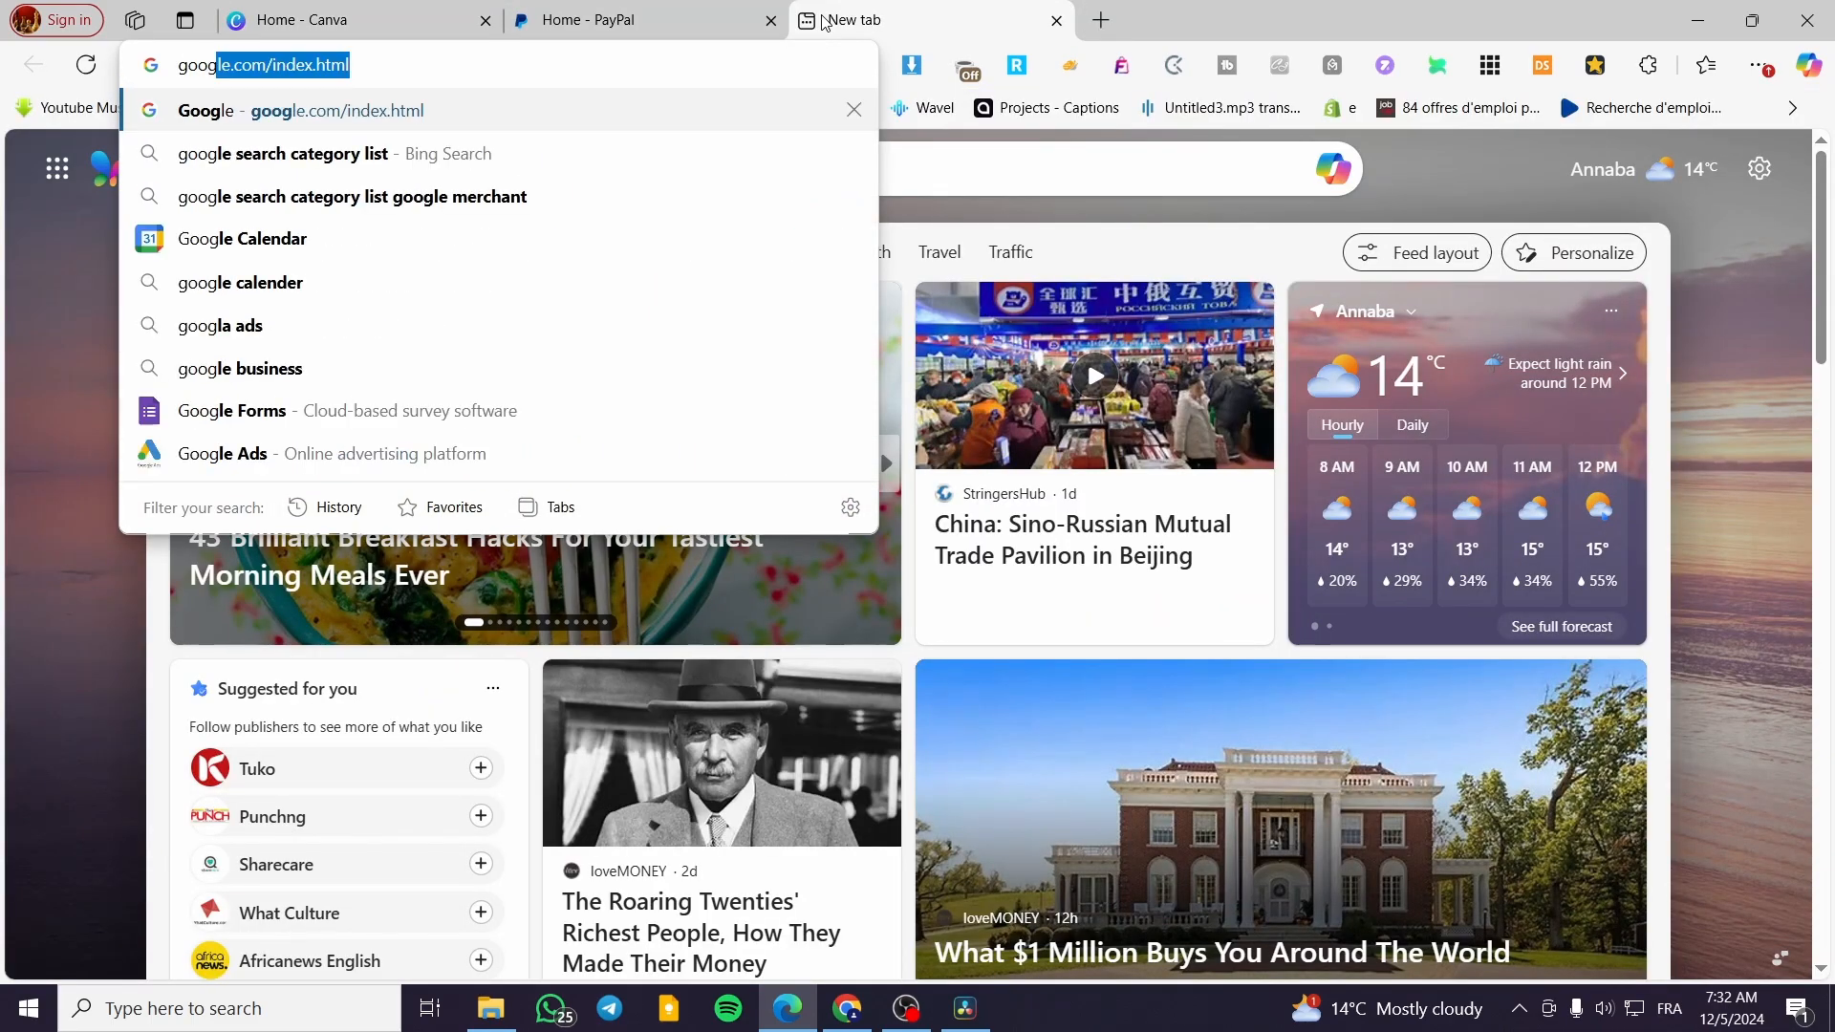
type(" site")
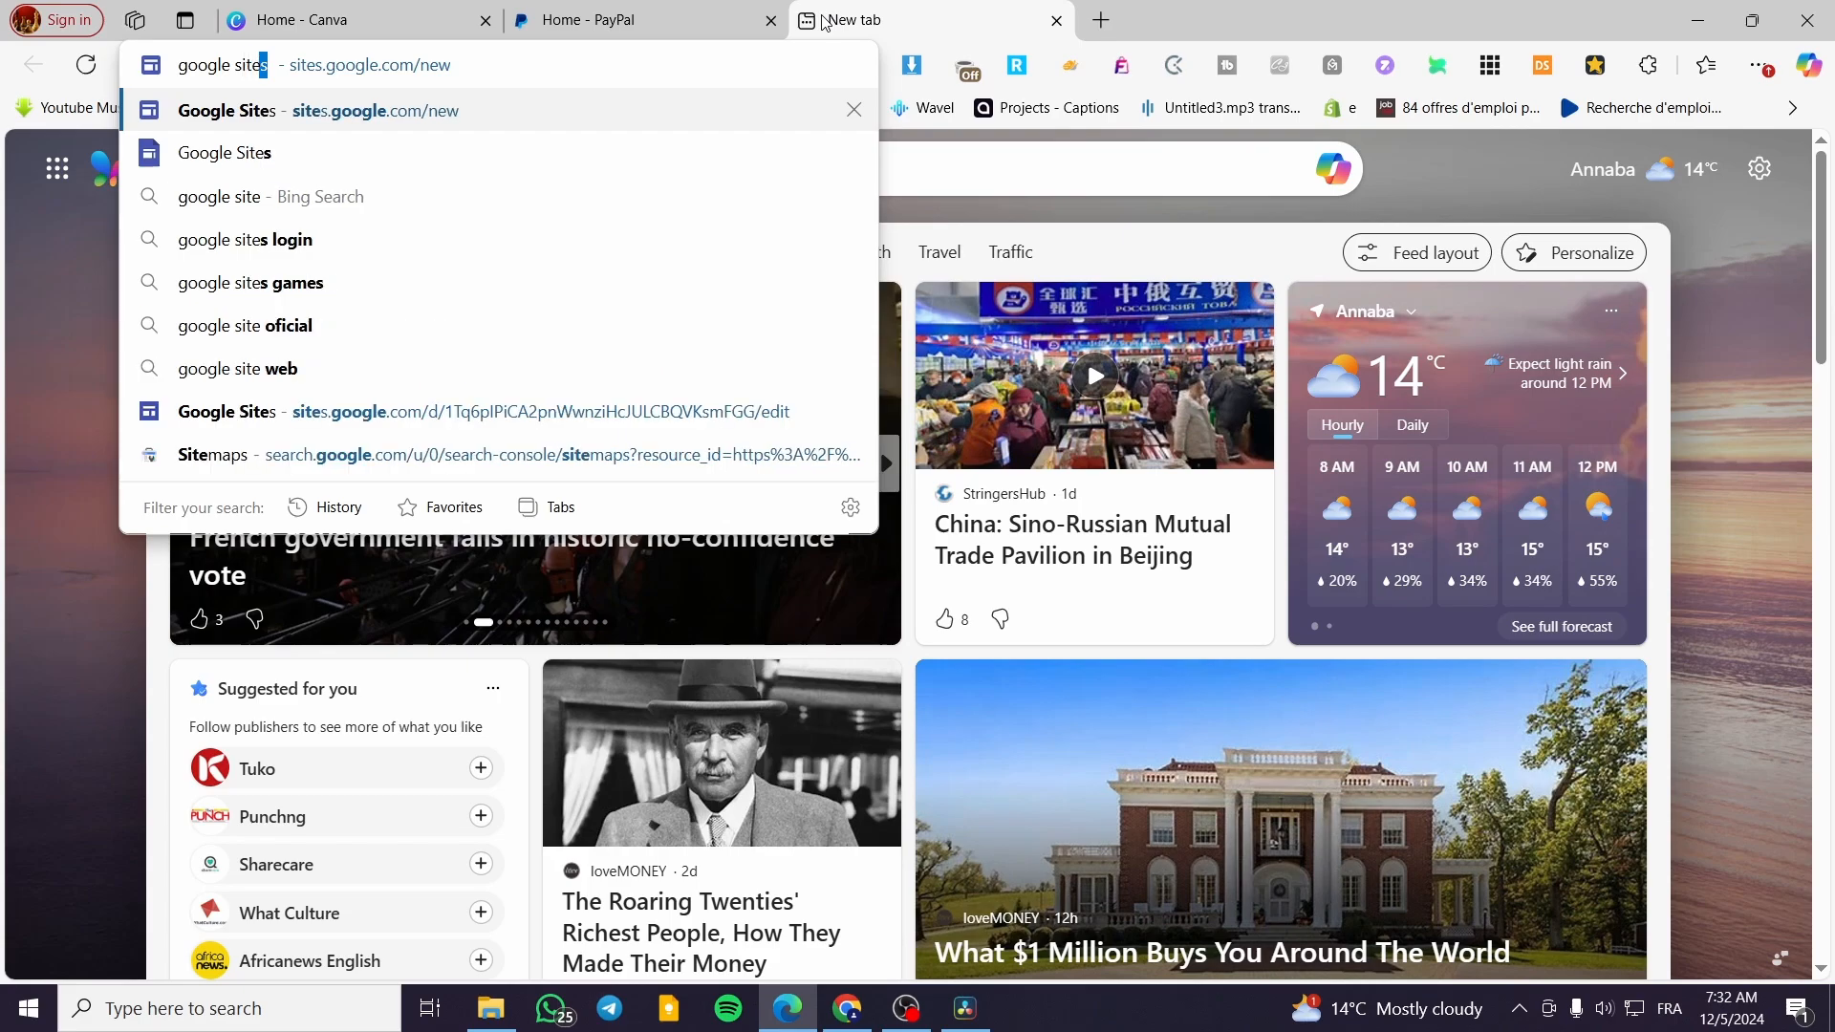
key("Return")
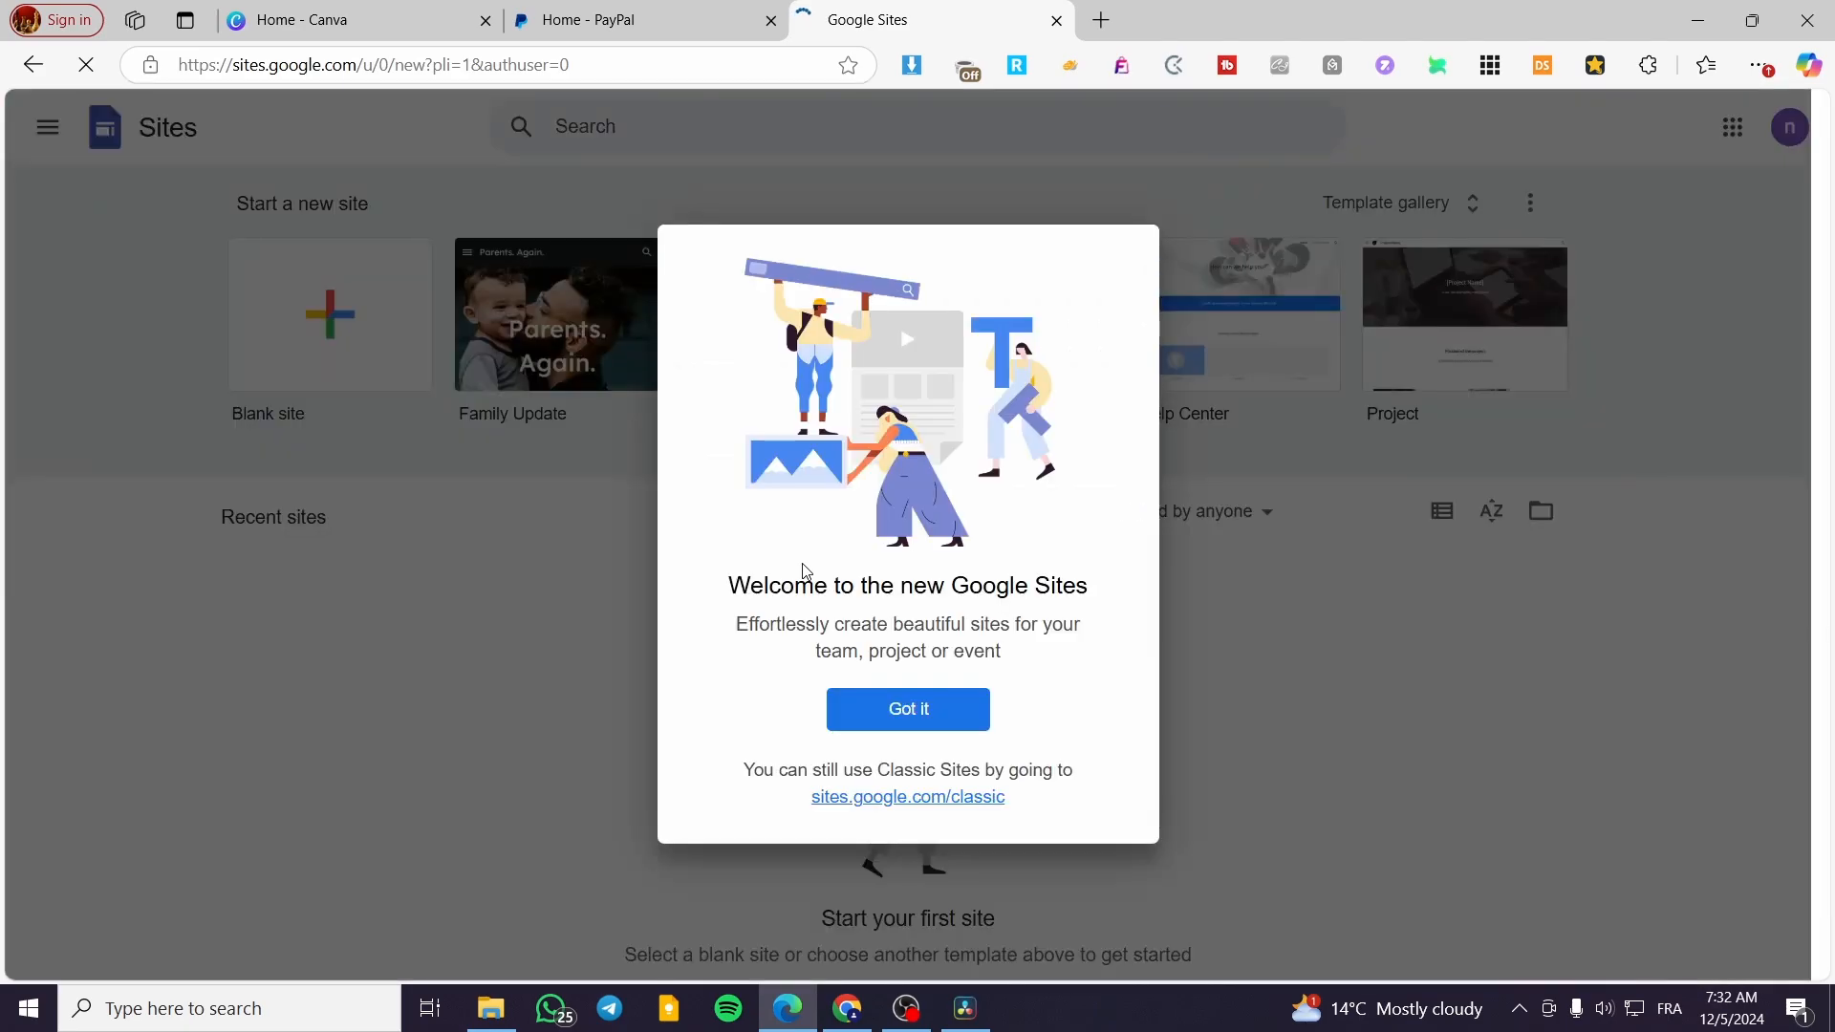
left_click(981, 723)
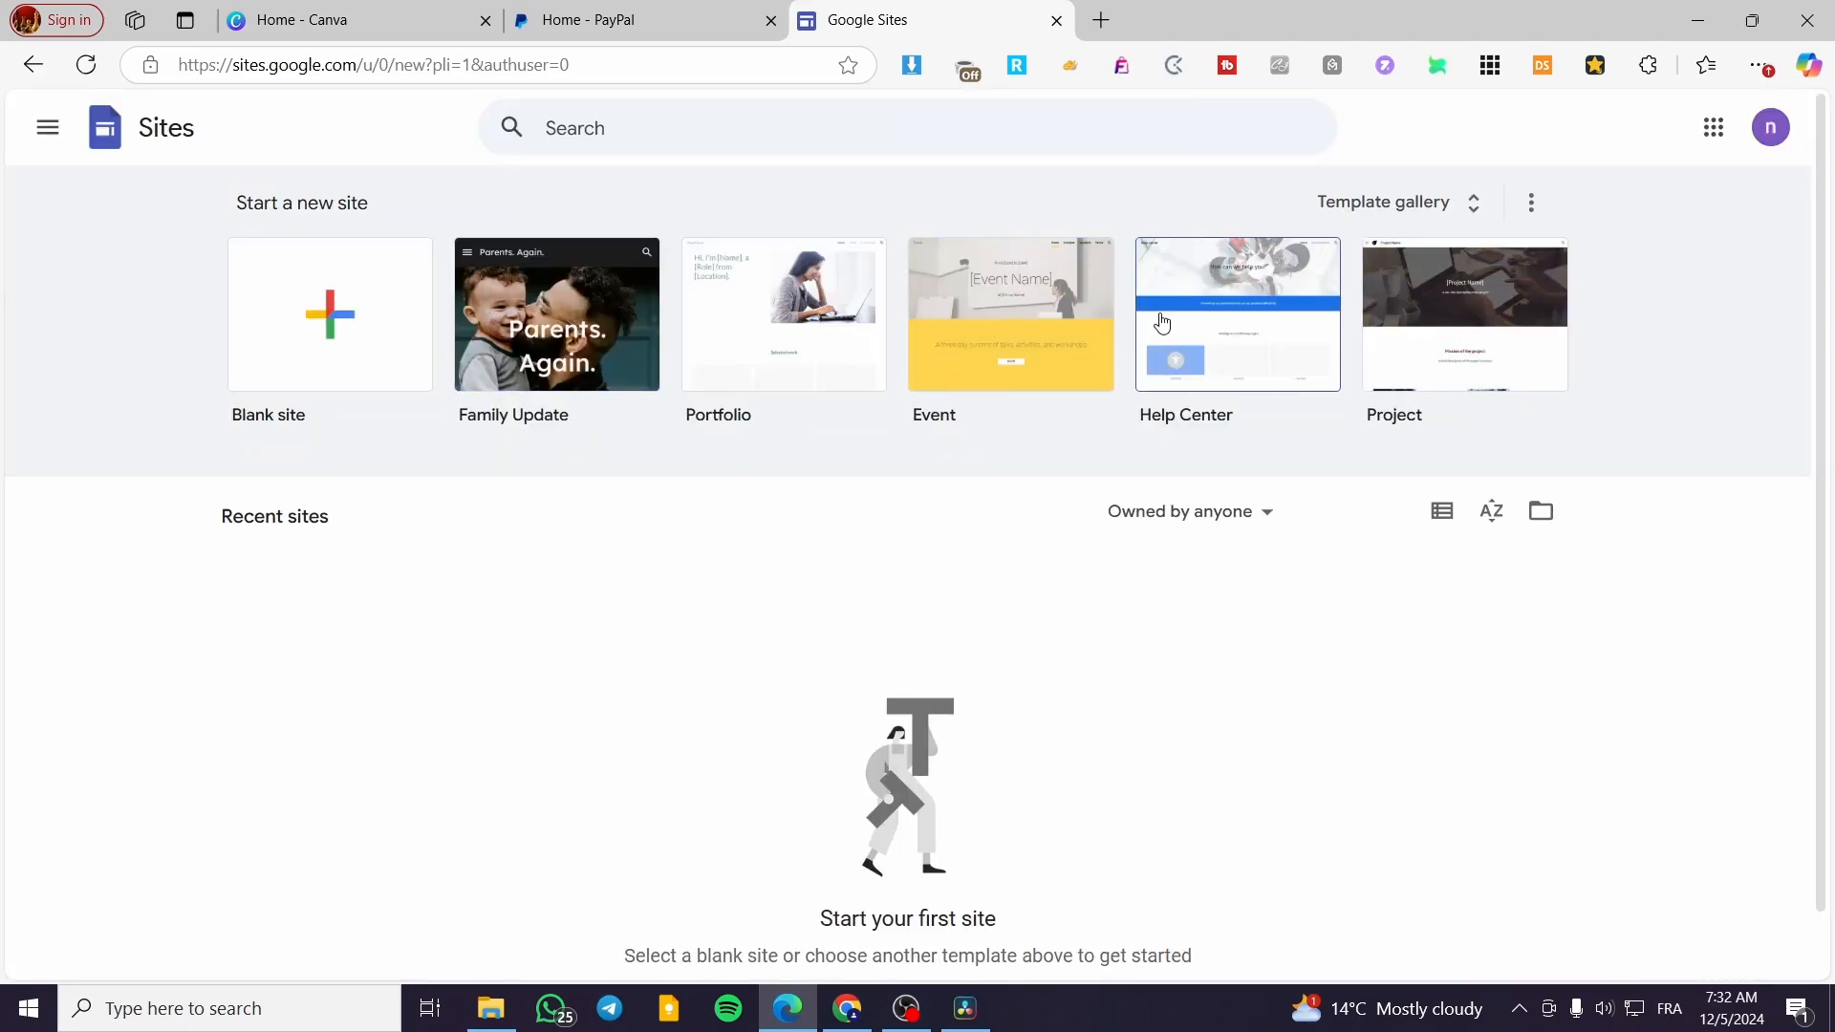
Create a site from the Project template and insert an image-and-text content block below the mission section
left_click(1539, 302)
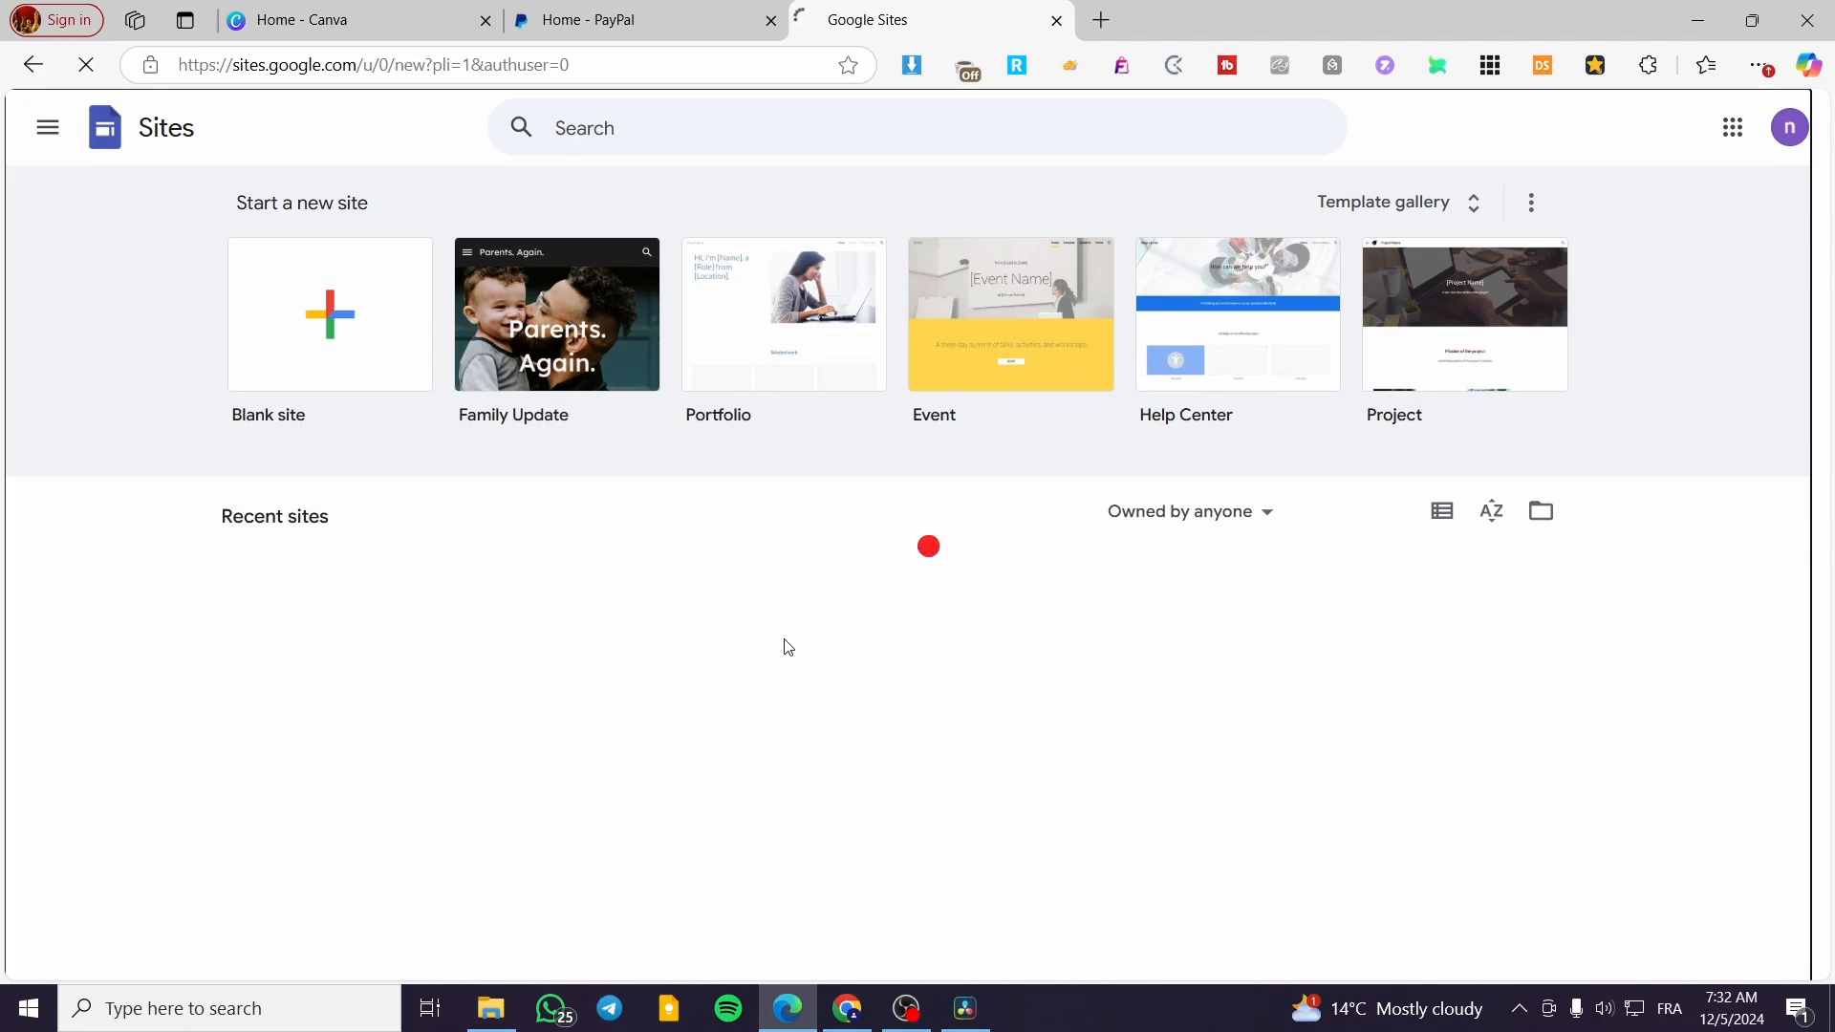
scroll(904, 594, "down", 4)
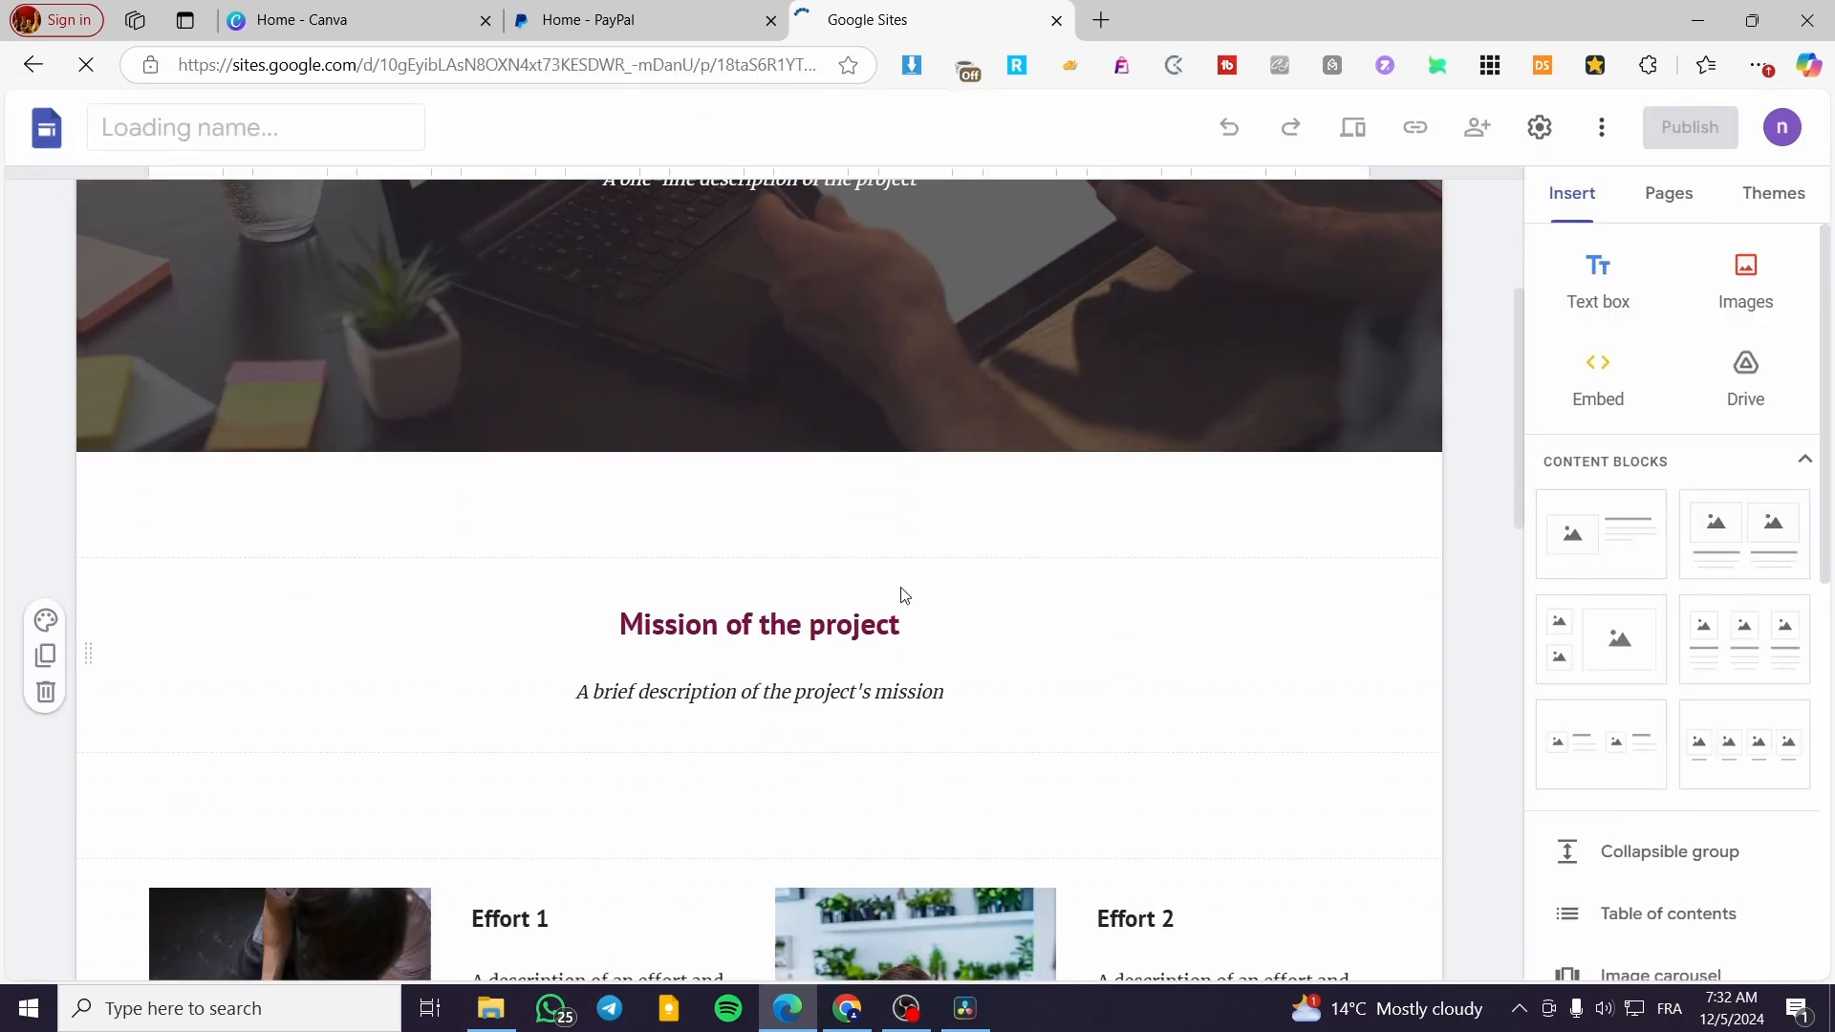
scroll(956, 607, "down", 4)
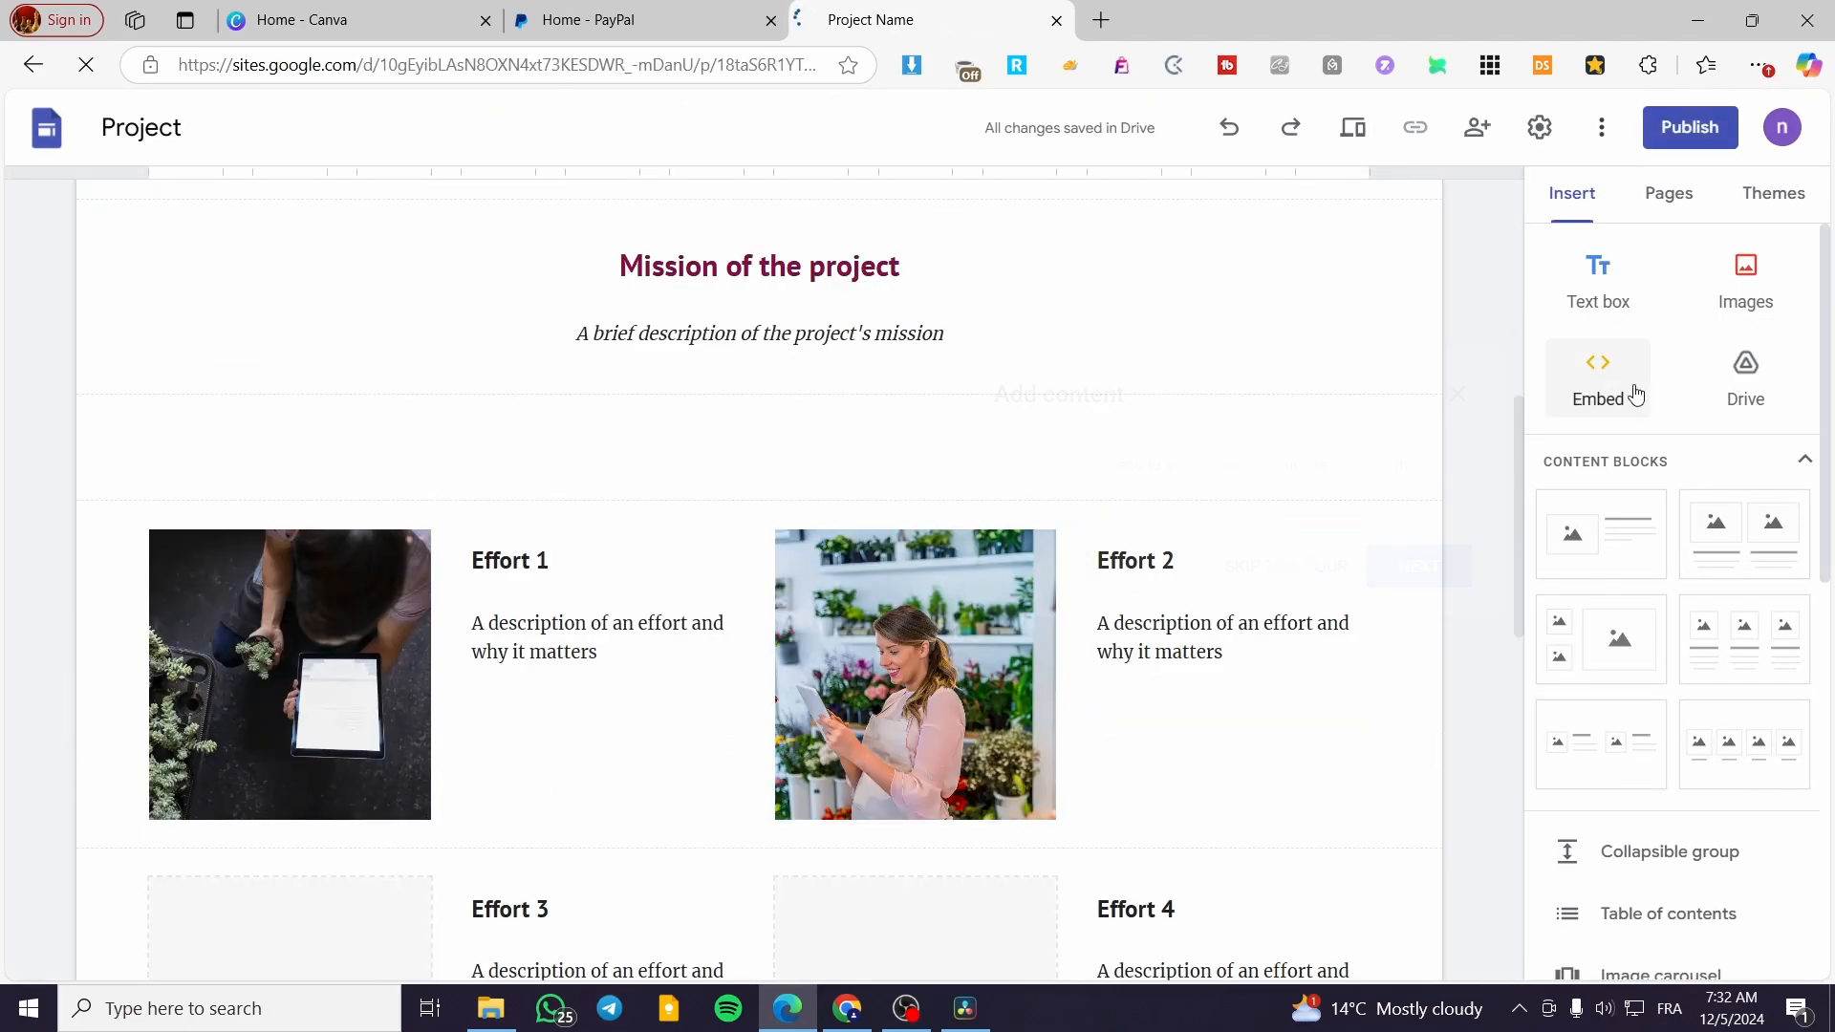
left_click_drag(1601, 533, 722, 444)
left_click(1415, 566)
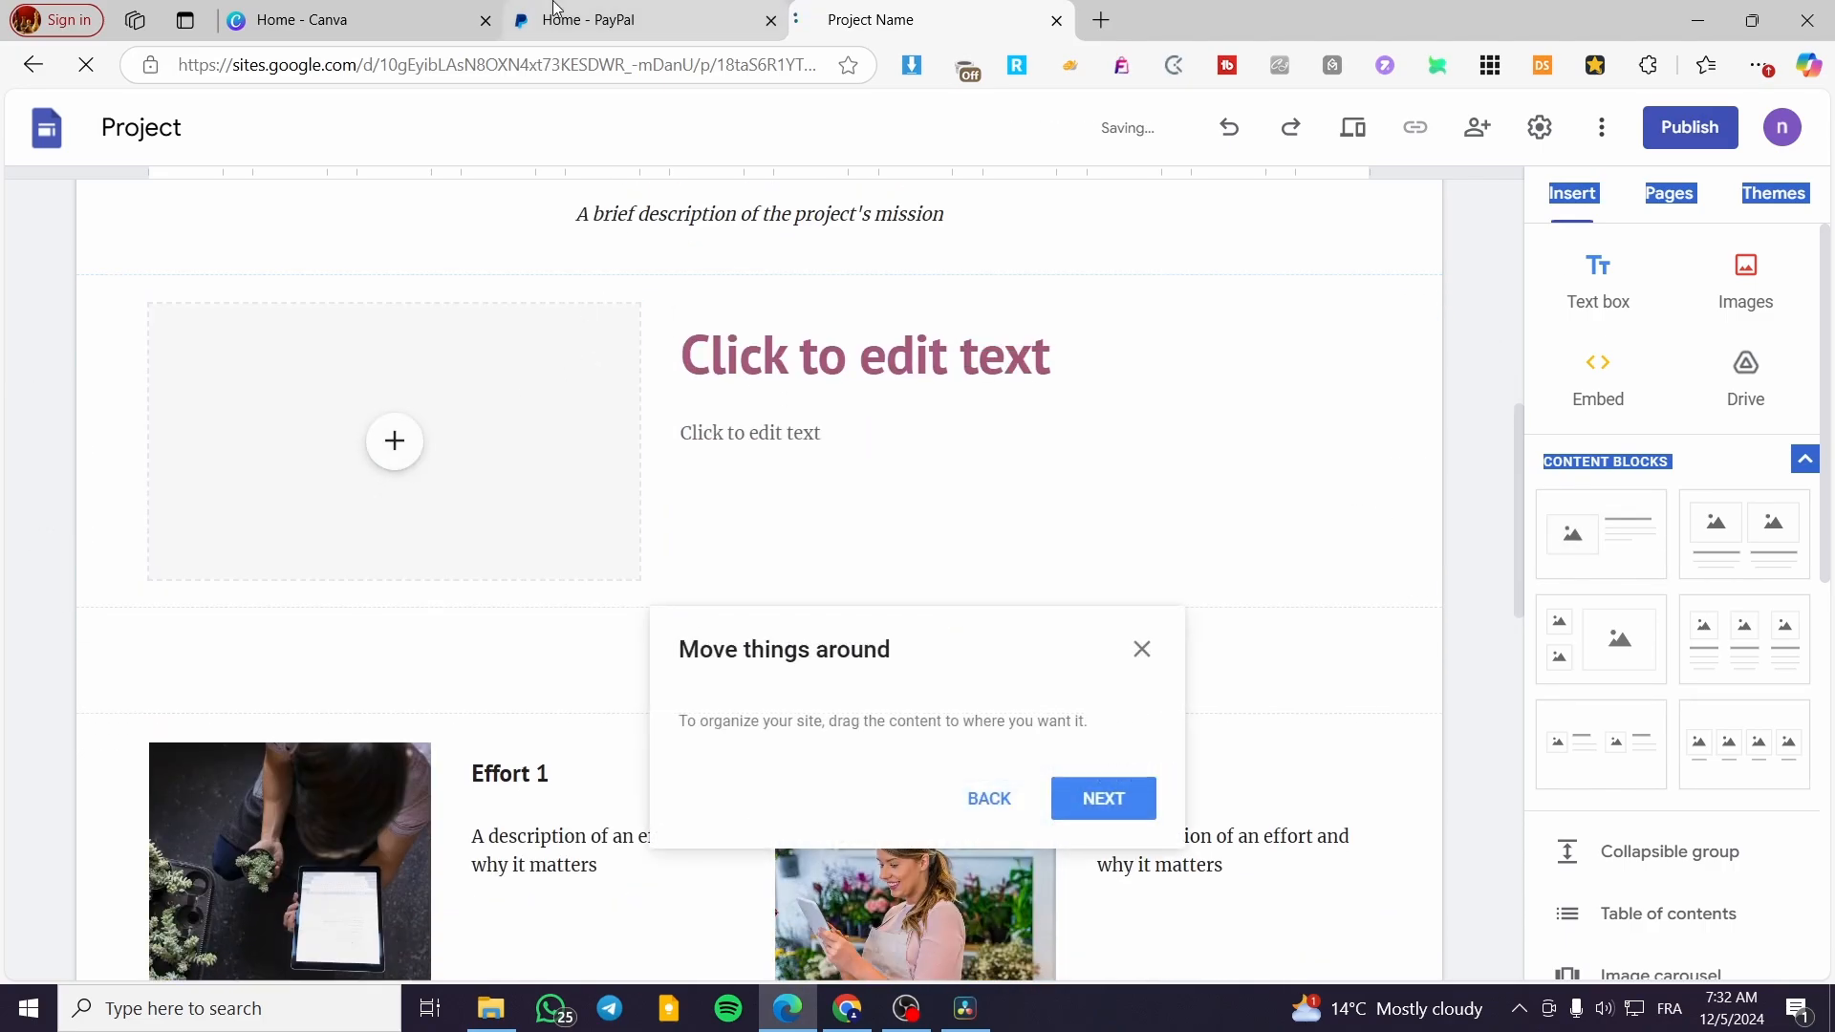
Switch to Canva and open the recent Red and Black Modern Paper pizza presentation
left_click(397, 13)
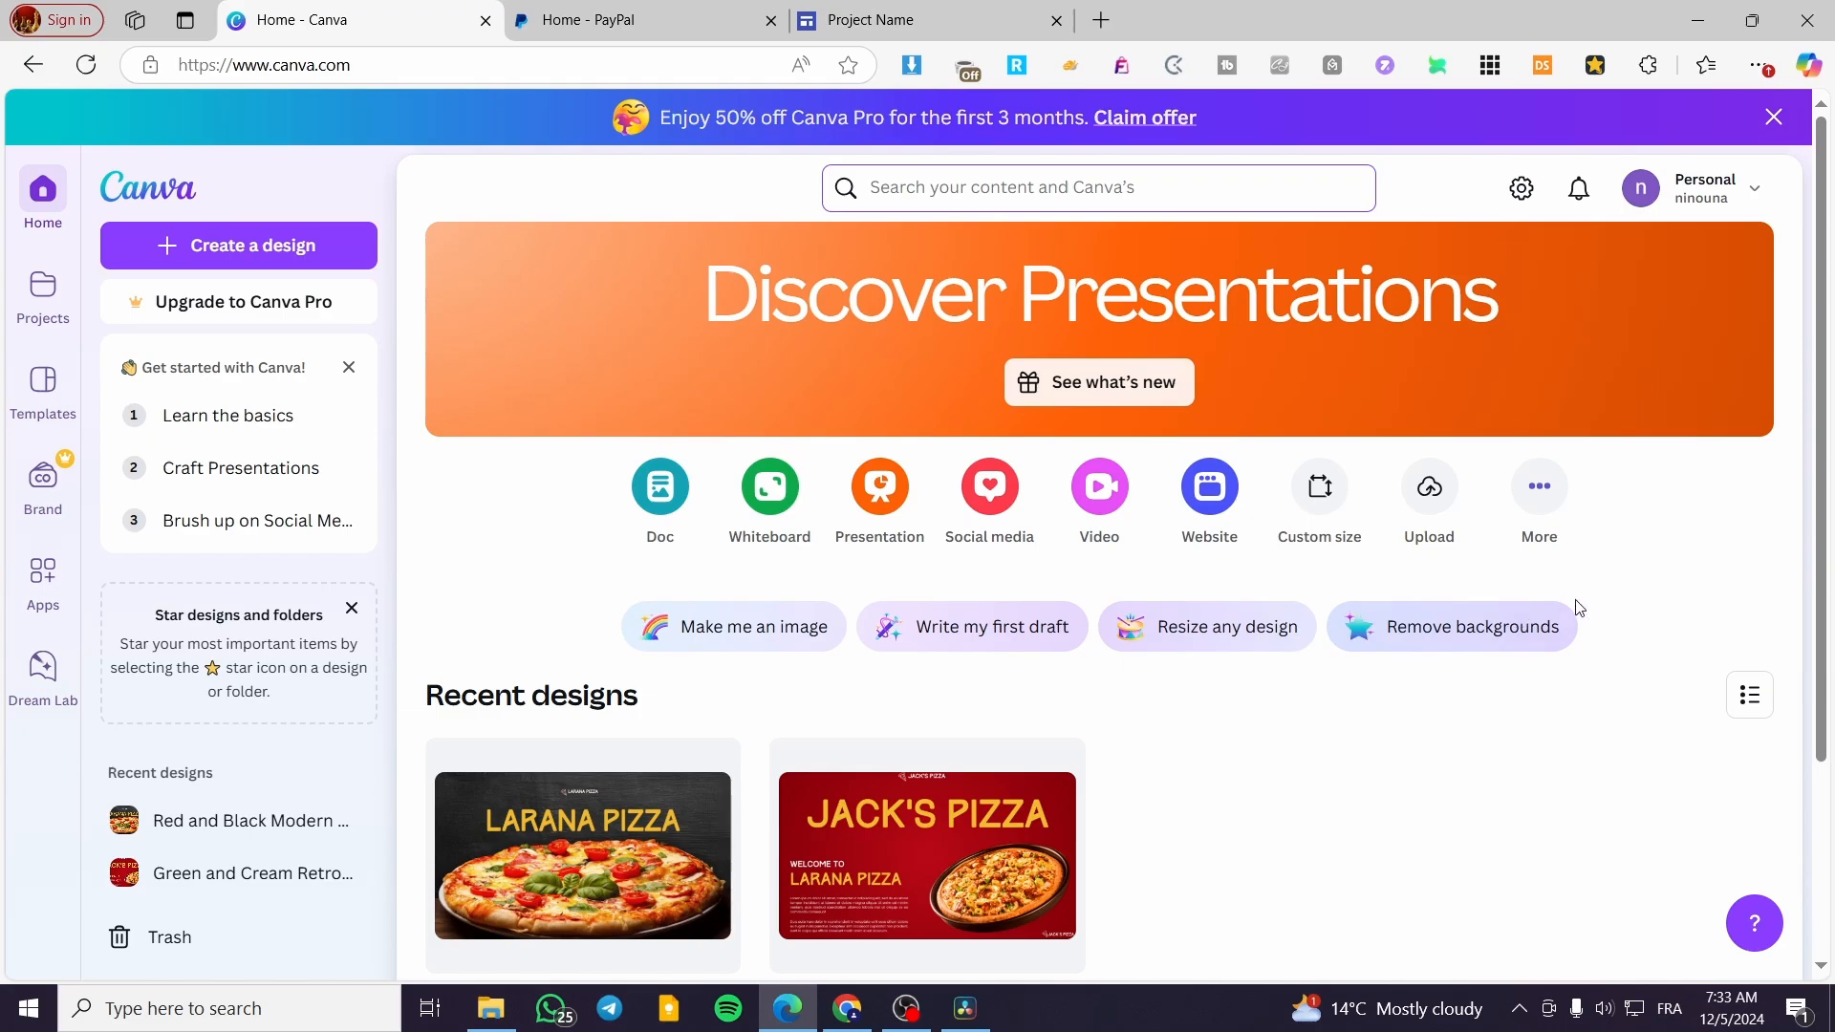
scroll(1128, 773, "down", 2)
scroll(1291, 707, "up", 2)
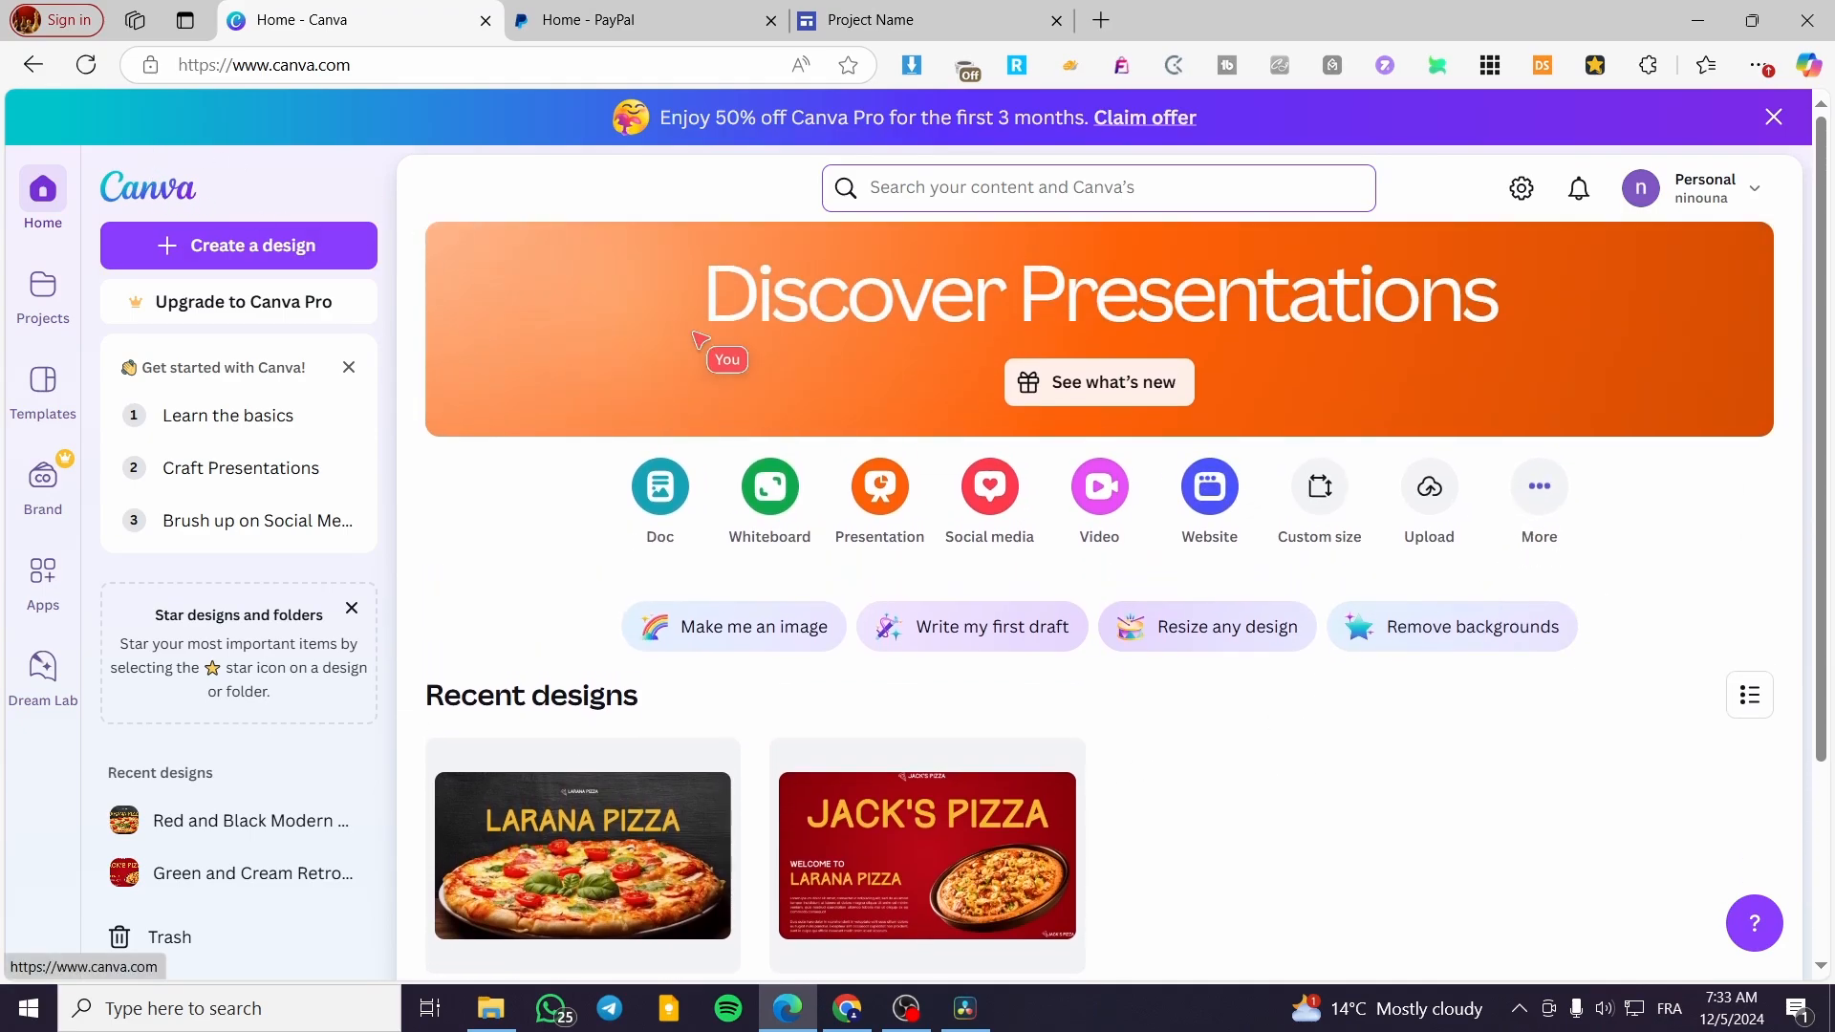
scroll(1157, 420, "down", 3)
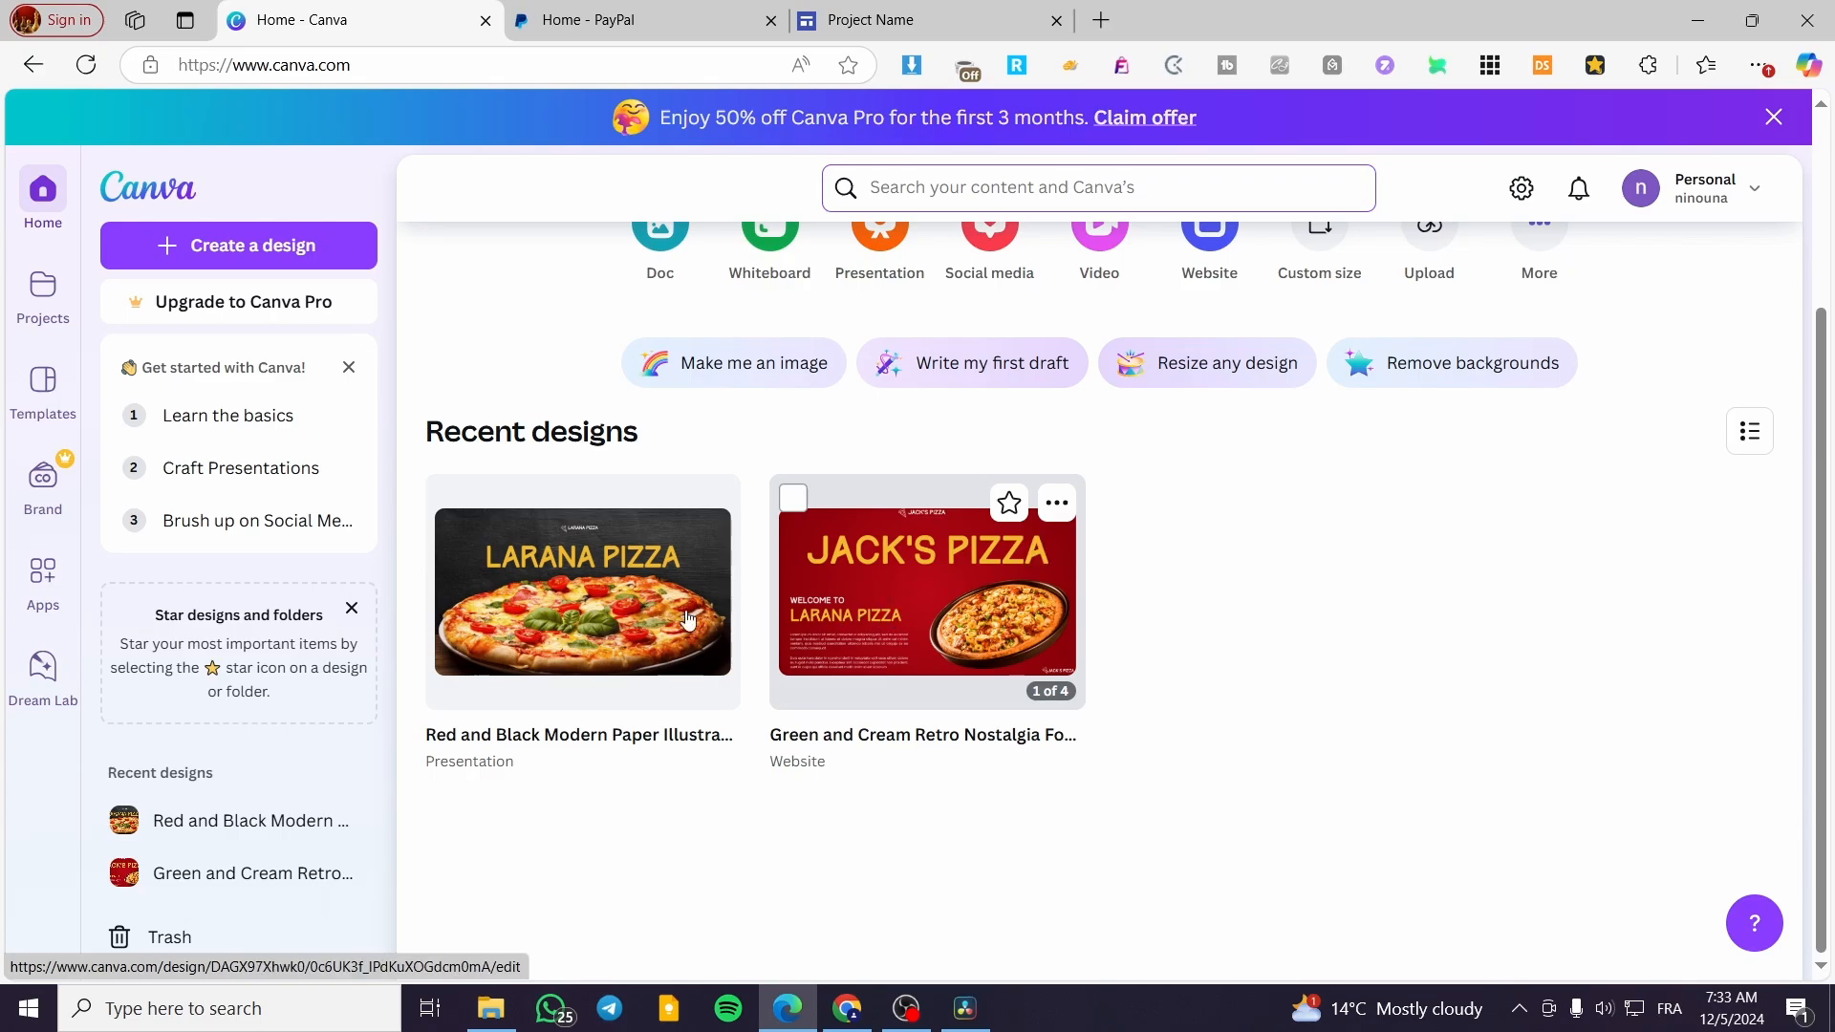
left_click(554, 609)
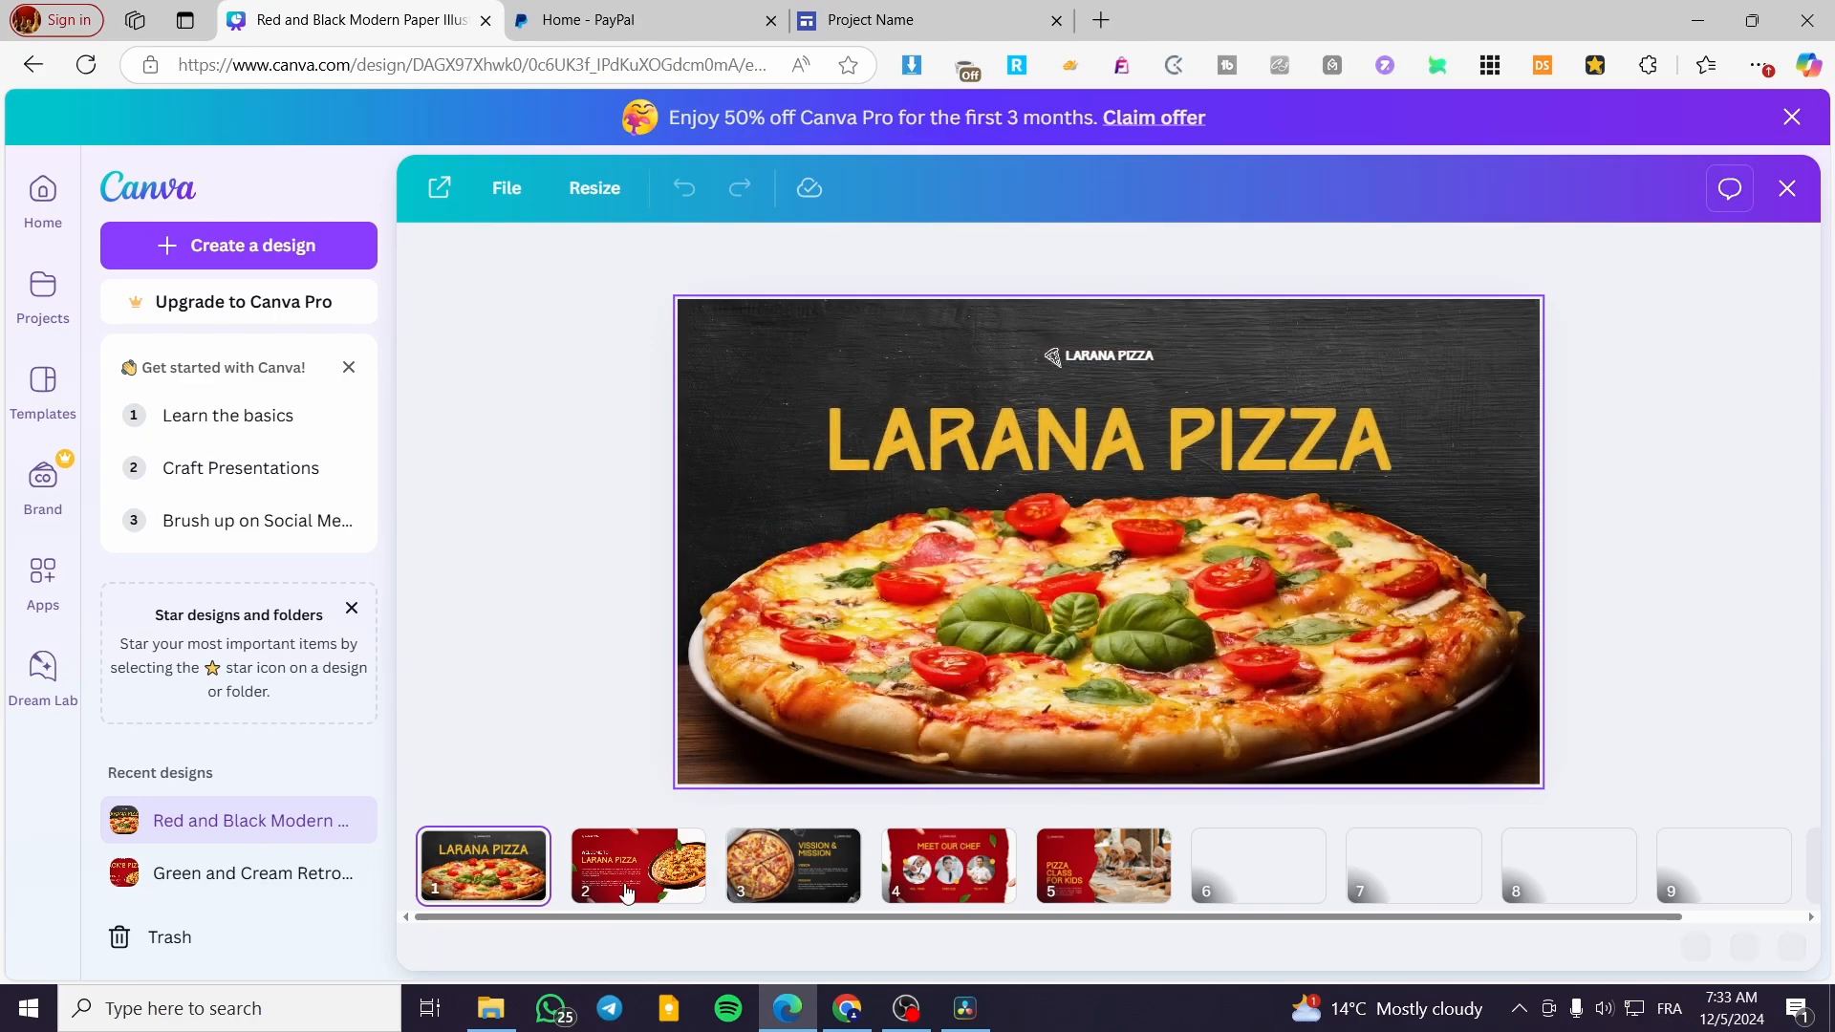
Browse the presentation to page 4, enable editing of the design and close the Canva Pro offer banner
left_click(628, 887)
left_click(781, 881)
left_click(949, 887)
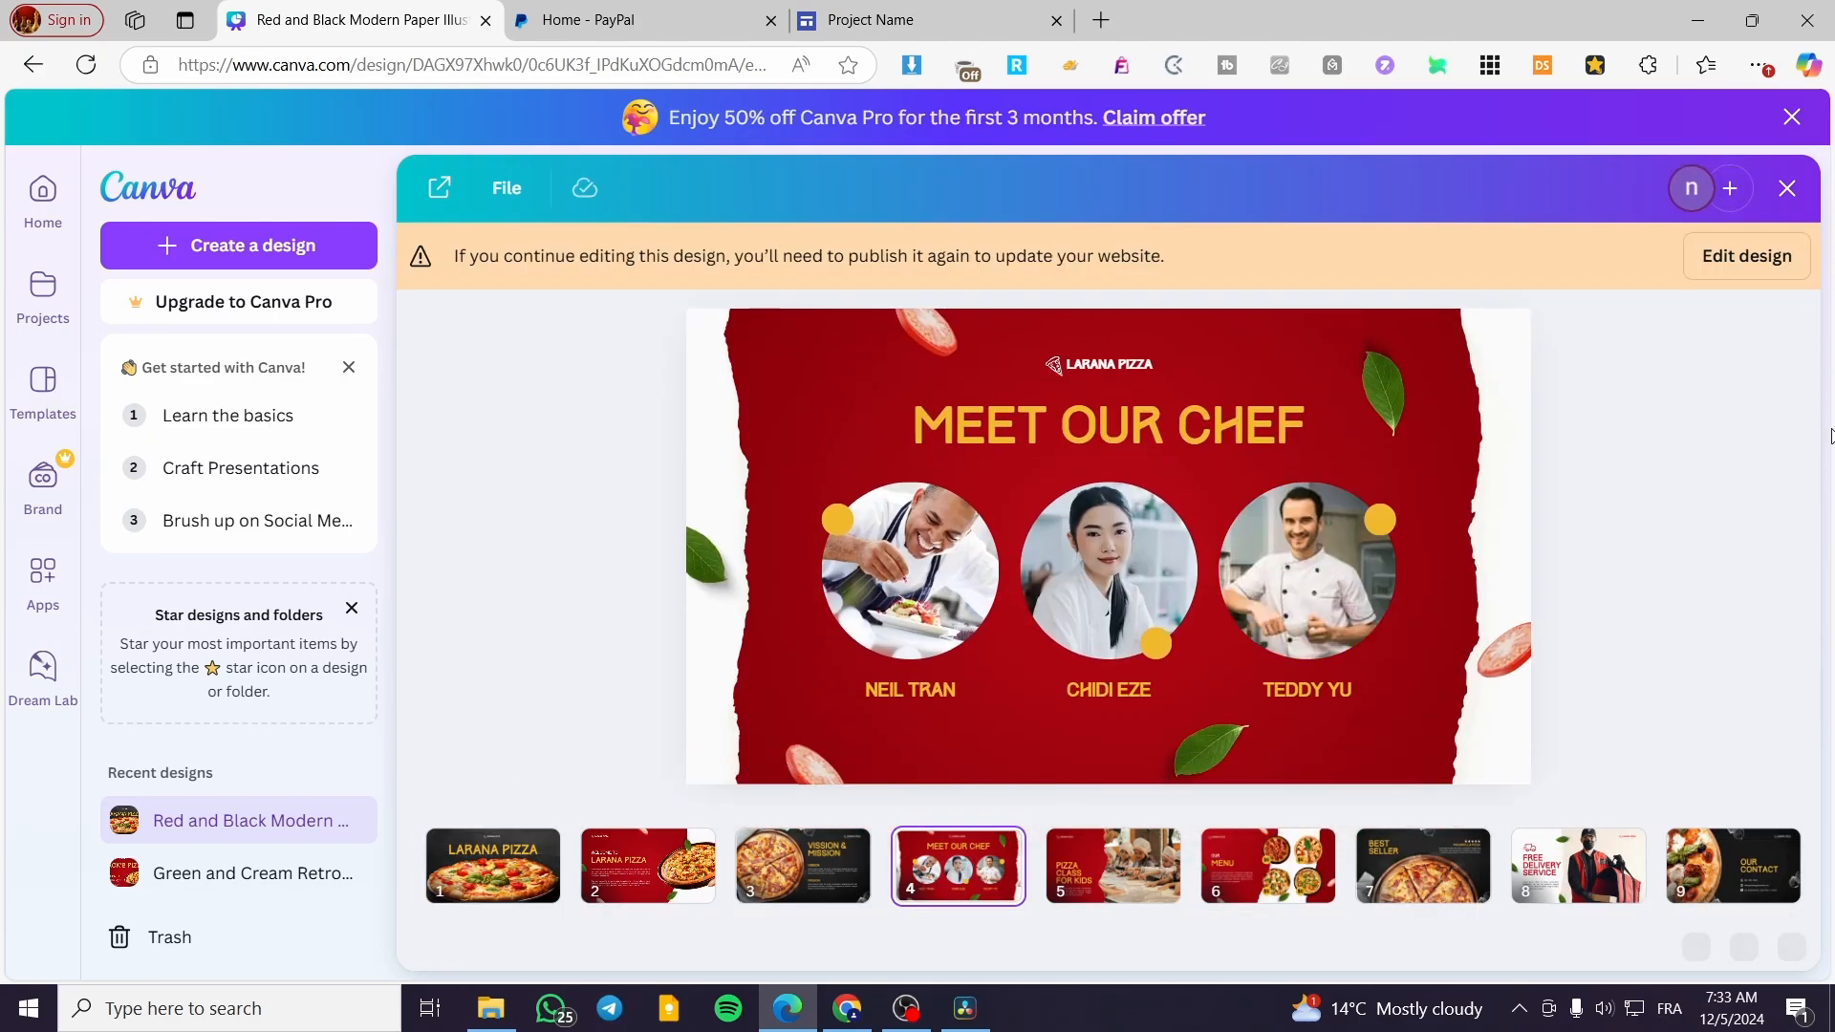
left_click(1772, 258)
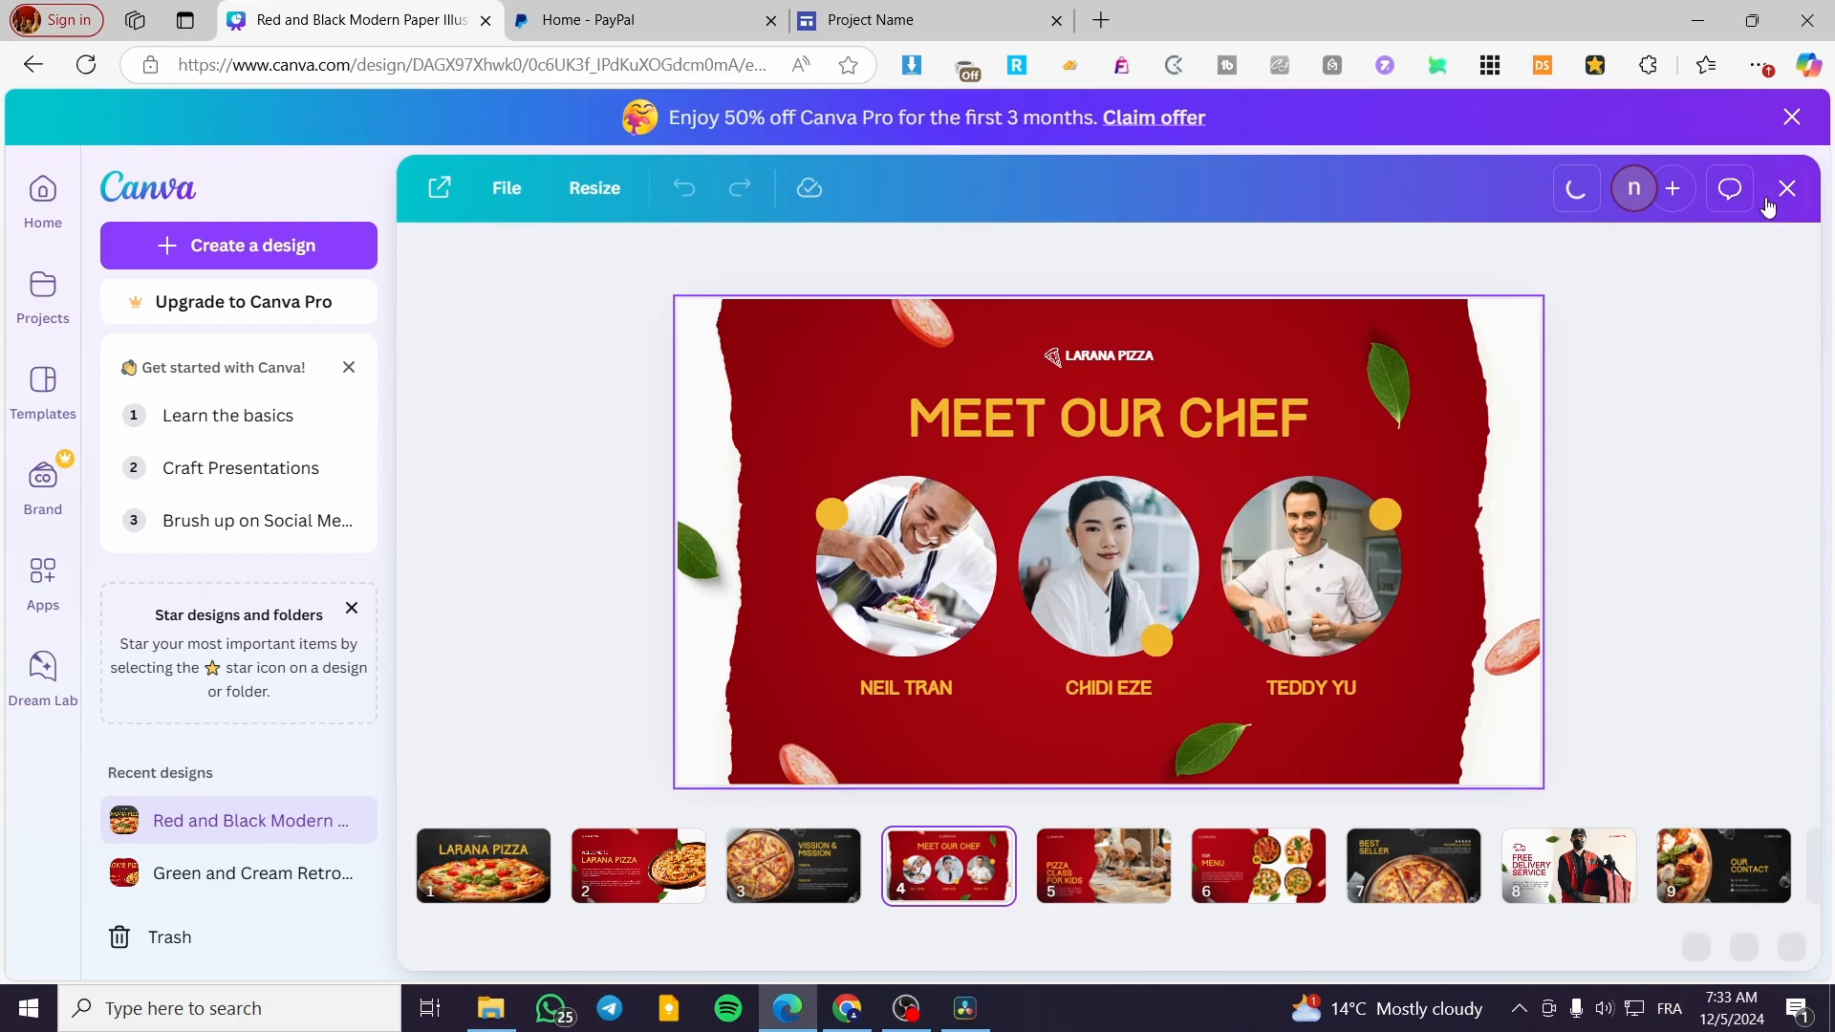
left_click(1792, 117)
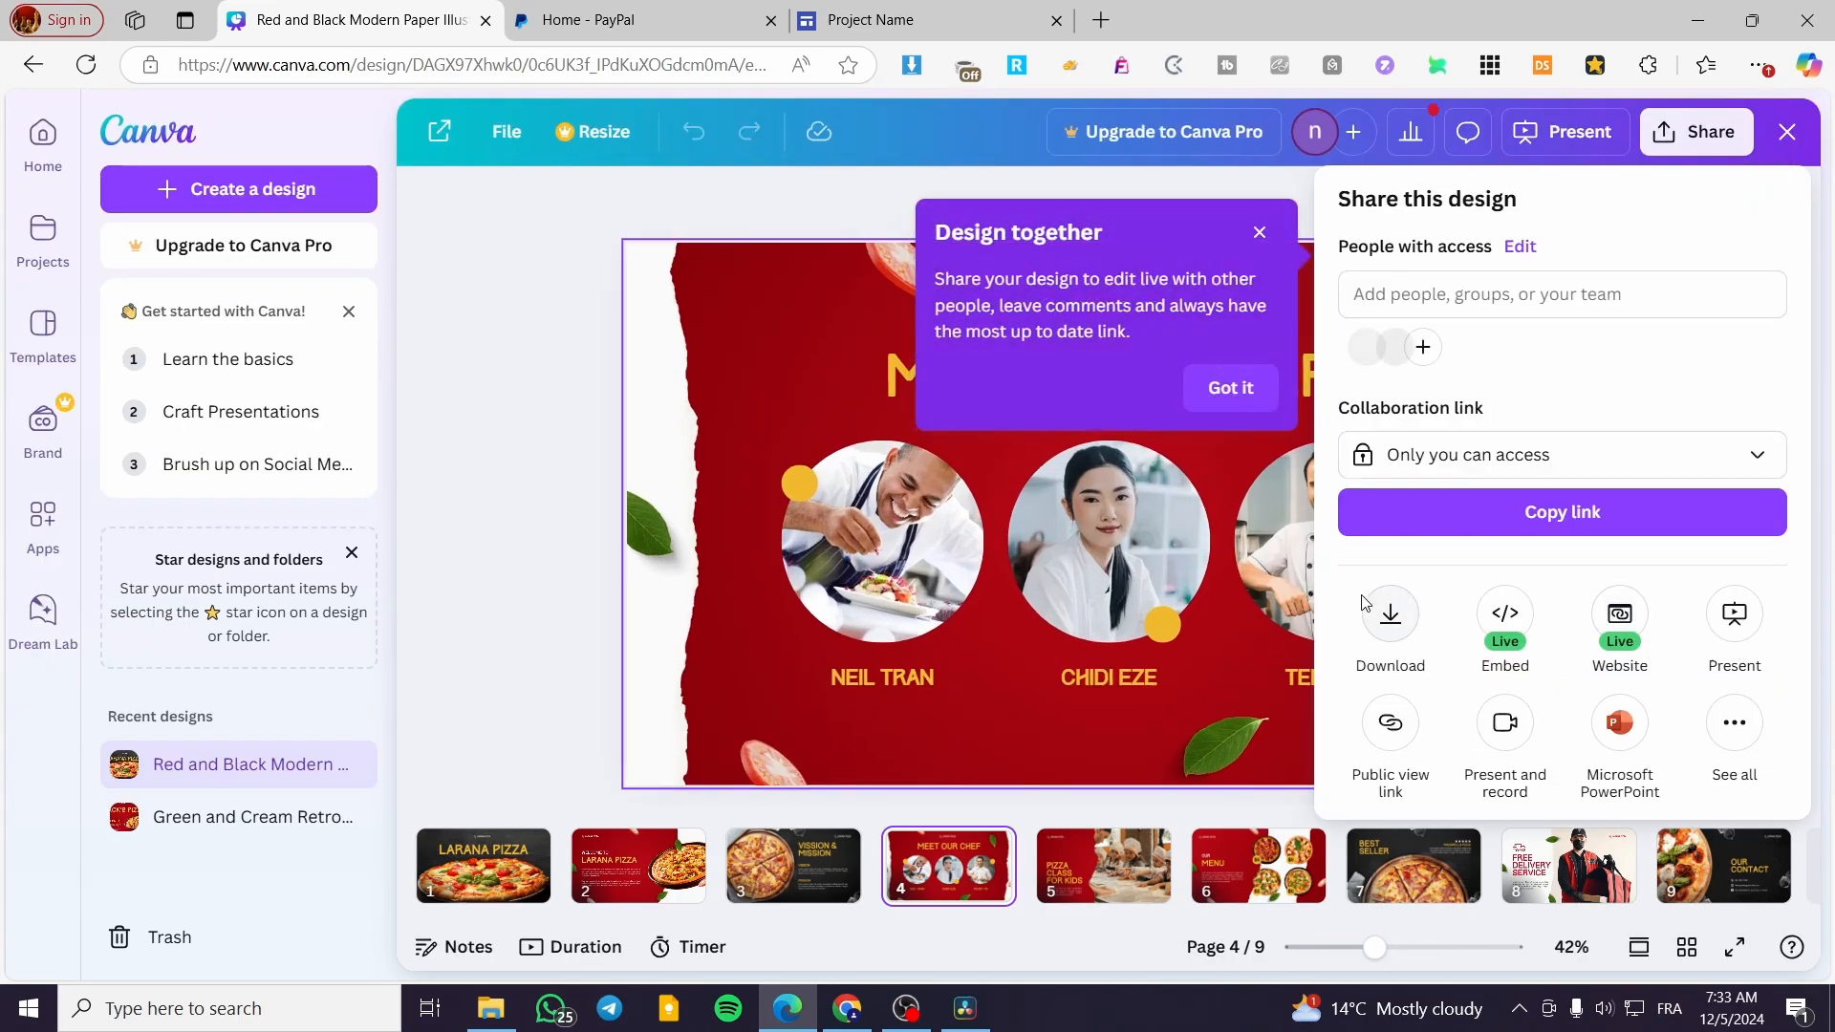
Download all pages of the presentation as PDF Standard
left_click(1388, 610)
left_click(1673, 308)
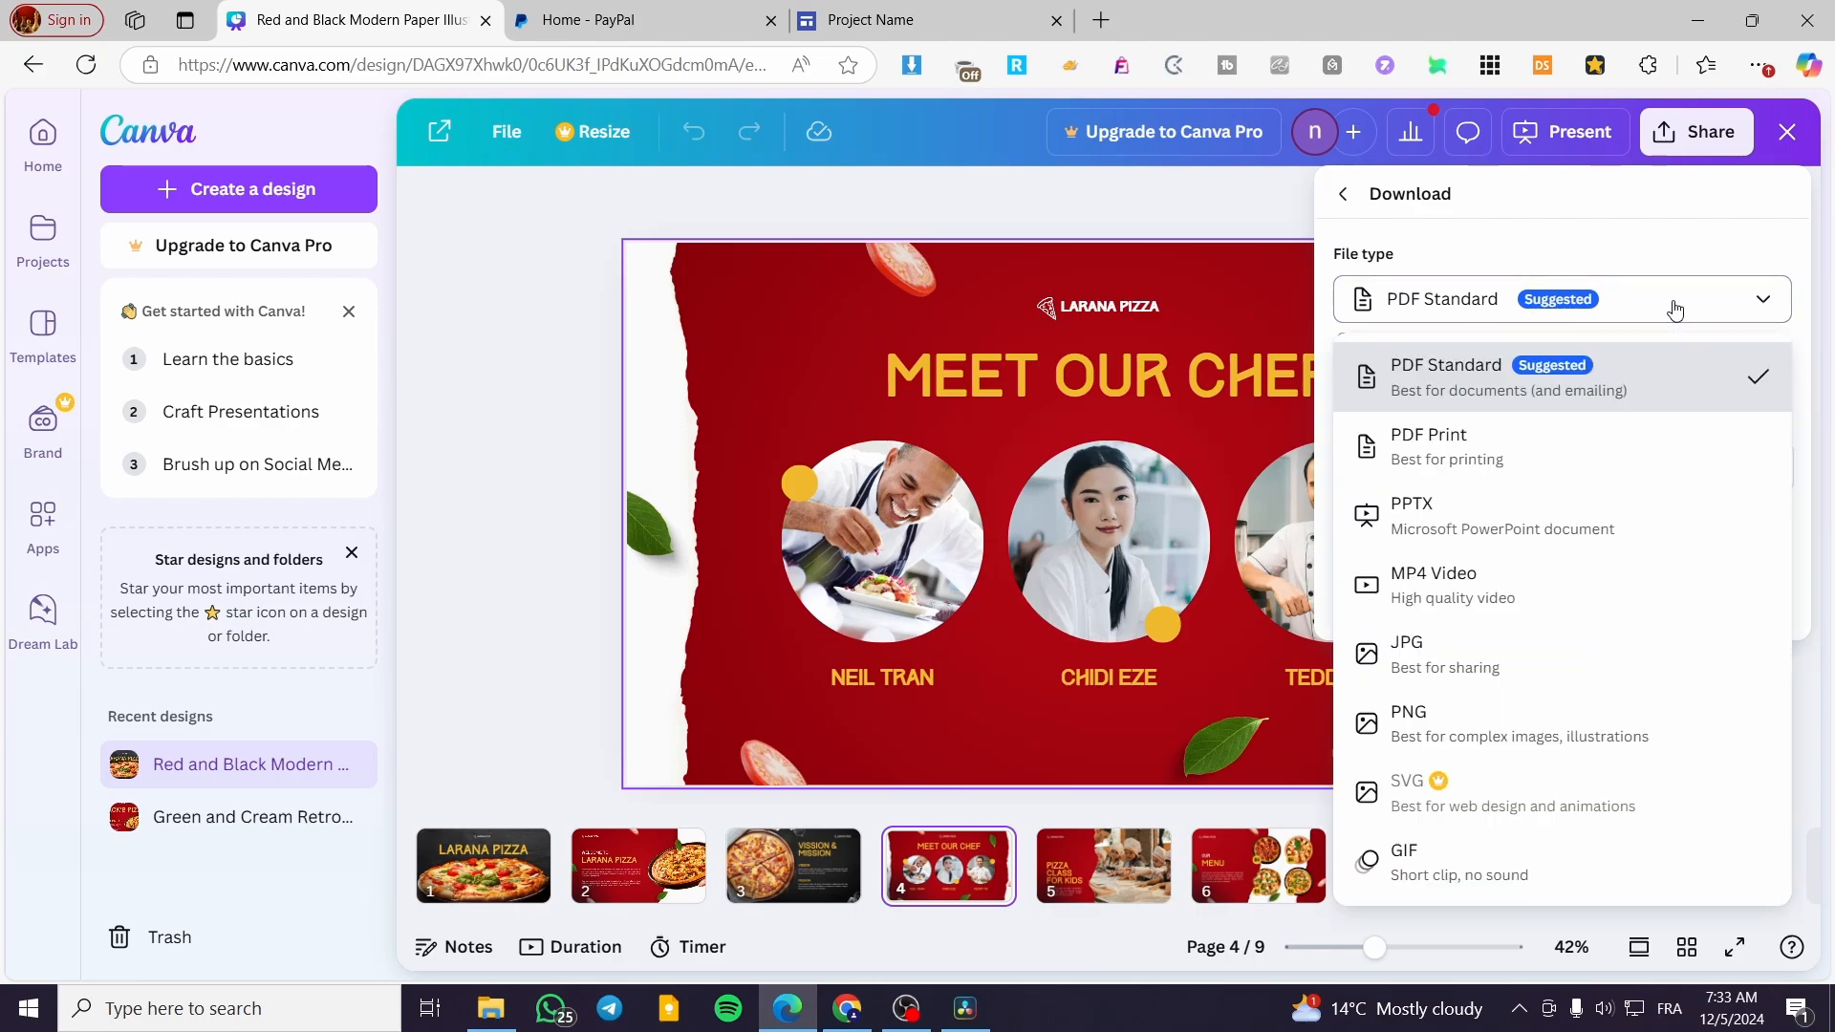
left_click(1627, 379)
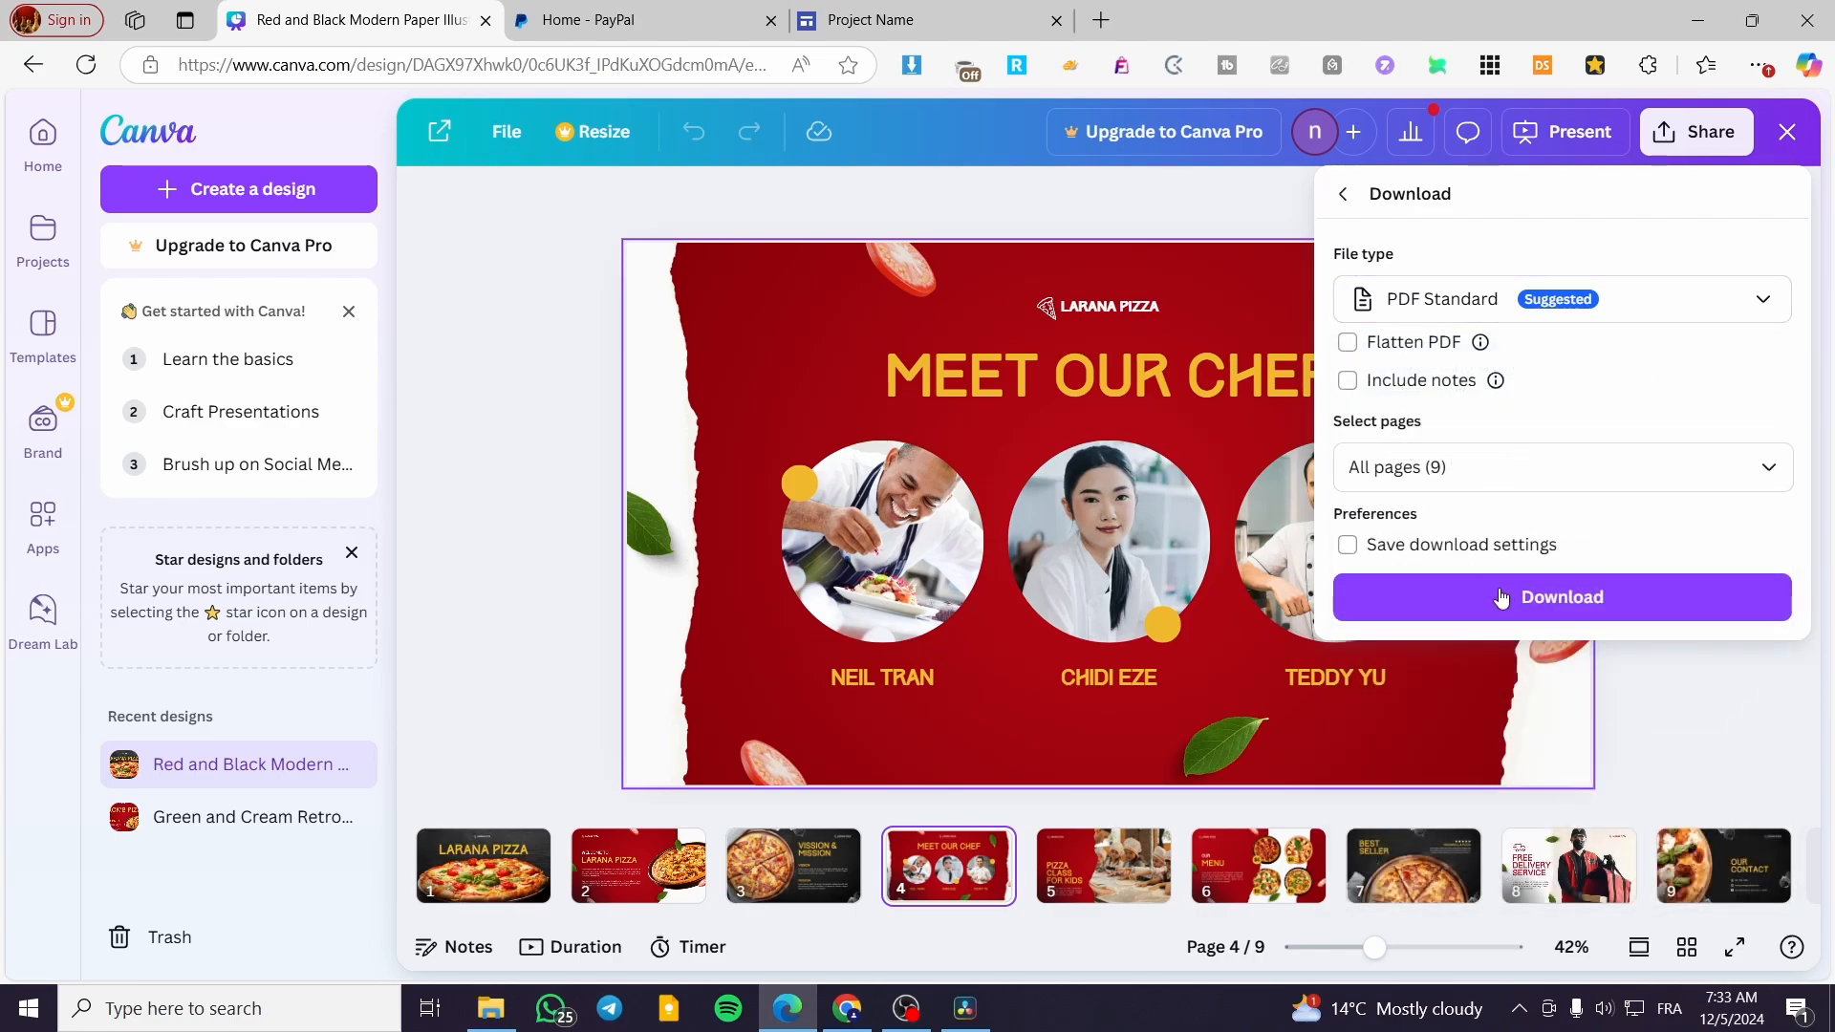
left_click(1609, 619)
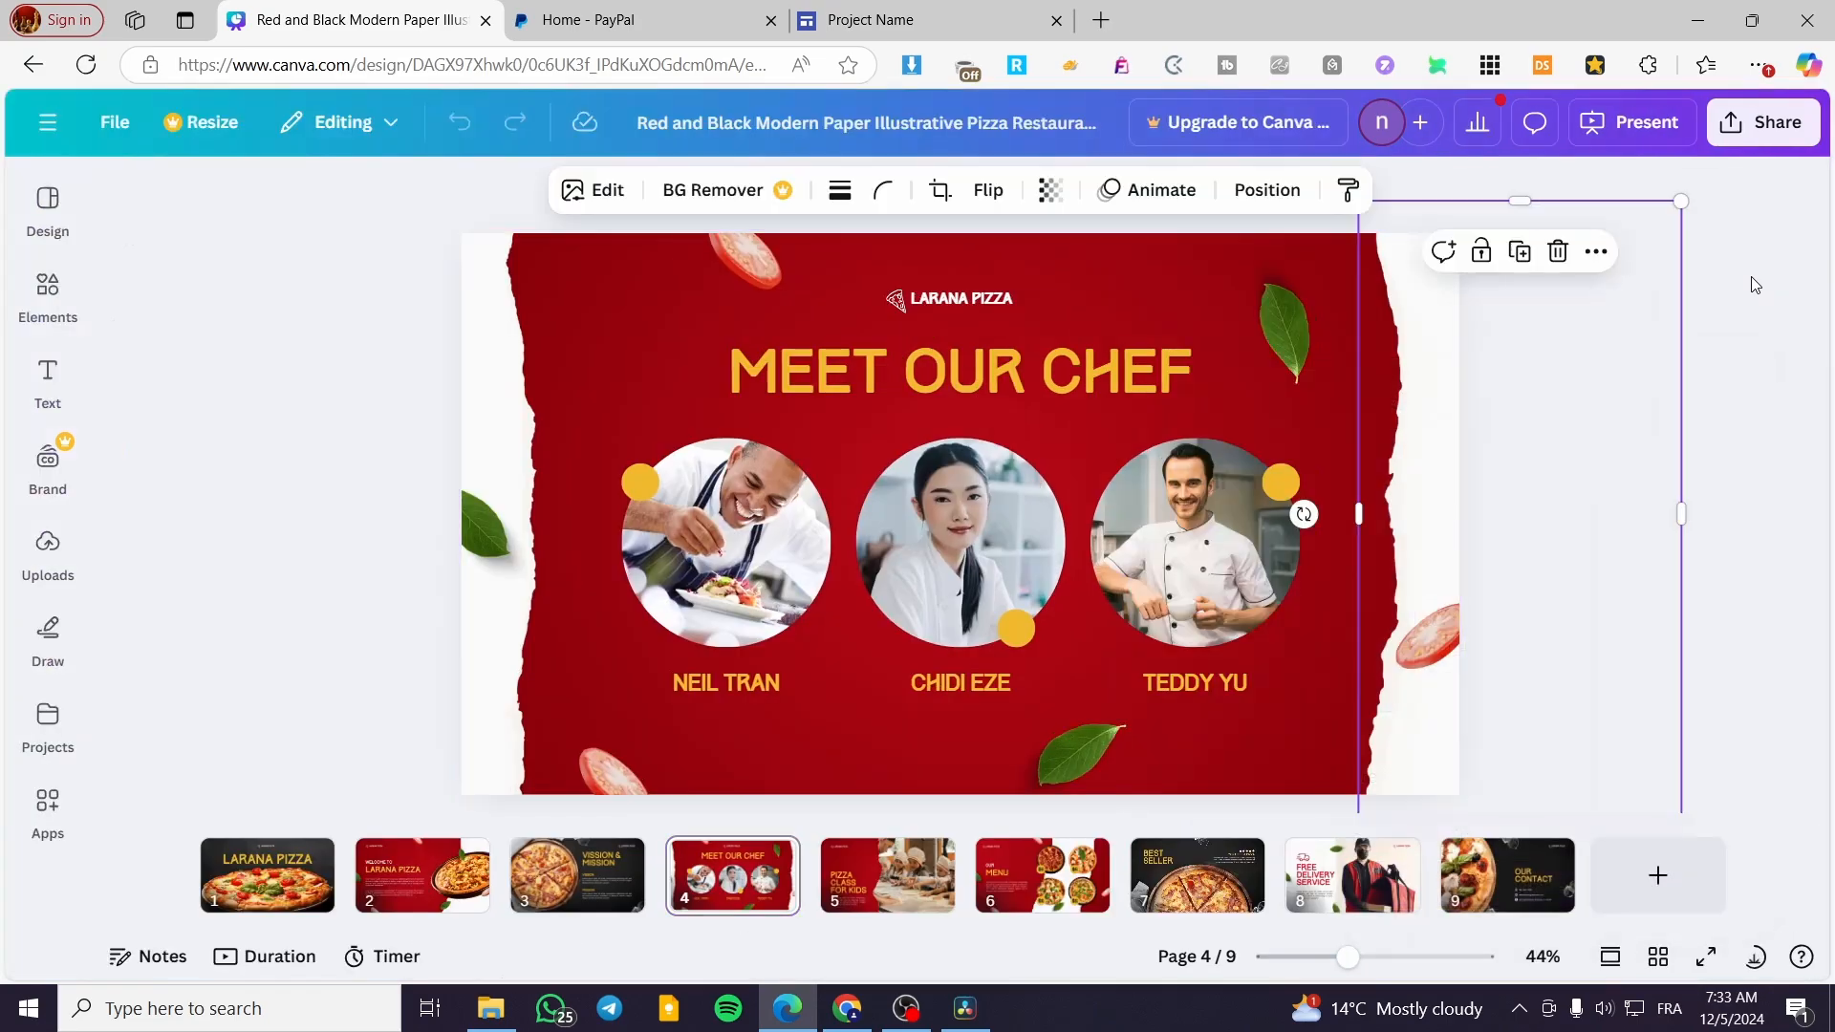
Add a heading reading "Ebook" to the Larana Pizza cover on page 1
scroll(1253, 595, "up", 1)
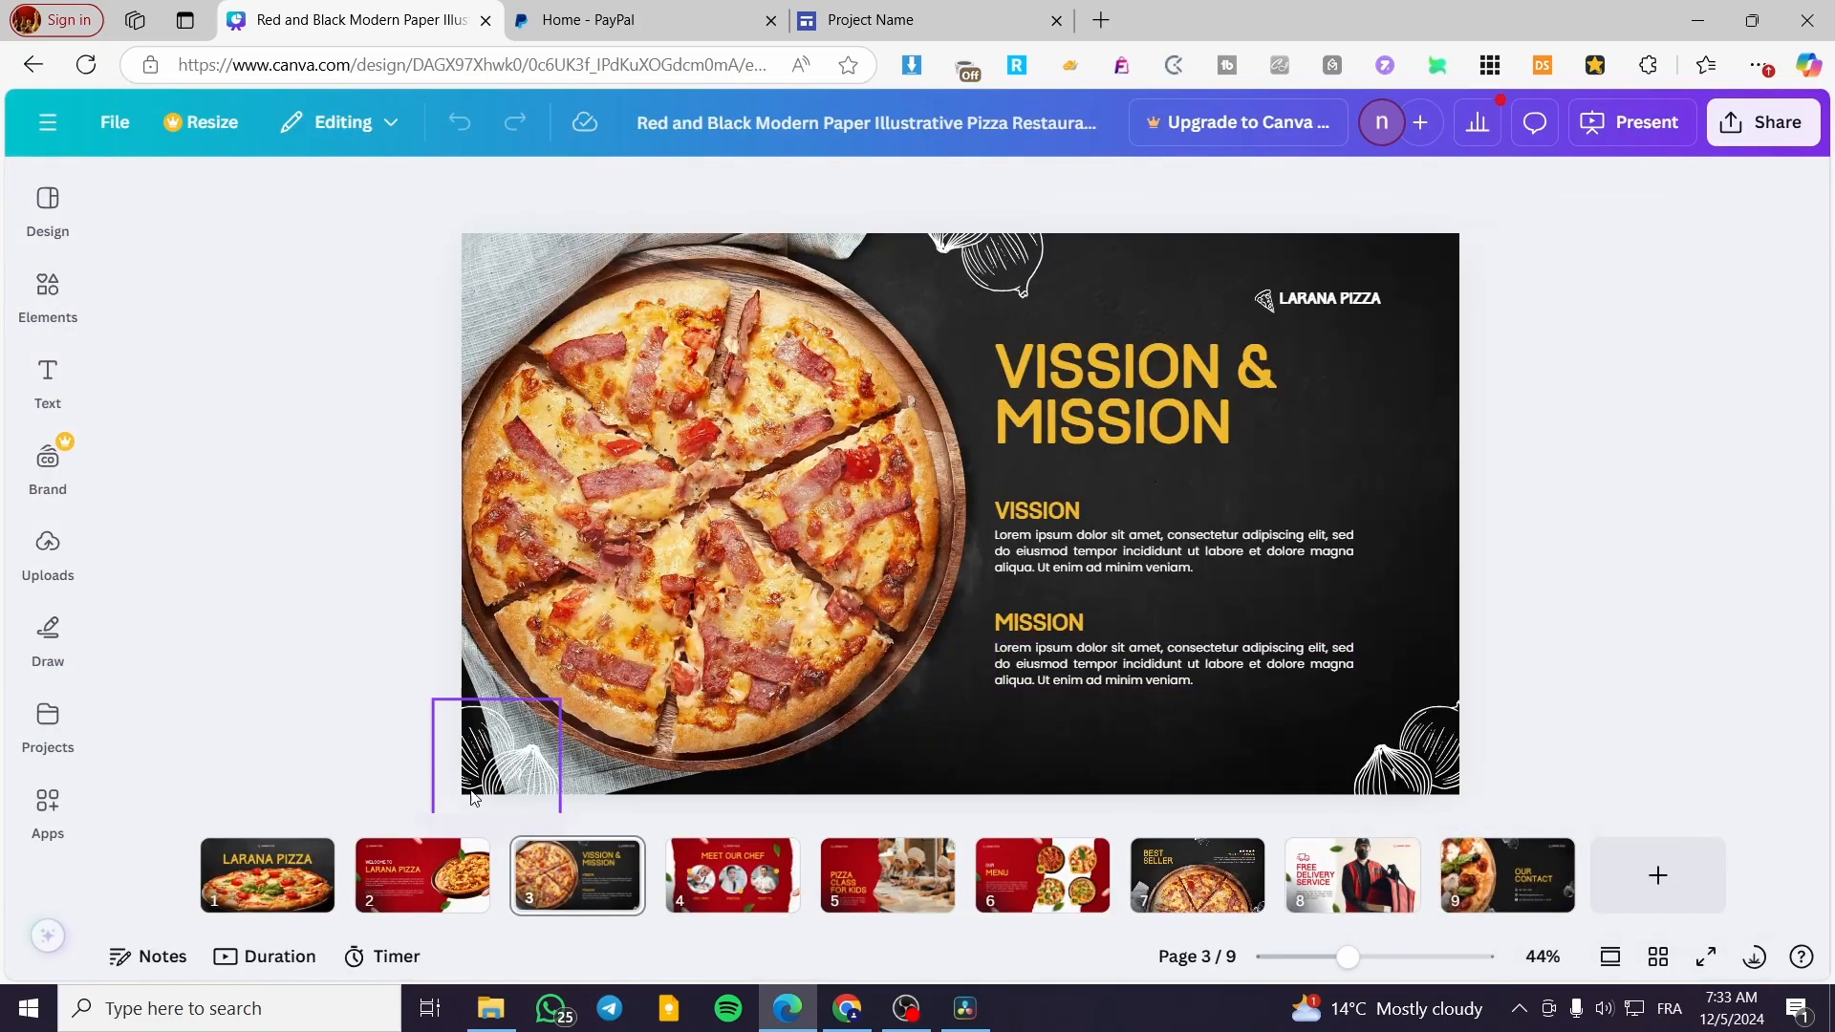
left_click(300, 892)
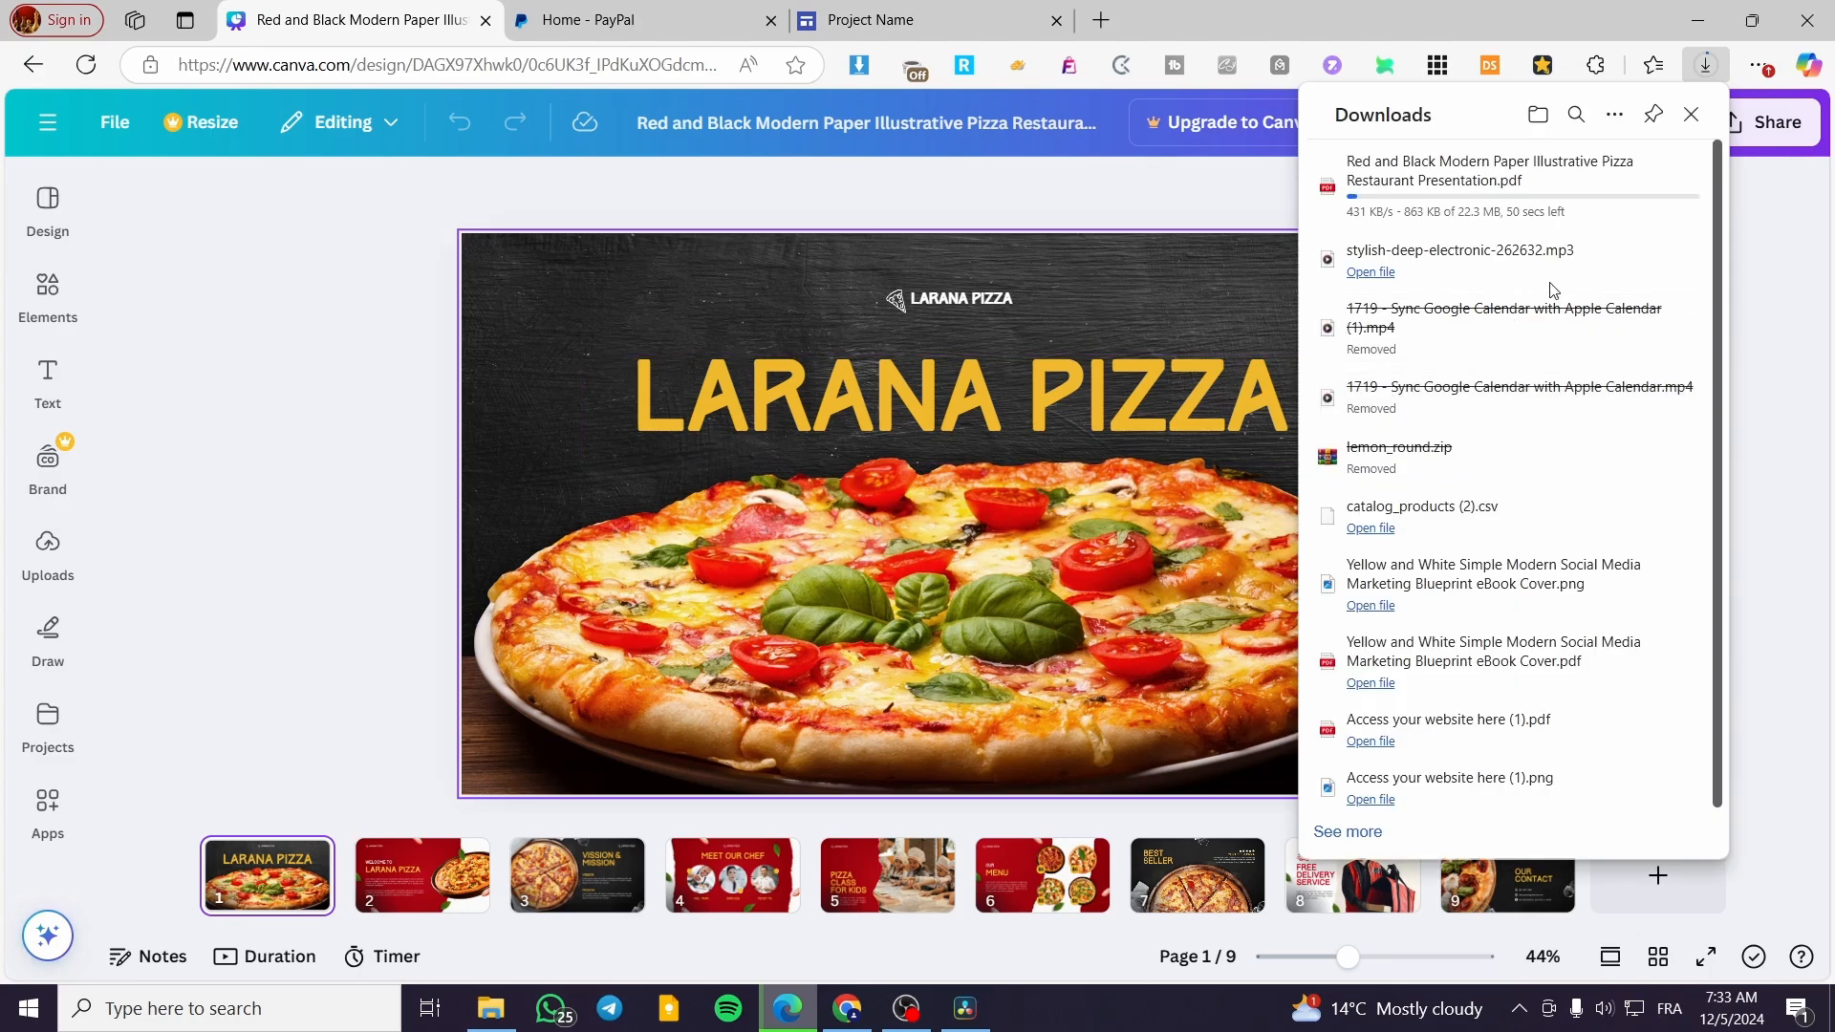
left_click(48, 296)
left_click(48, 383)
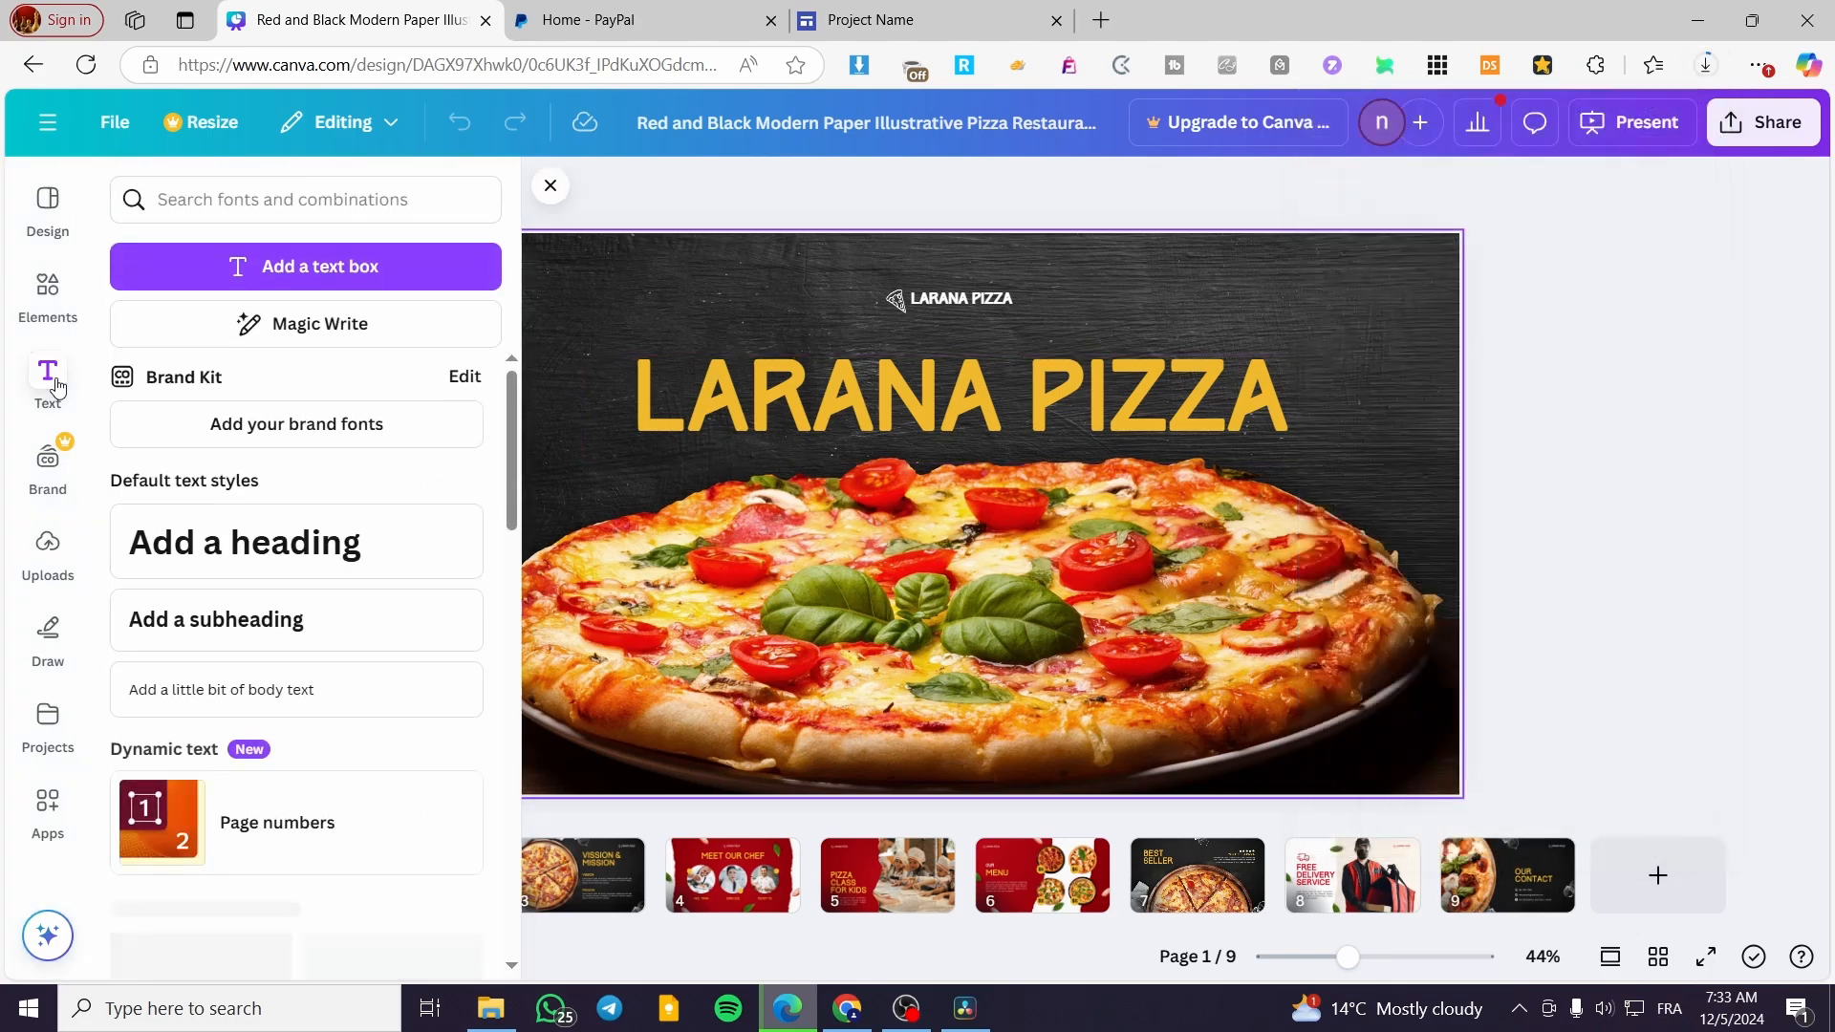
left_click(273, 531)
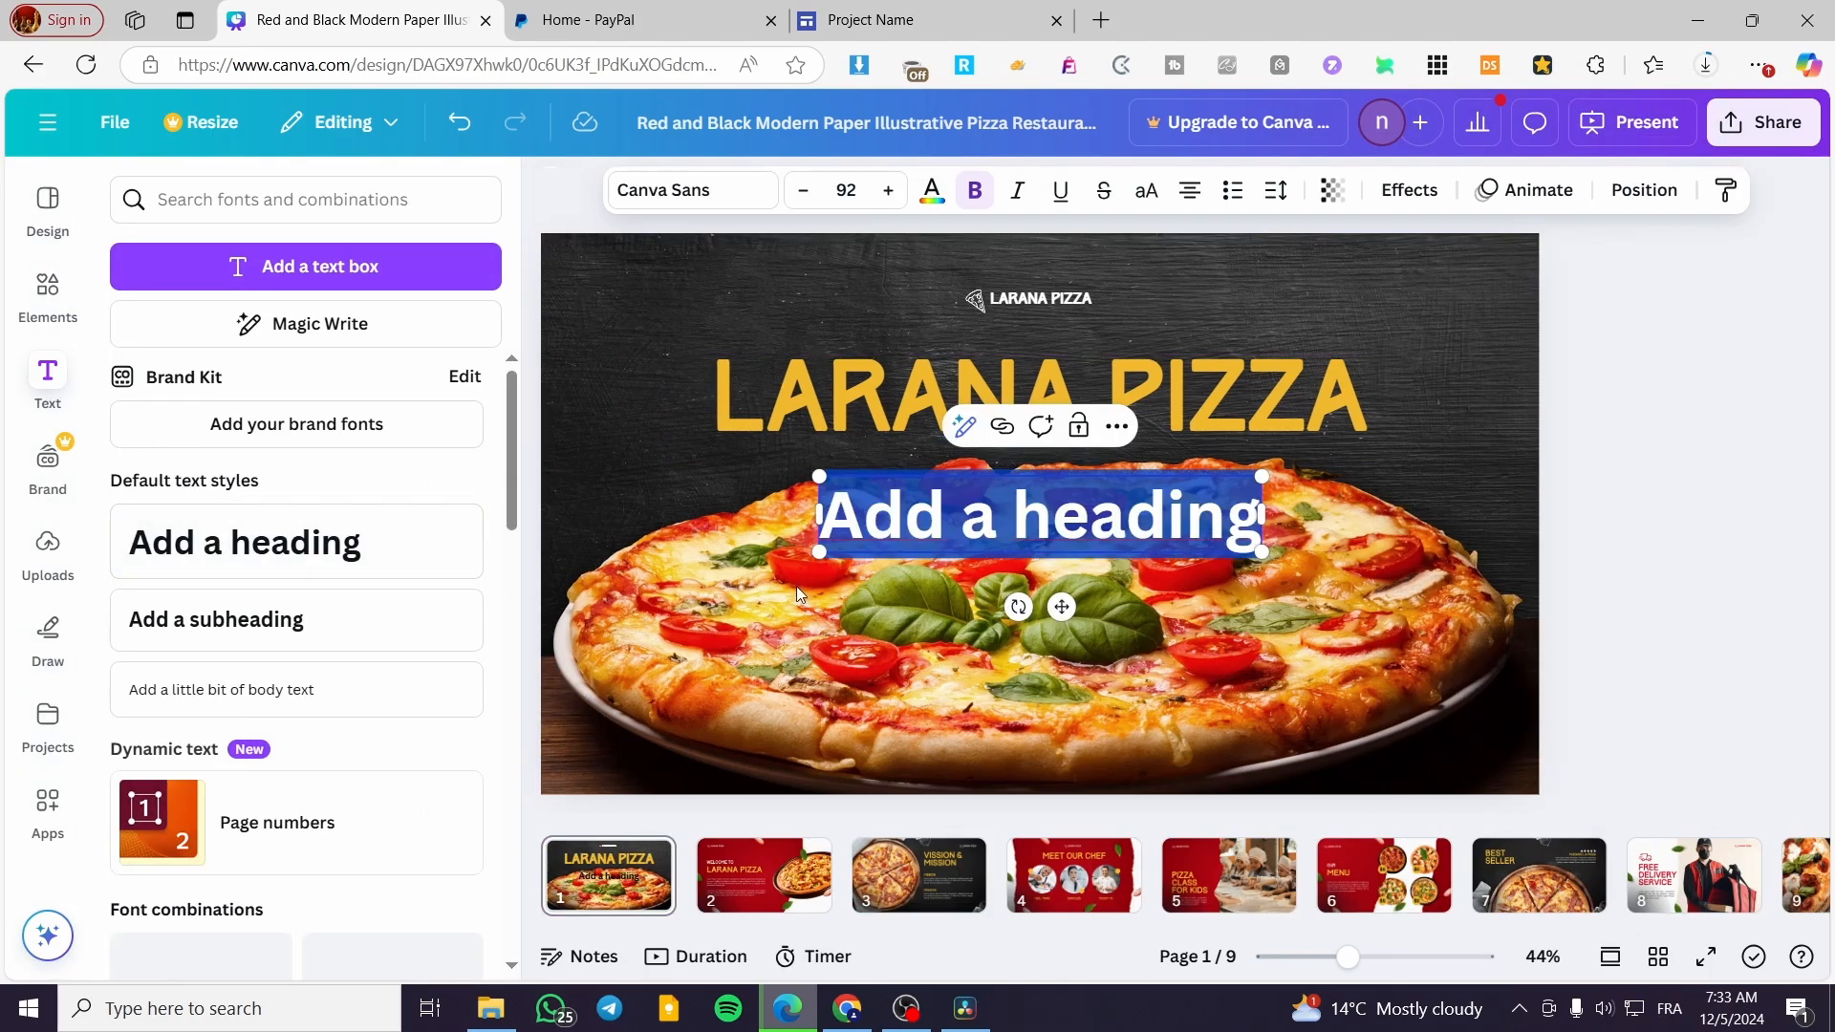
type("Ebook")
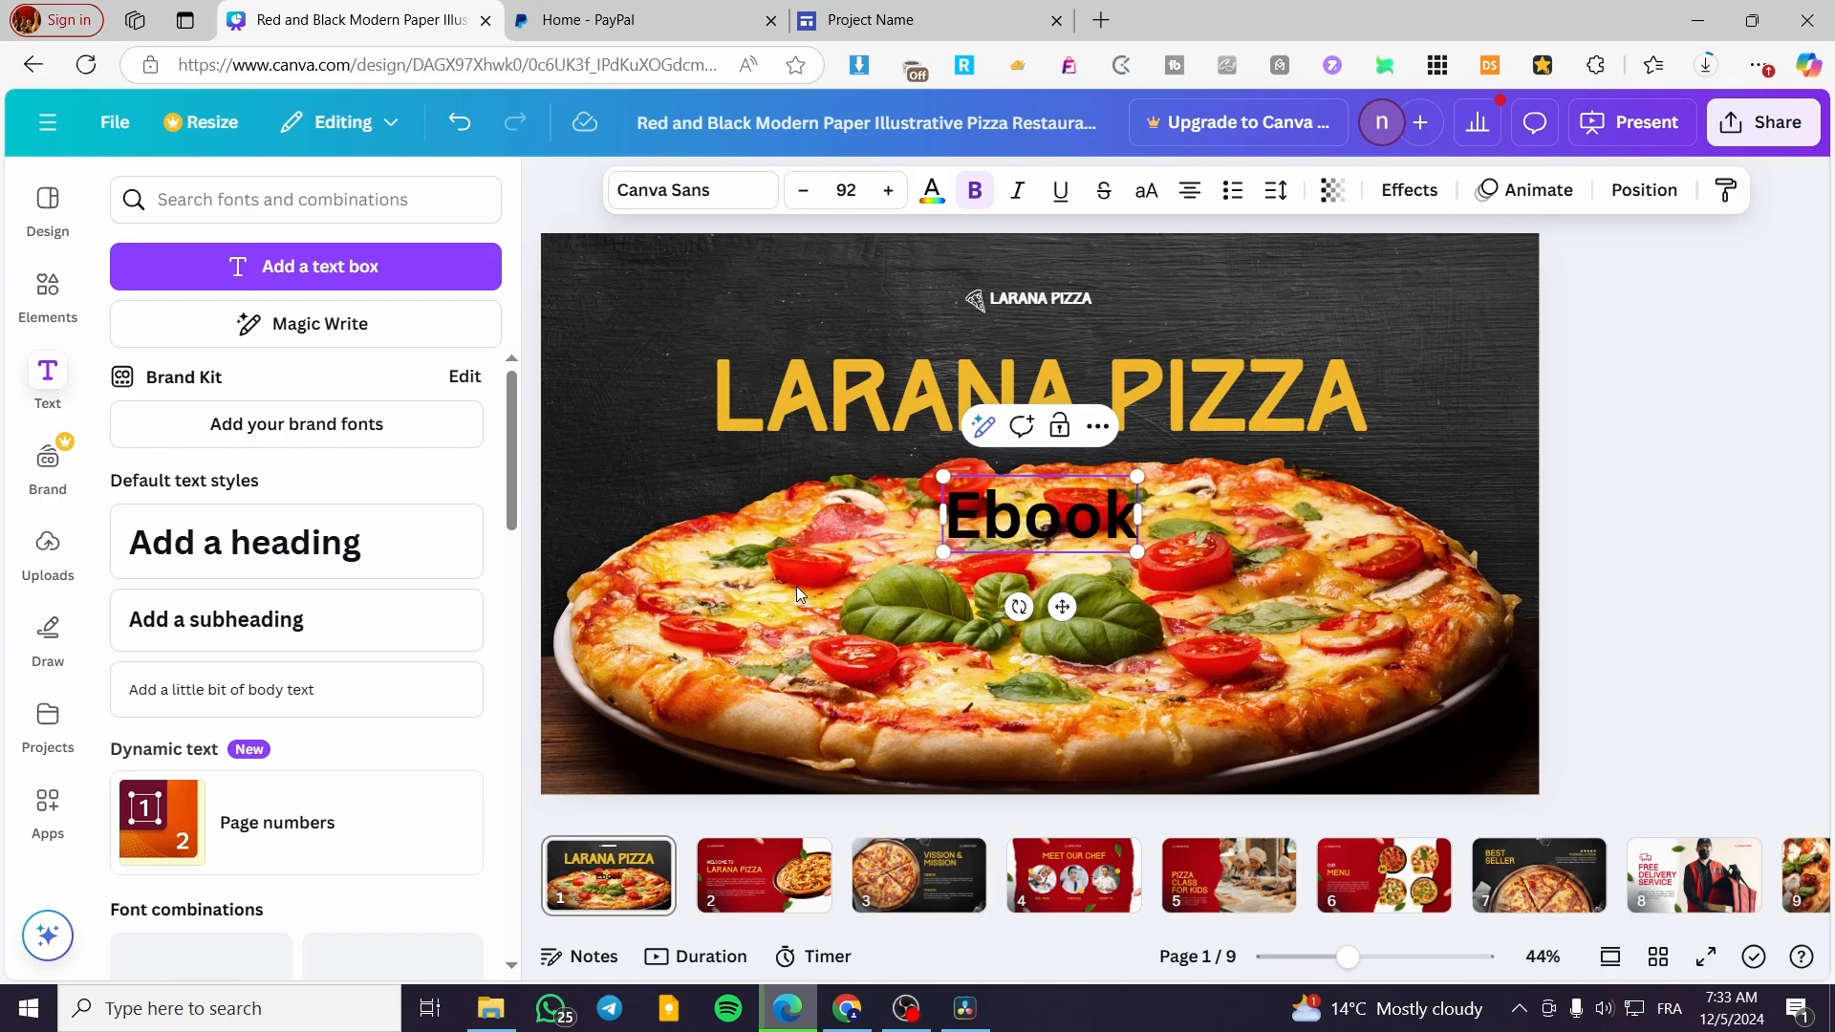
Change the text color of the "Ebook" heading to white
key("ctrl+a")
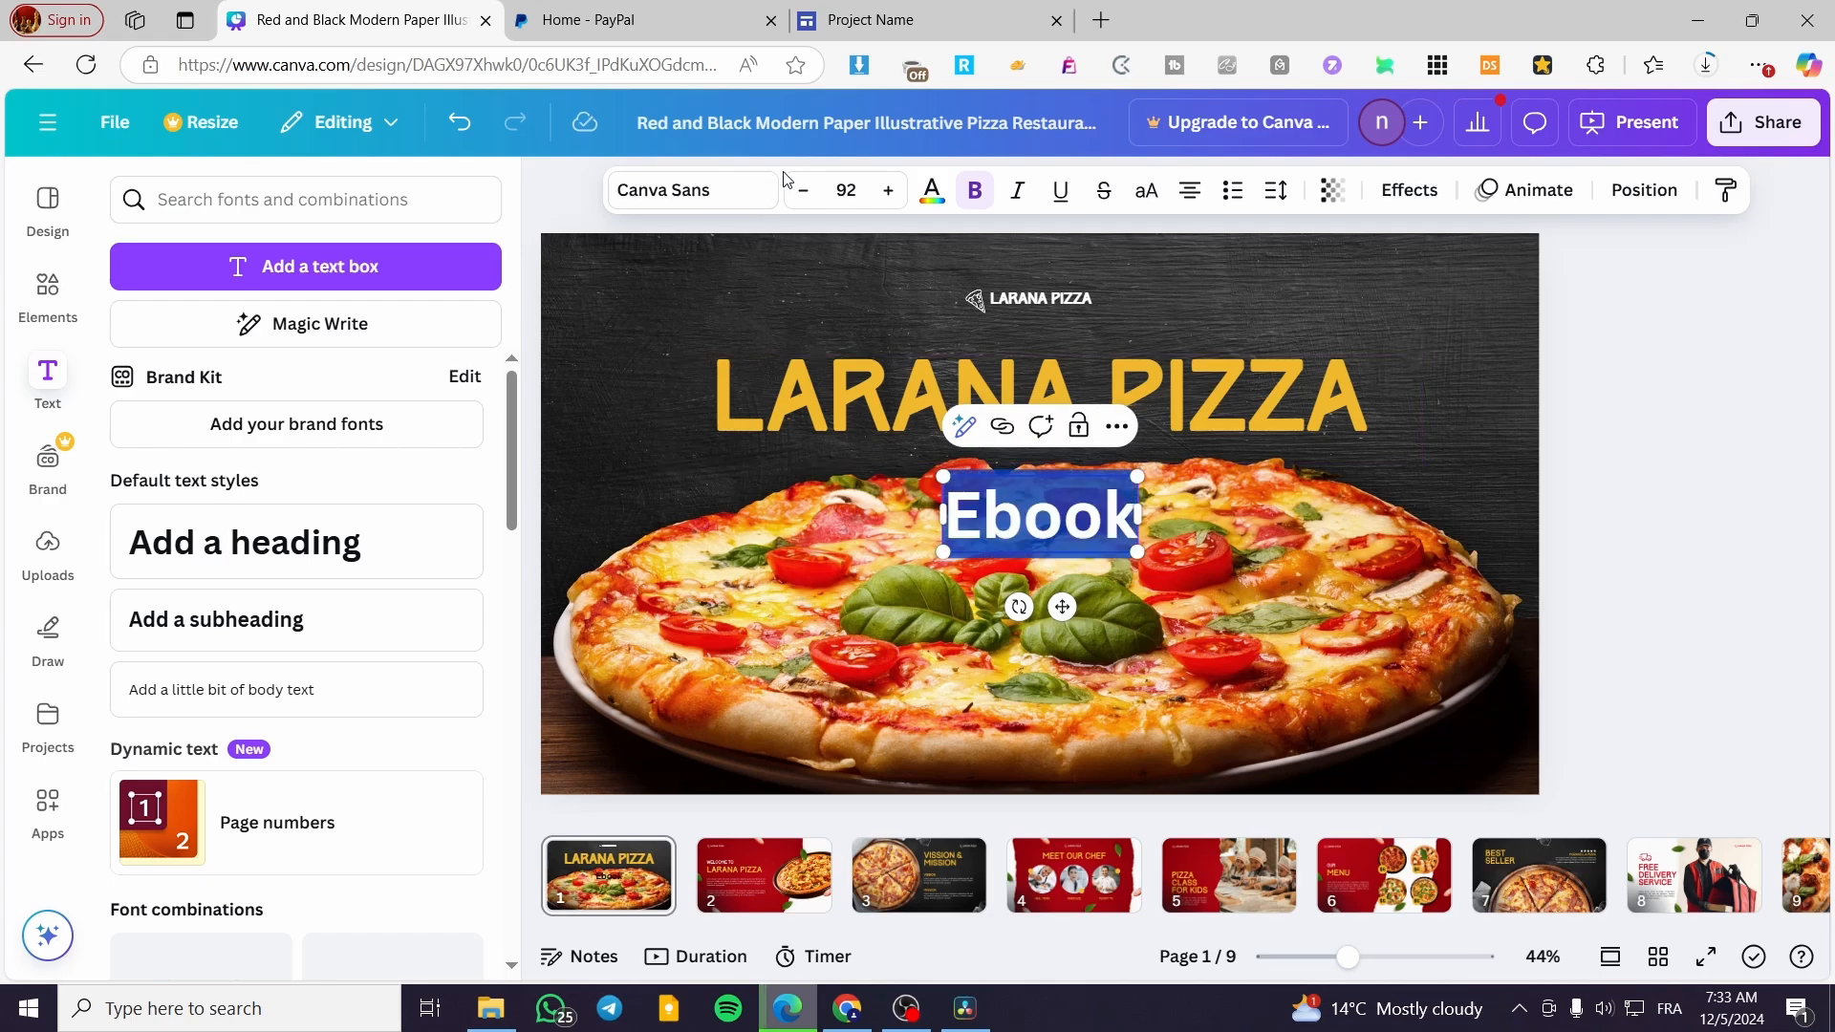
left_click(932, 191)
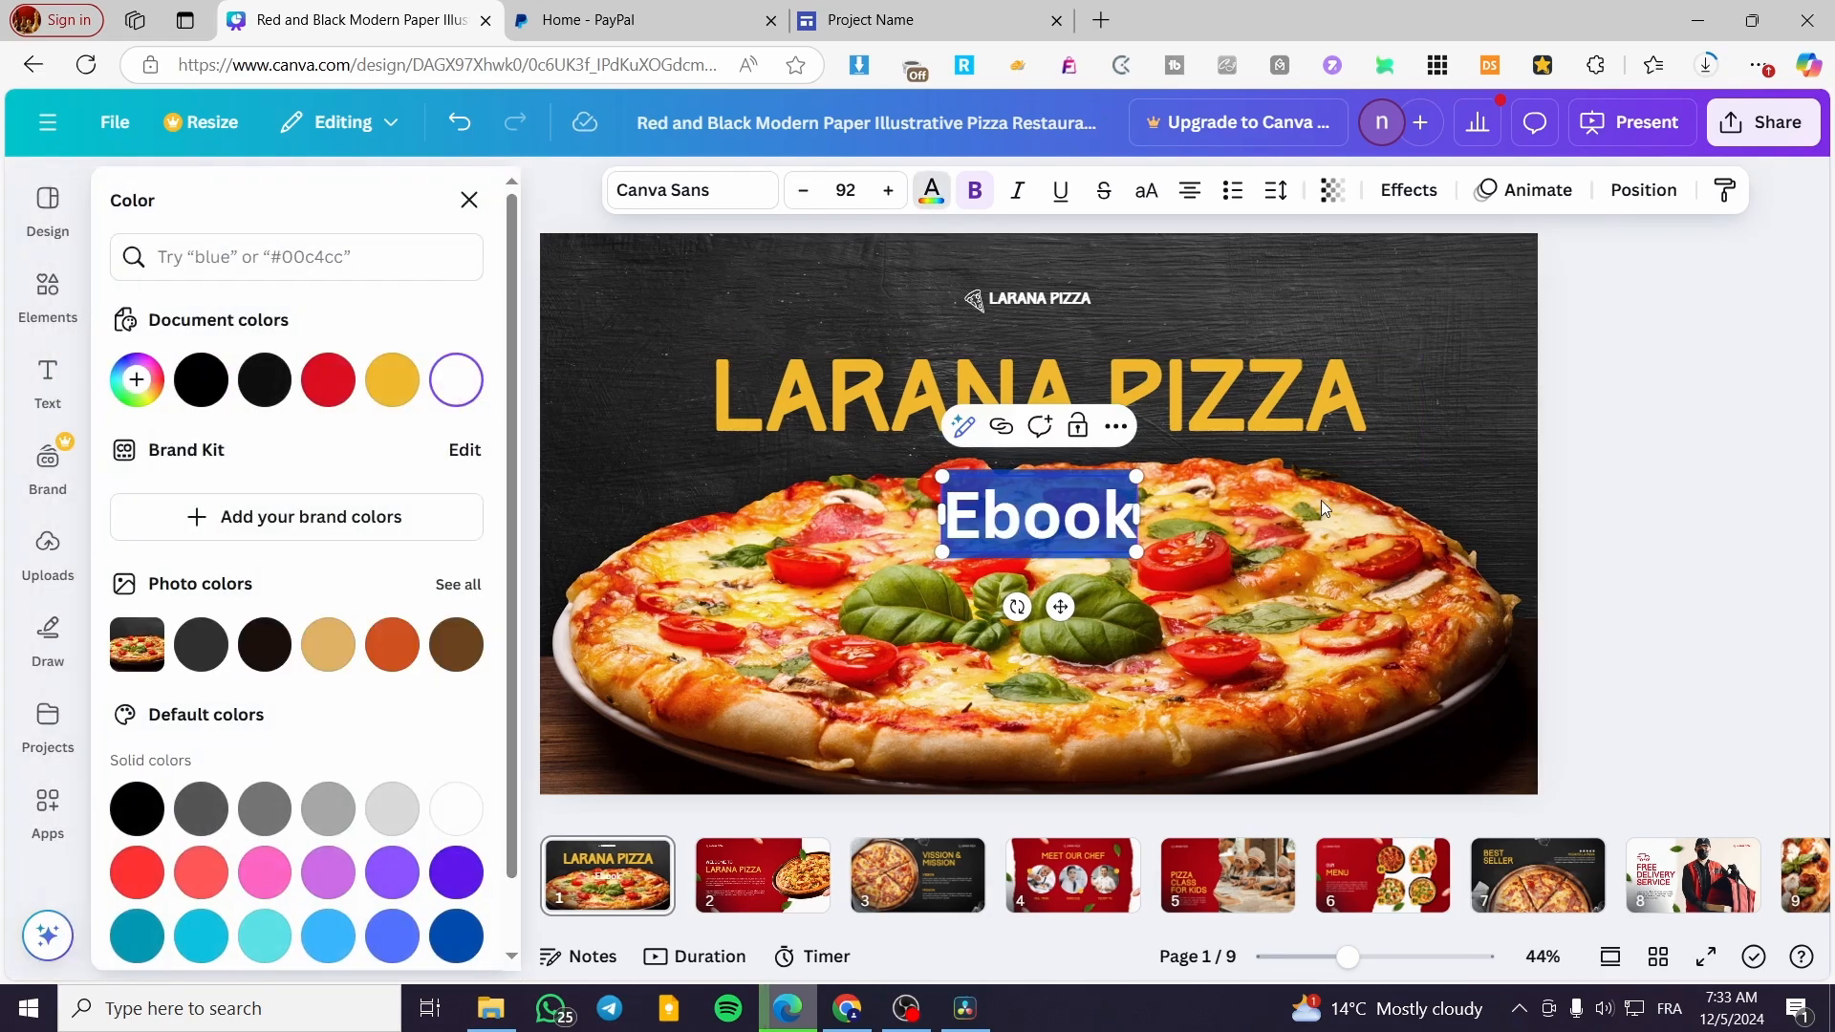
left_click(1717, 499)
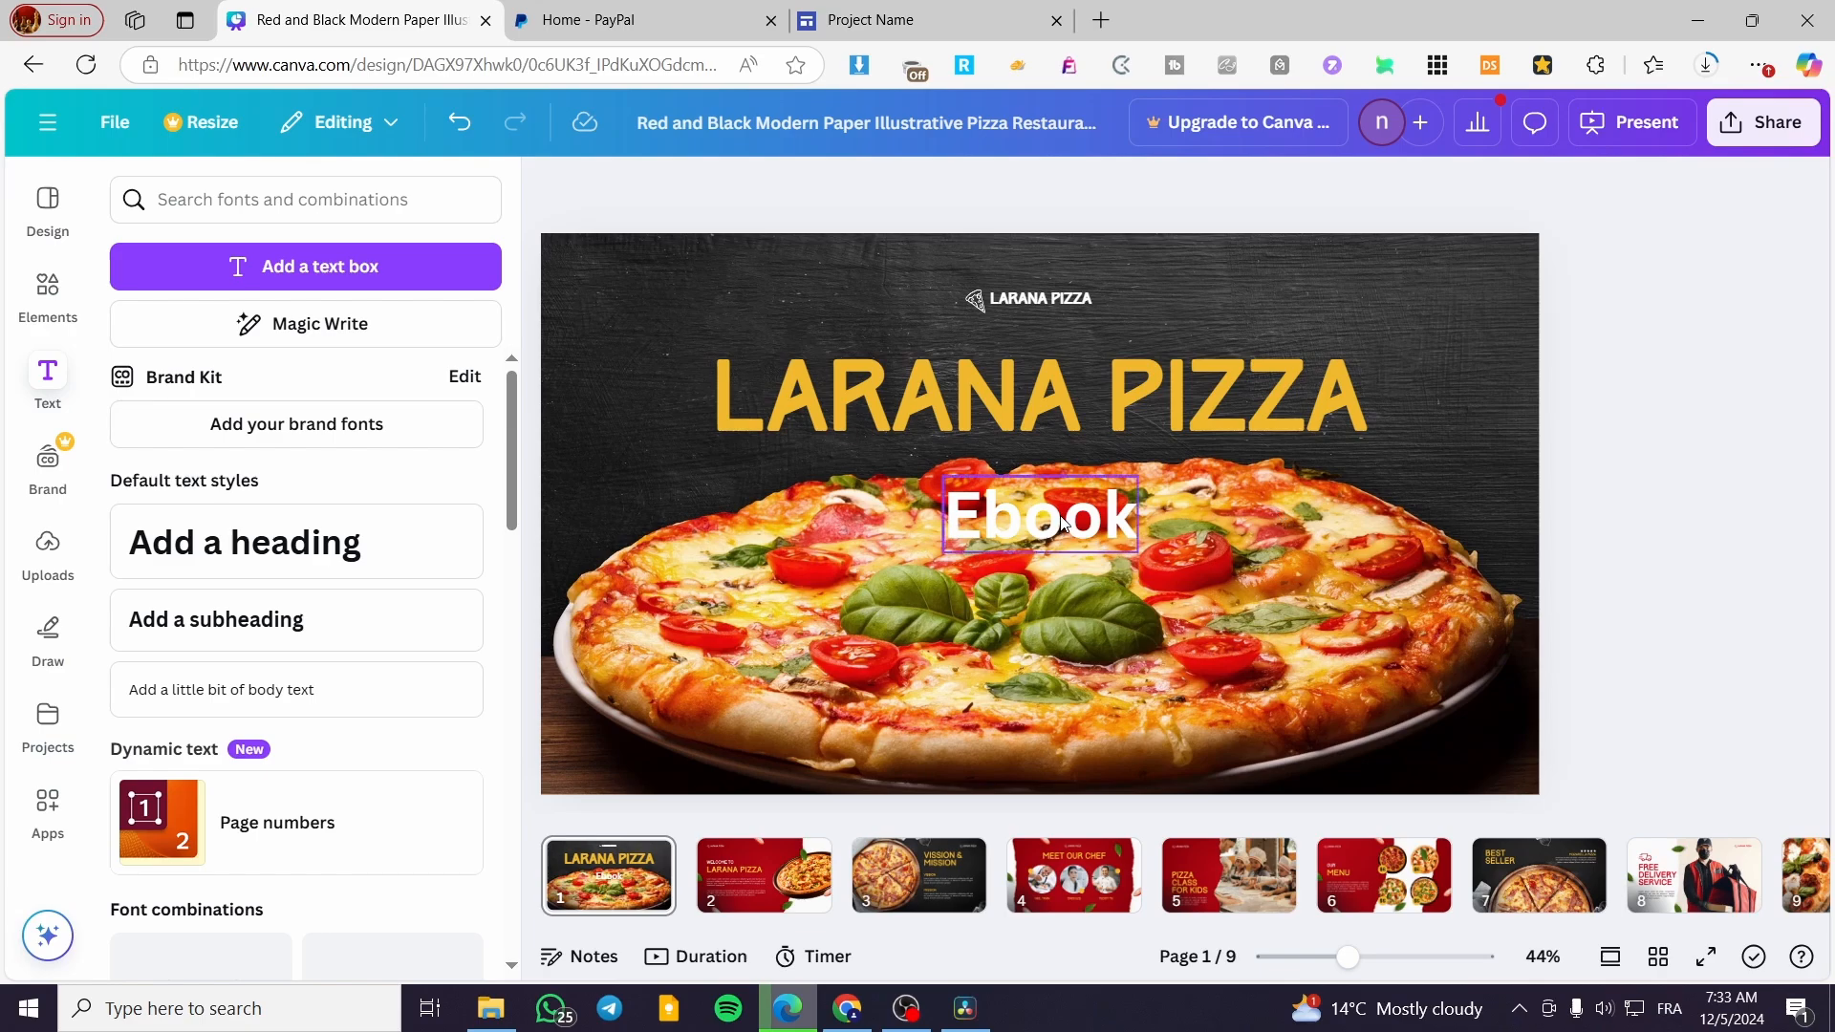
mouse_move(1061, 518)
left_mouse_down()
mouse_move(1061, 557)
mouse_move(1061, 518)
left_mouse_up()
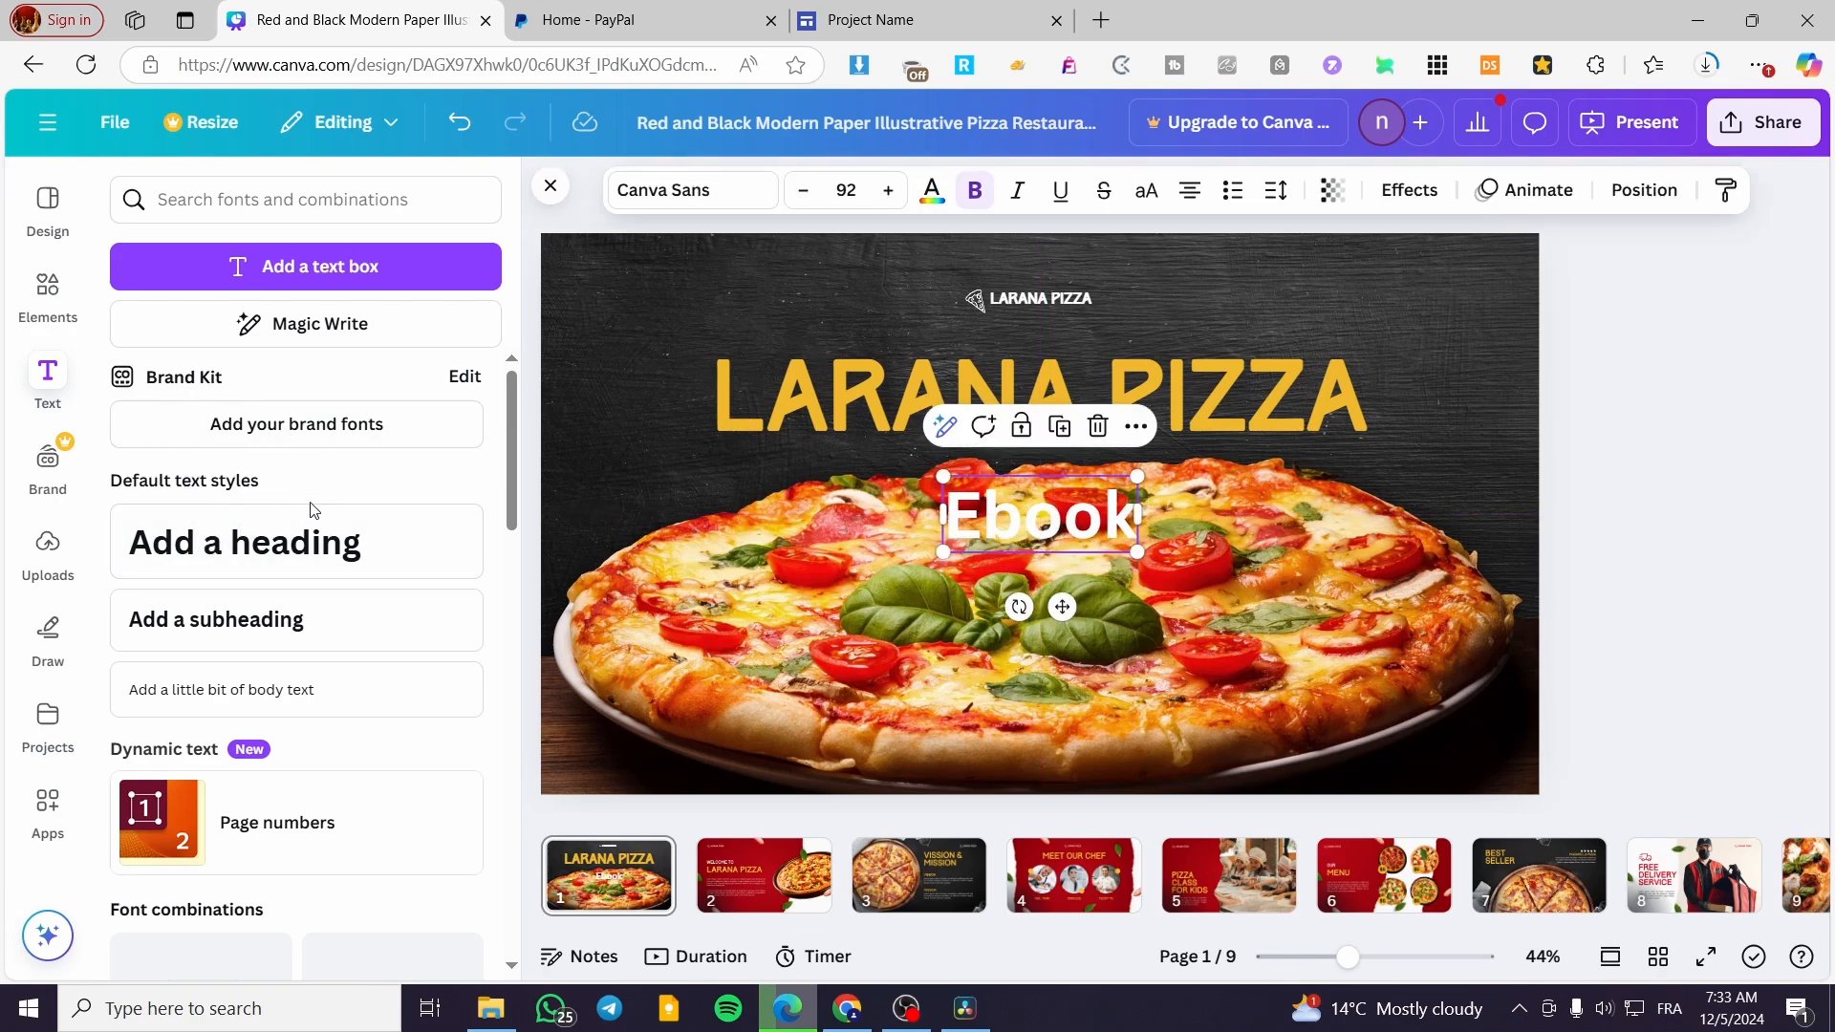
Add a second heading reading "only $19.99" to the cover page
left_click(287, 542)
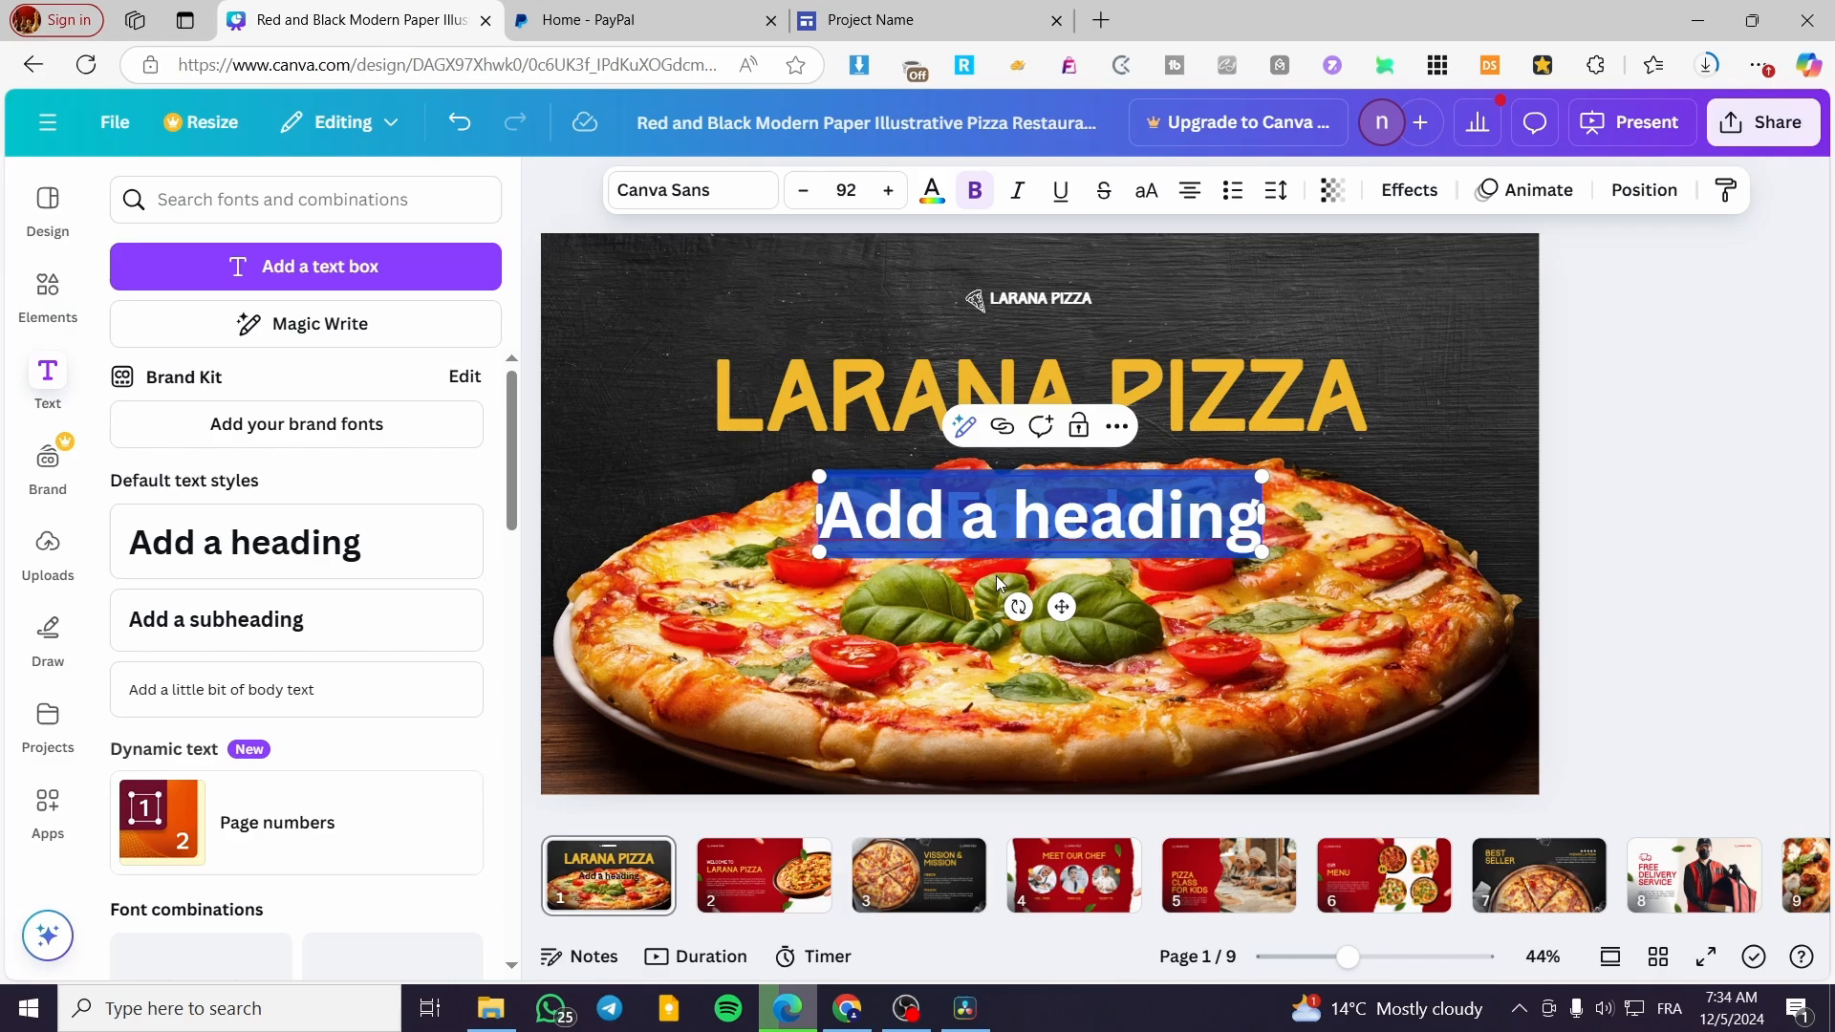
type("only")
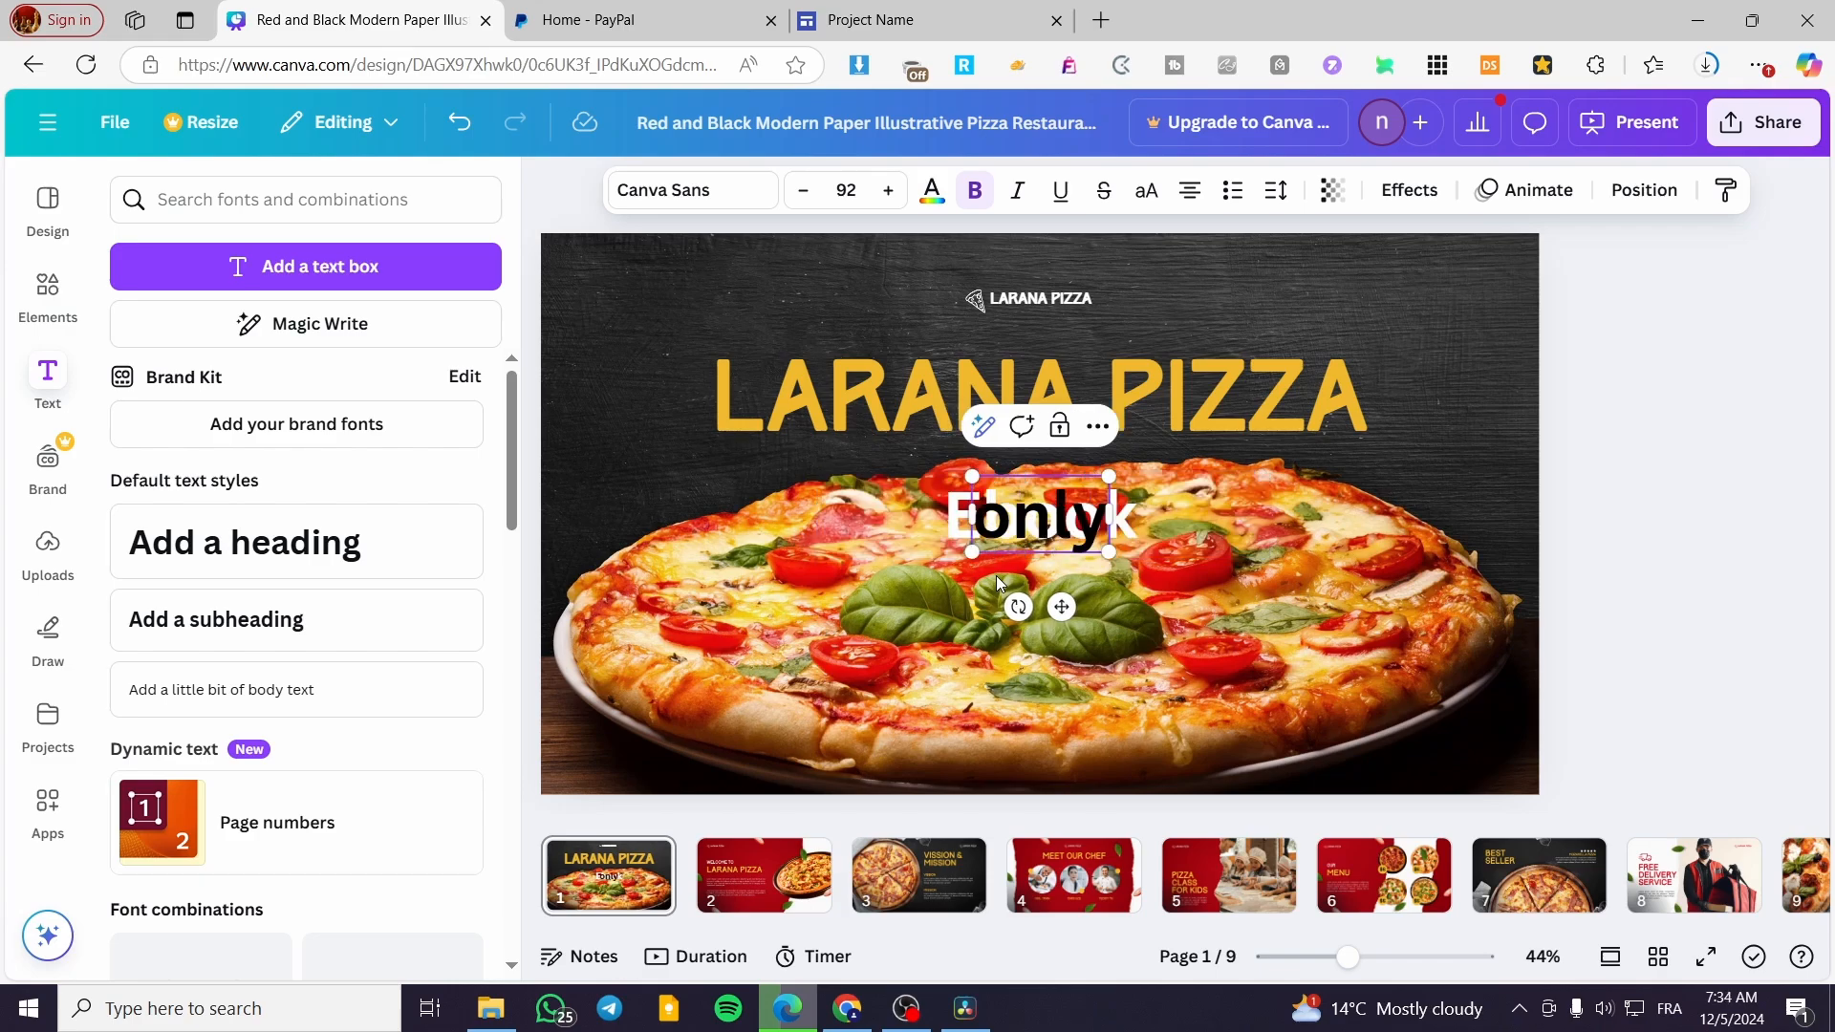
type(" 19.99")
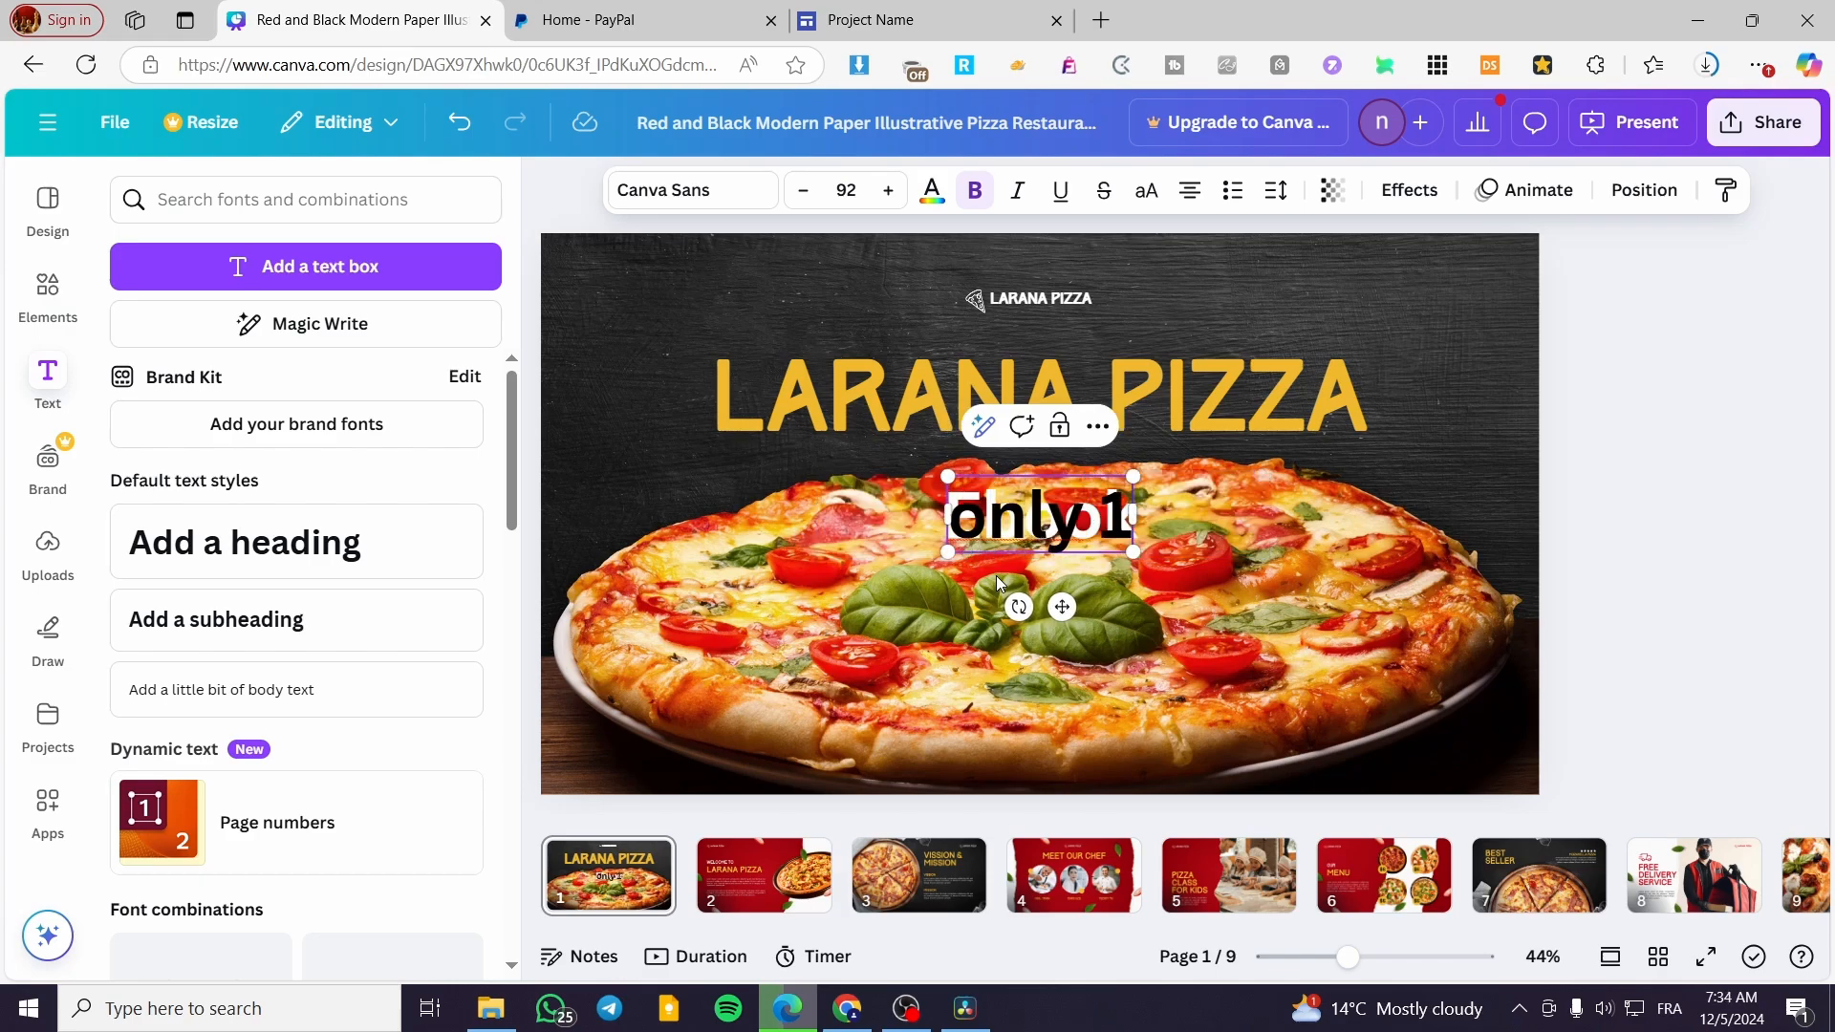
key("Left")
key("Left")
key("Left")
key("Left")
key("Left")
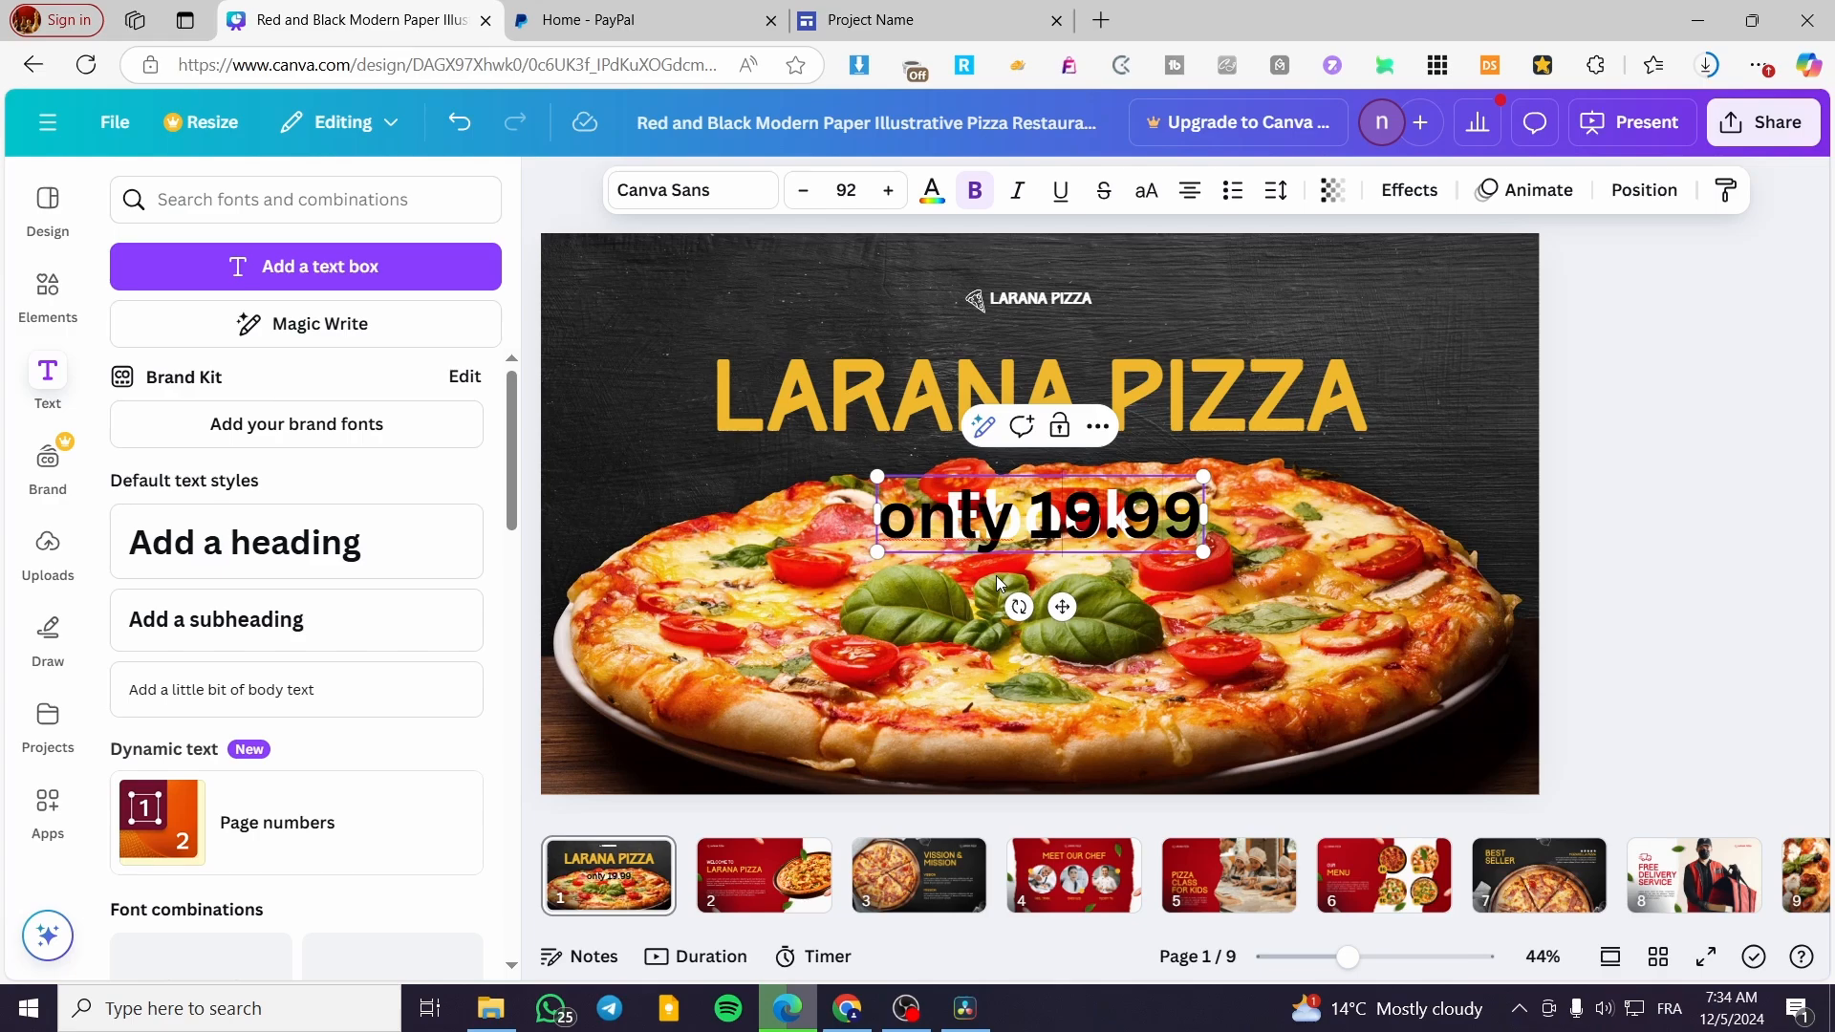
type("£")
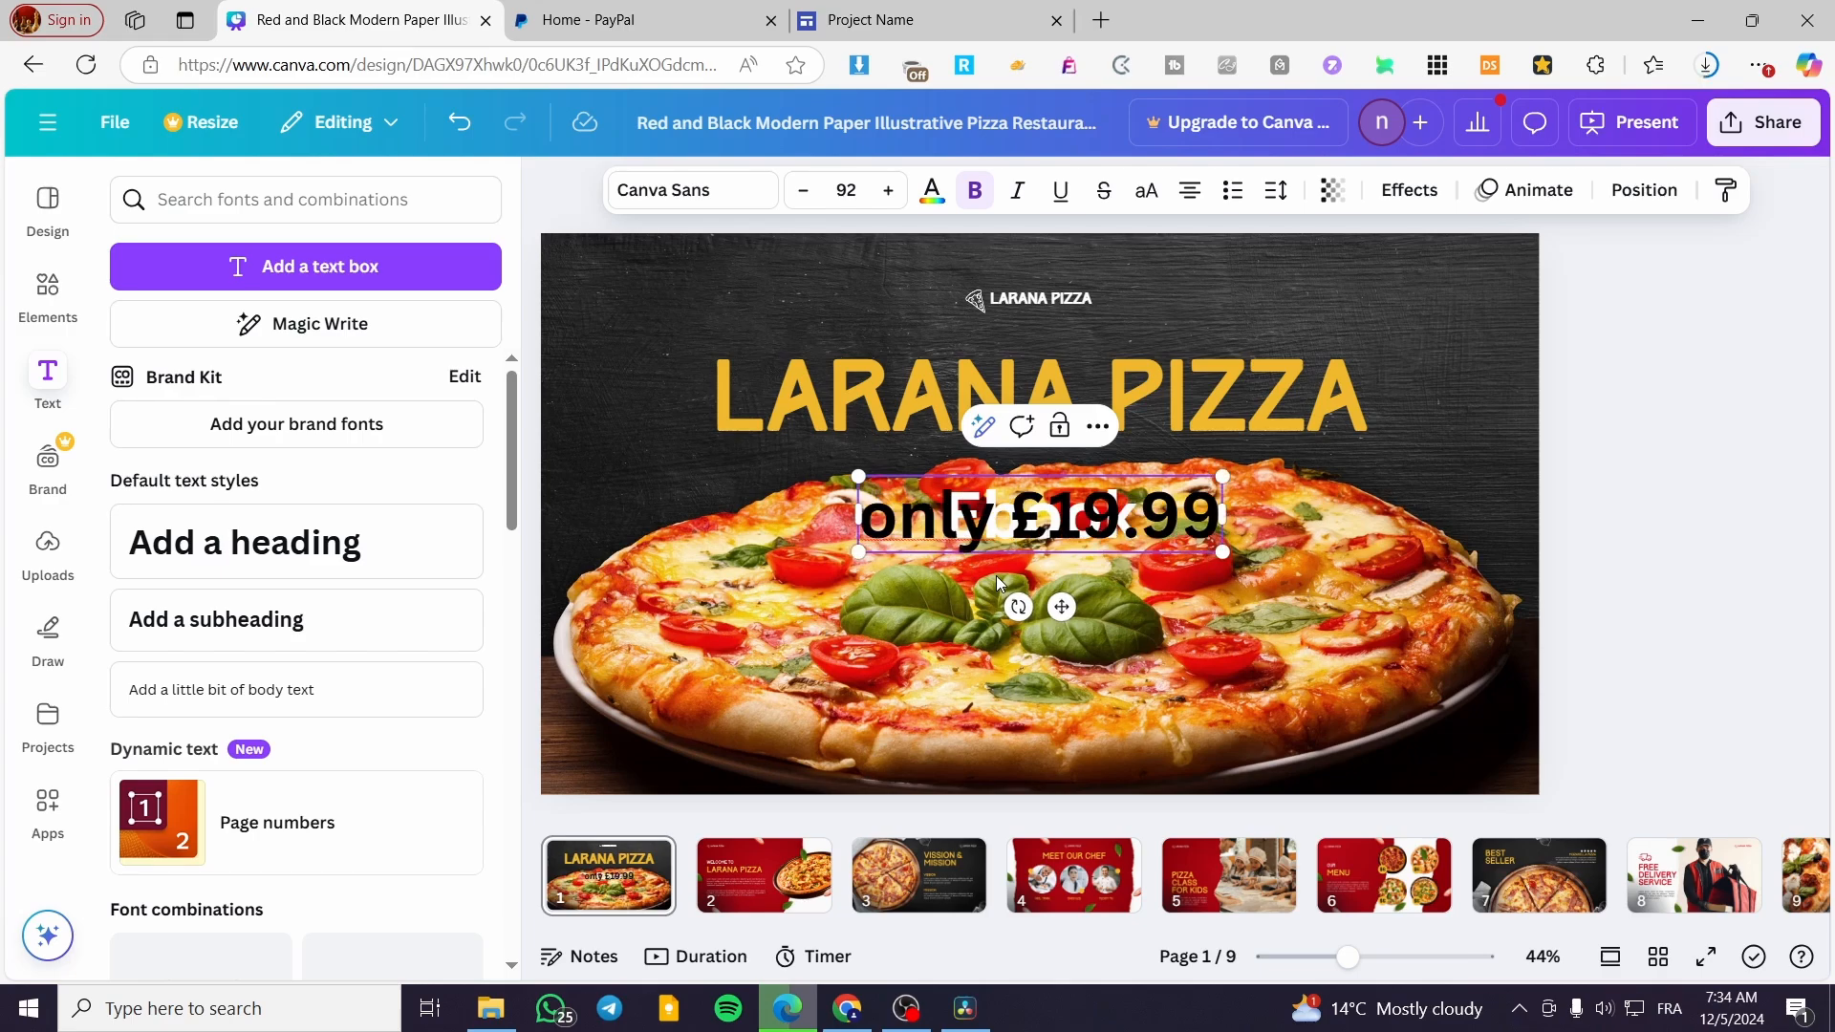
key("BackSpace")
type("$")
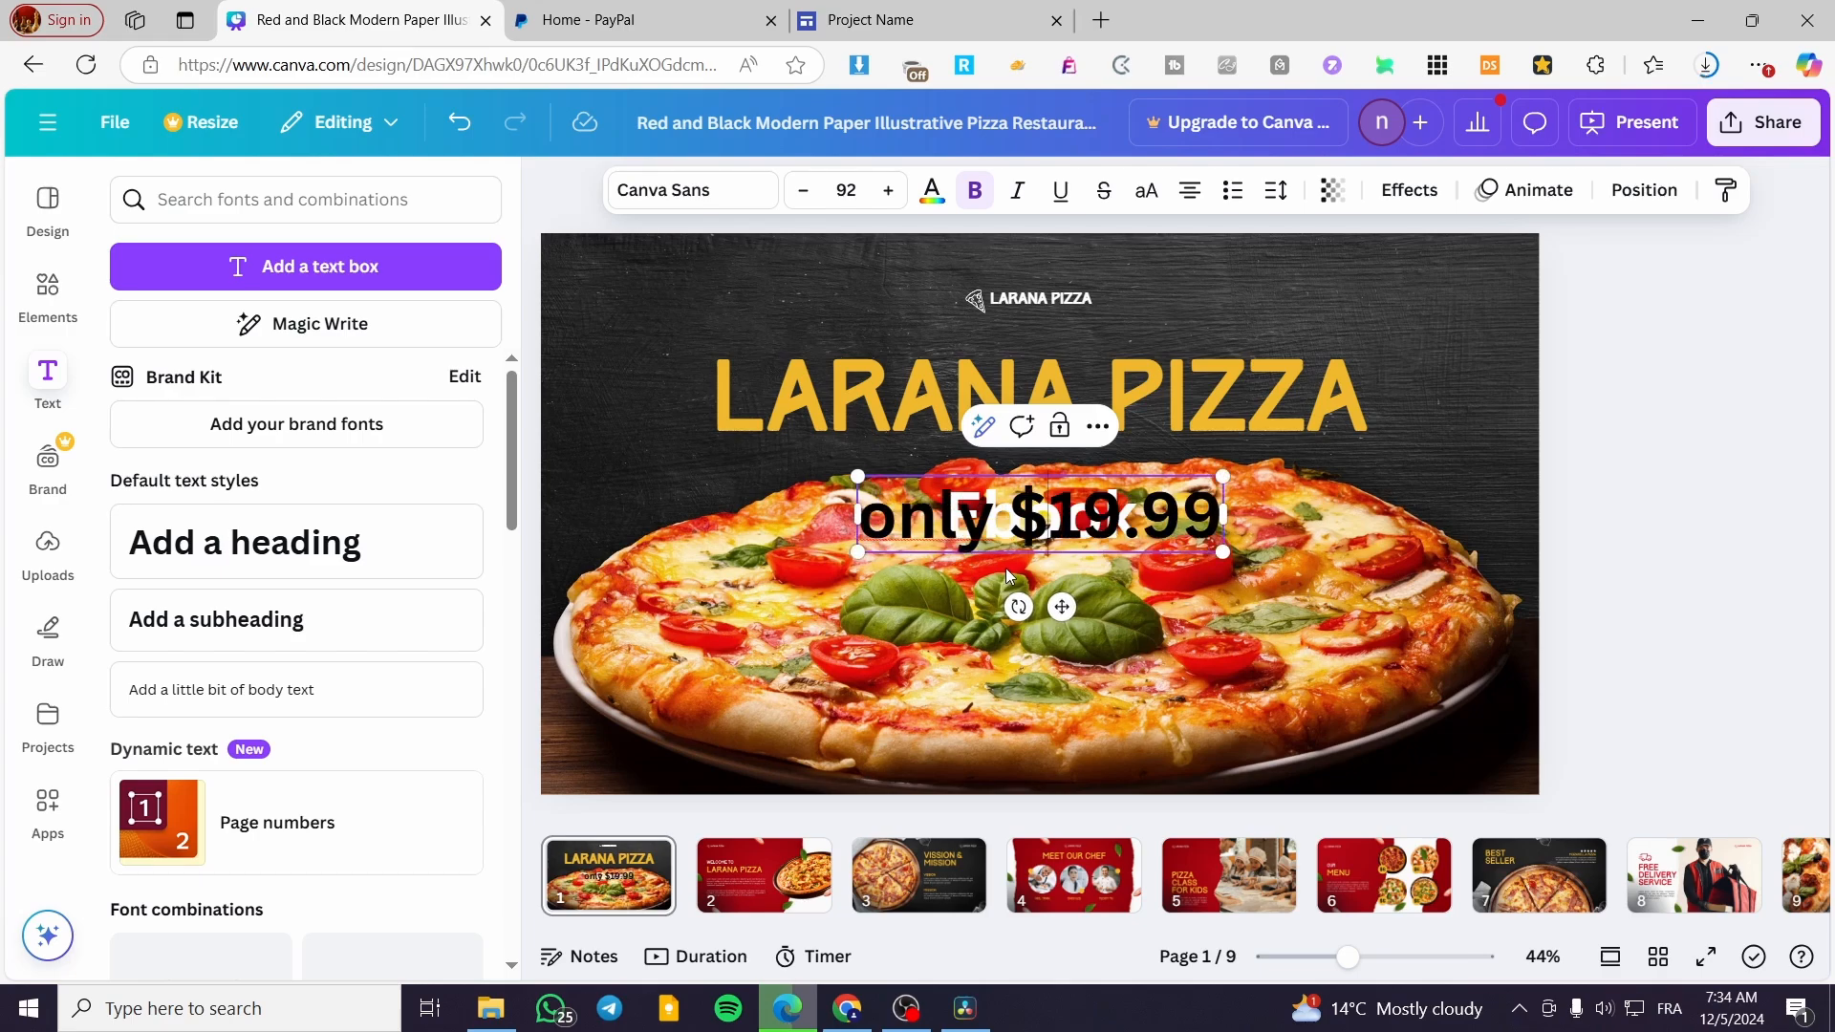
Change the "only $19.99" heading's text color to white and move it below the "Ebook" heading
key("ctrl+a")
left_click(932, 189)
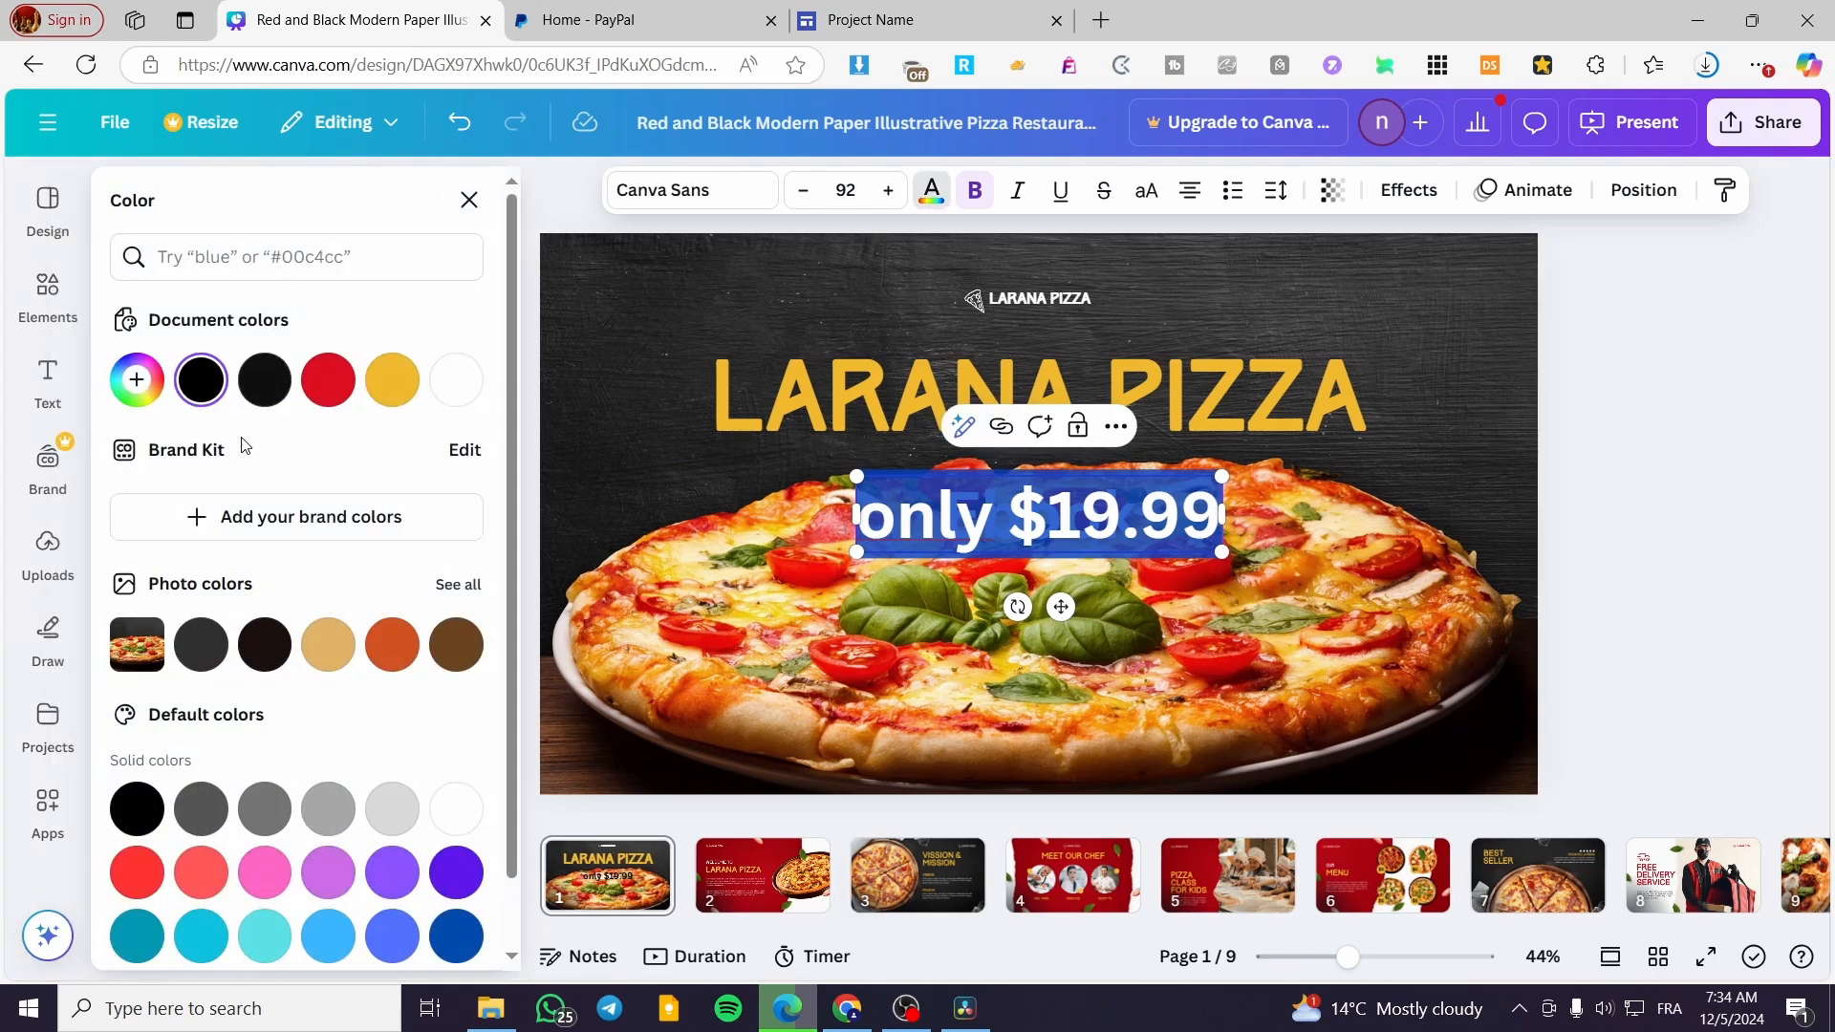
left_click(456, 379)
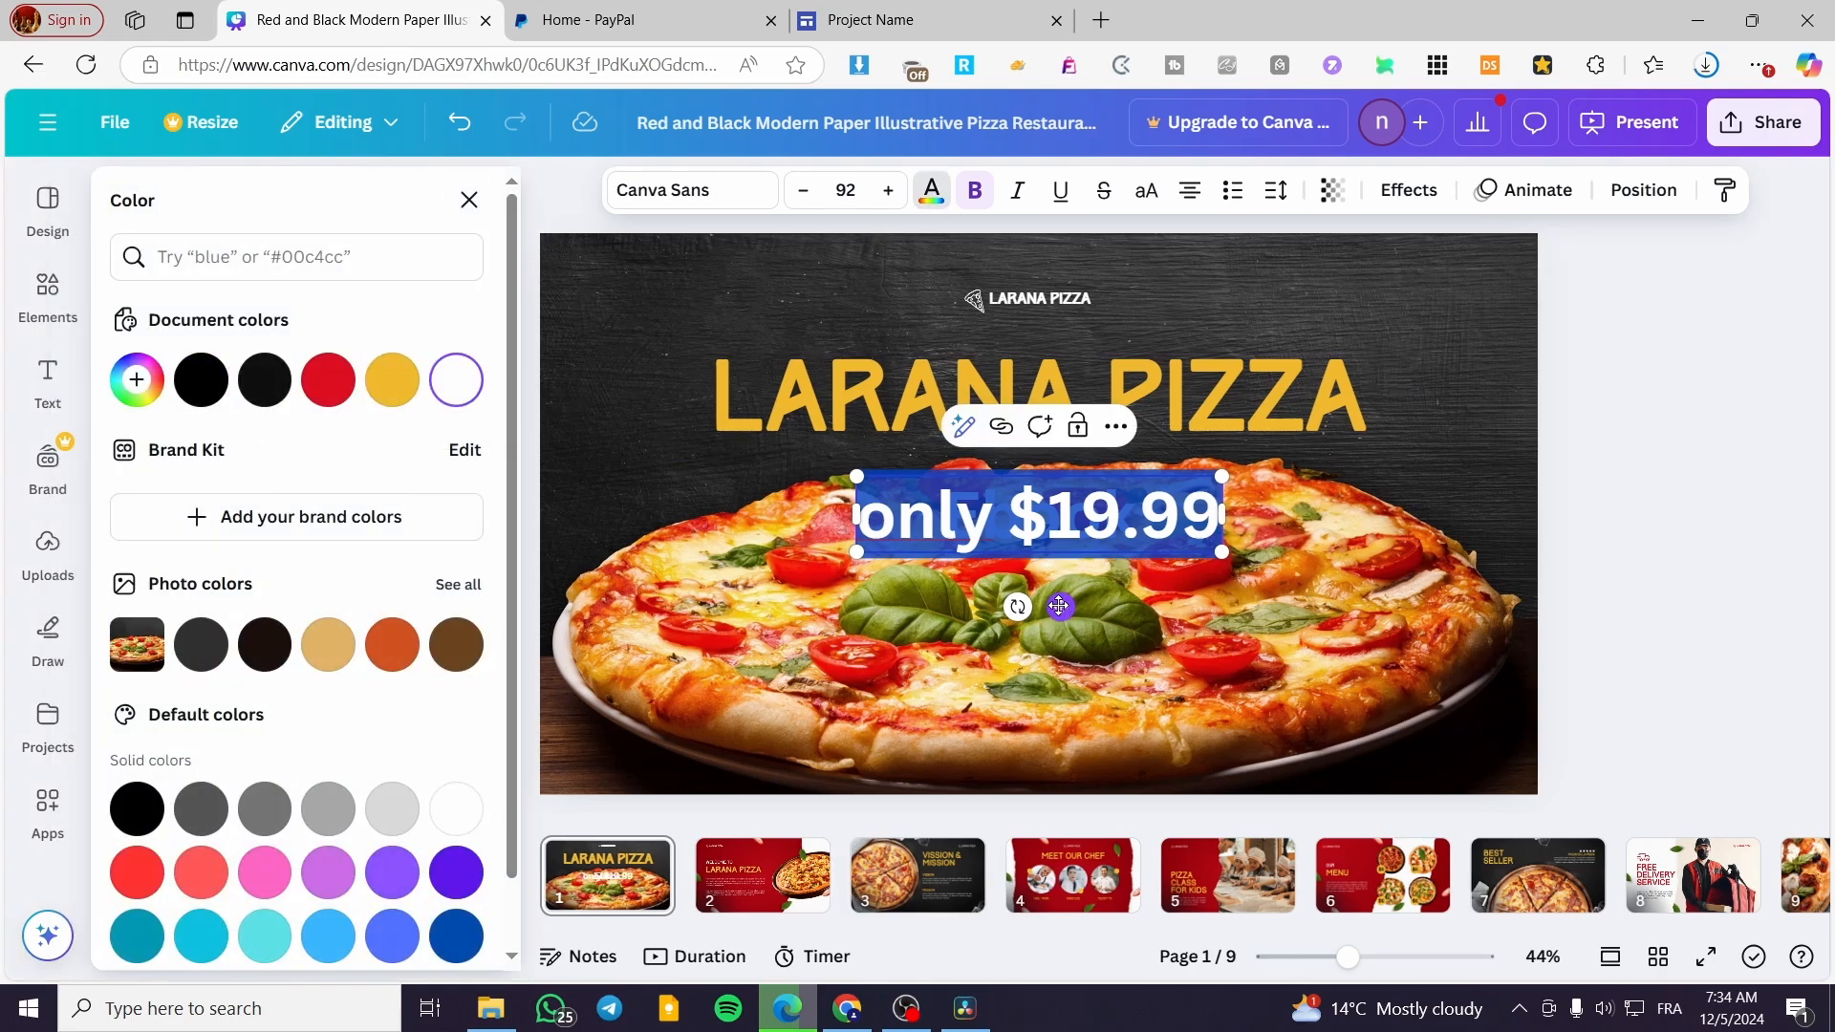
left_click_drag(1061, 606, 1051, 796)
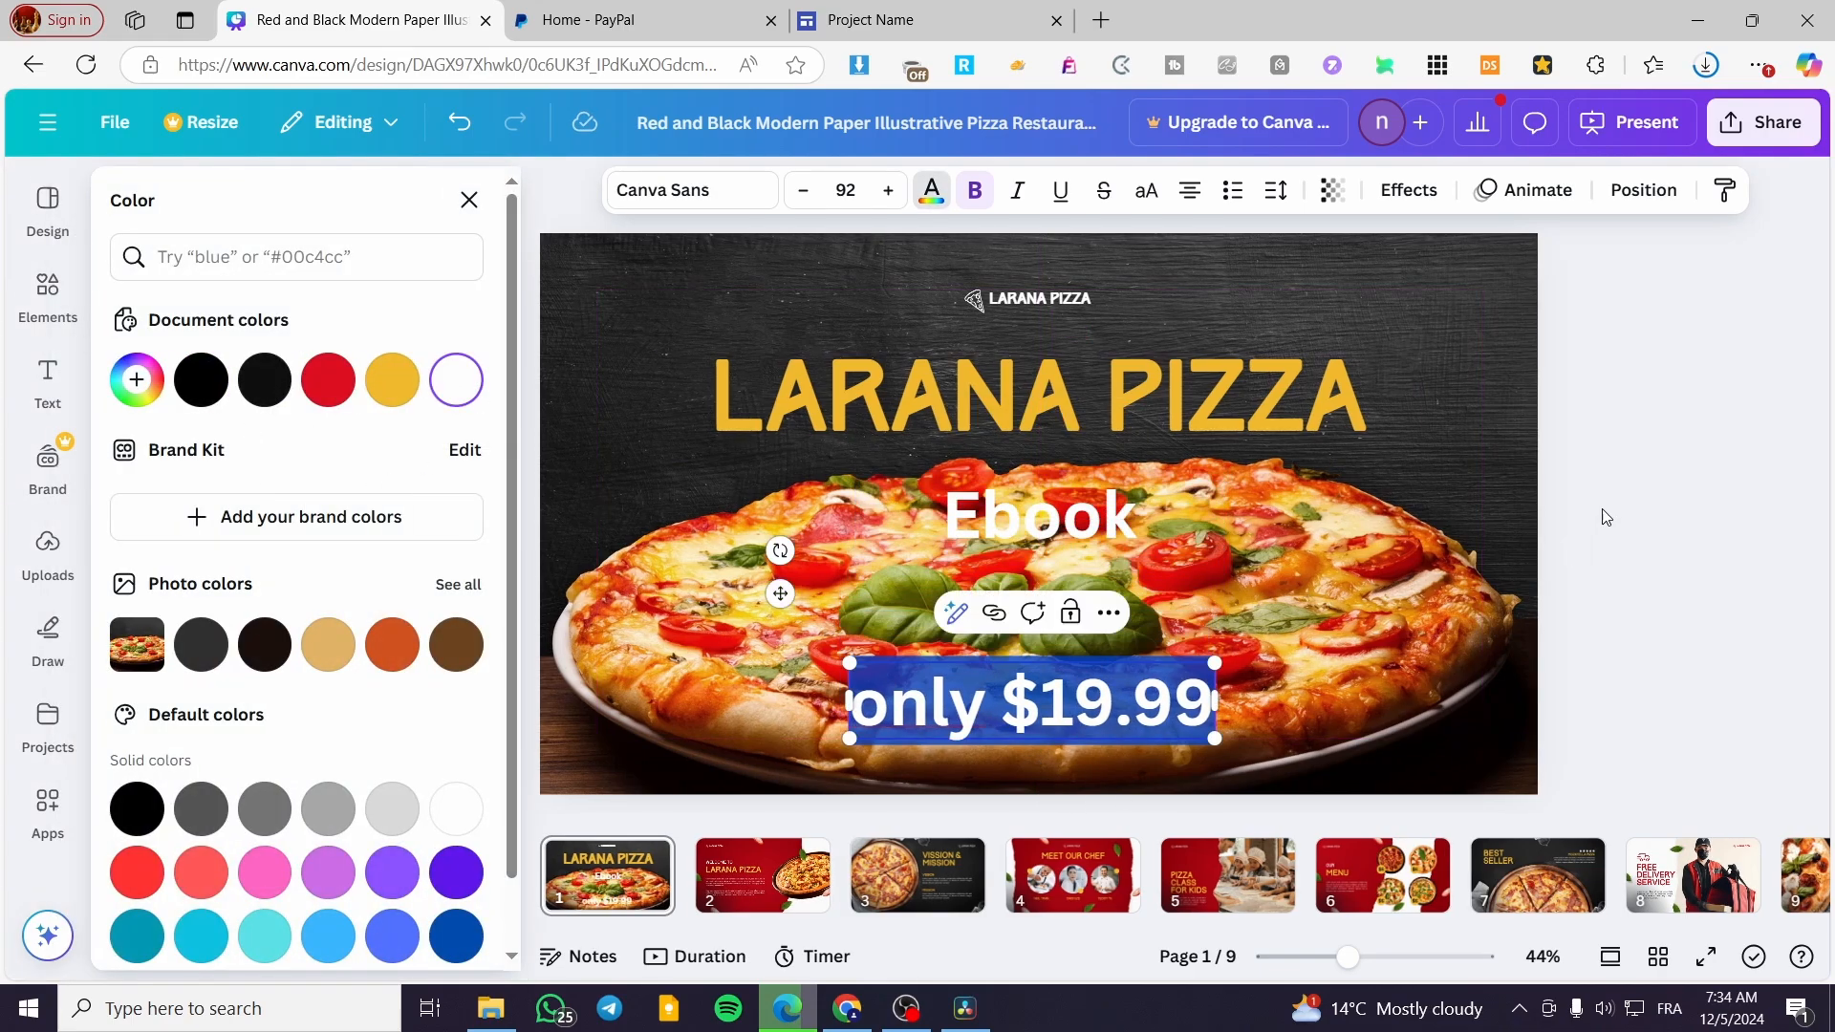
left_click(1629, 509)
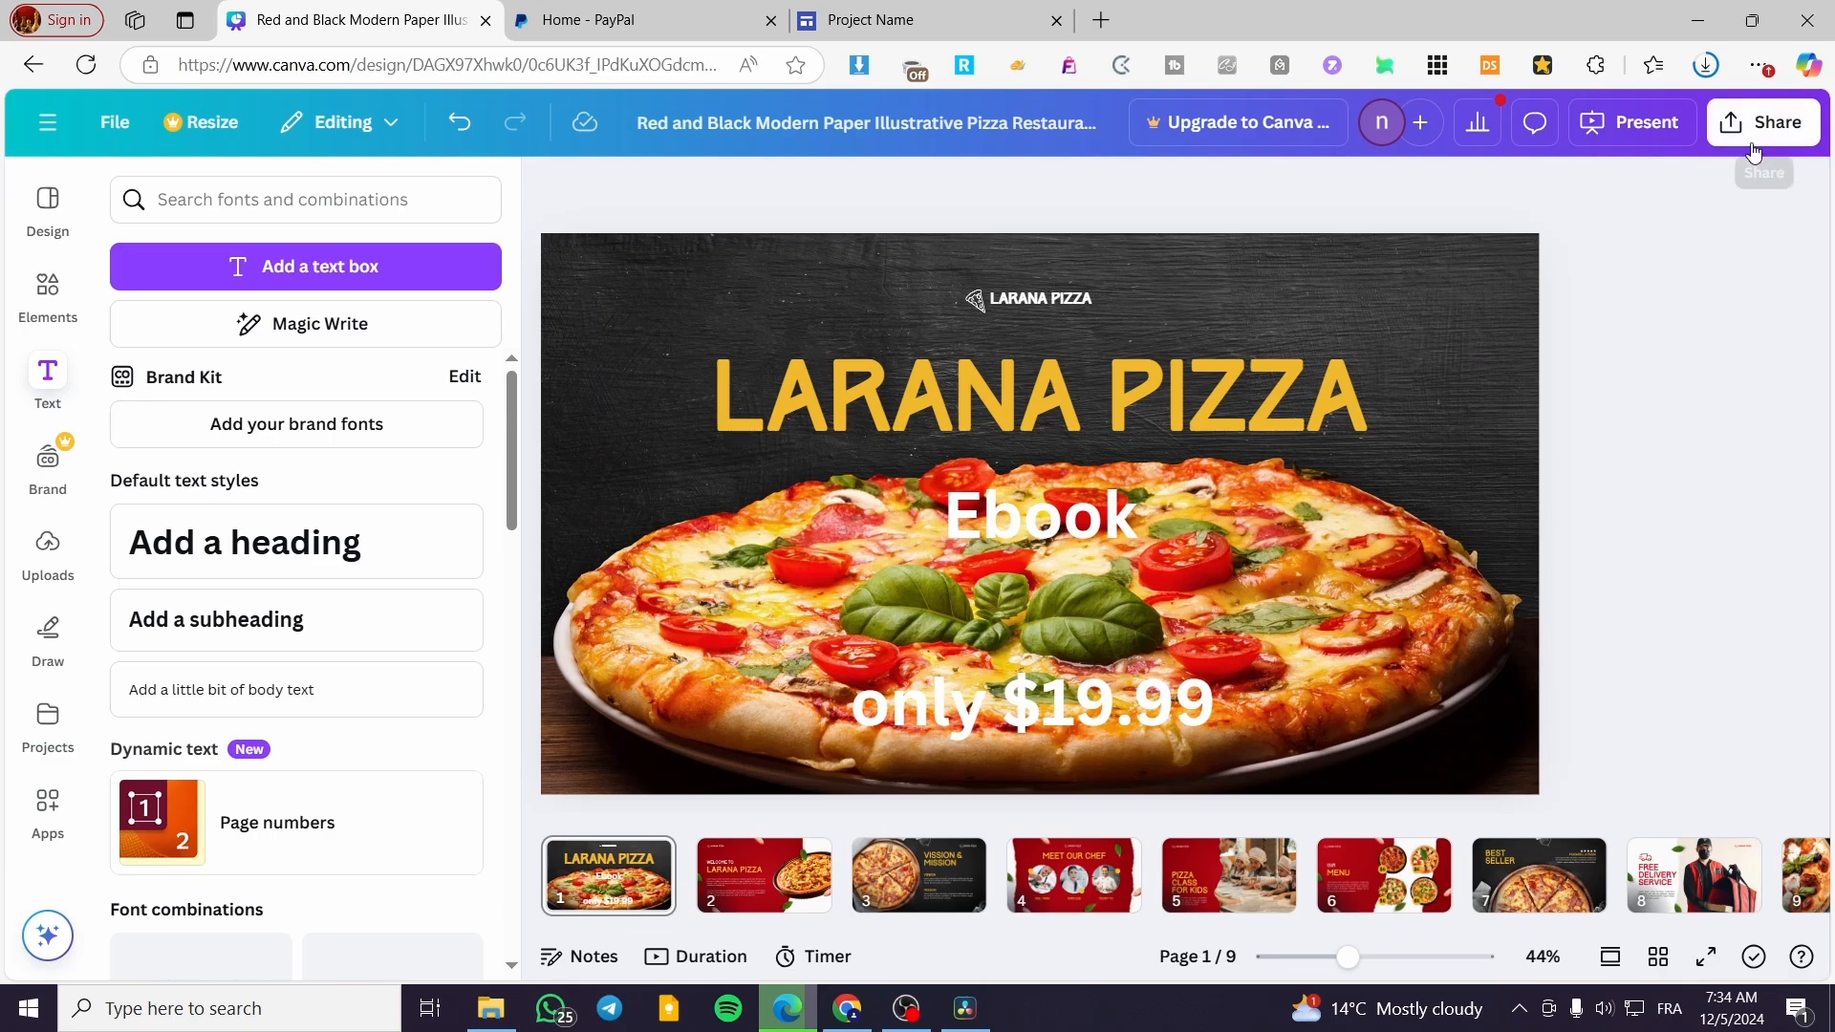
Apply the Background text effect to the "only $19.99" heading with a bright red #ff3131 background color
left_click(1068, 705)
left_click(1413, 191)
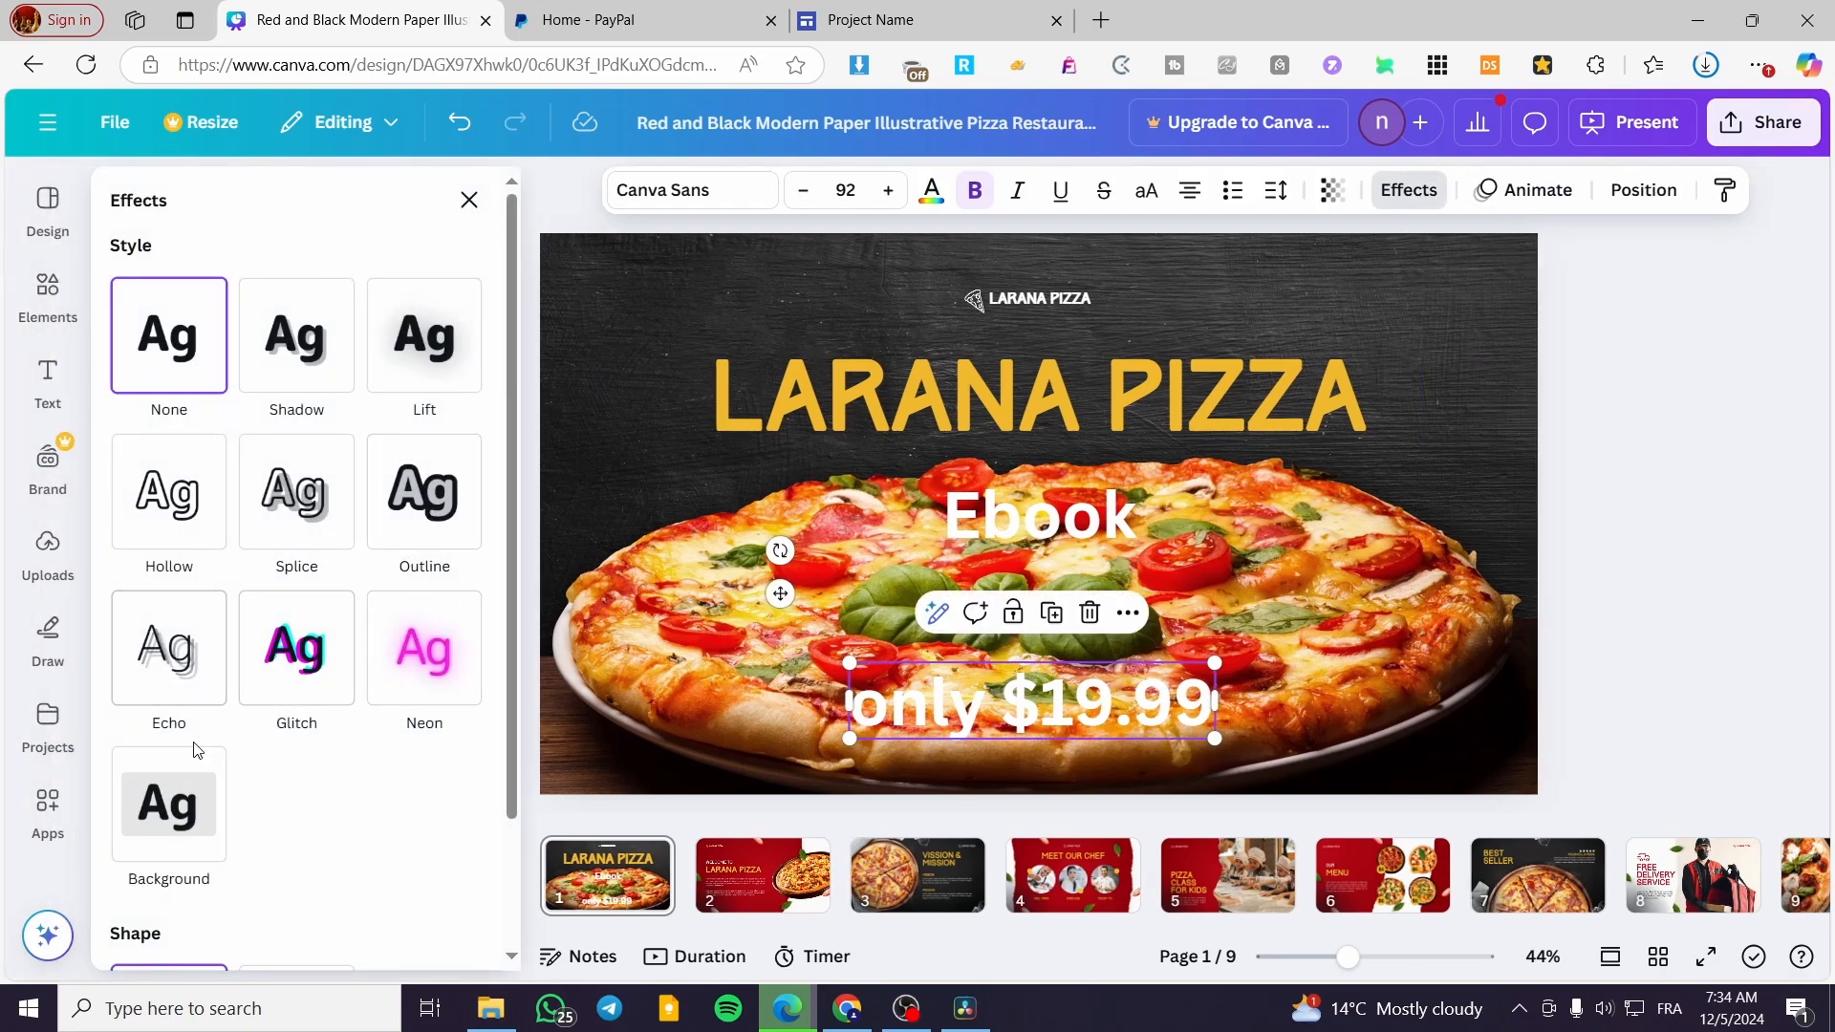
left_click(146, 805)
scroll(335, 781, "down", 1)
scroll(335, 781, "down", 4)
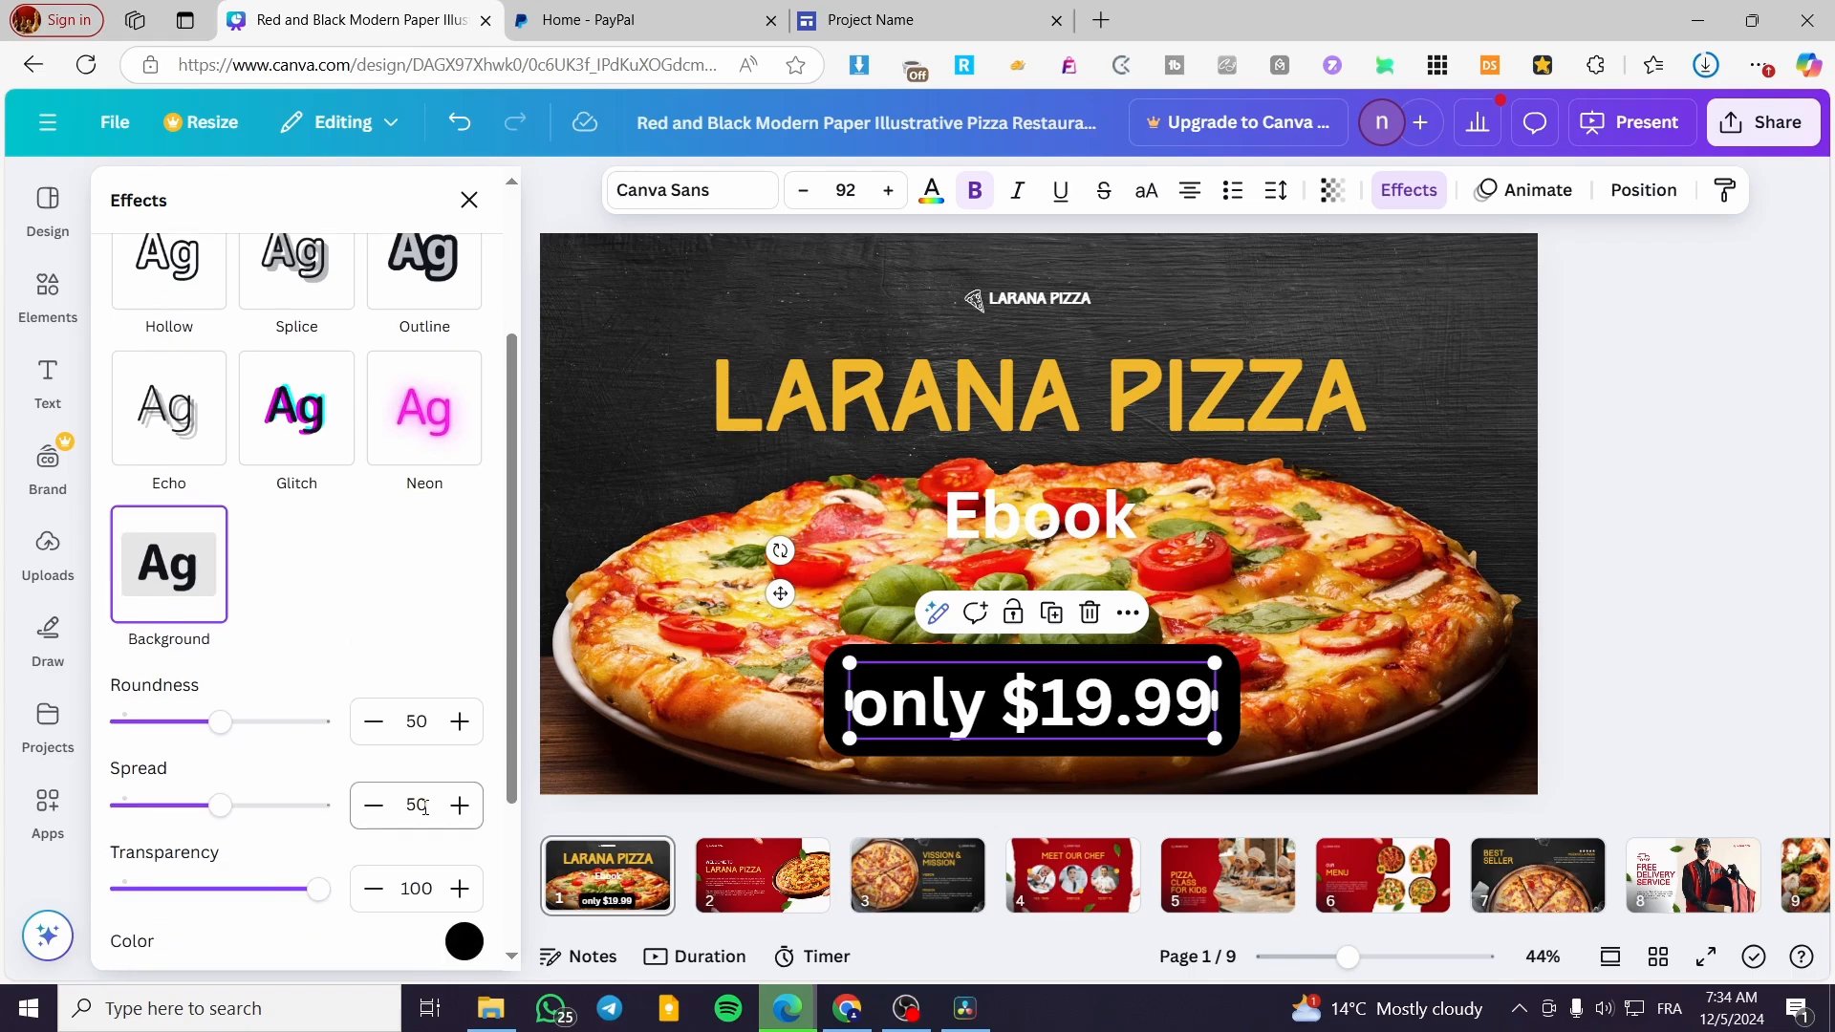
left_click(467, 824)
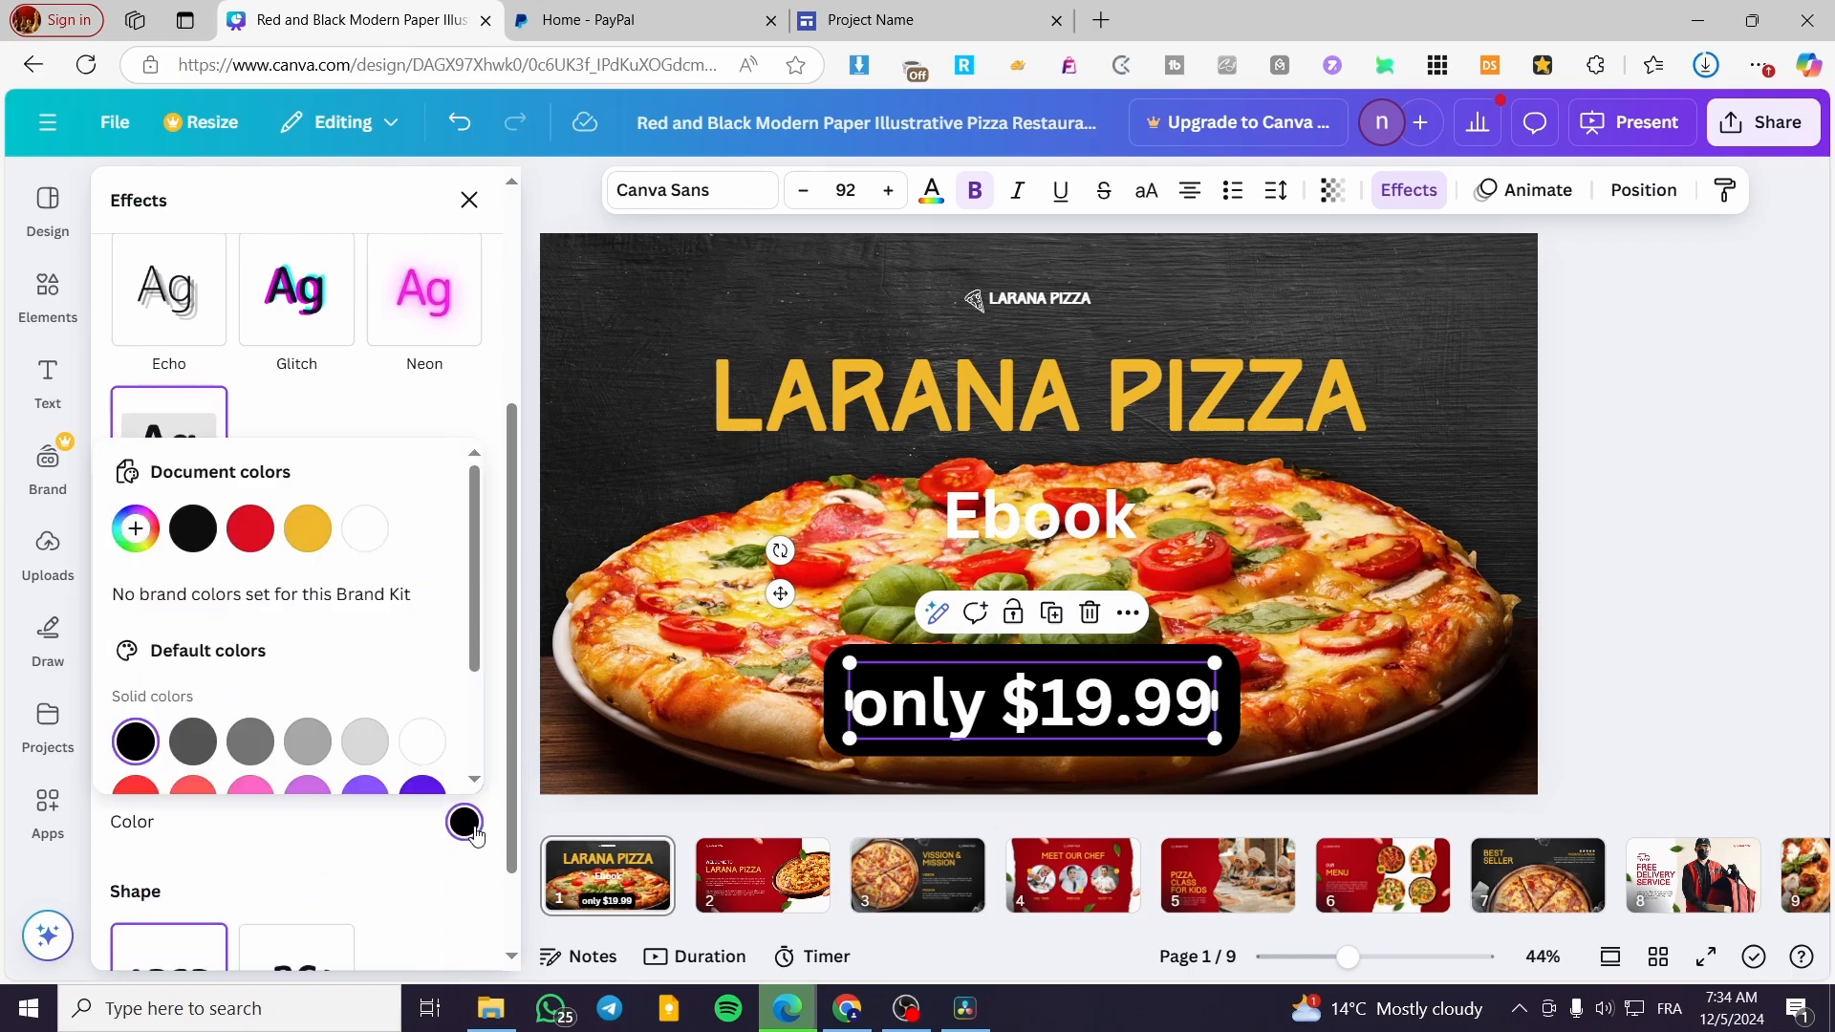
left_click(136, 790)
left_click(1642, 452)
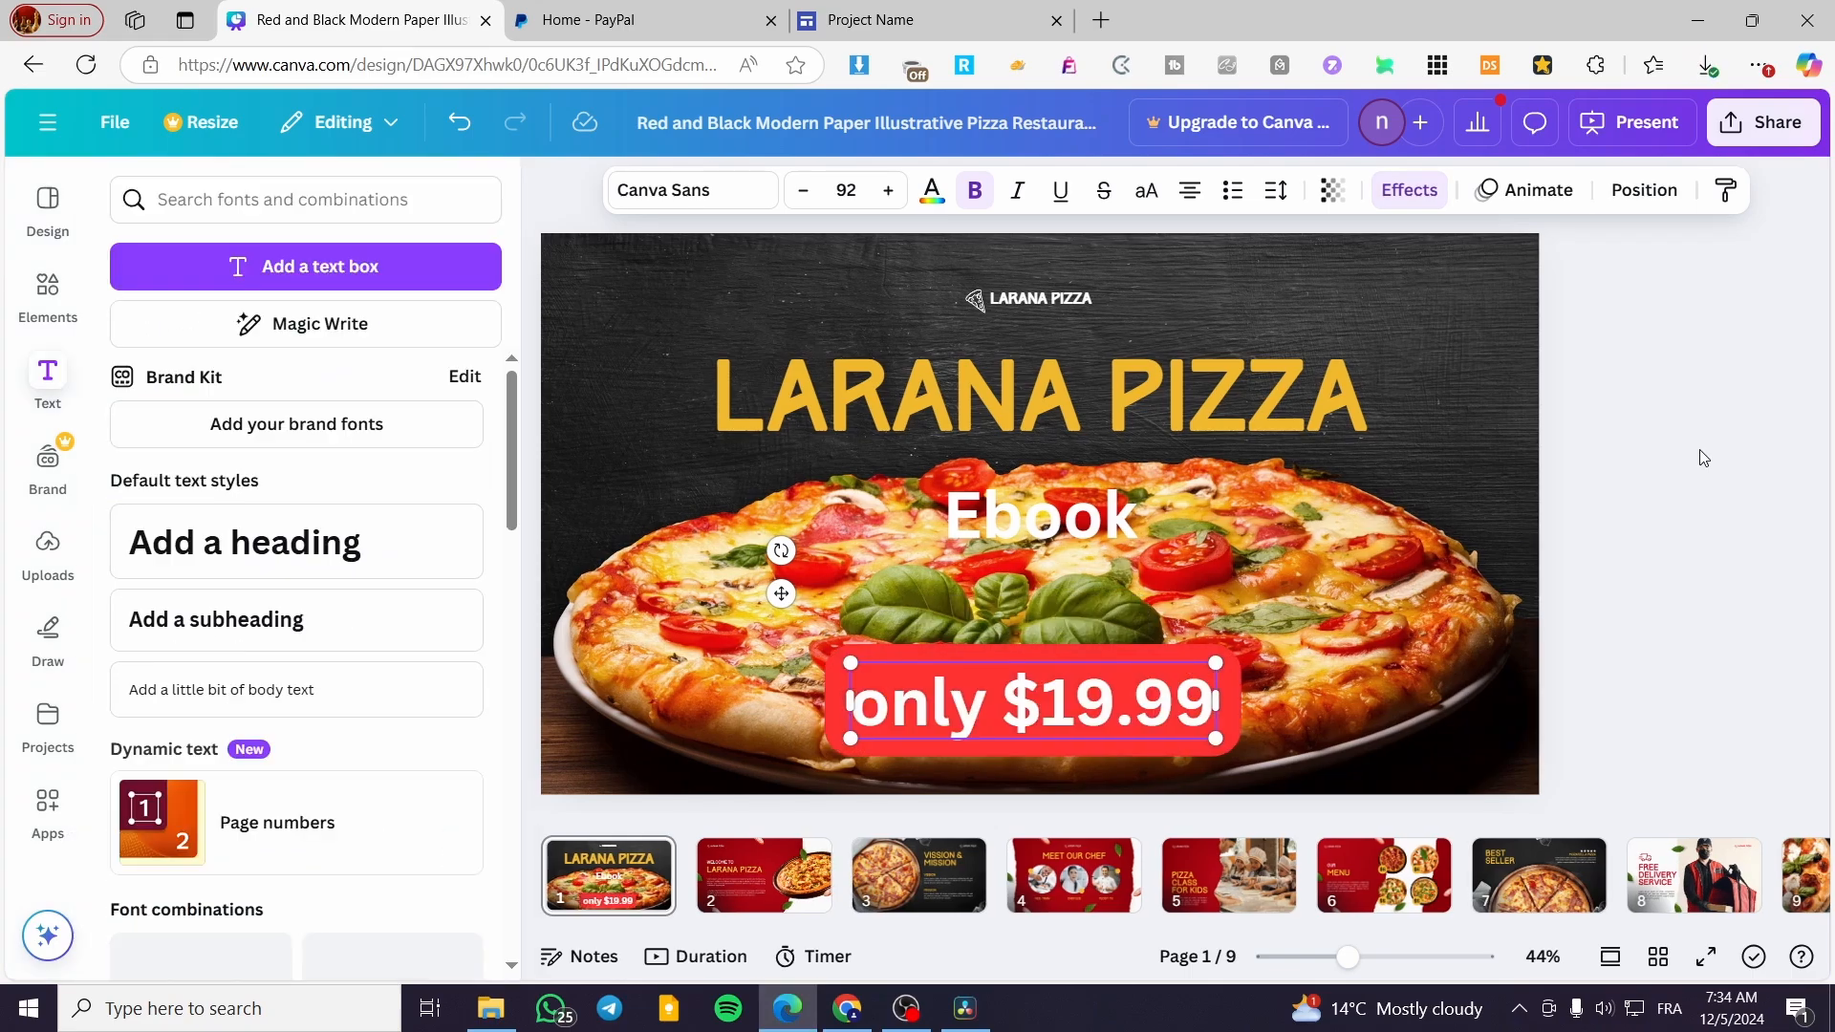
Download only page 1, the ebook cover, as a PNG image
left_click(1810, 143)
left_click(1398, 604)
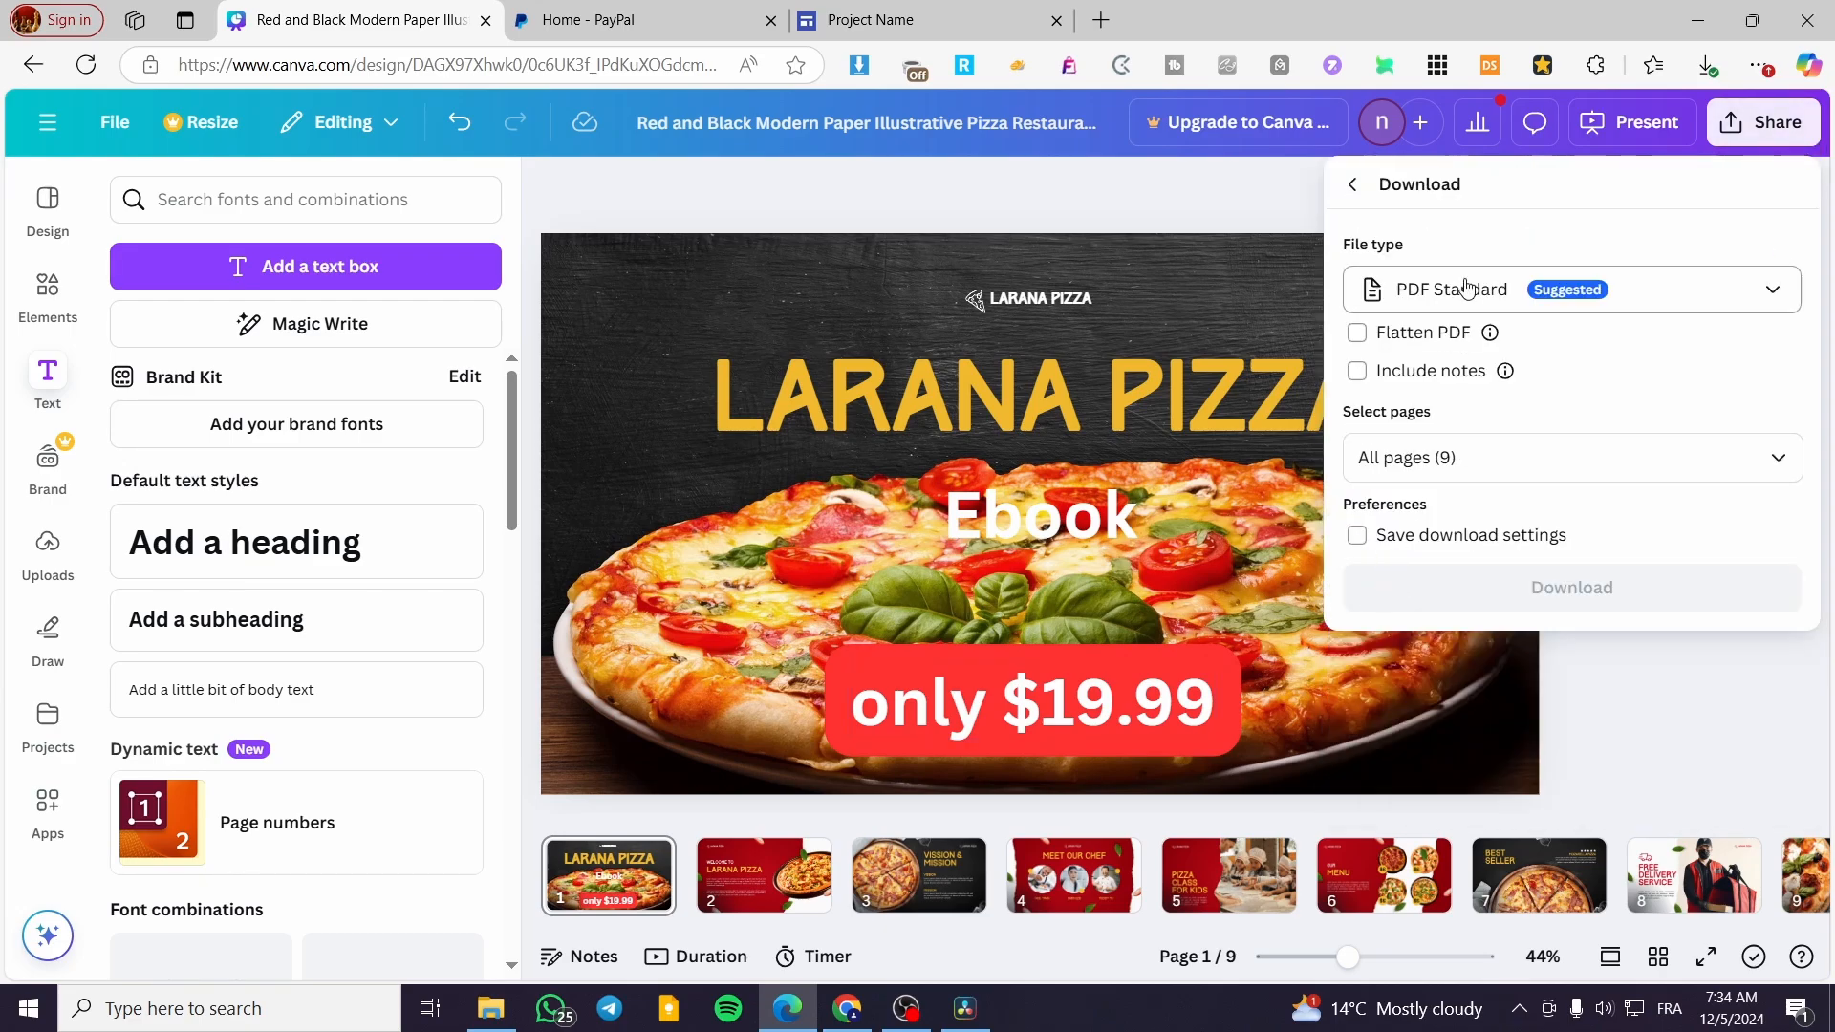
left_click(1450, 457)
left_click(1424, 526)
left_click(1448, 585)
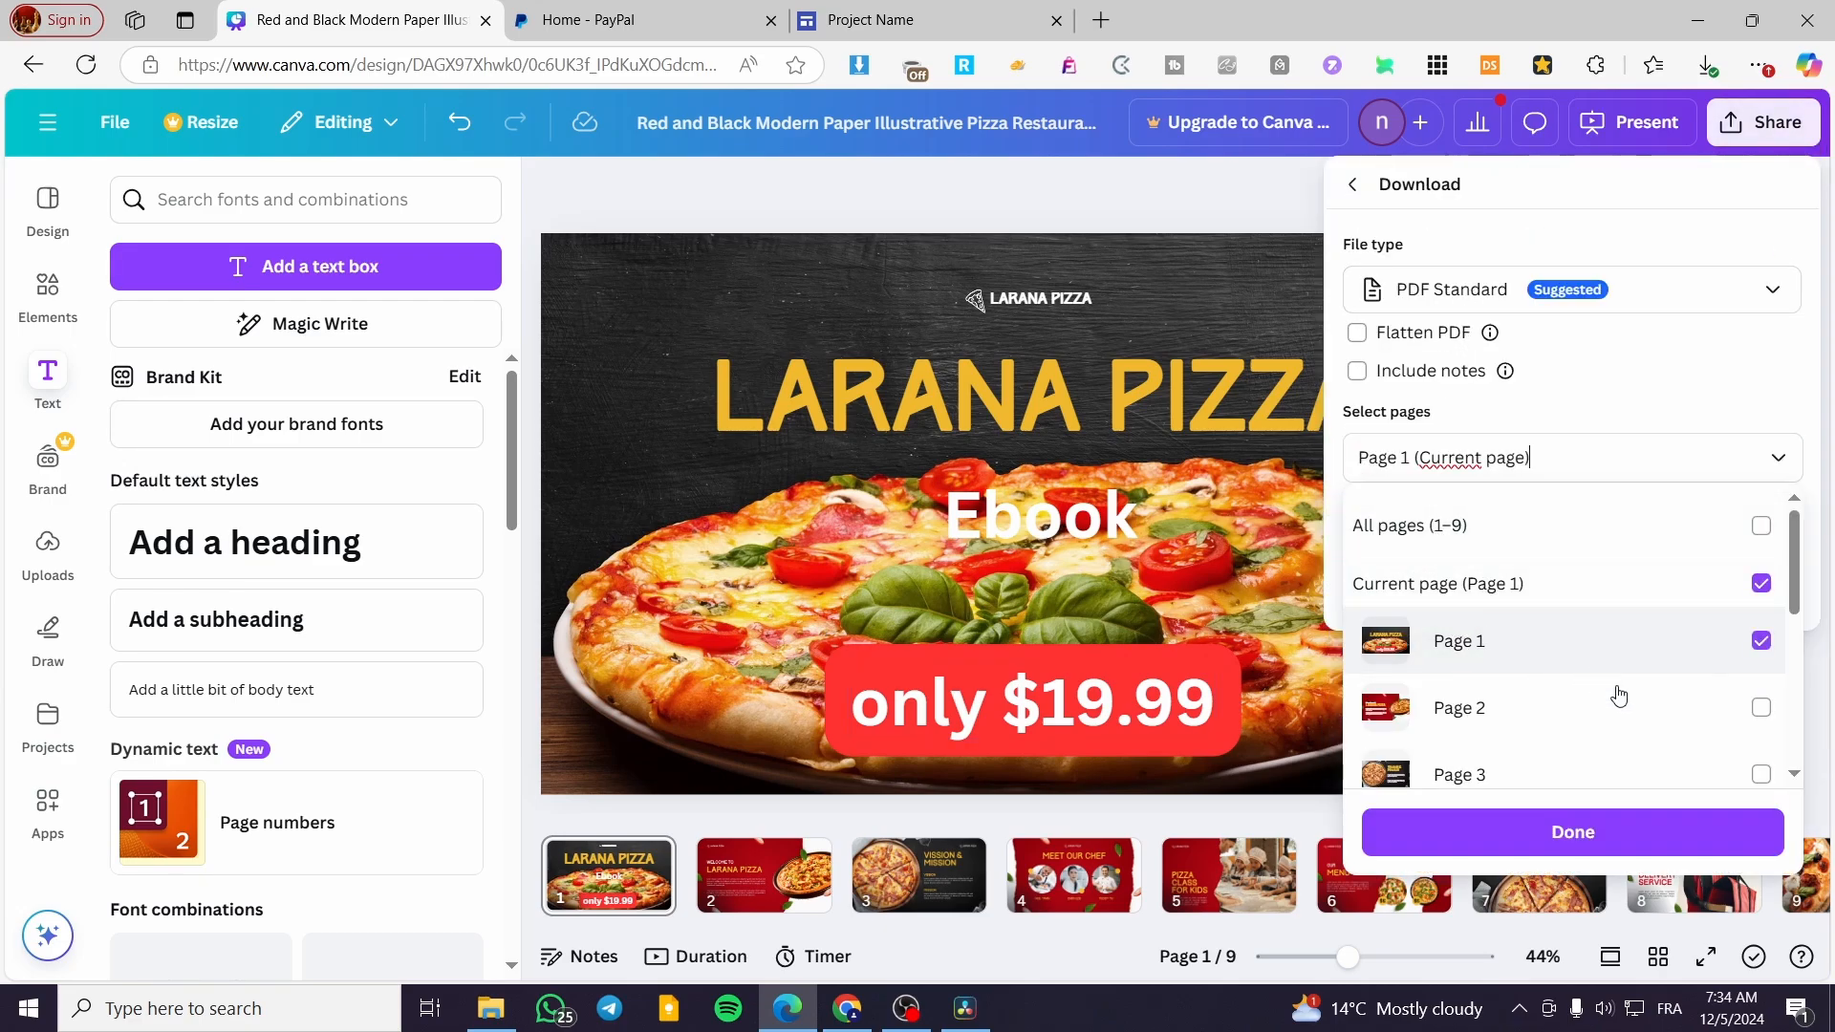
left_click(1659, 824)
left_click(1690, 272)
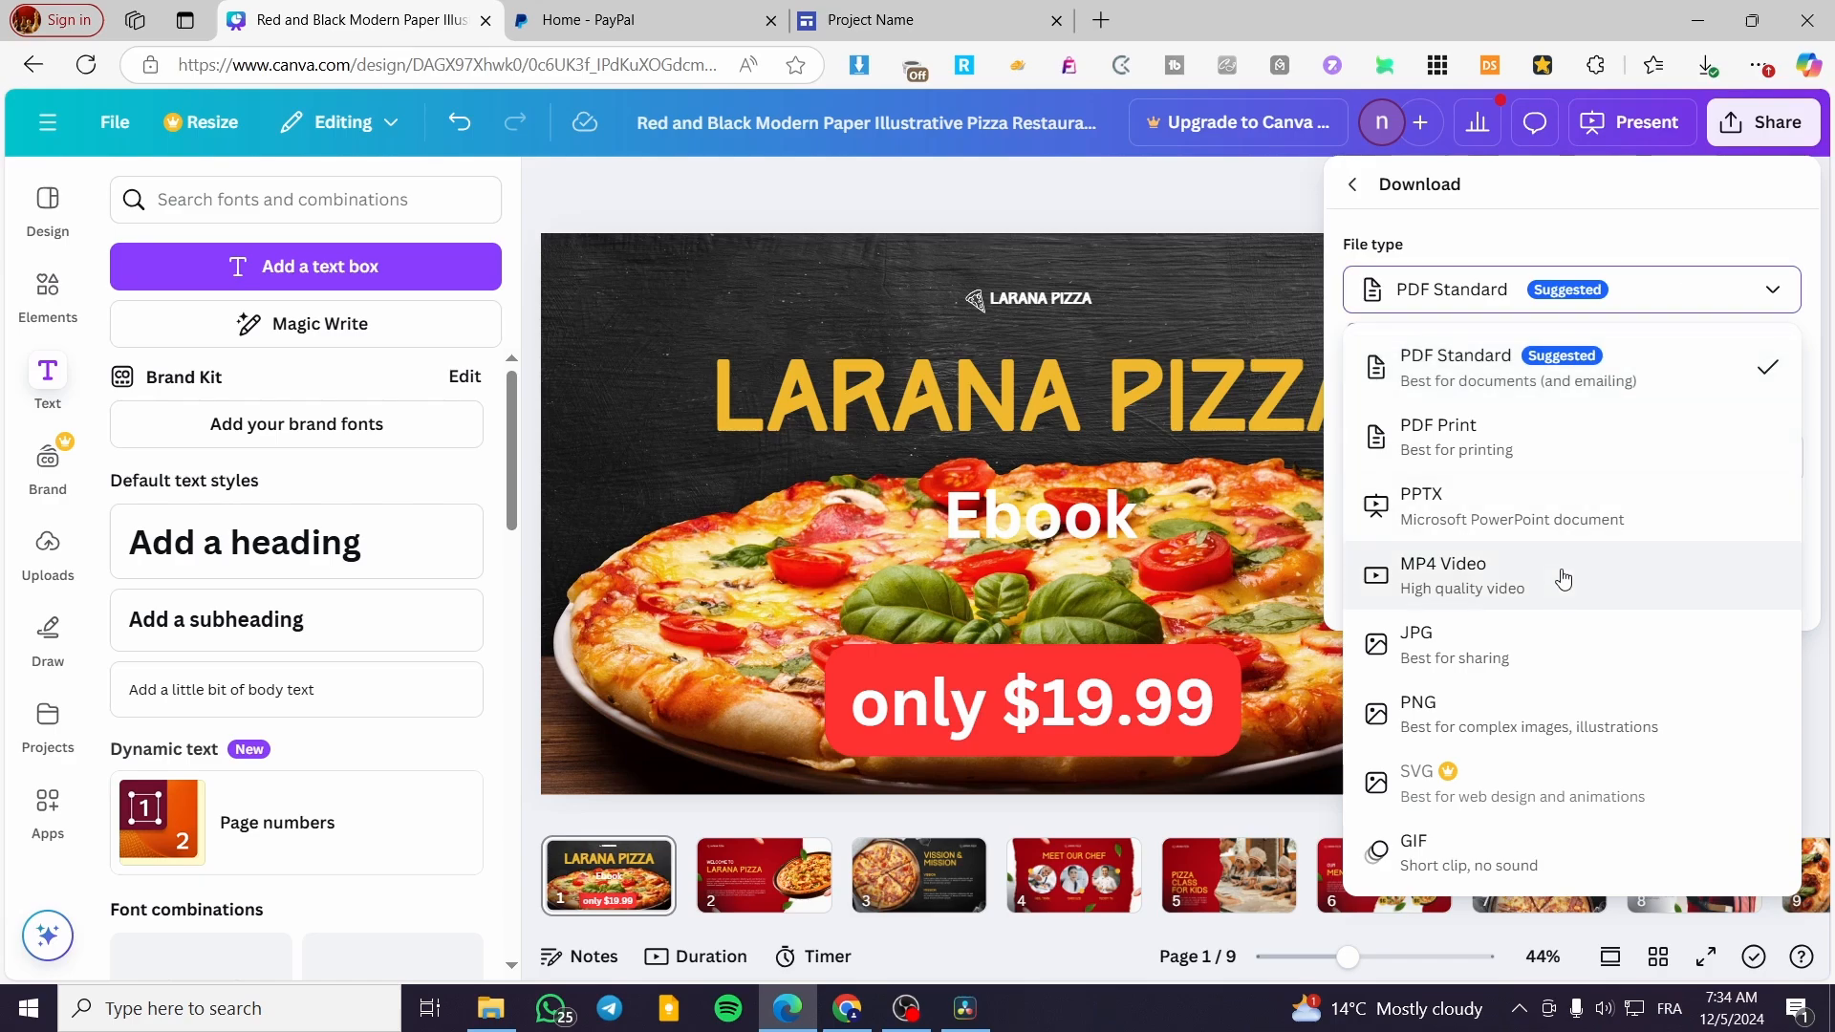
left_click(1551, 709)
left_click(1707, 756)
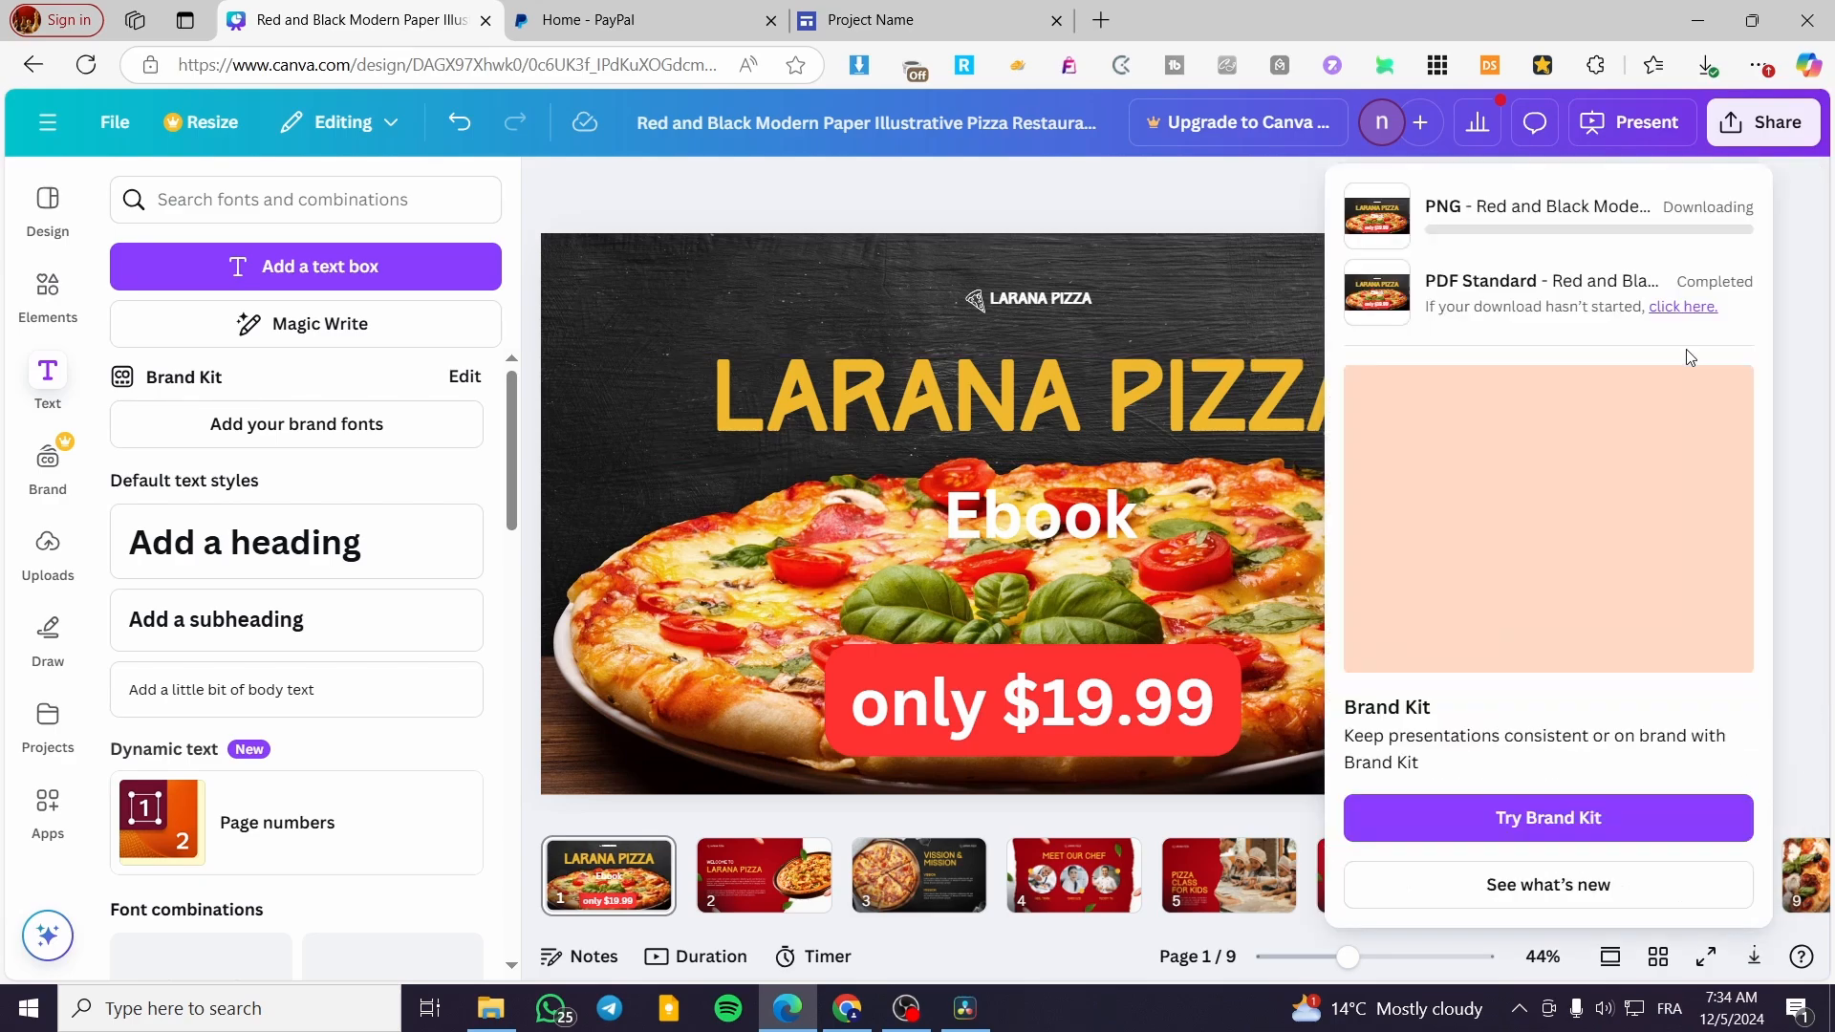
left_click(1795, 281)
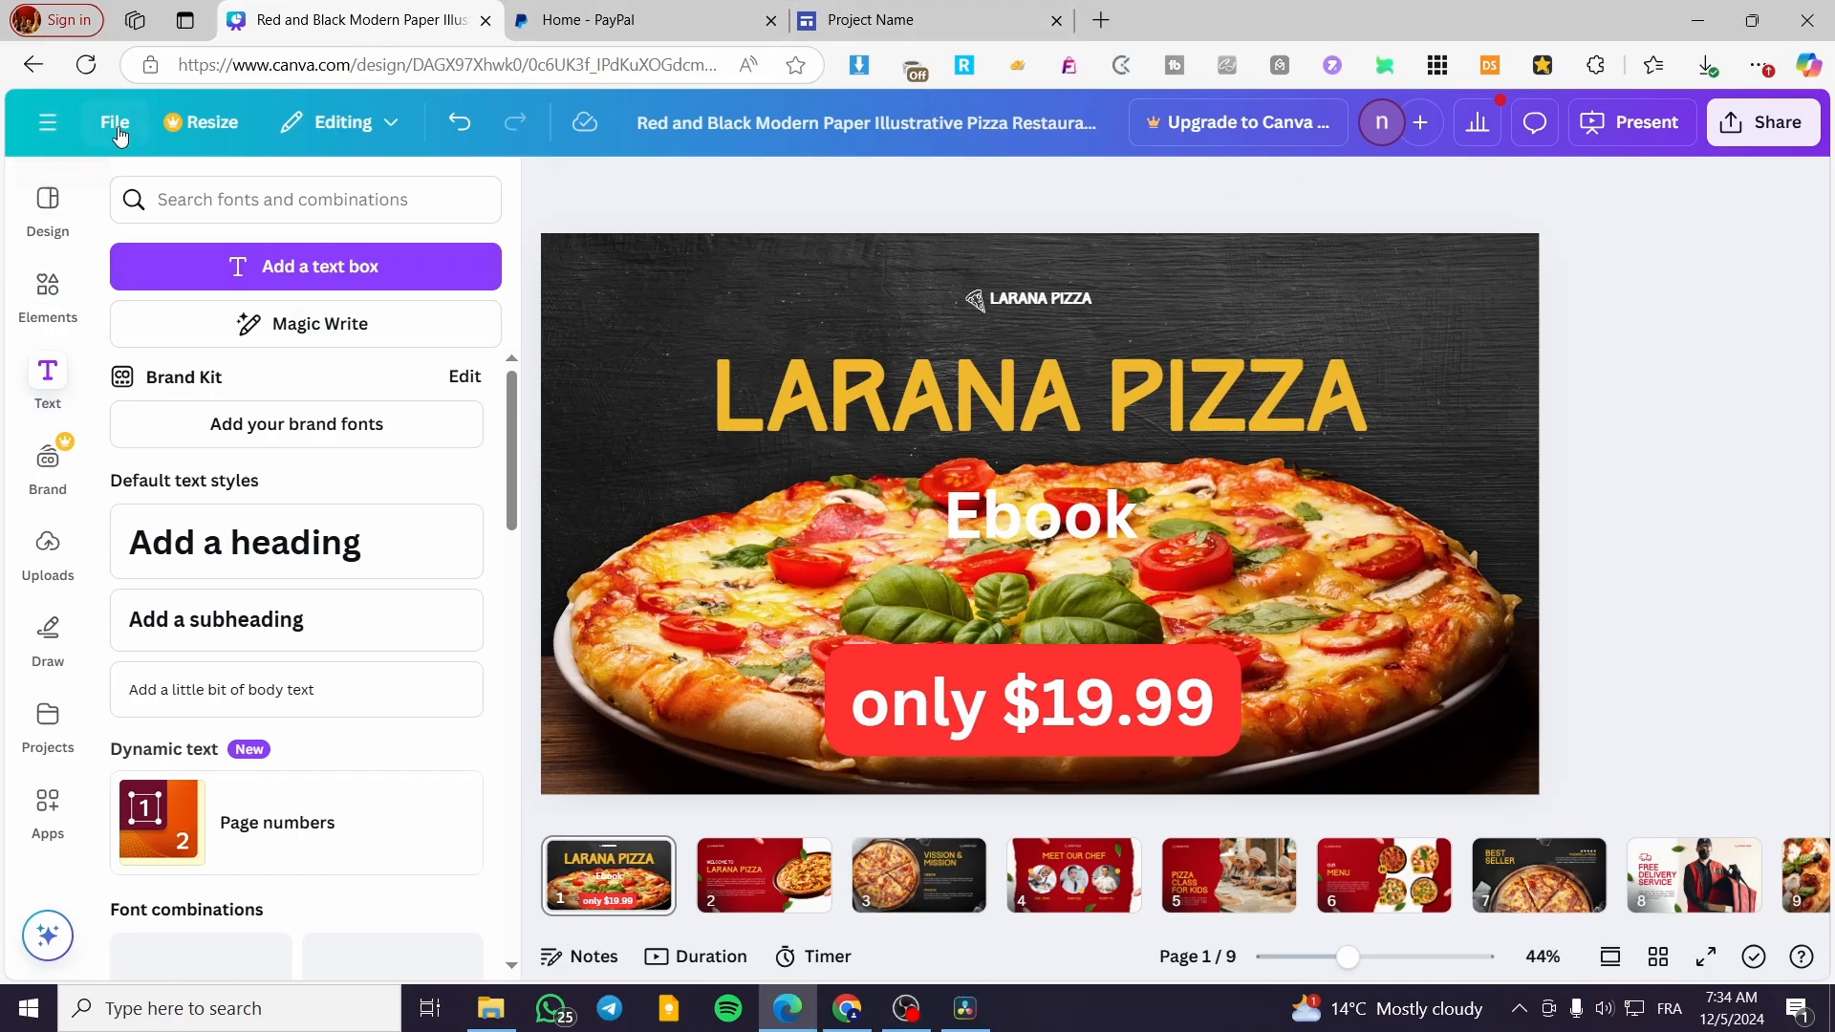
Leave the pizza presentation and return to the Canva home page
left_click(46, 123)
left_click(41, 153)
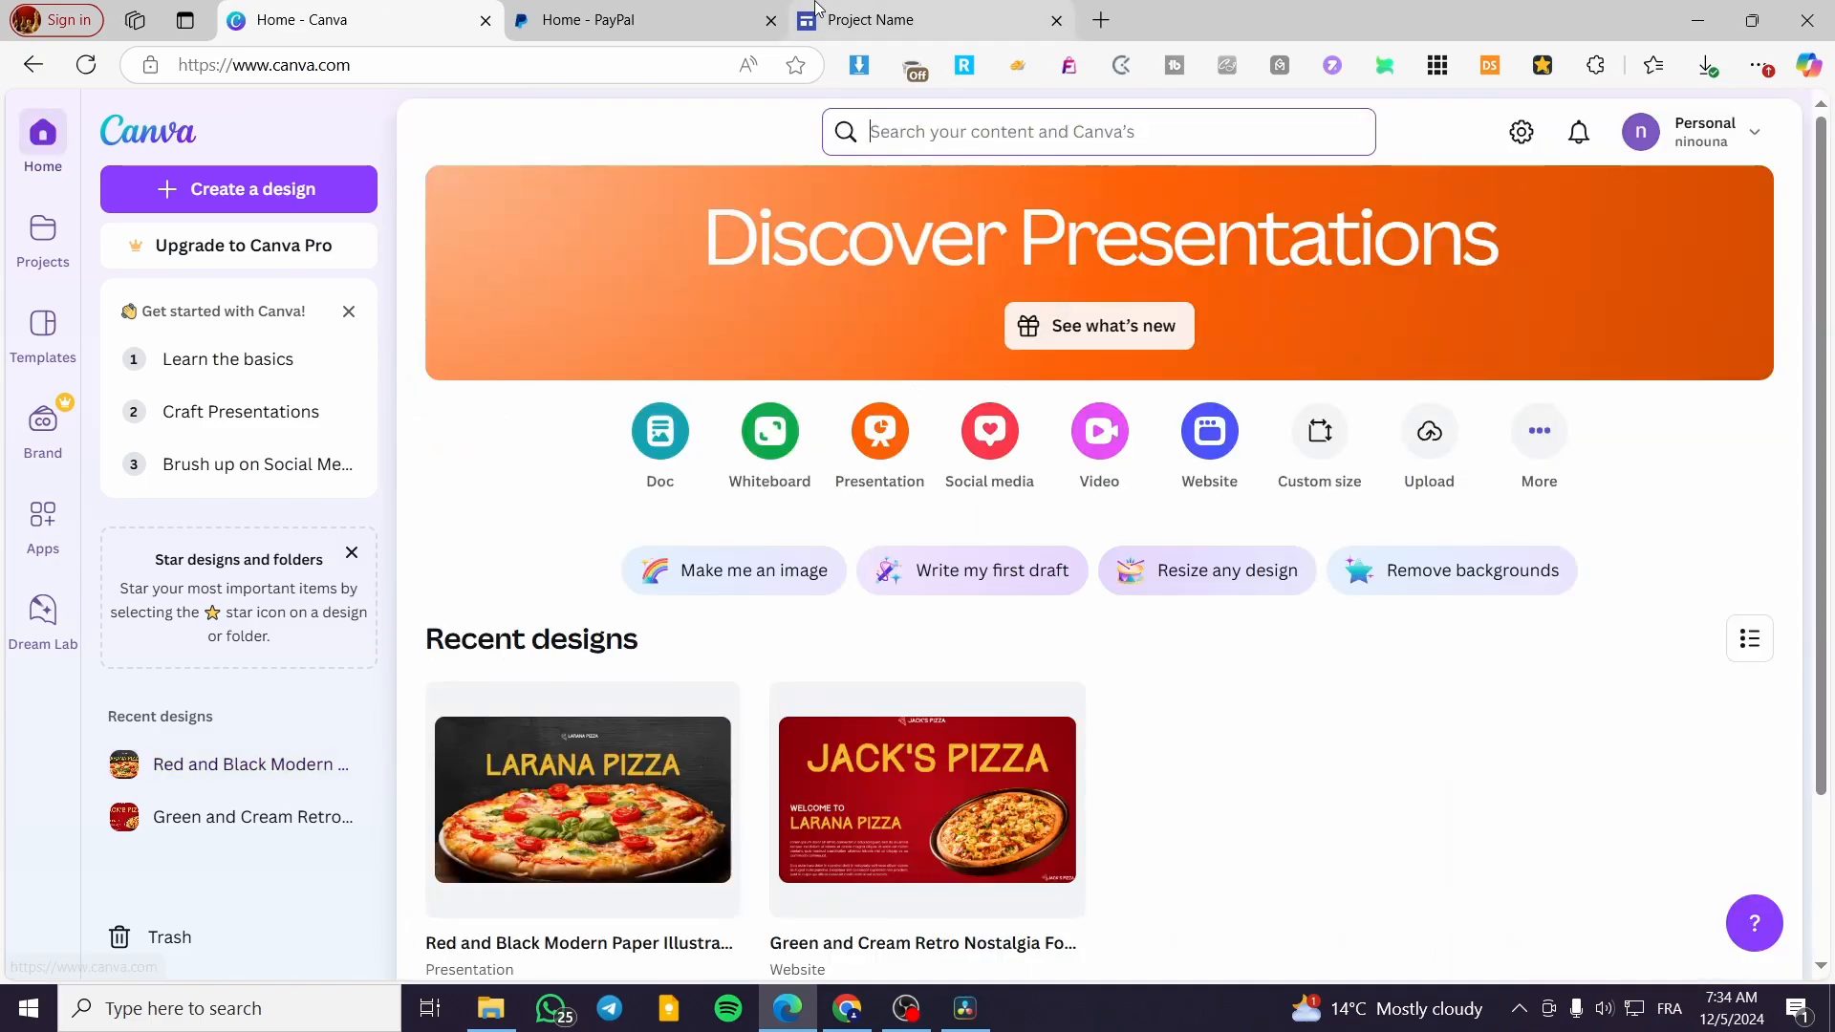
left_click(869, 19)
left_click(1143, 649)
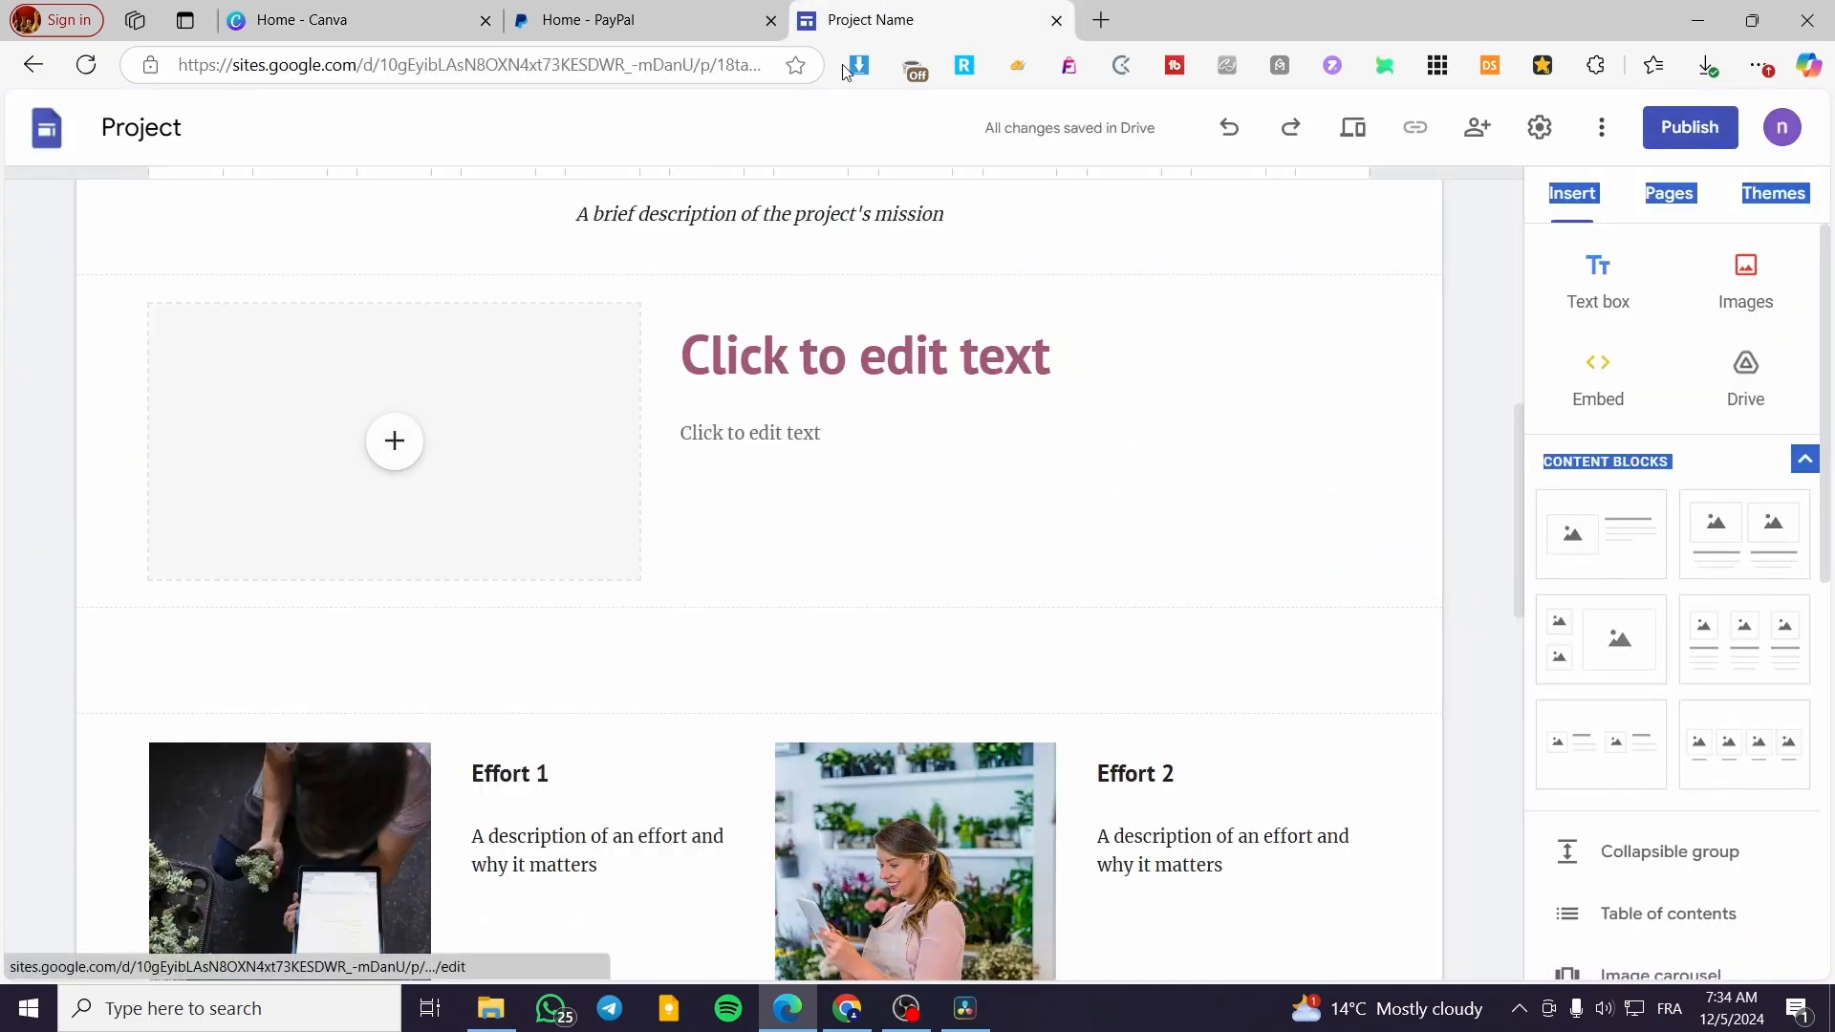
left_click(372, 10)
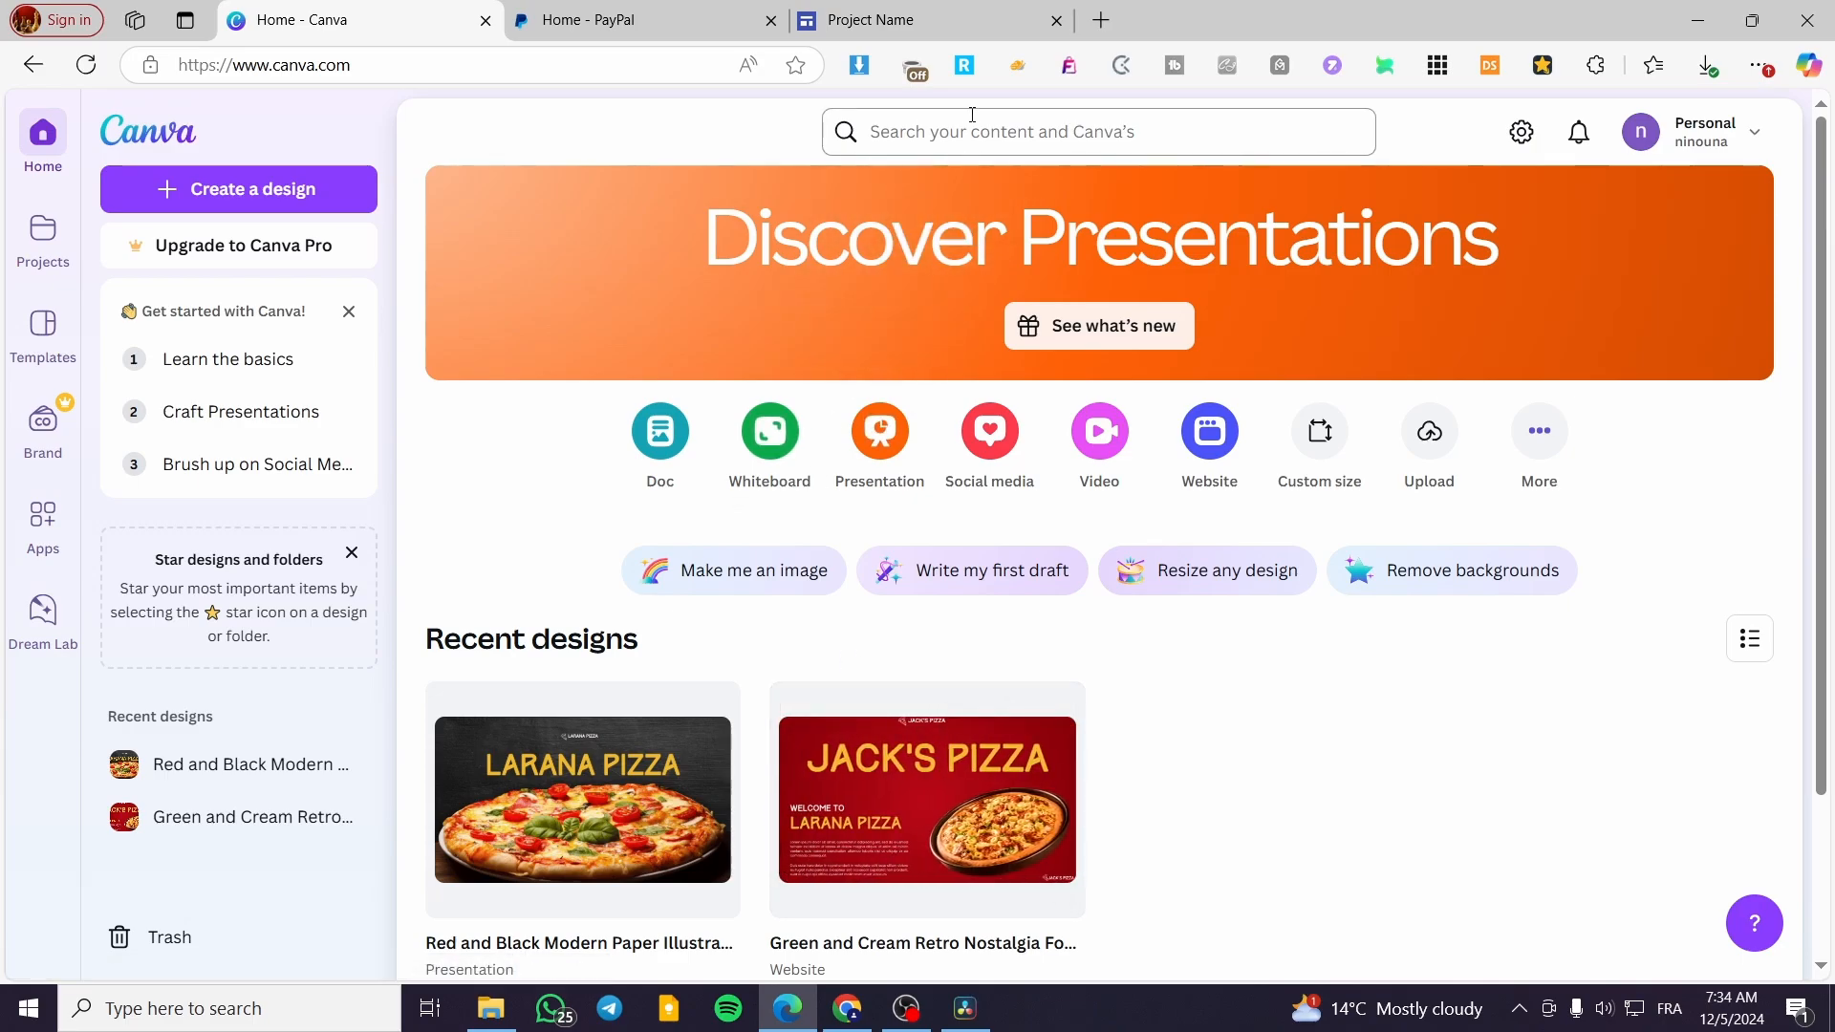
Open the recent Green and Cream Retro Nostalgia Food Website design and enable editing of it
left_click(1004, 813)
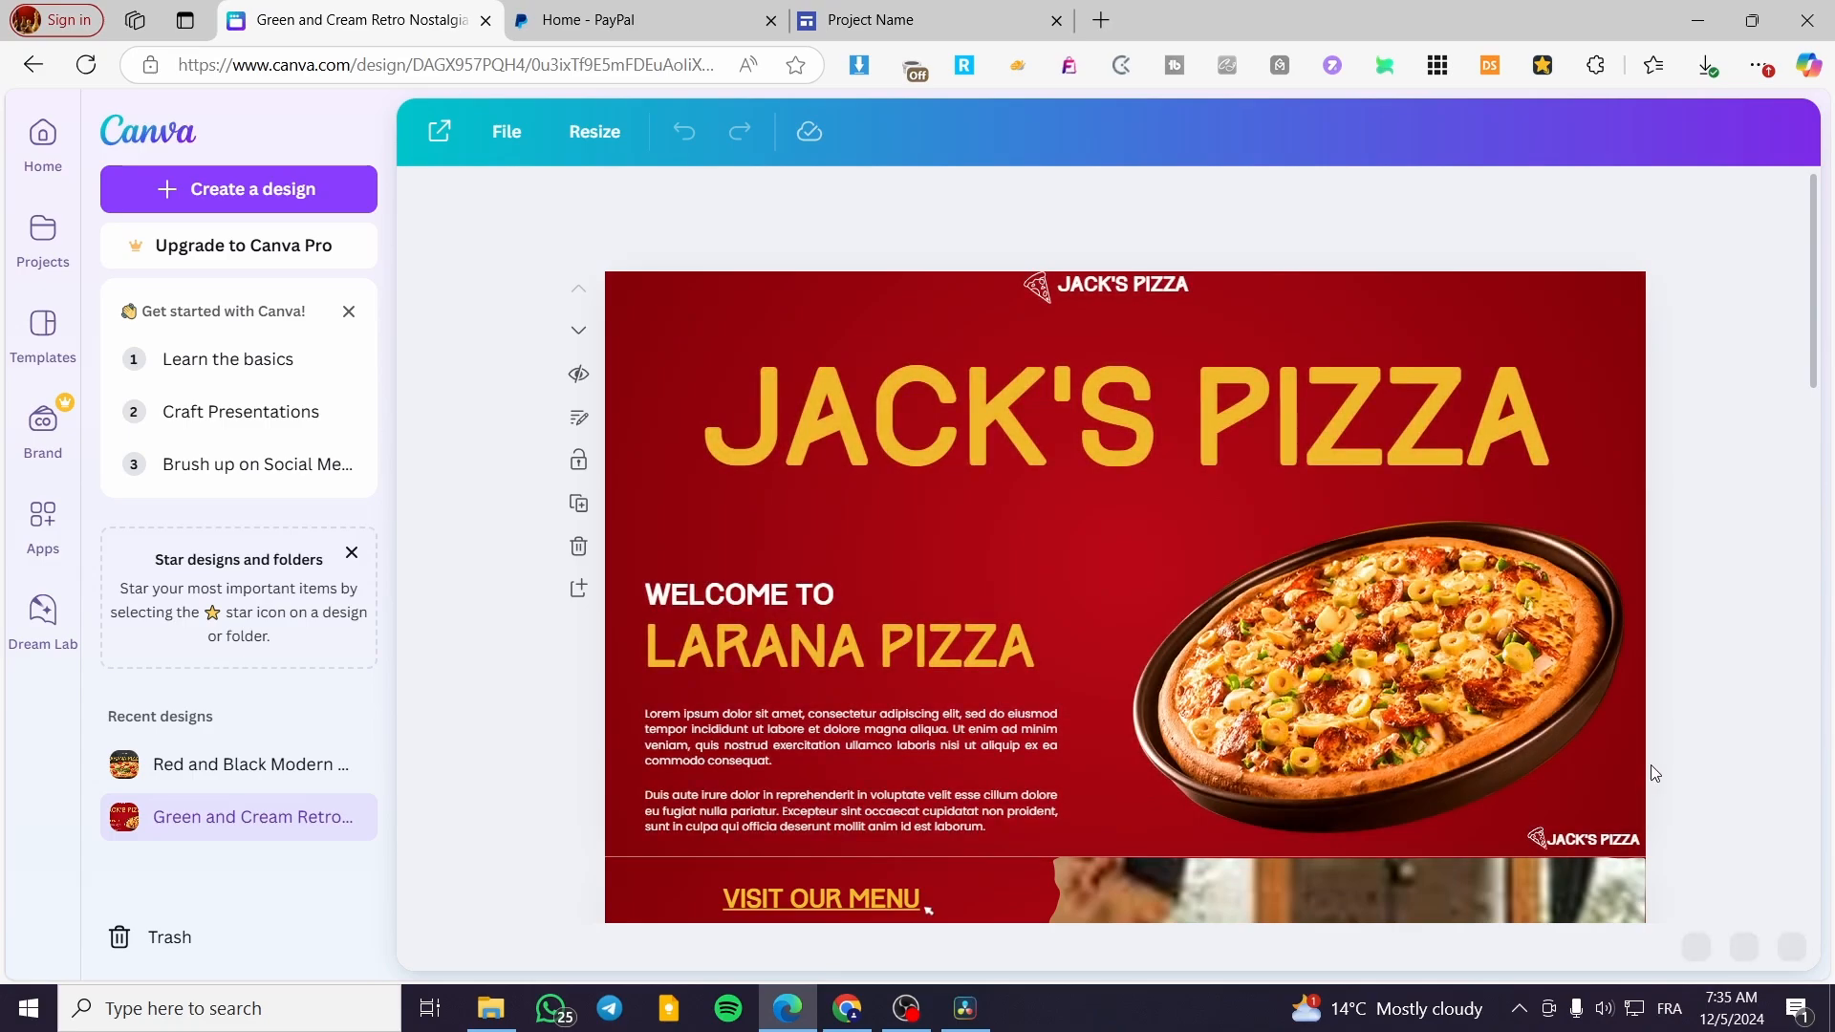
scroll(1625, 744, "down", 3)
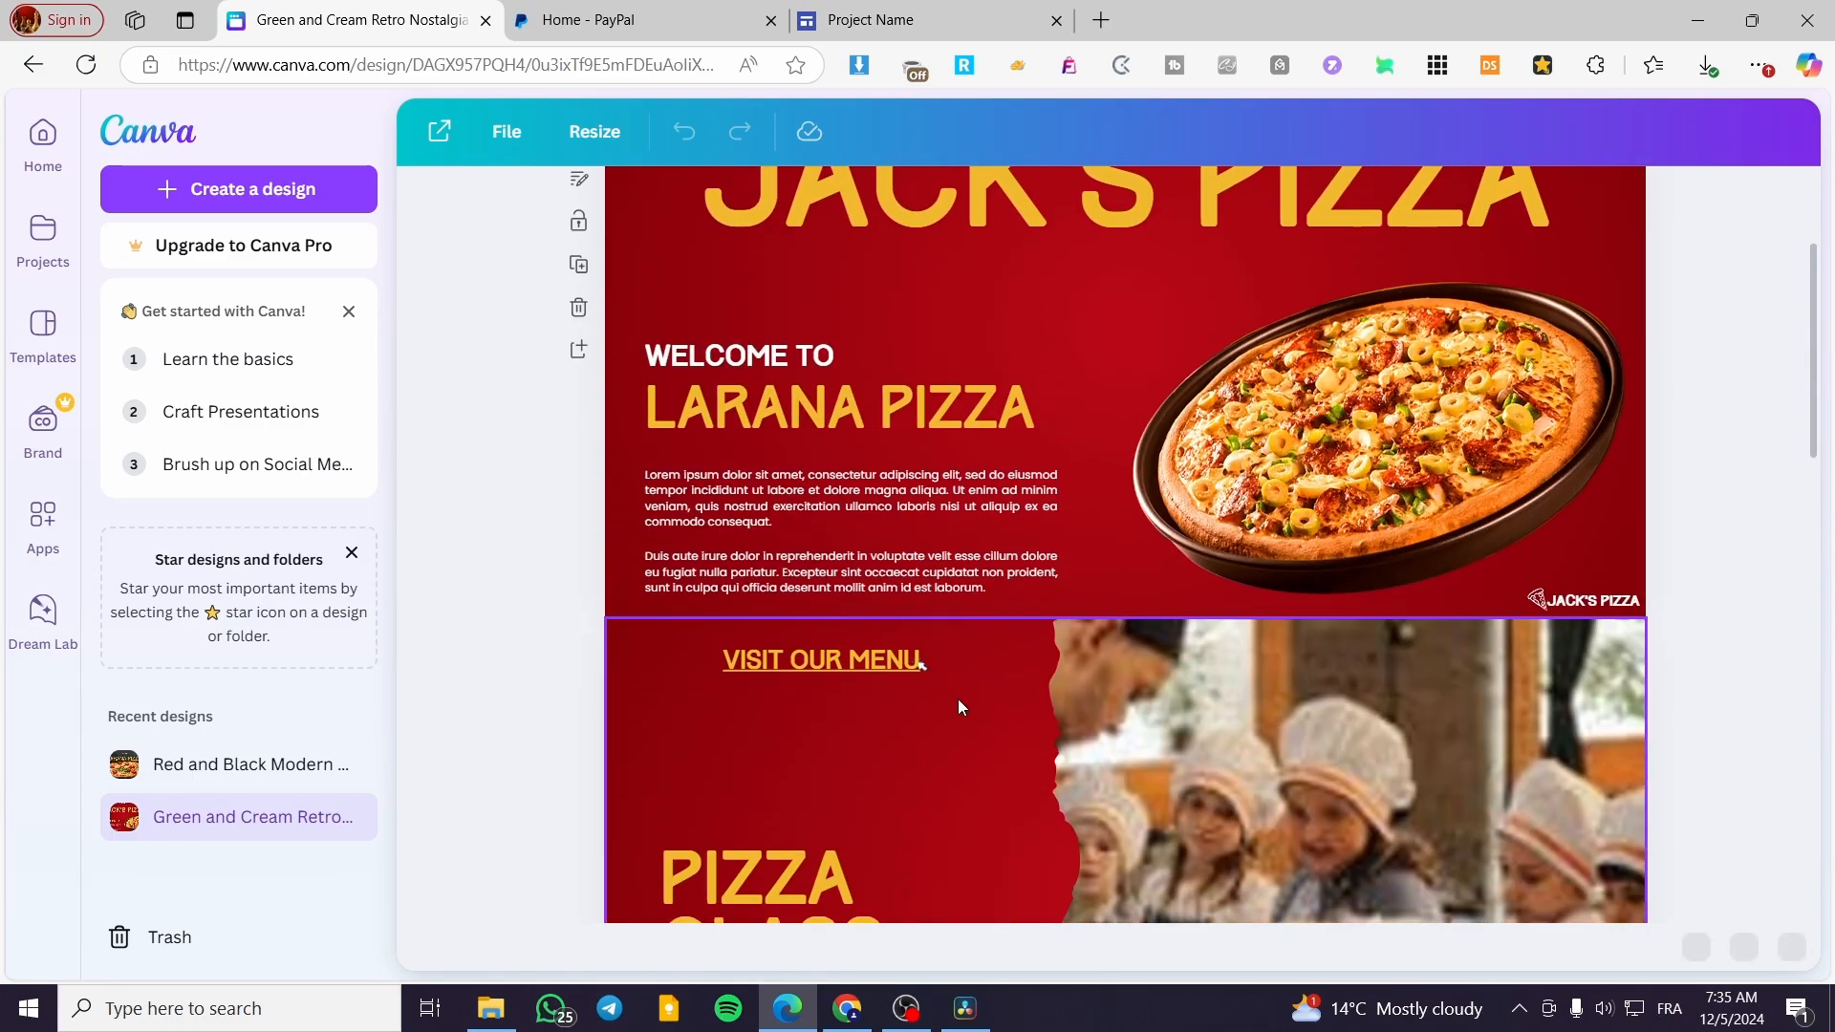
scroll(1253, 669, "down", 10)
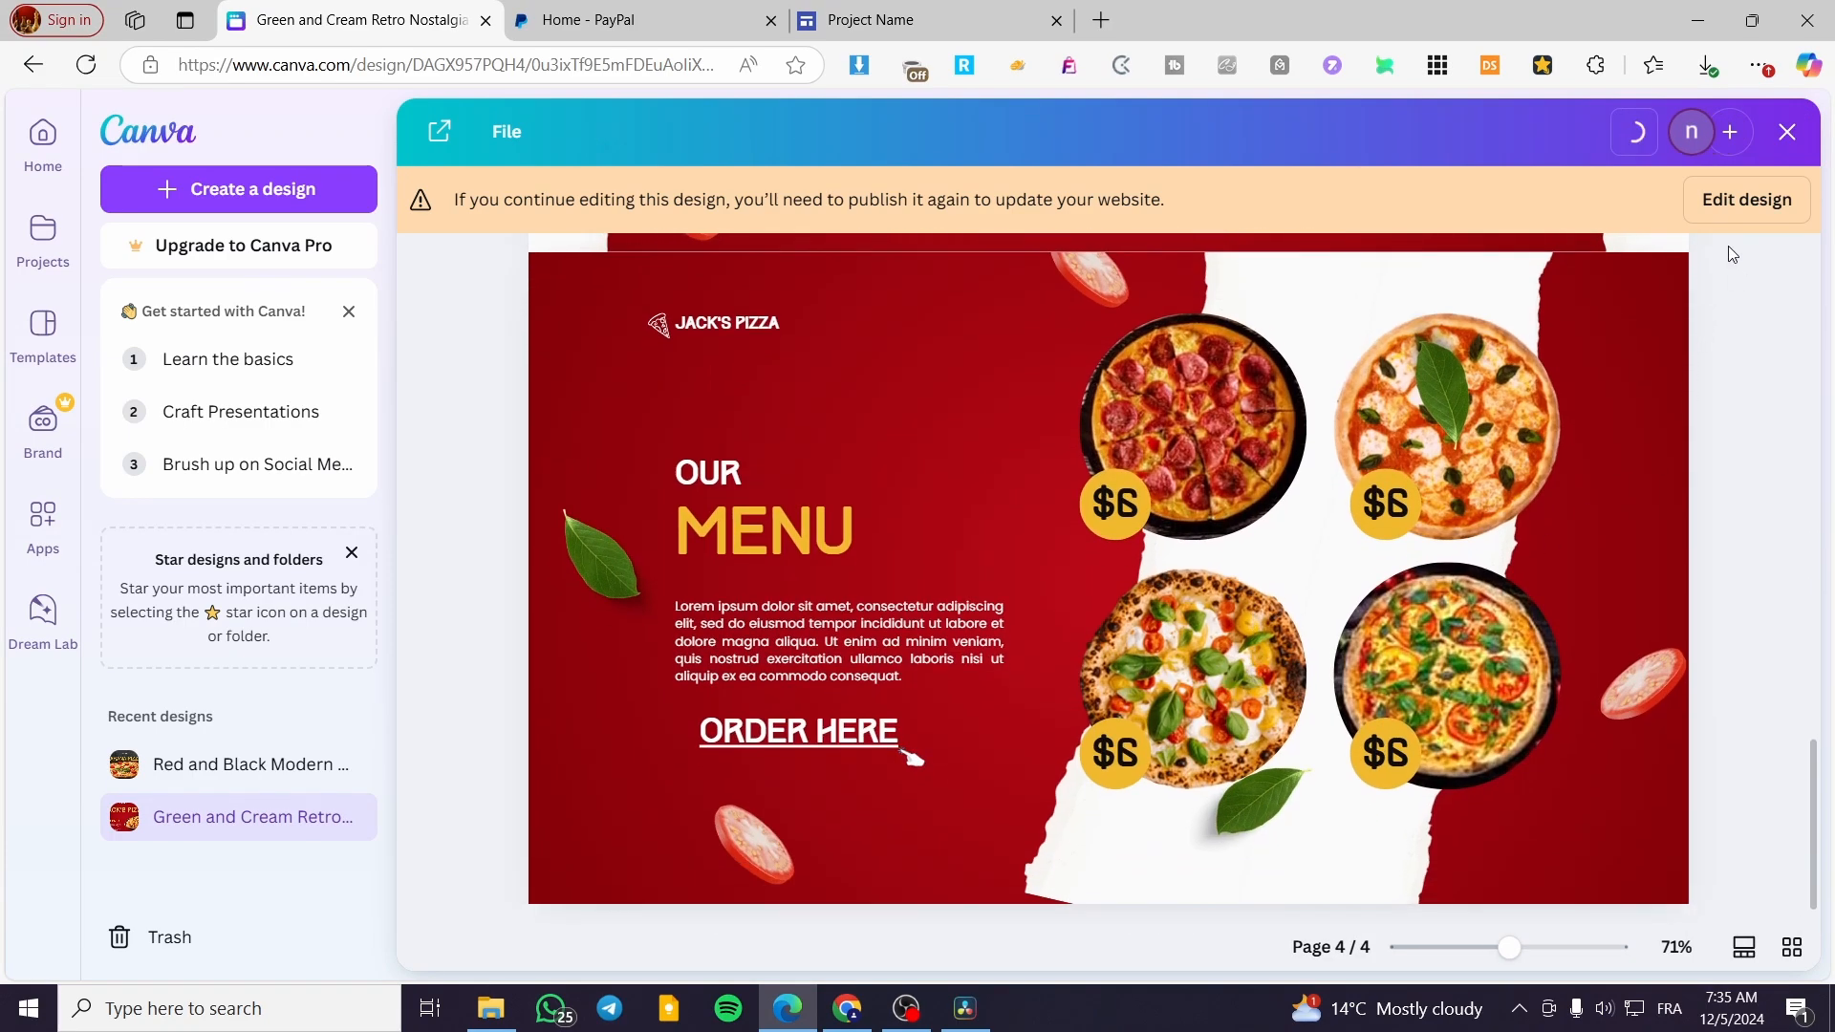
left_click(1730, 204)
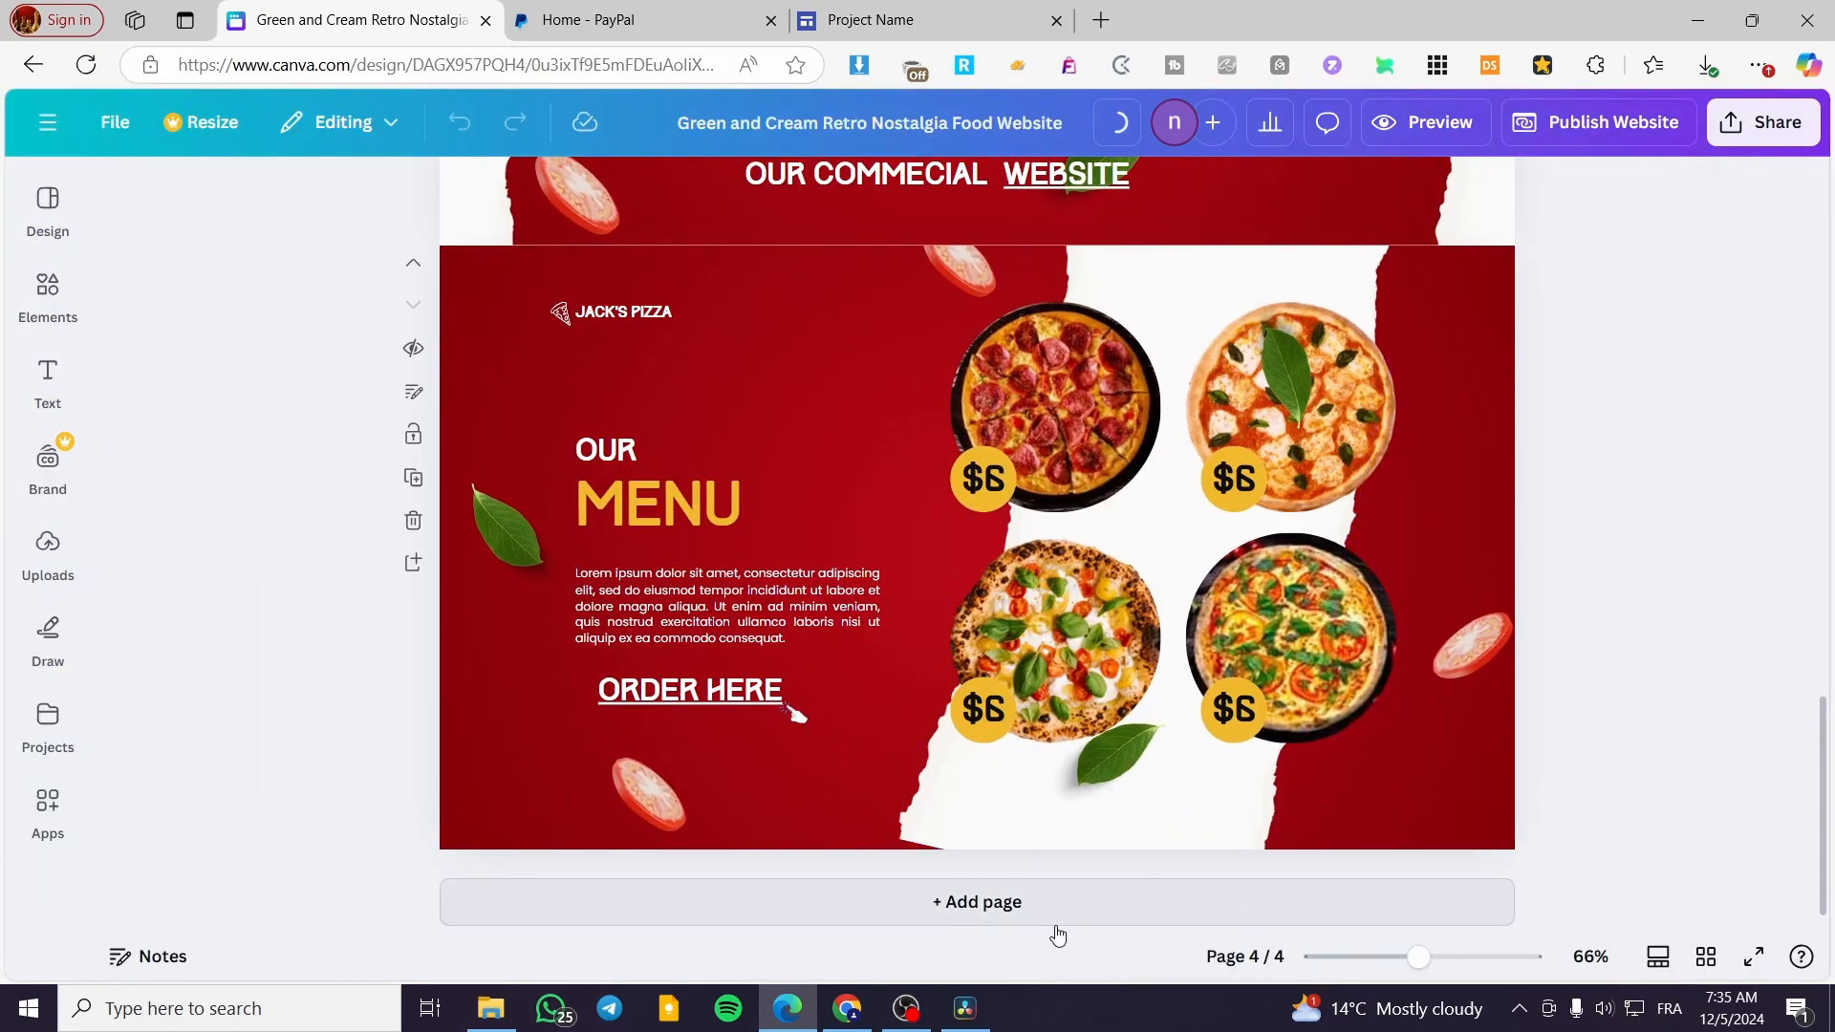
Add a new page after the menu page at the end of the website design
left_click(1061, 908)
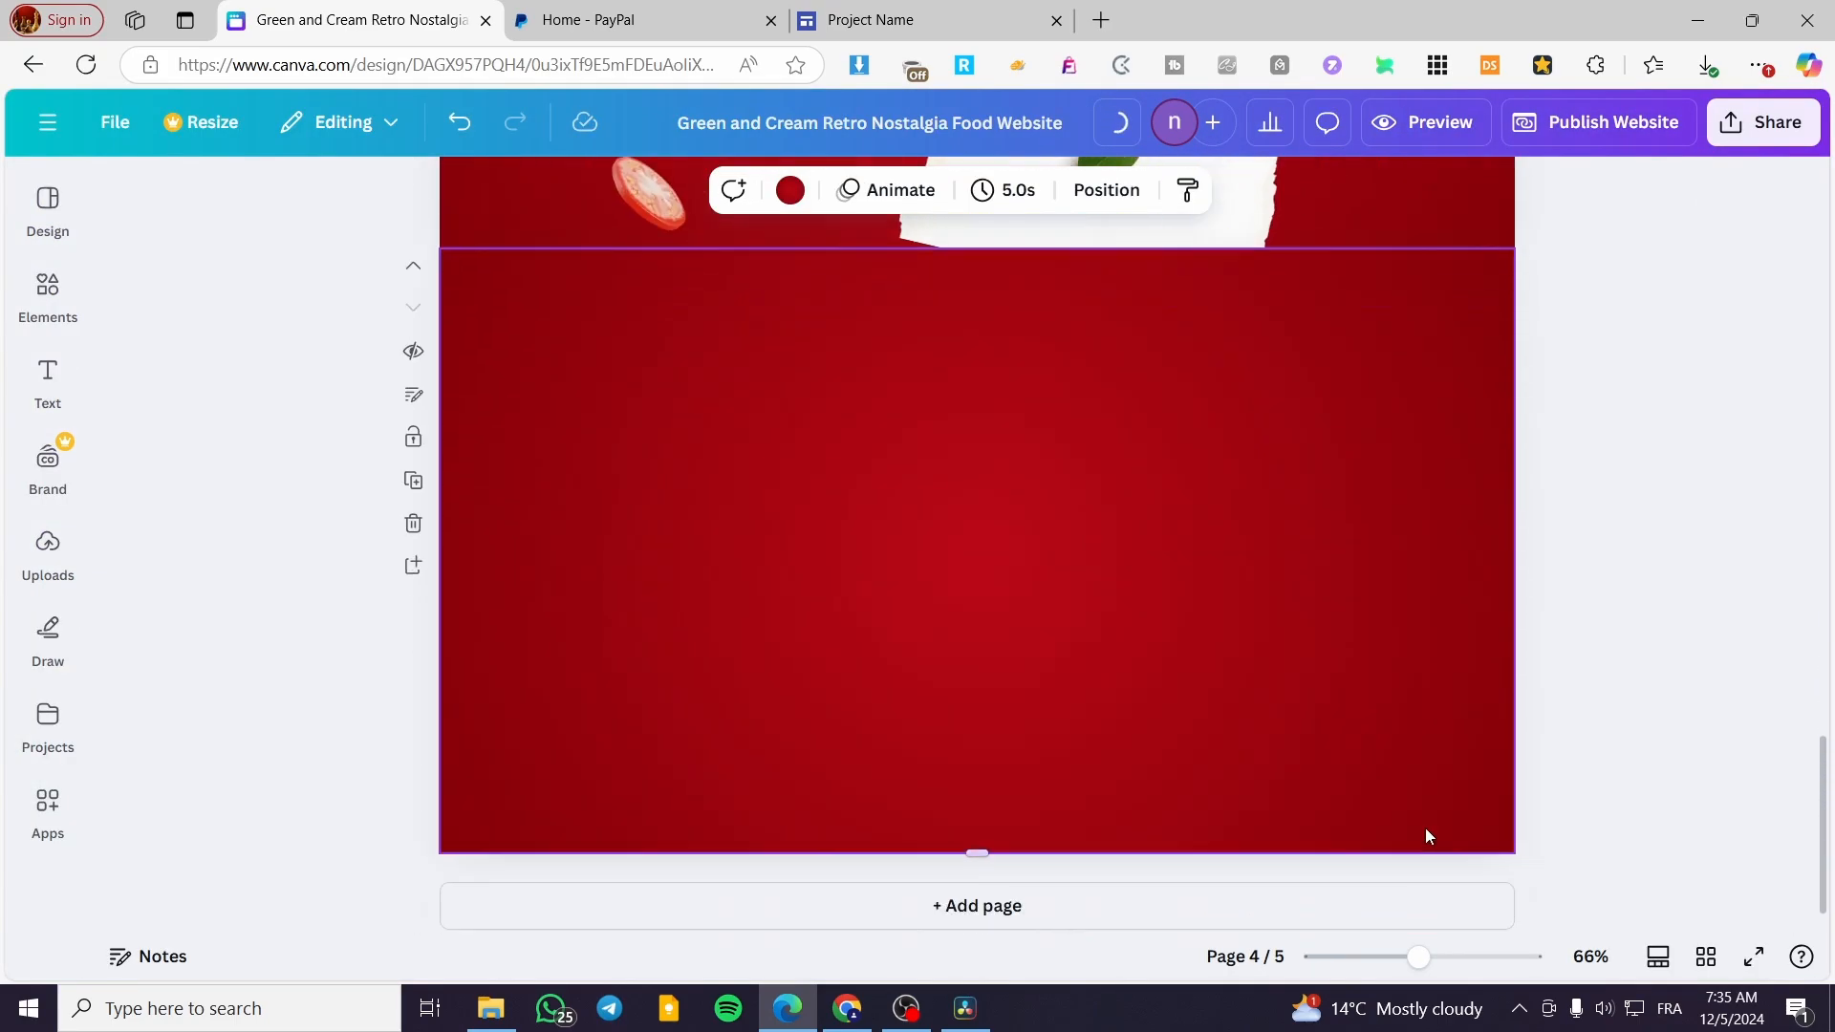
left_click(790, 189)
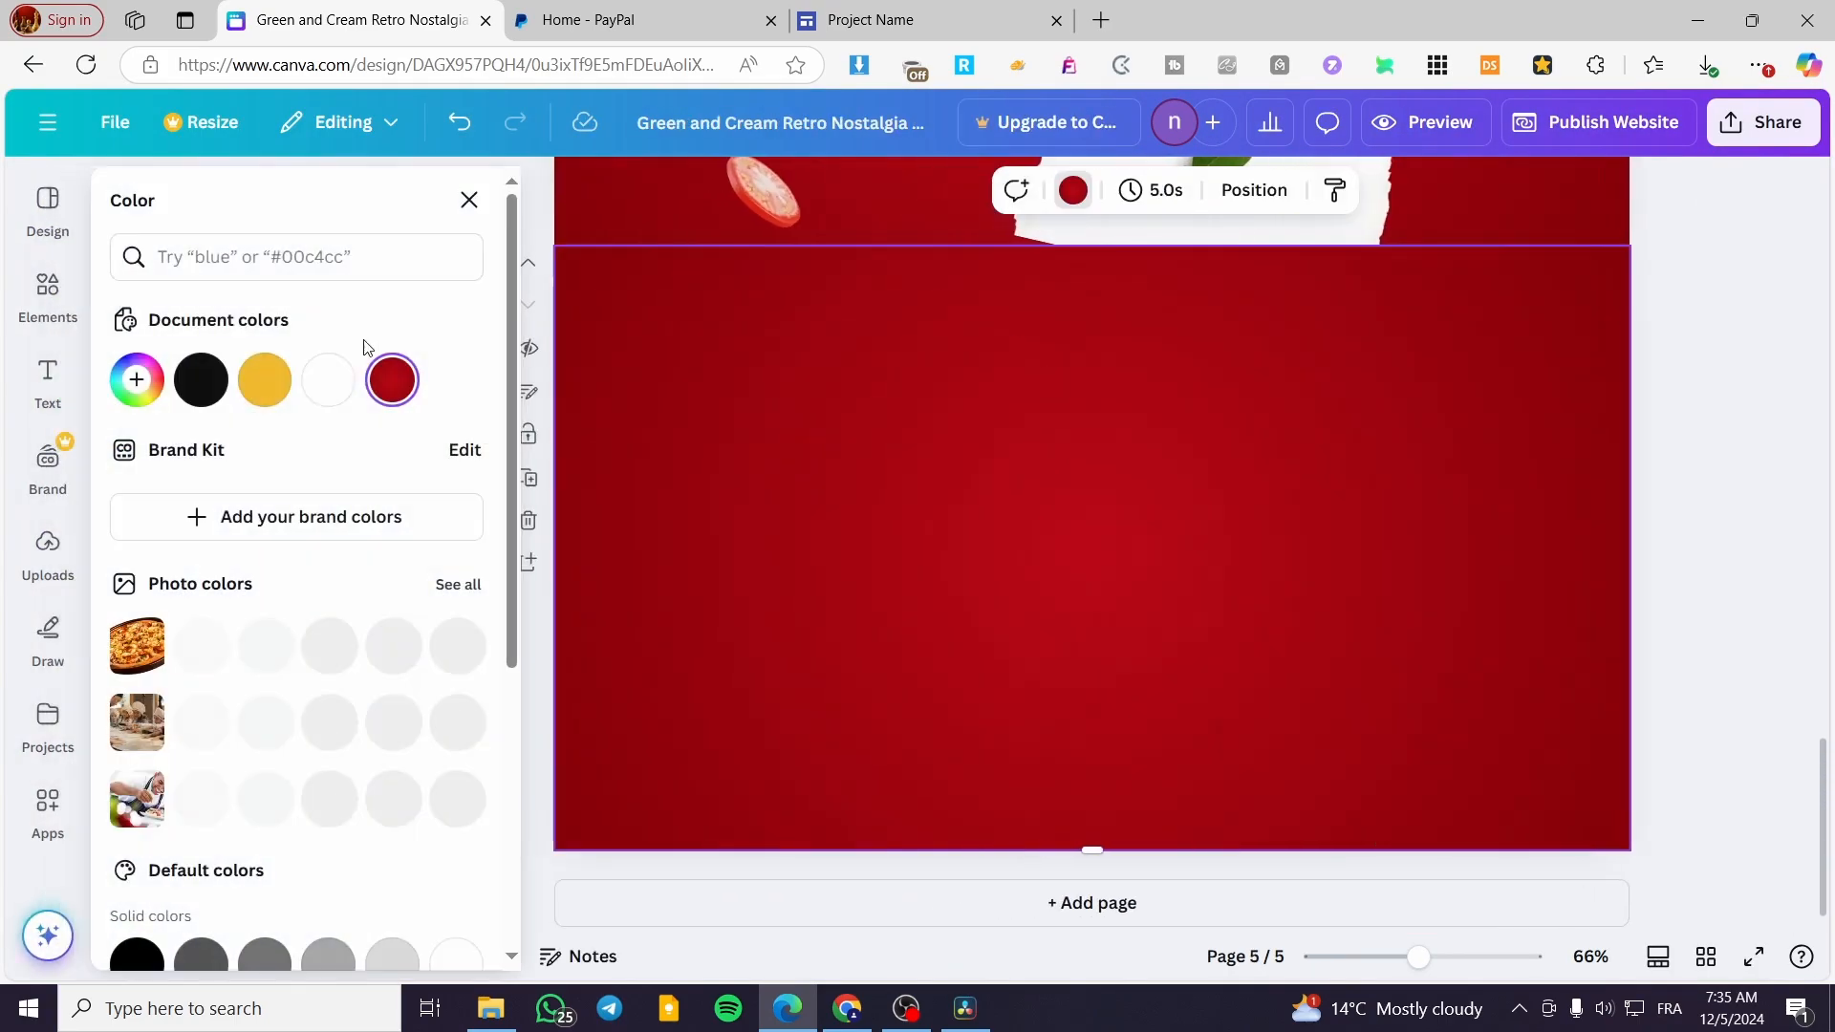
left_click(1694, 457)
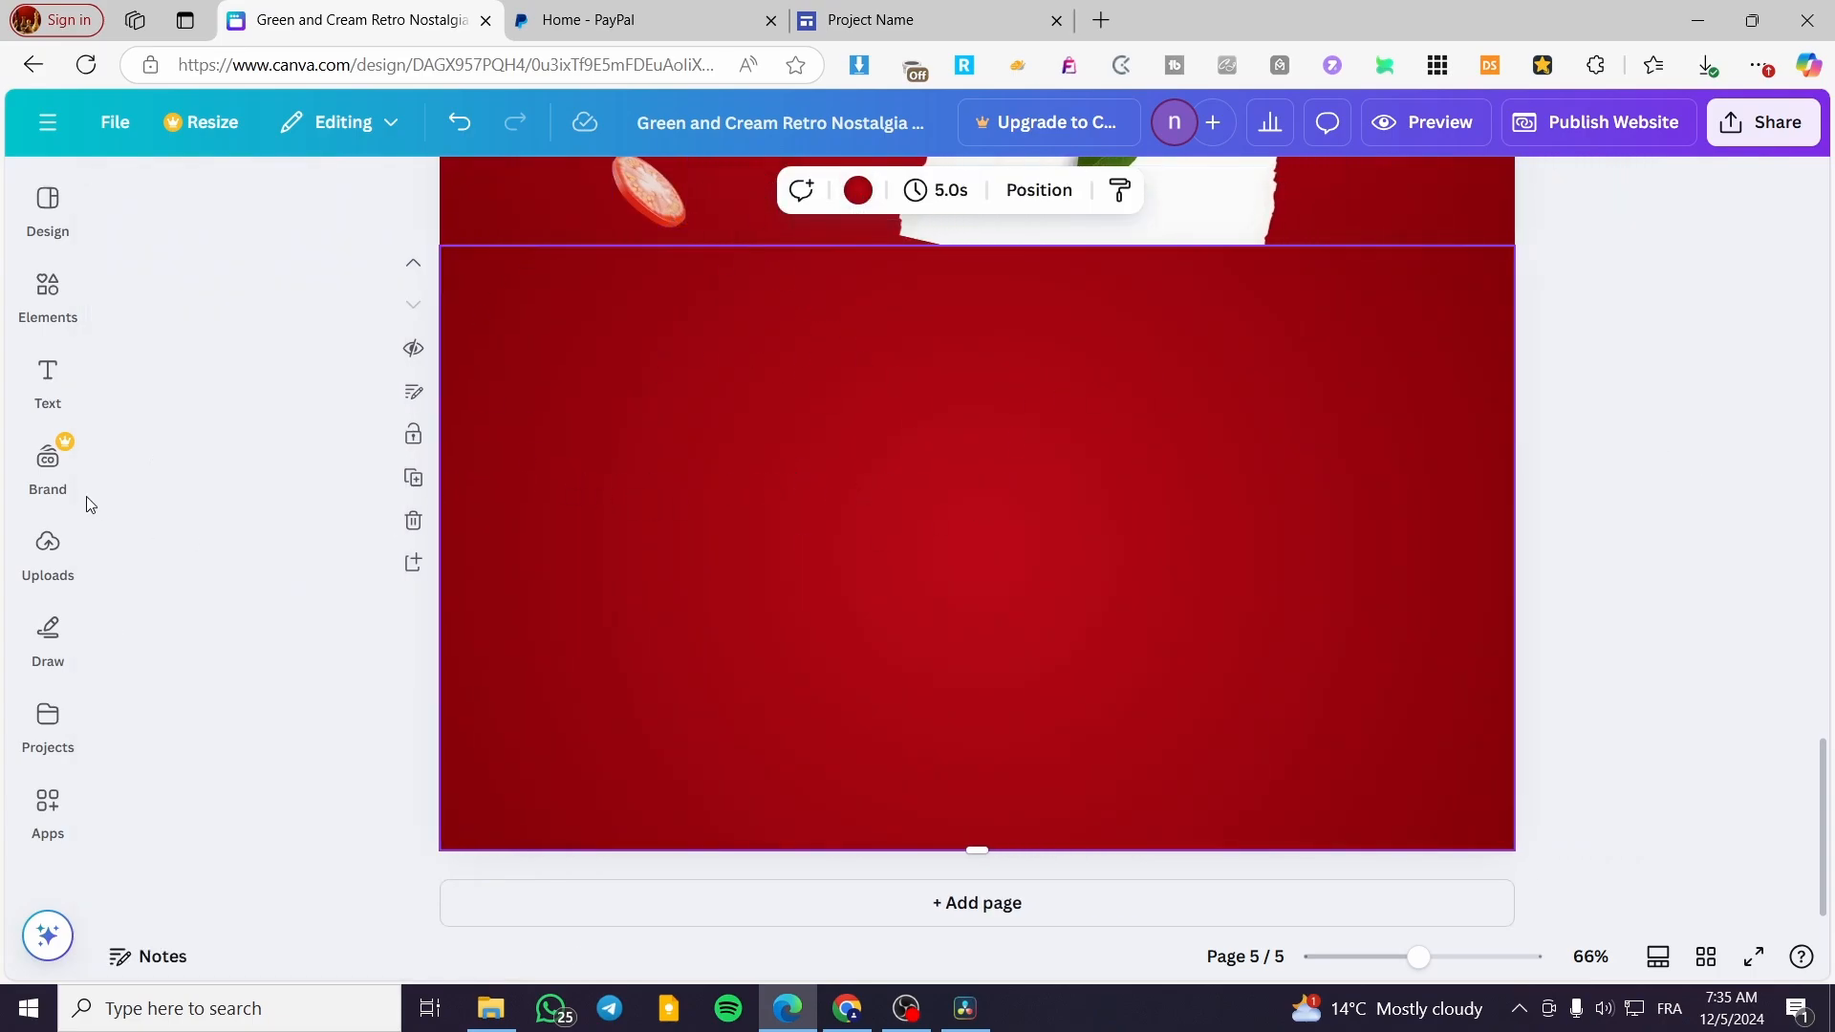
Upload the downloaded ebook cover PNG and place it on the new page 5
left_click(61, 381)
left_click(48, 547)
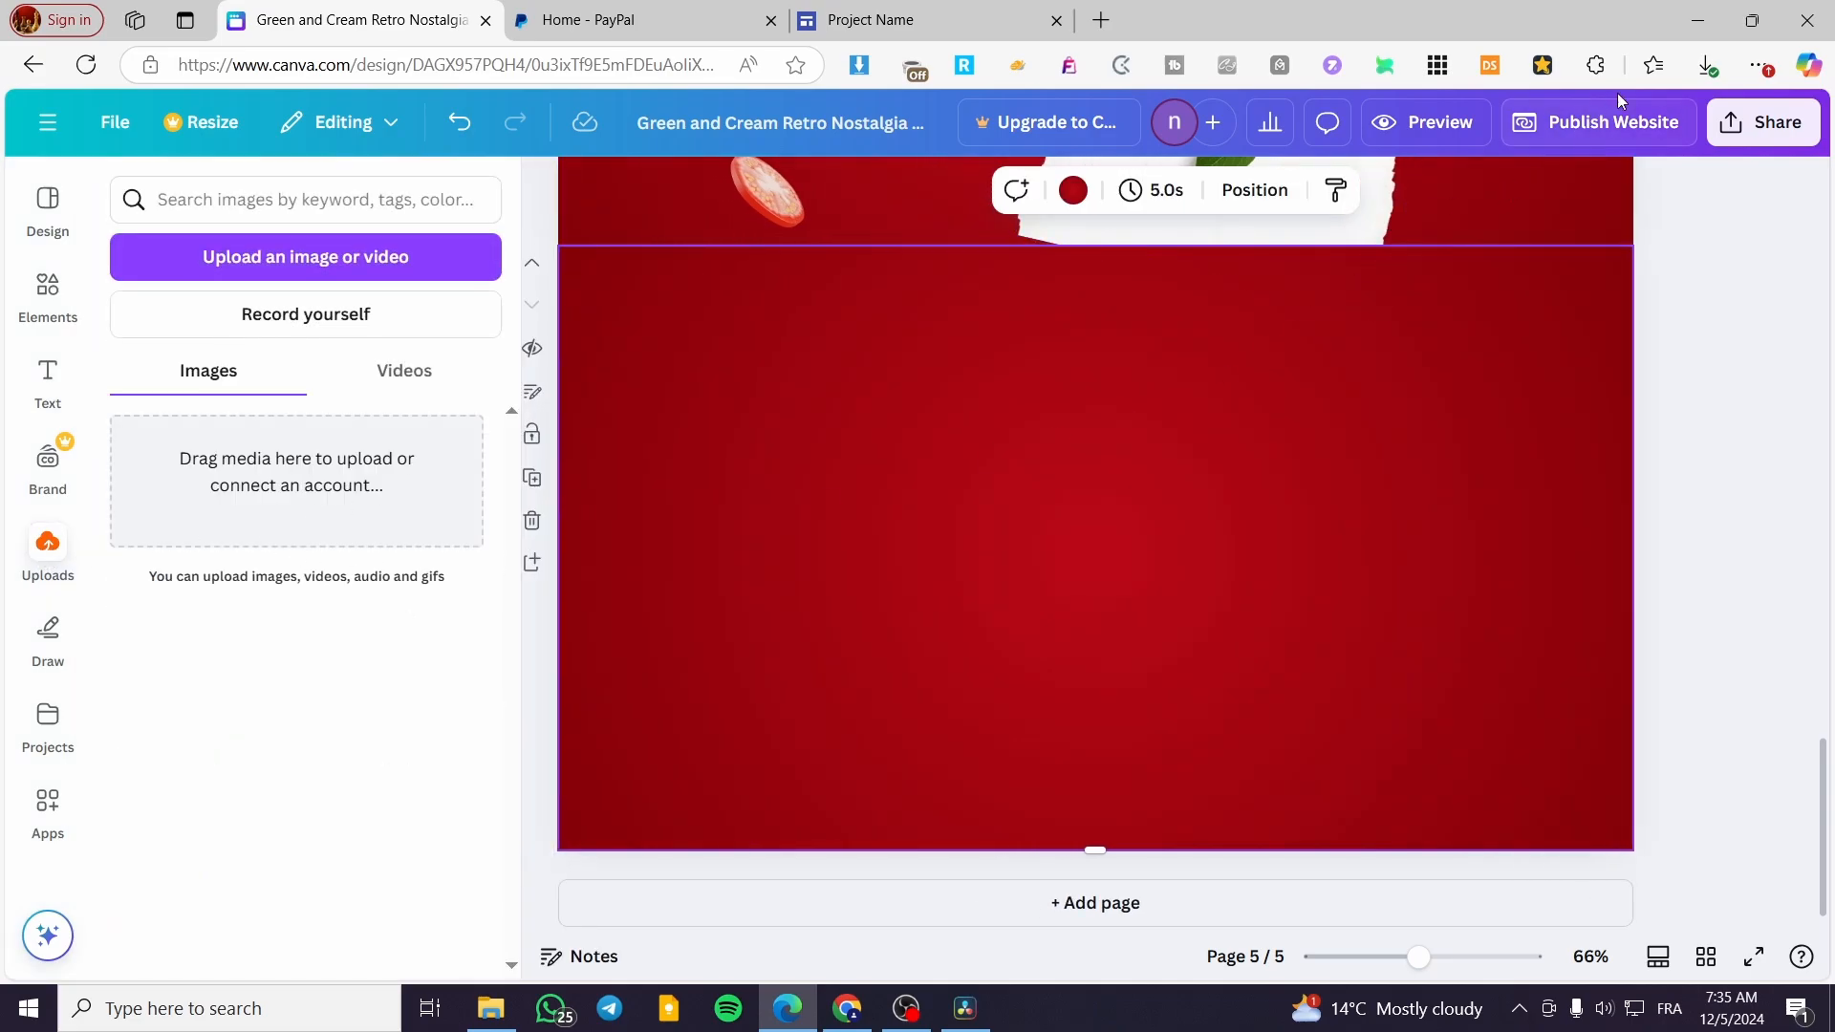
left_click(1706, 65)
left_click_drag(1397, 341, 328, 557)
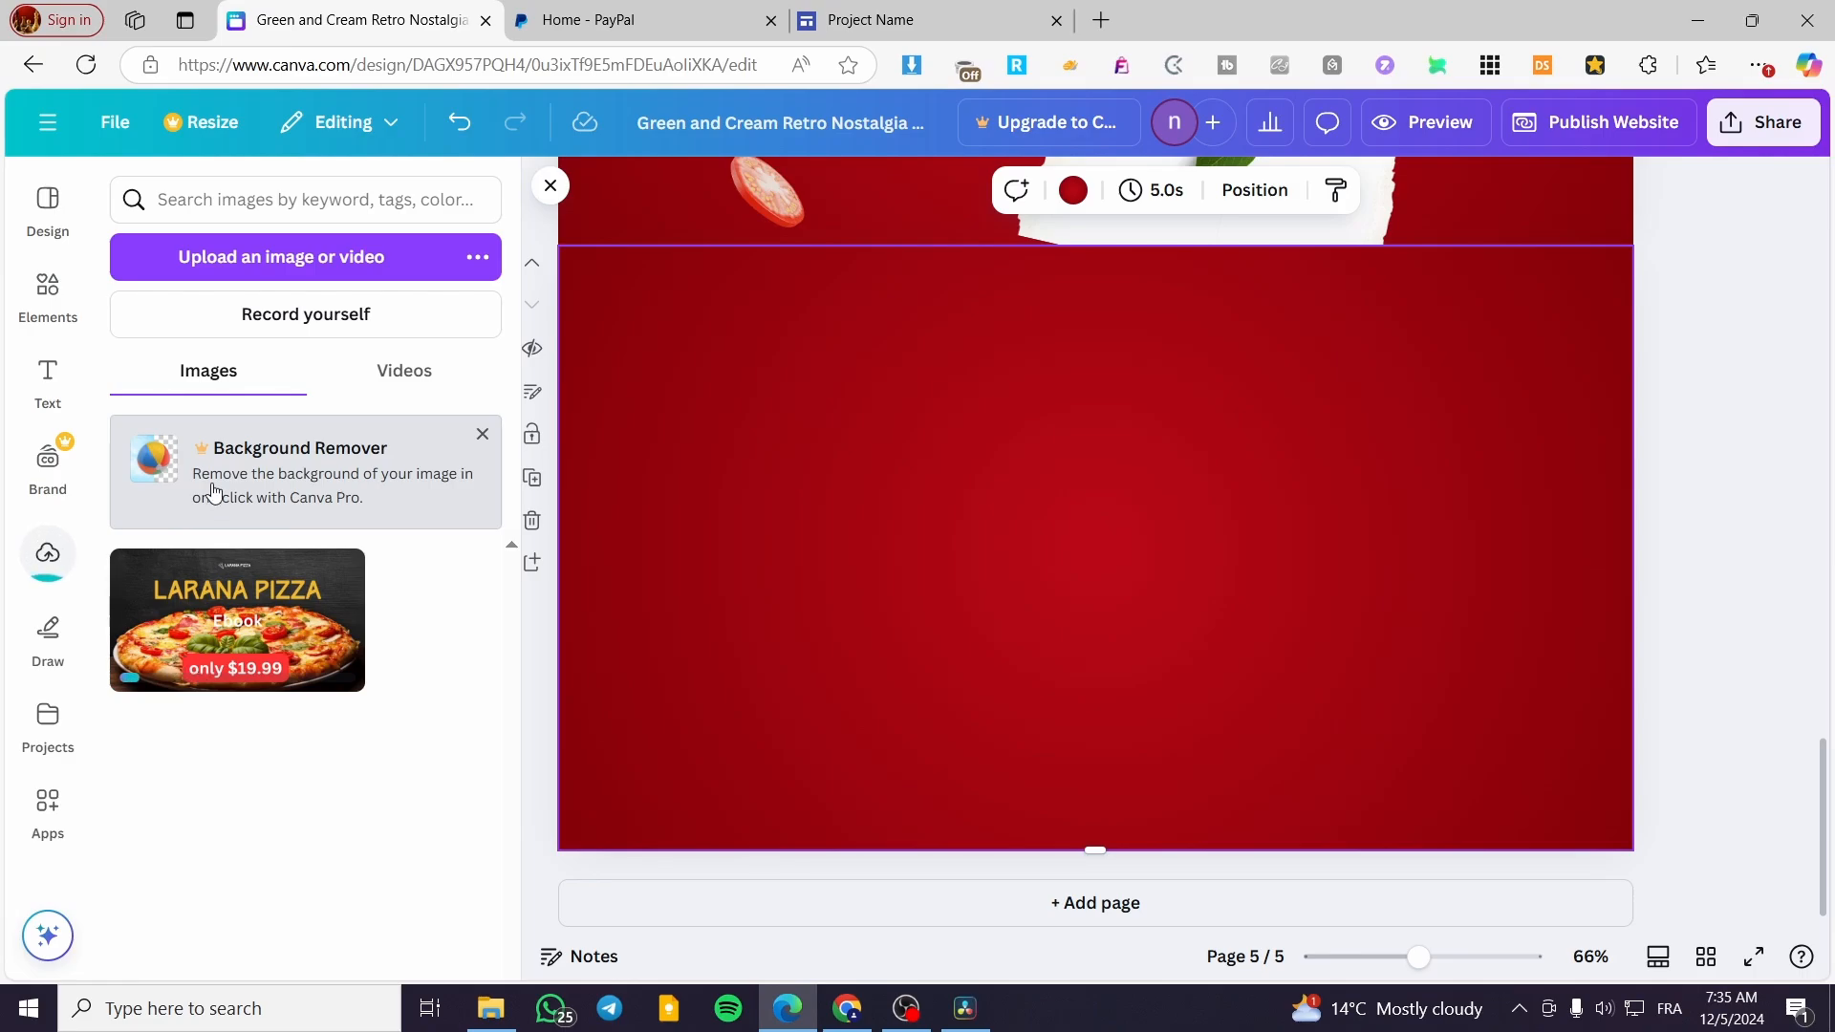
left_click(202, 626)
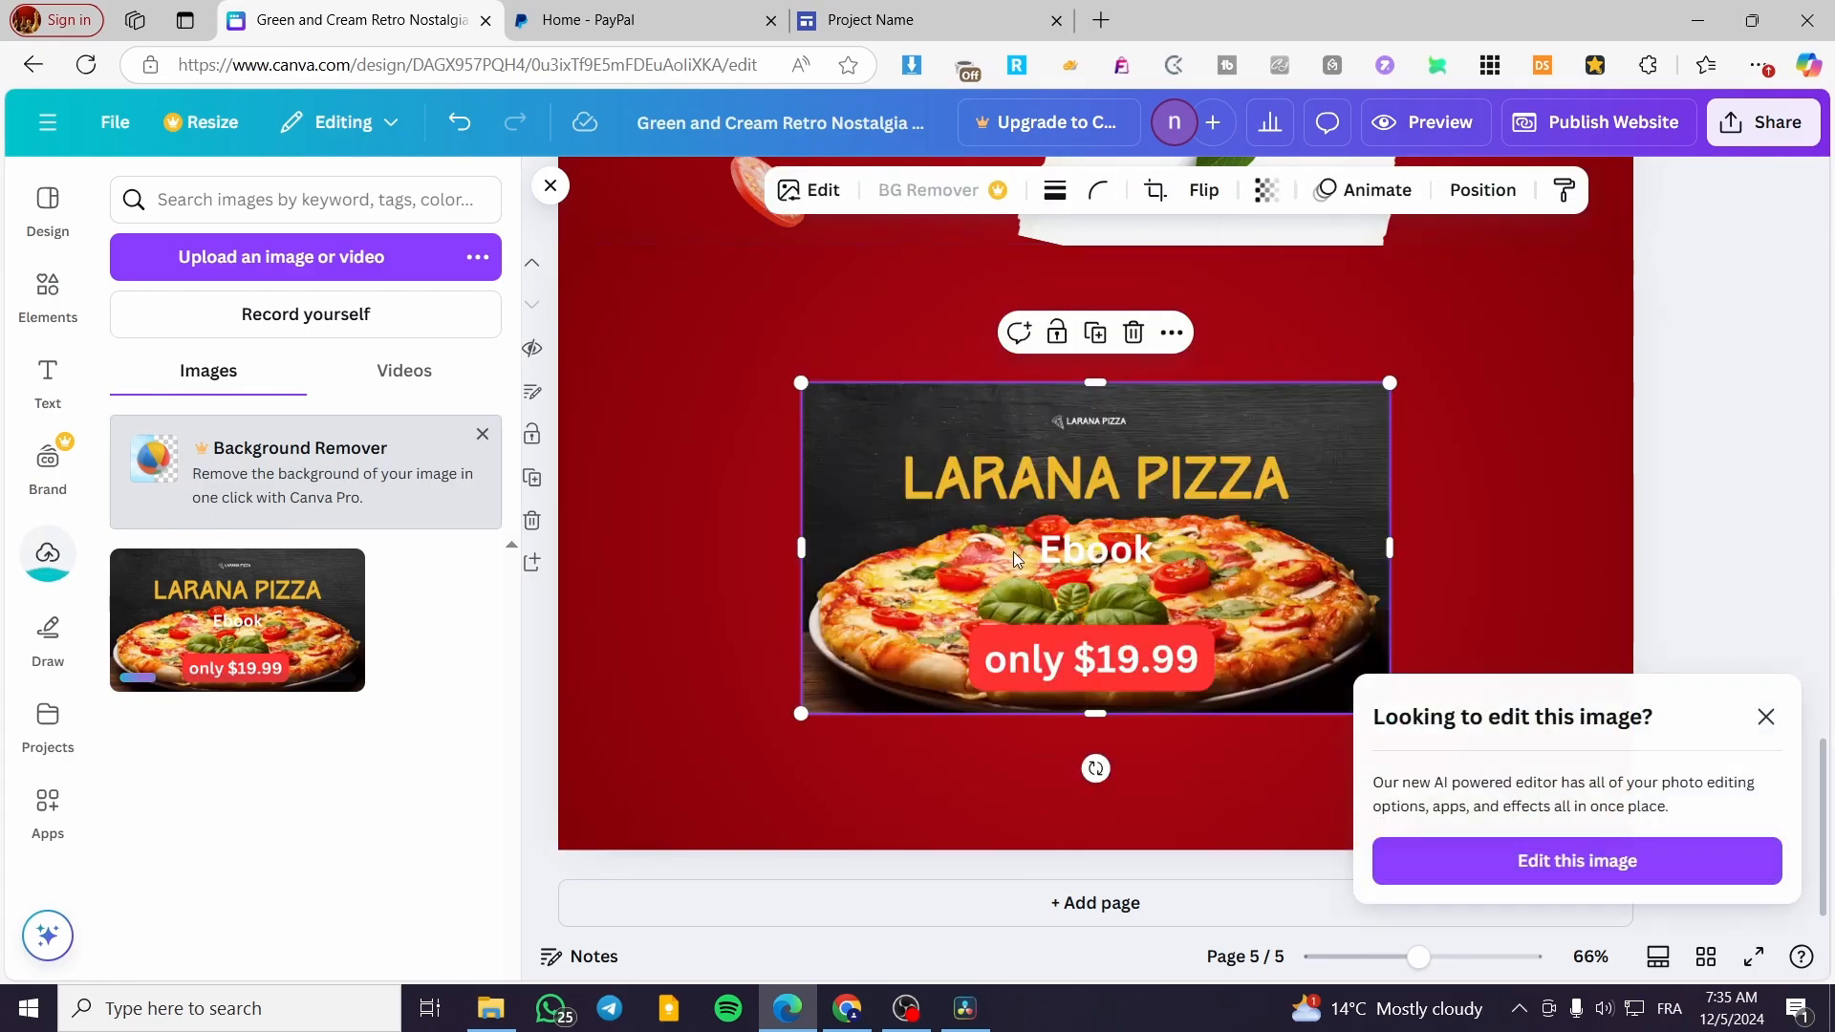
left_click(1768, 491)
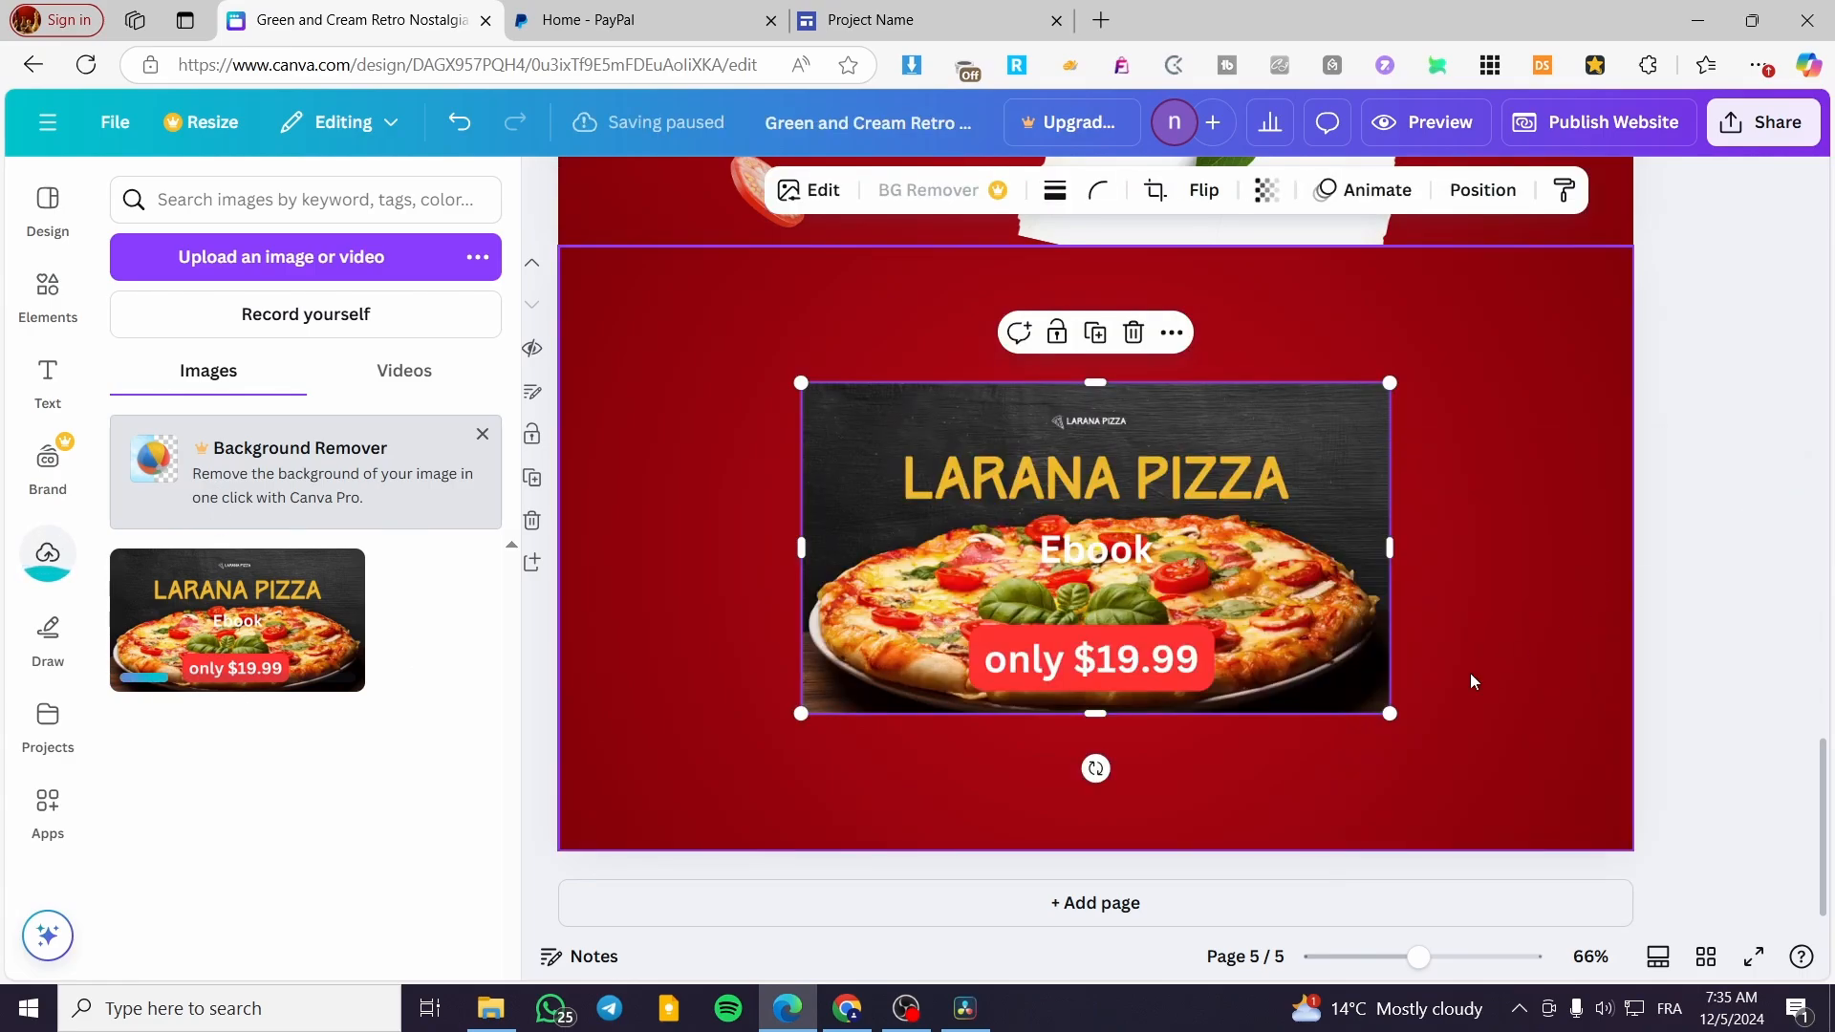
Shrink the ebook cover image, move it to the upper-left of page 5 and slightly increase its height
left_click_drag(1390, 713, 1242, 631)
left_click_drag(1035, 499, 856, 427)
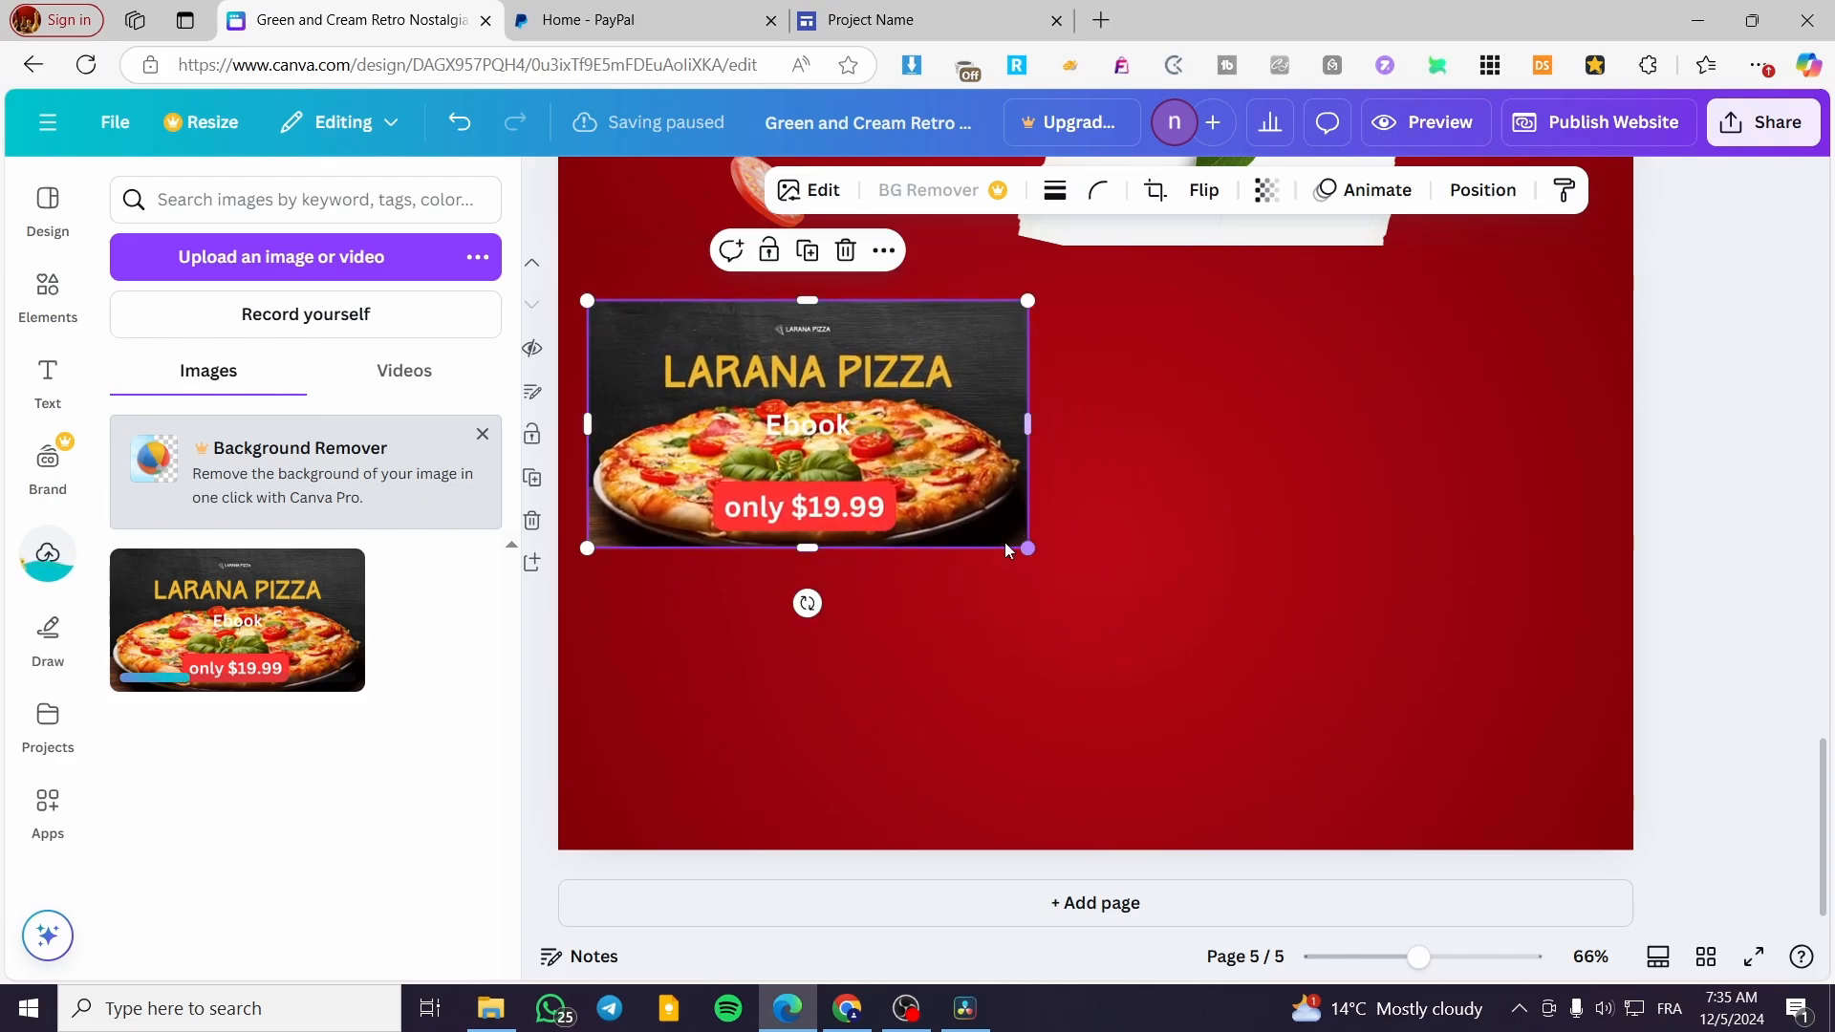
mouse_move(807, 548)
left_mouse_down()
mouse_move(806, 612)
mouse_move(798, 573)
left_mouse_up()
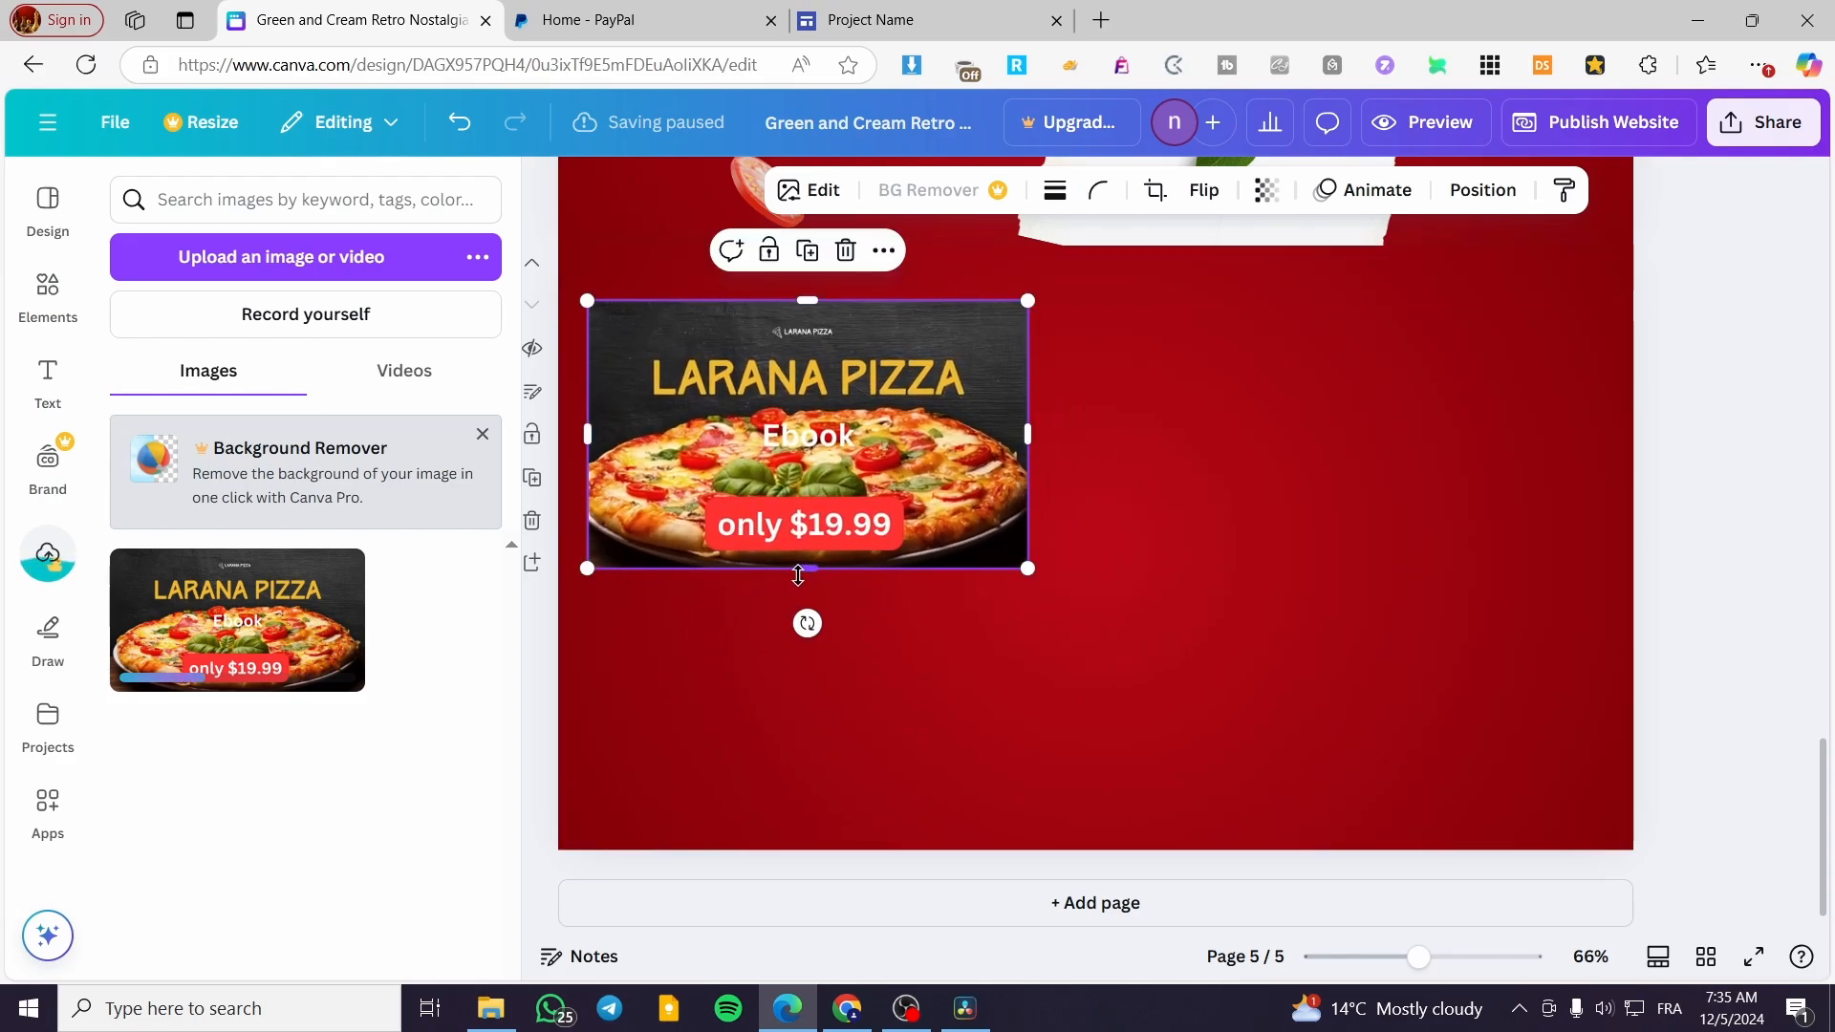
Add a heading reading "Get Yours Now" directly below the ebook cover image
left_click(47, 382)
left_click_drag(248, 542, 765, 617)
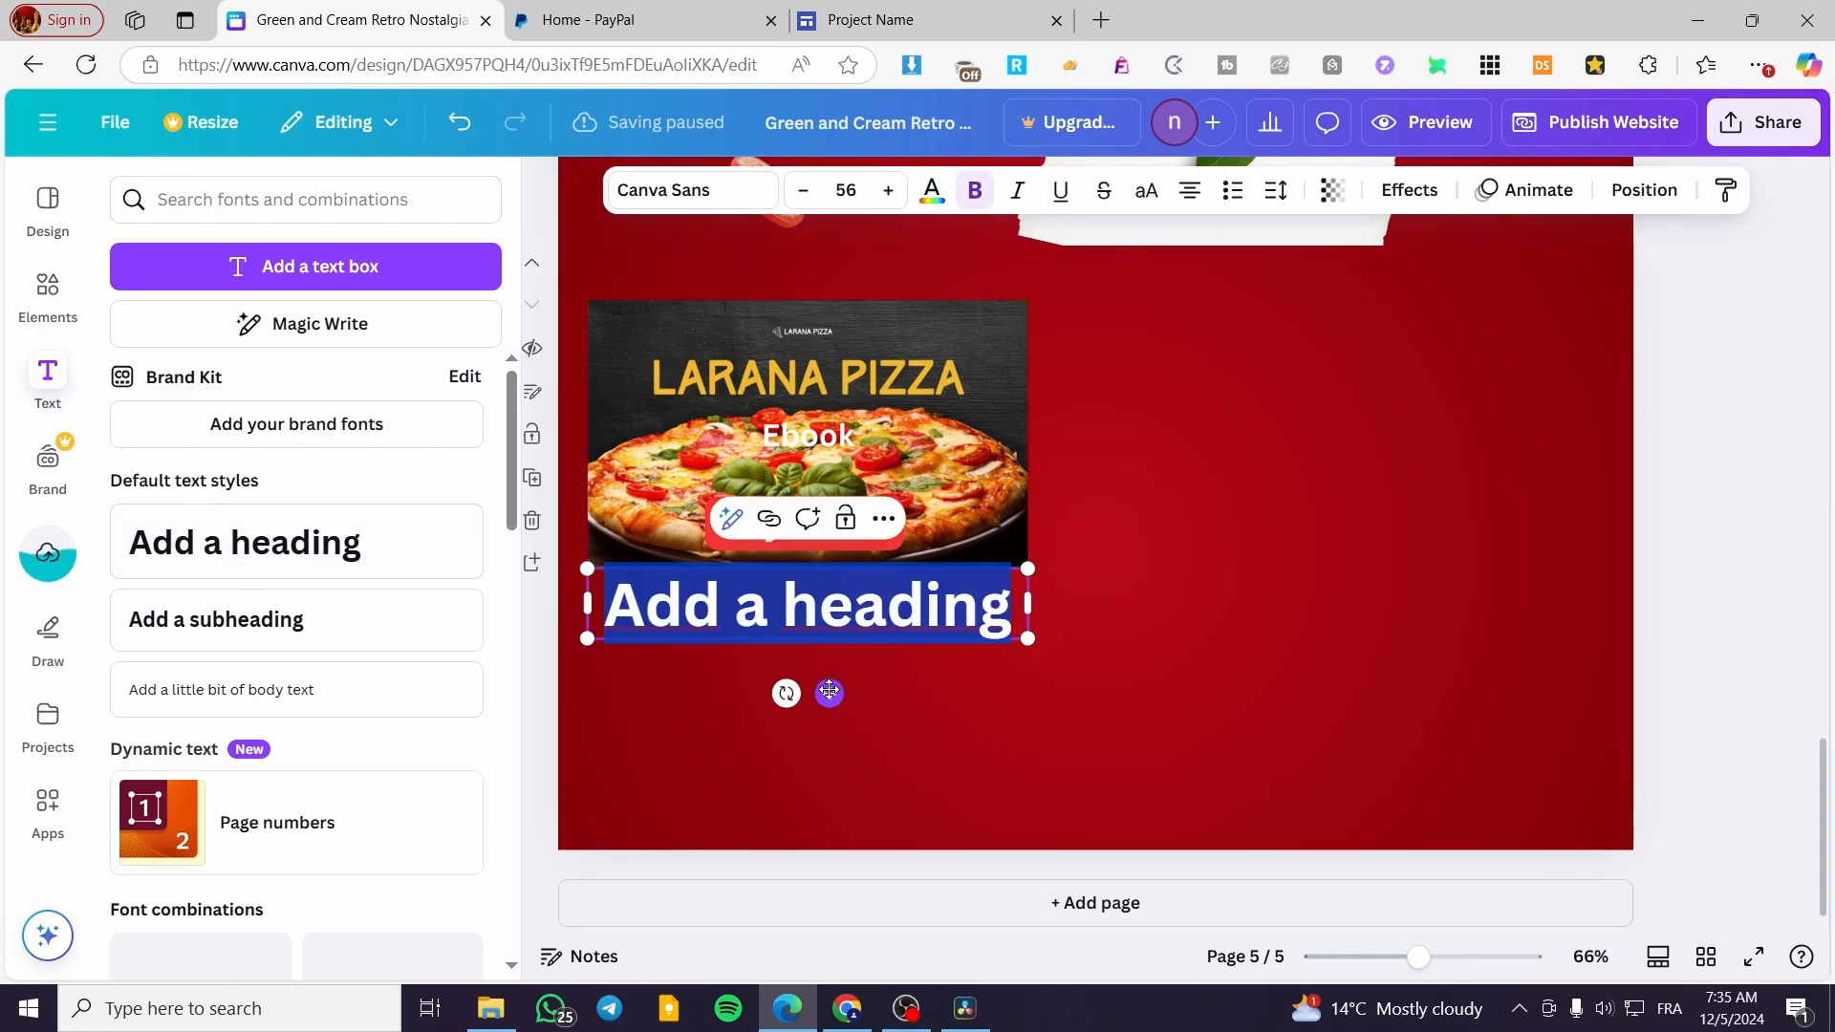
type("Get Your")
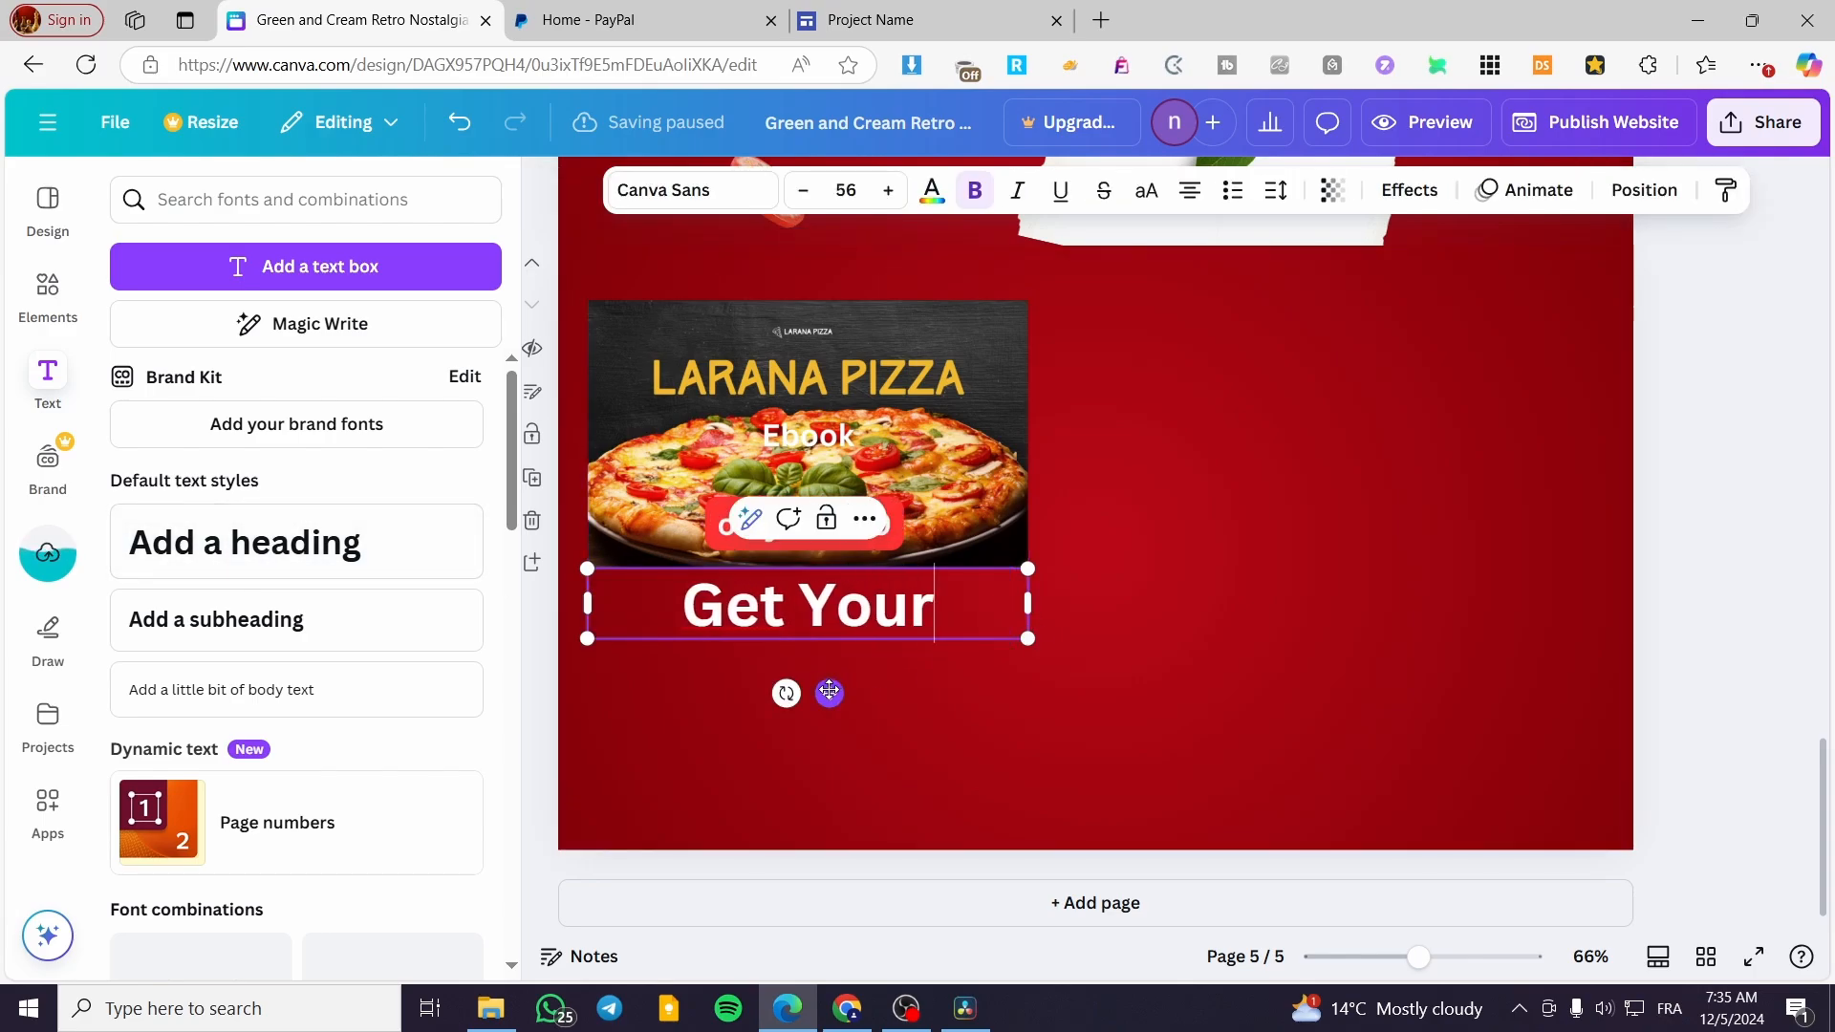
type("s Now!")
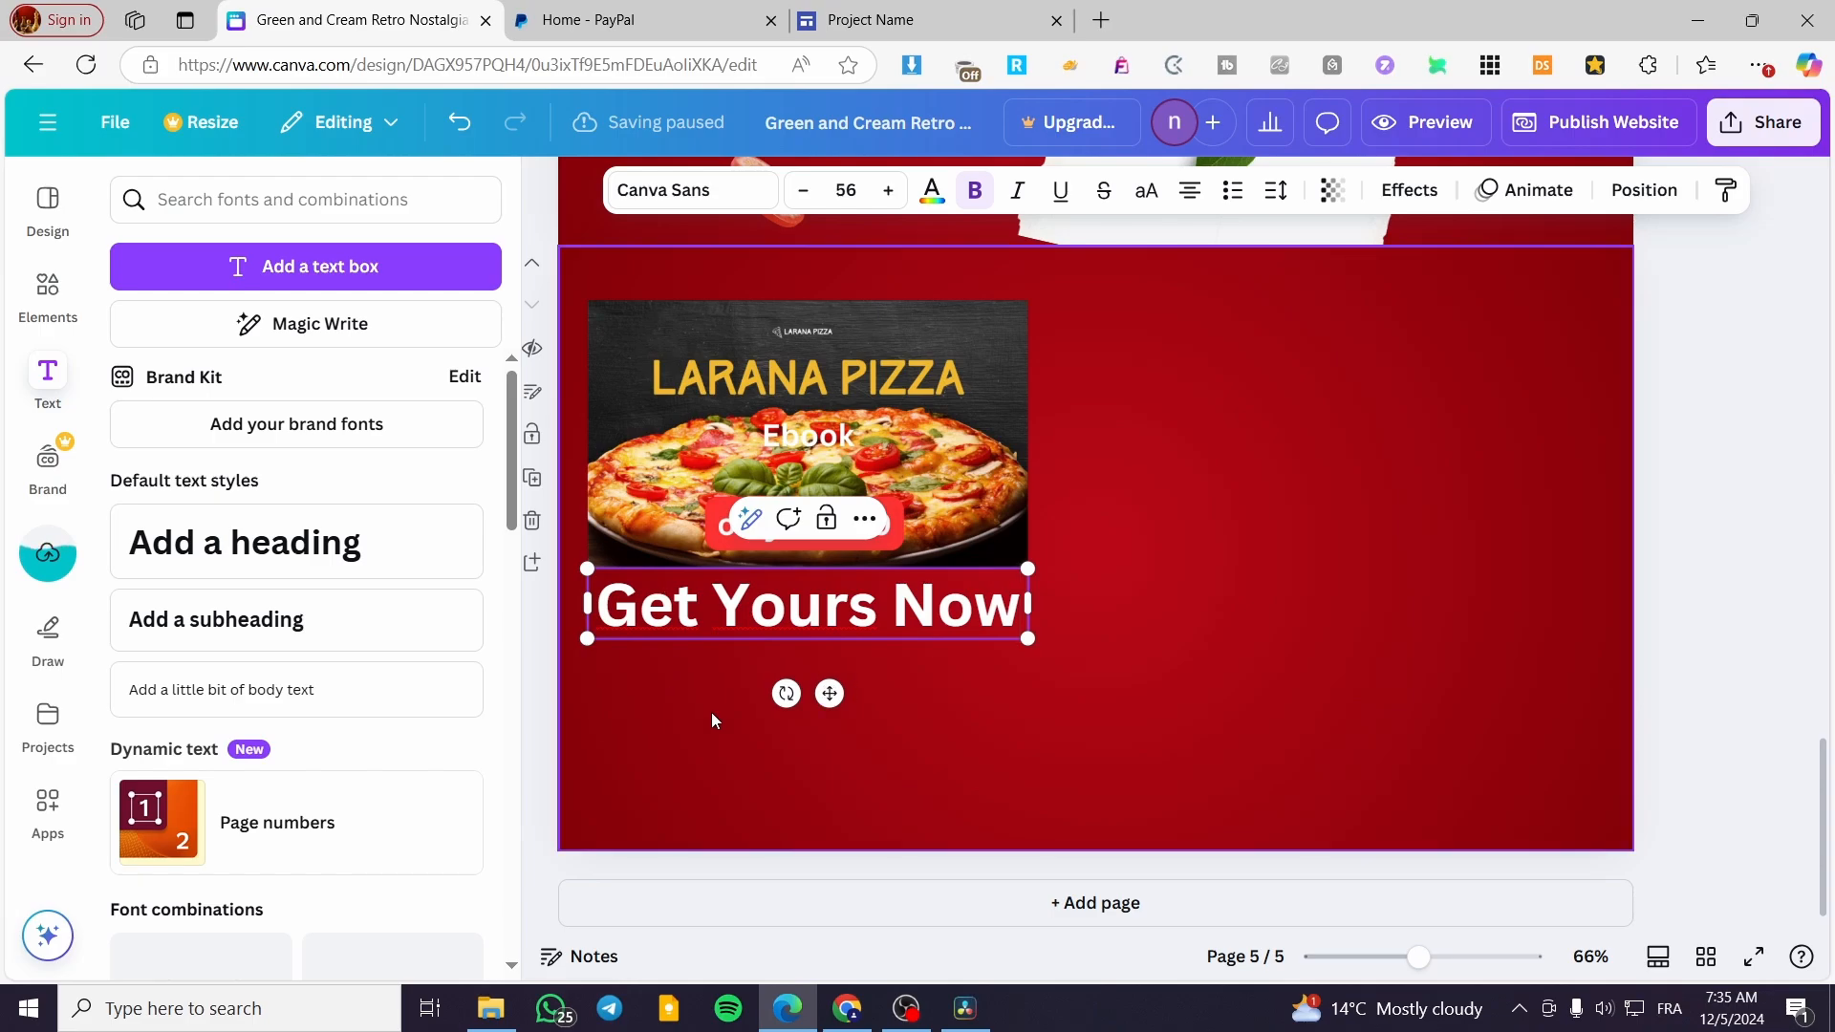
left_click(953, 732)
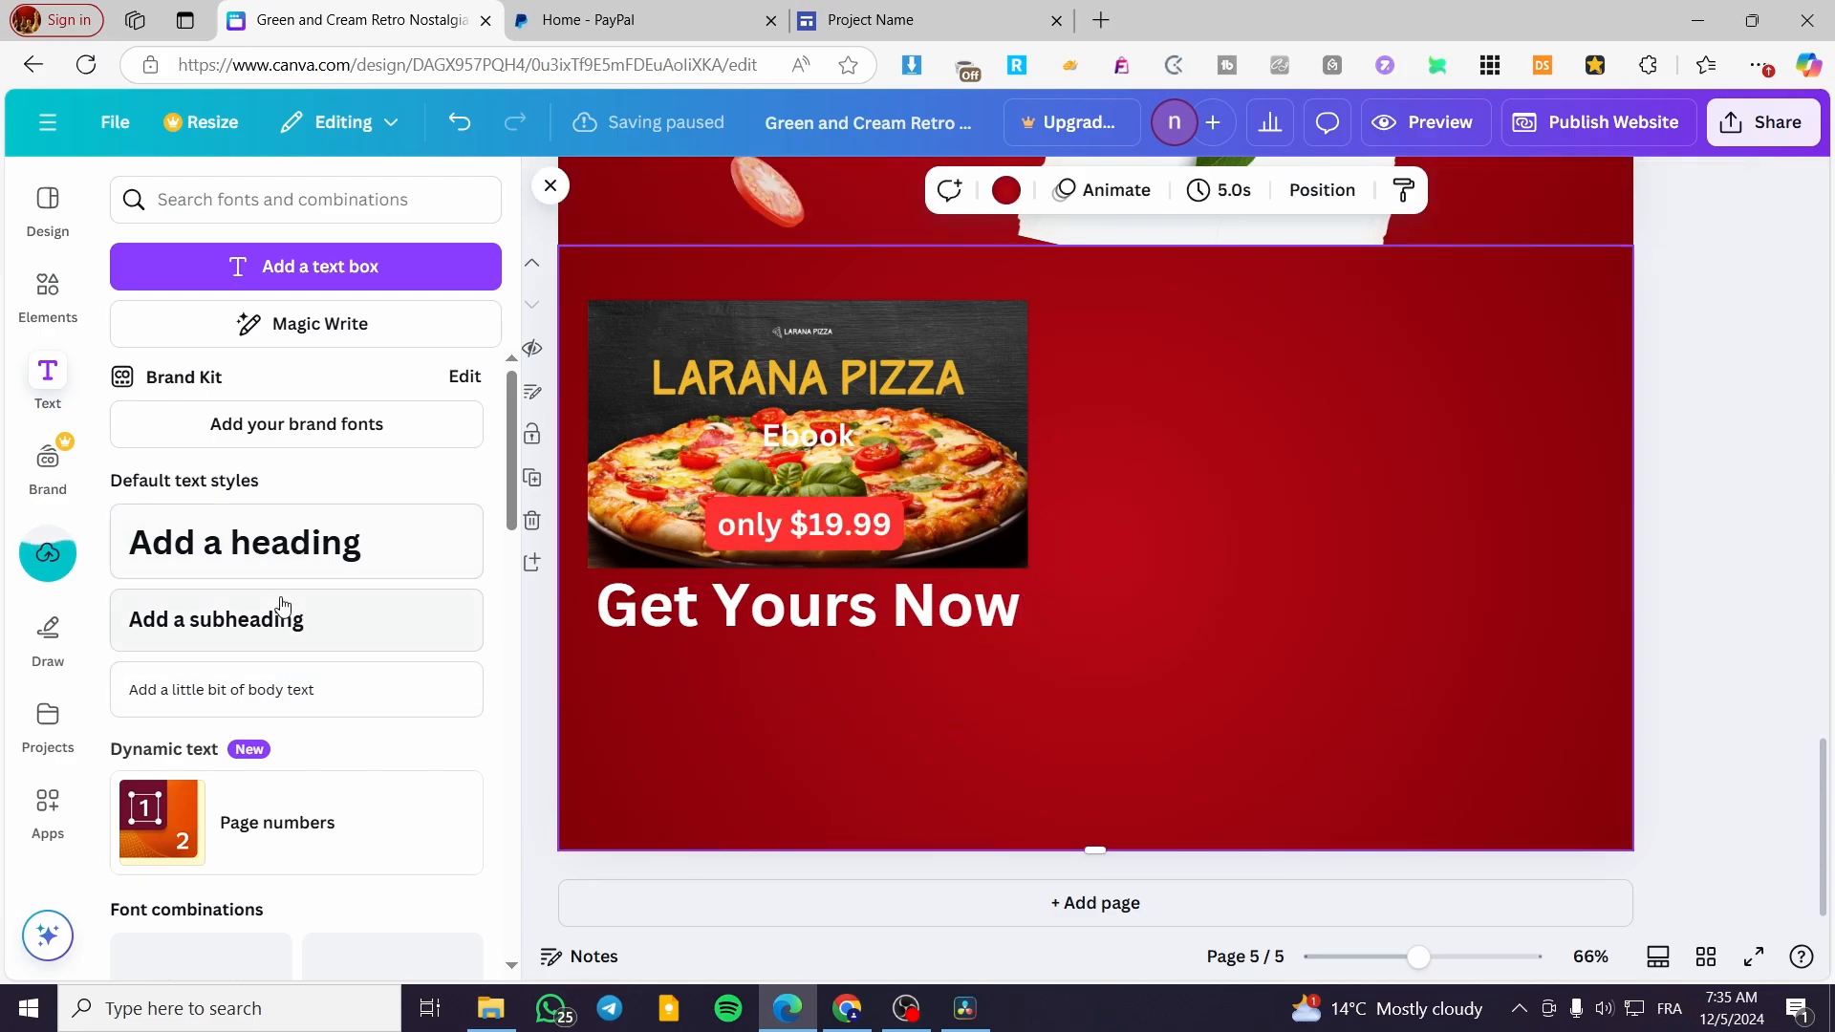
Add a heading reading "+100 Pizza receipe" to the right of the ebook cover, level with its upper part
left_click(291, 542)
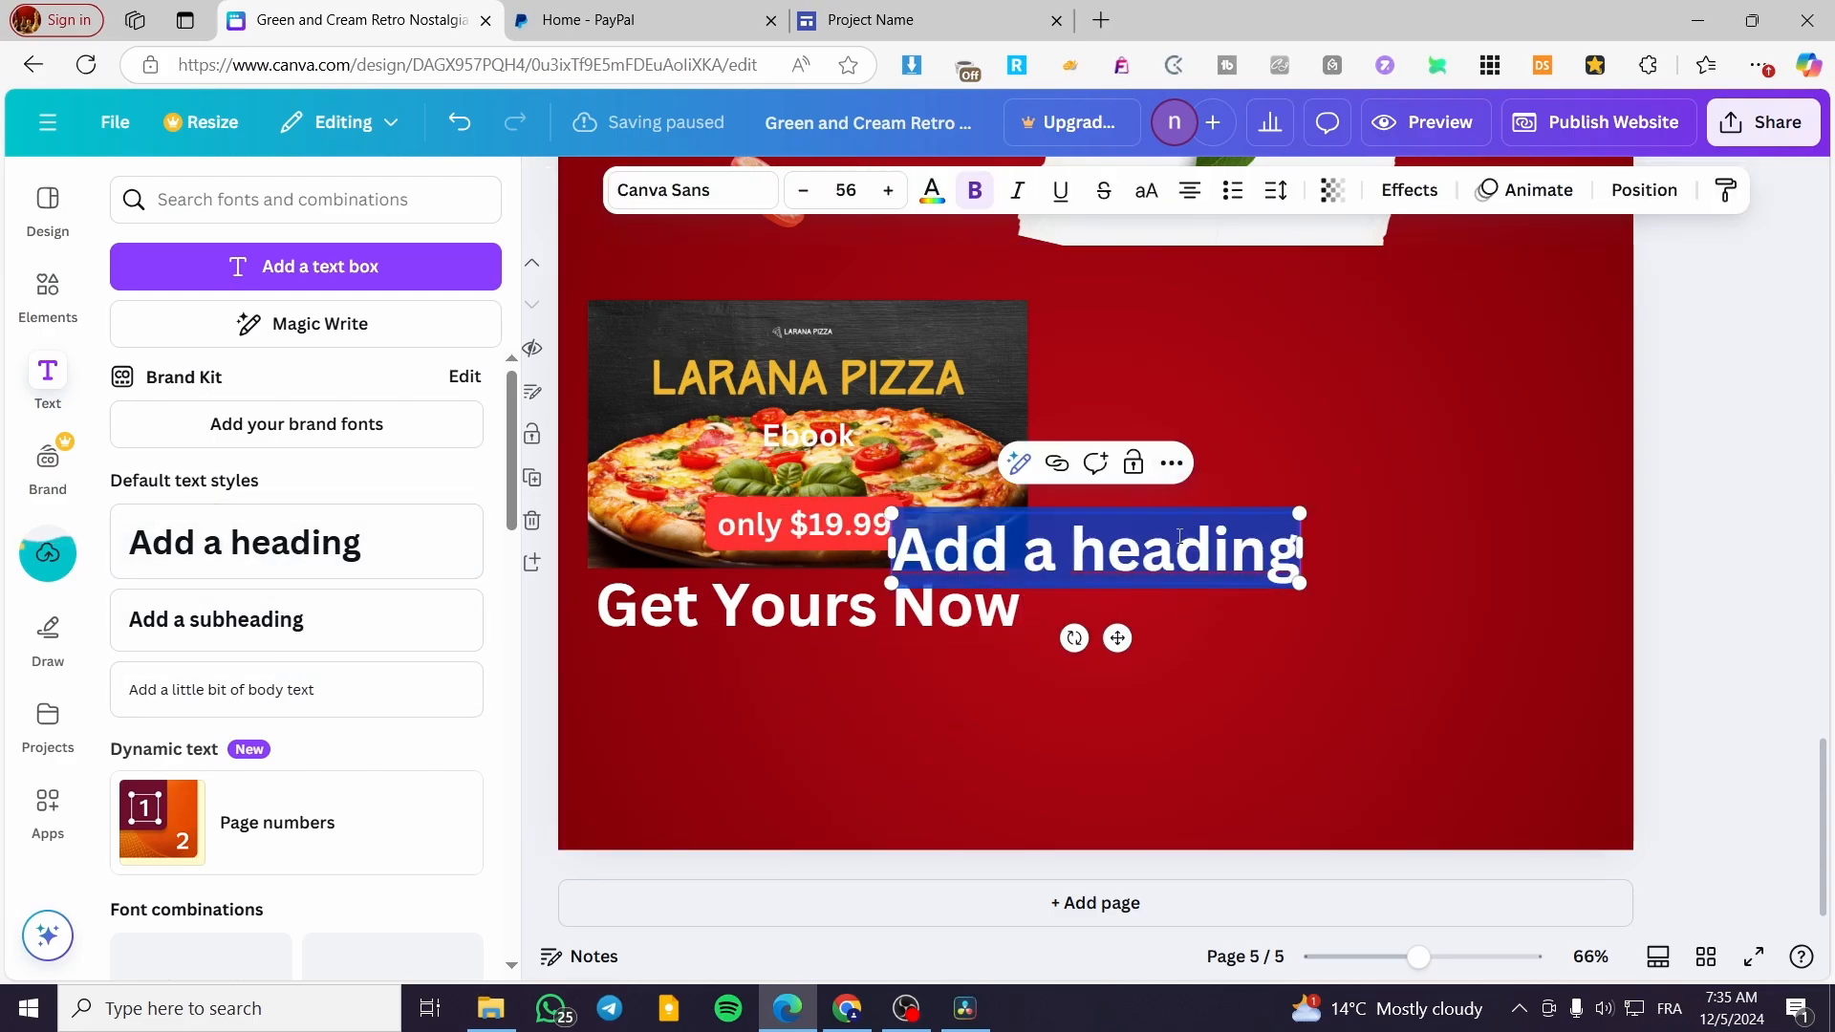
left_click_drag(1117, 637, 1286, 442)
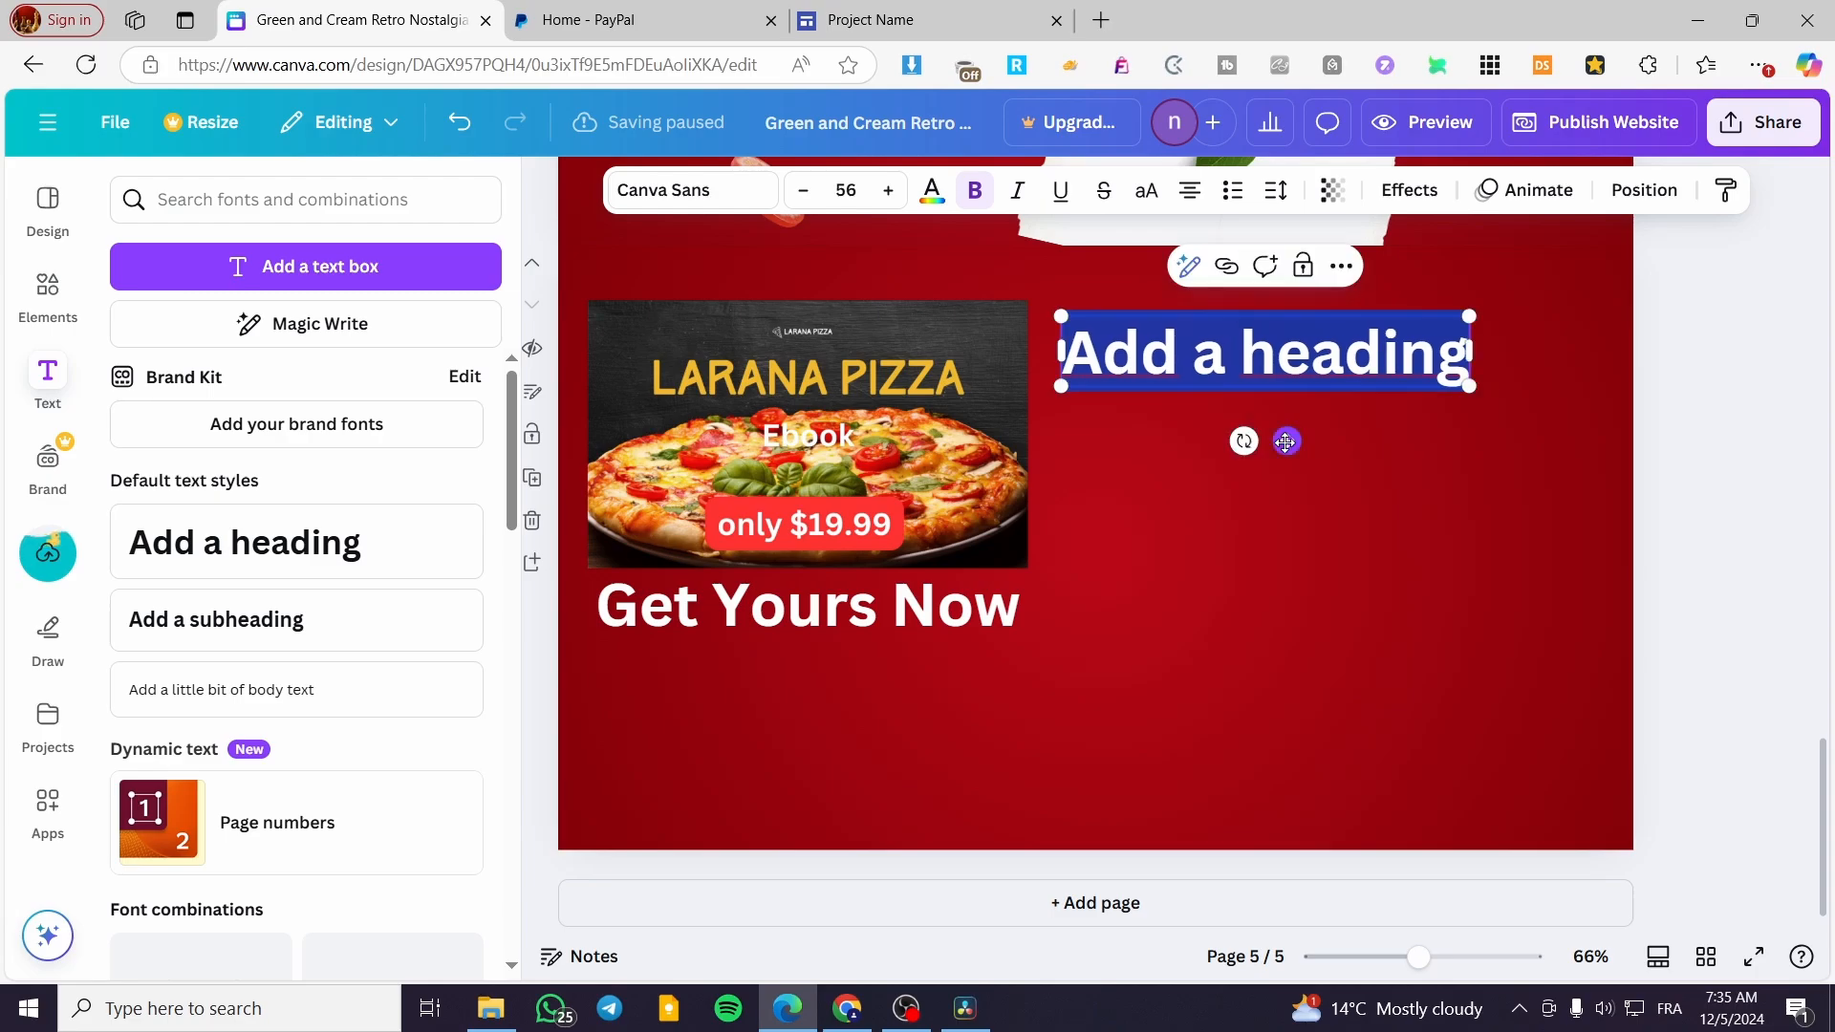
type("+100")
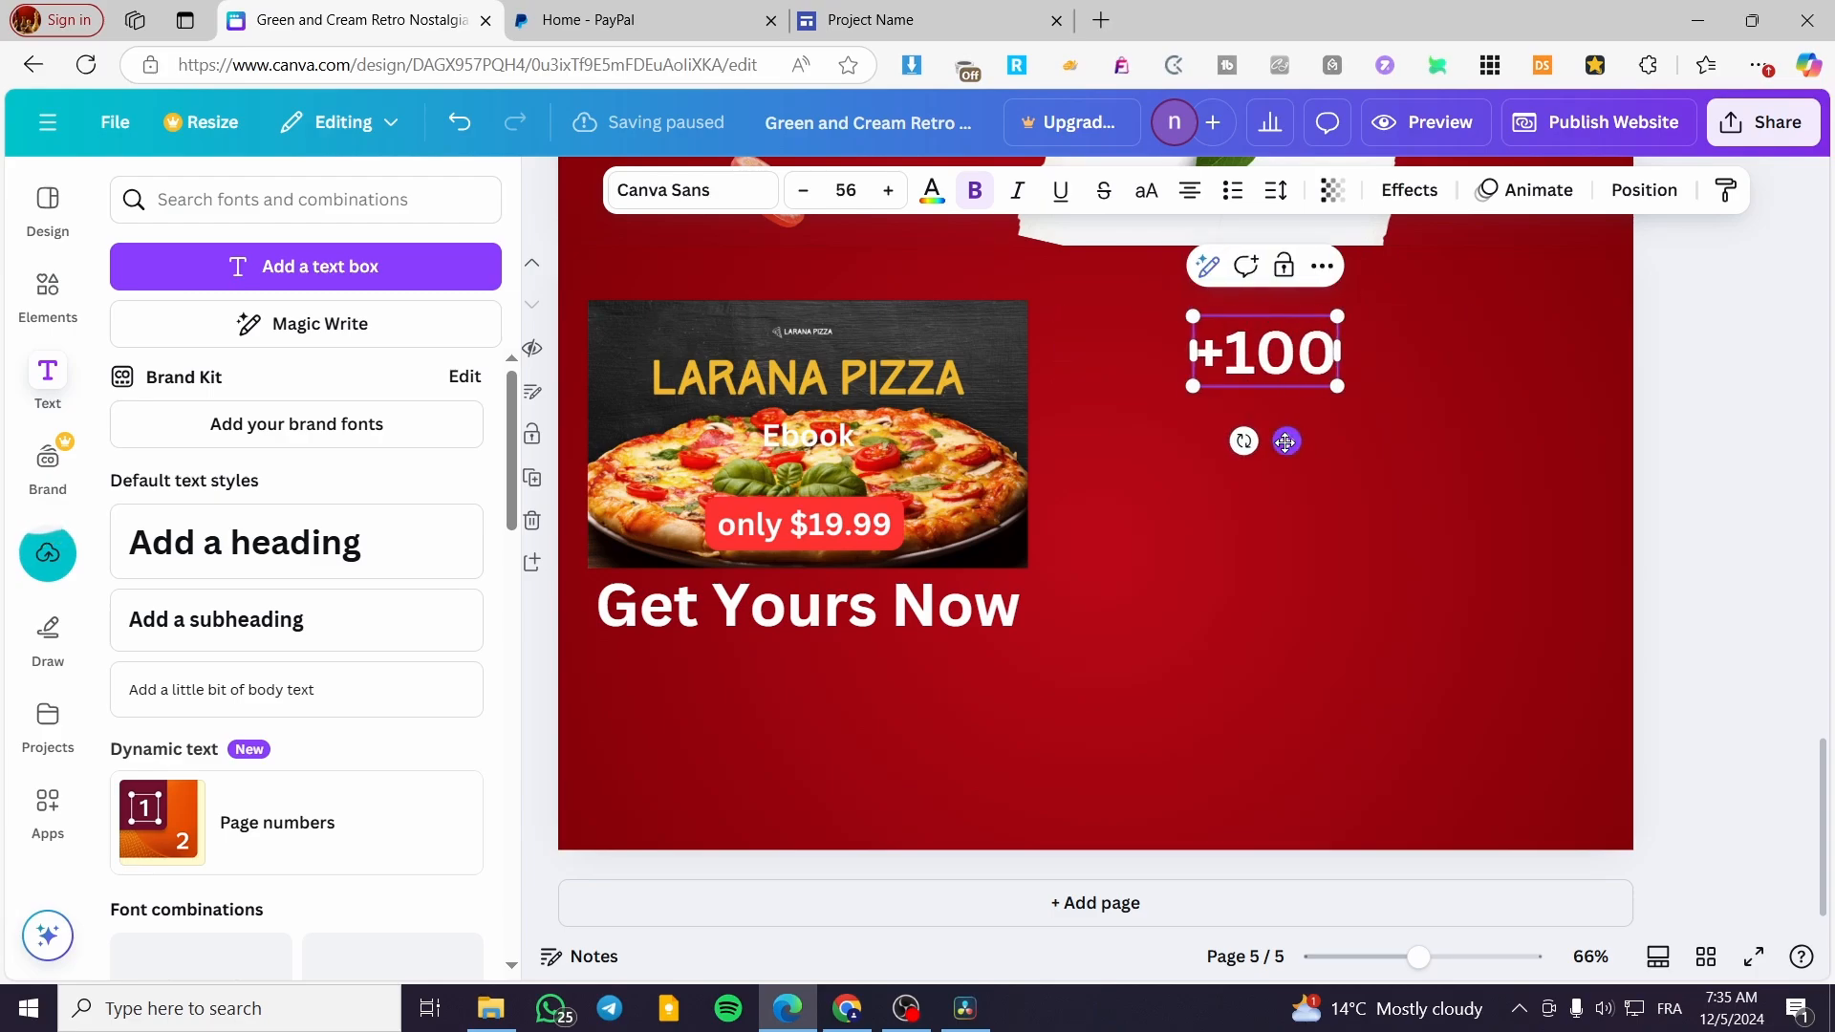
type(" P")
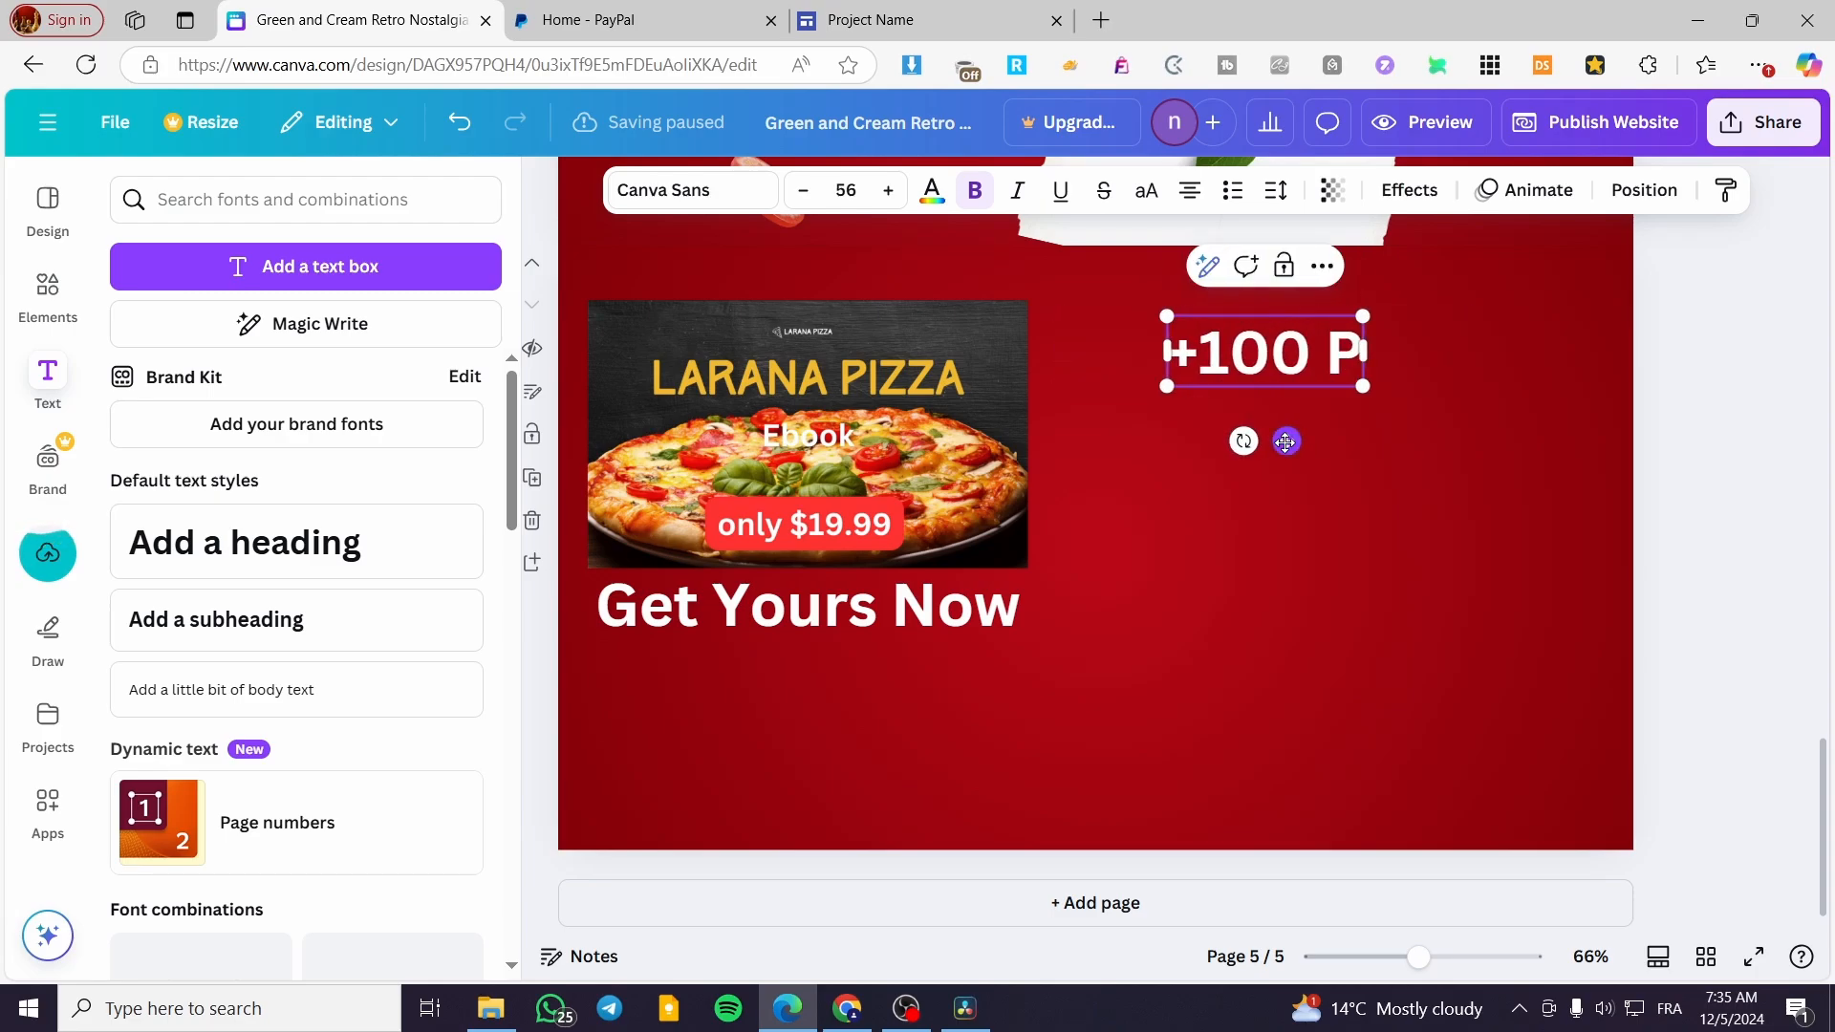
type("izza rec")
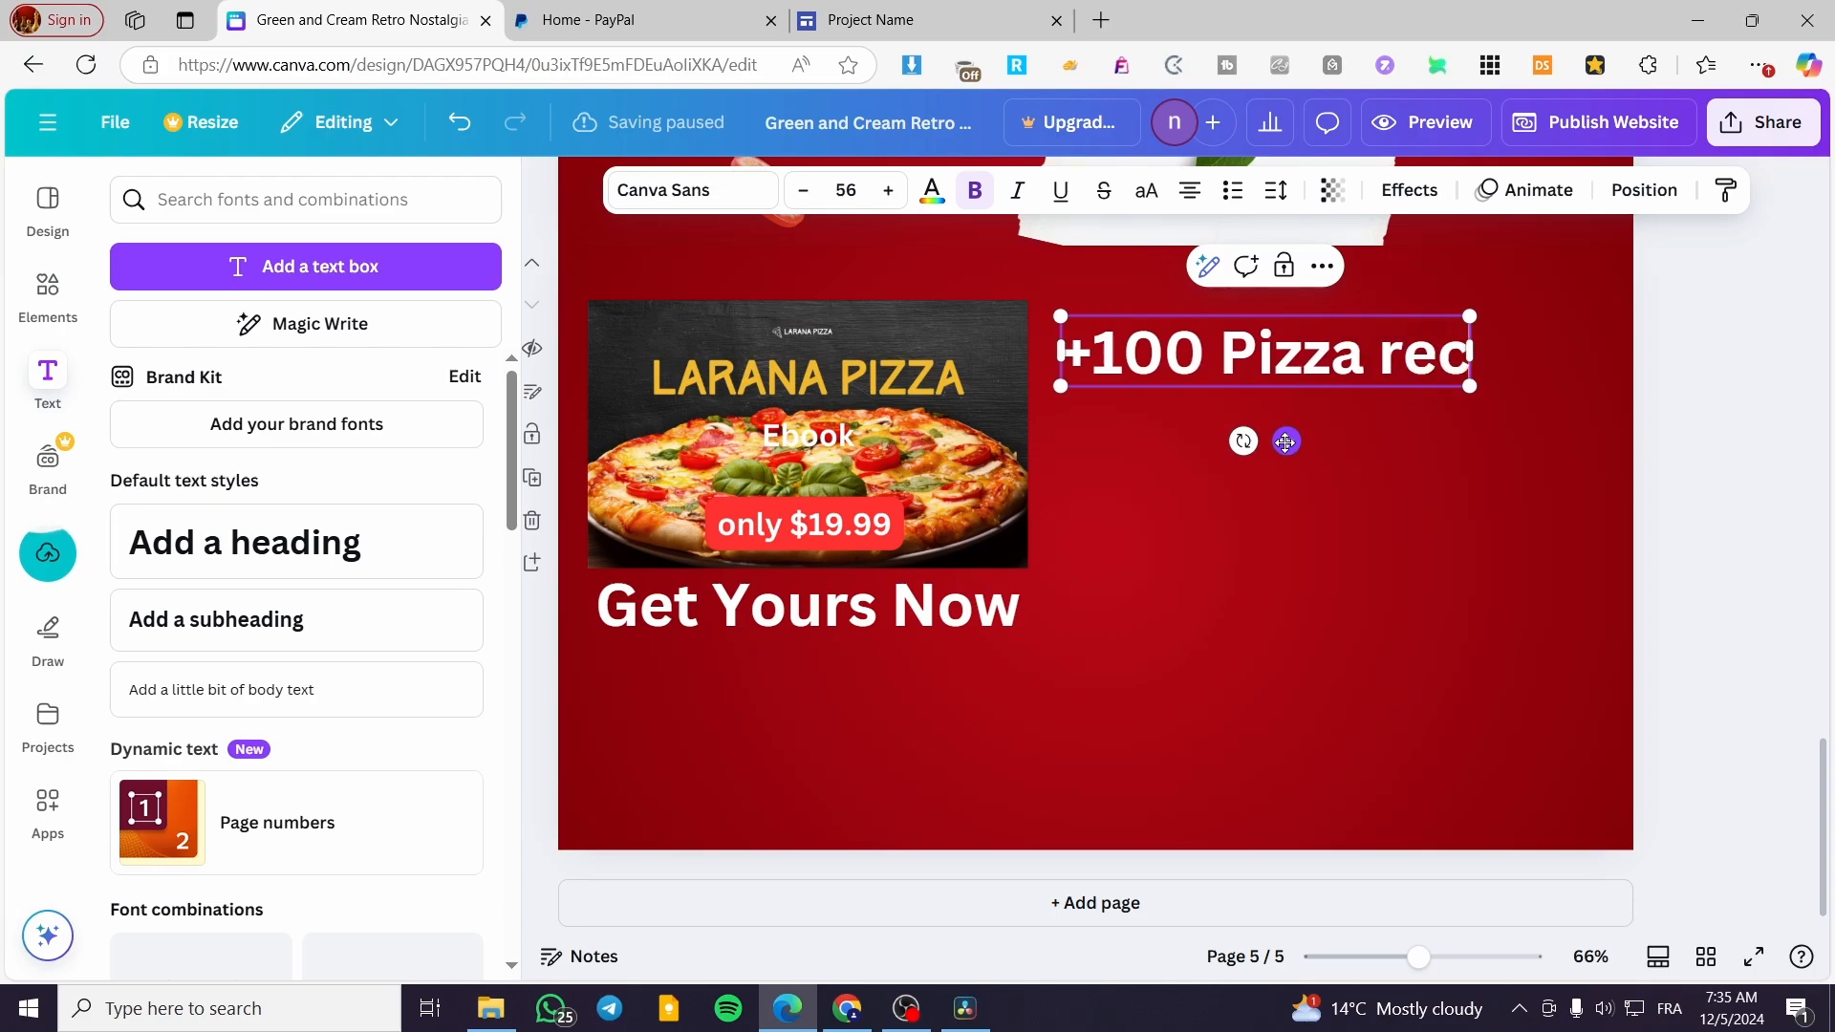
type("eipe")
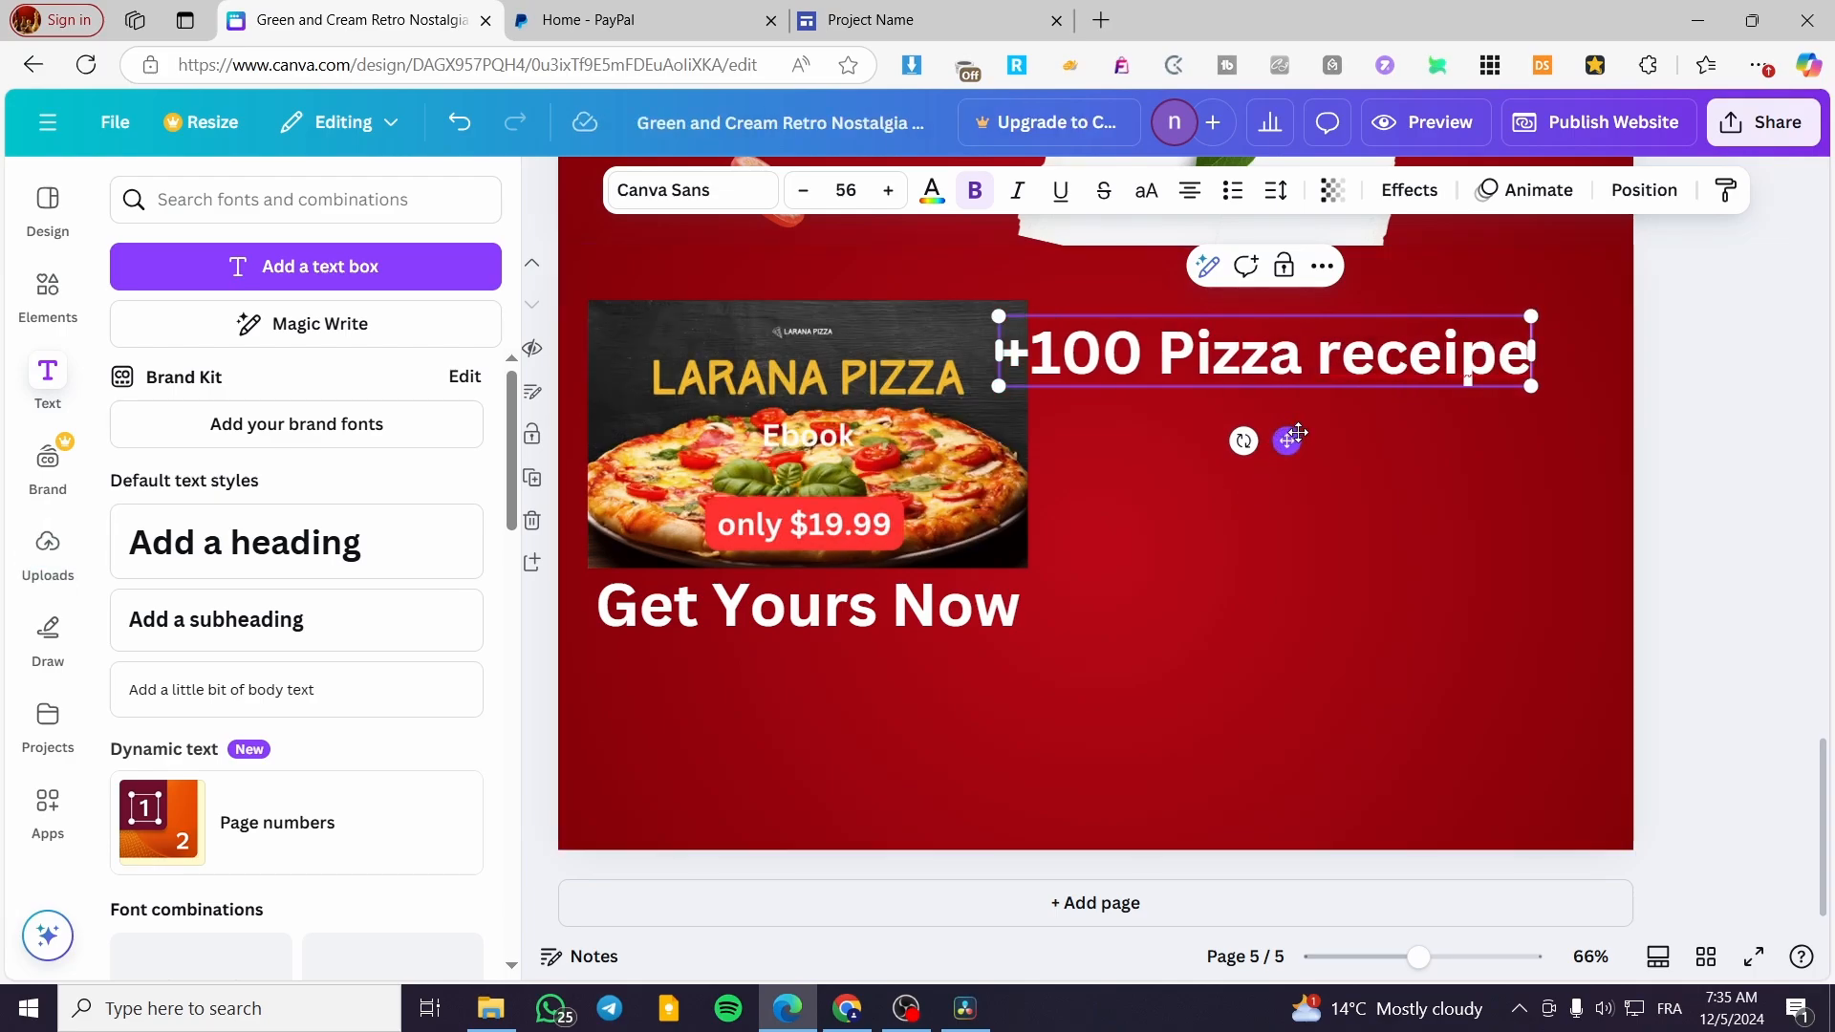
left_click_drag(1286, 441, 1328, 431)
left_click(1443, 546)
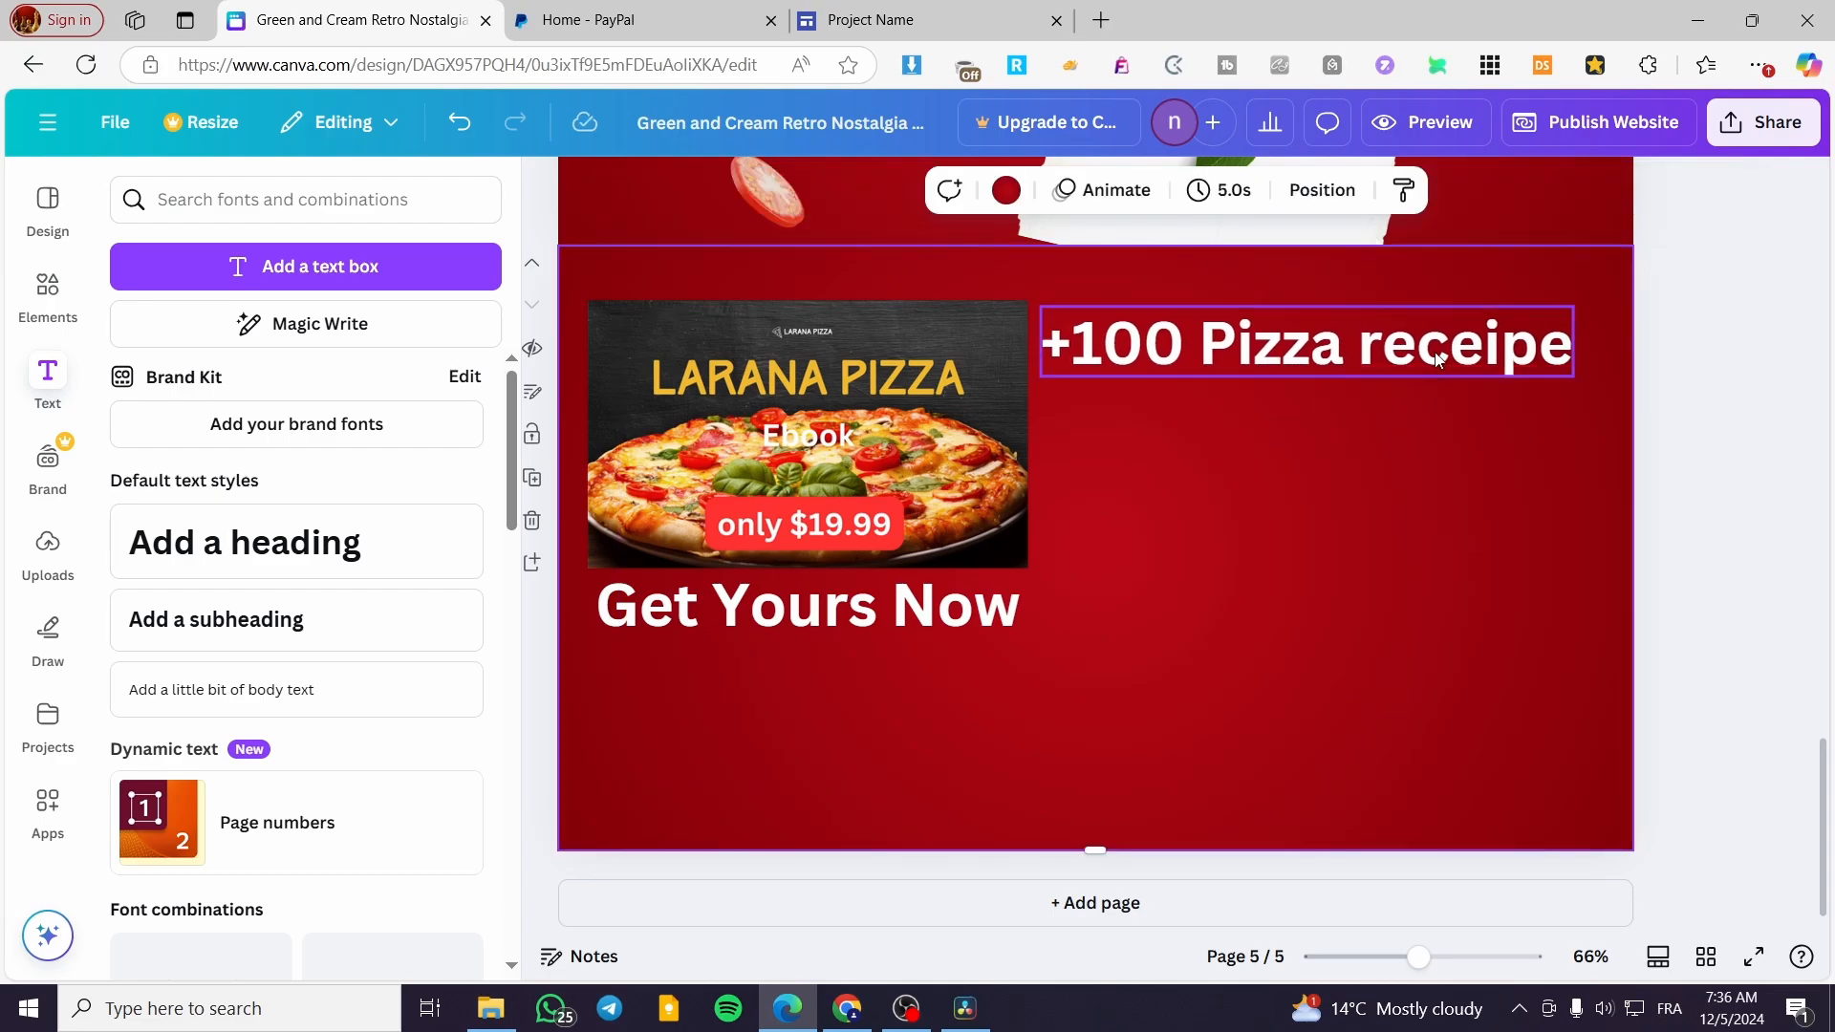
Duplicate the "+100 Pizza receipe" heading and place the copy directly beneath the original
left_click(1424, 338)
left_click(1318, 263)
left_click_drag(1345, 456, 1332, 520)
Change the copied heading to "+10 Pizza Design" and align its left edge with the heading above
left_click(1260, 449)
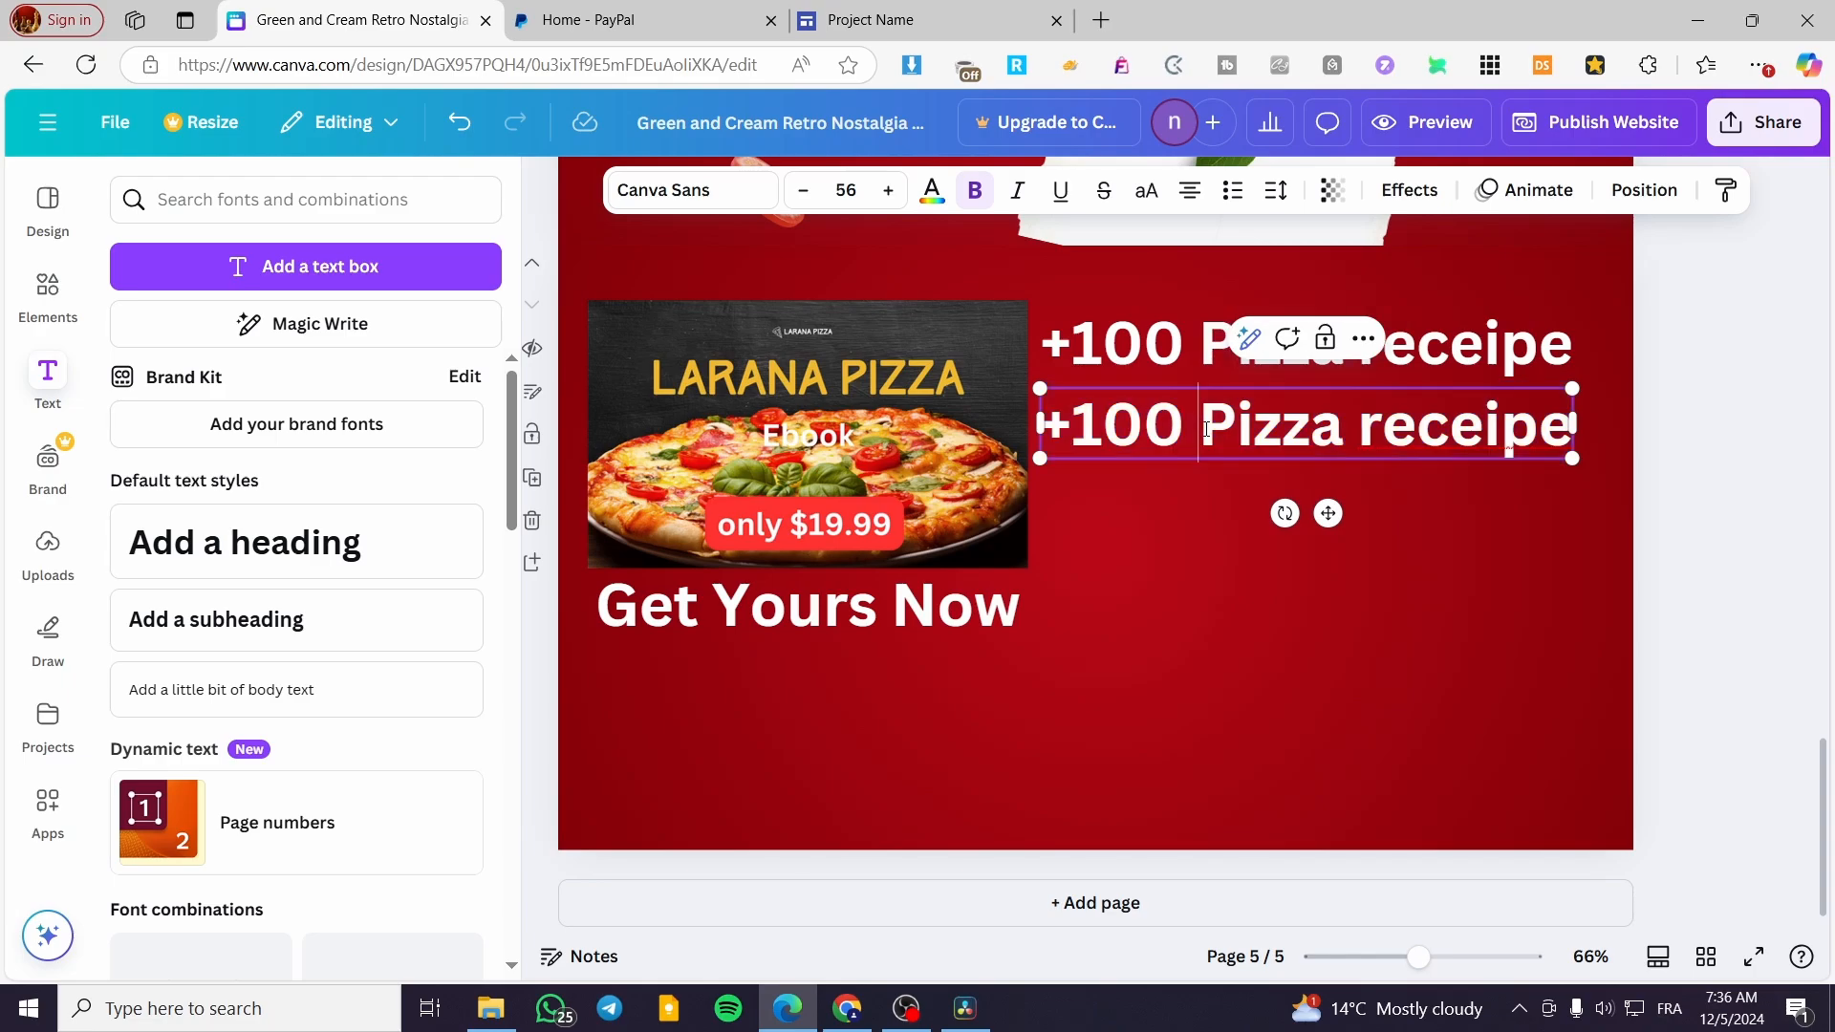
left_click_drag(1201, 426, 1572, 426)
left_click_drag(1140, 429, 1561, 435)
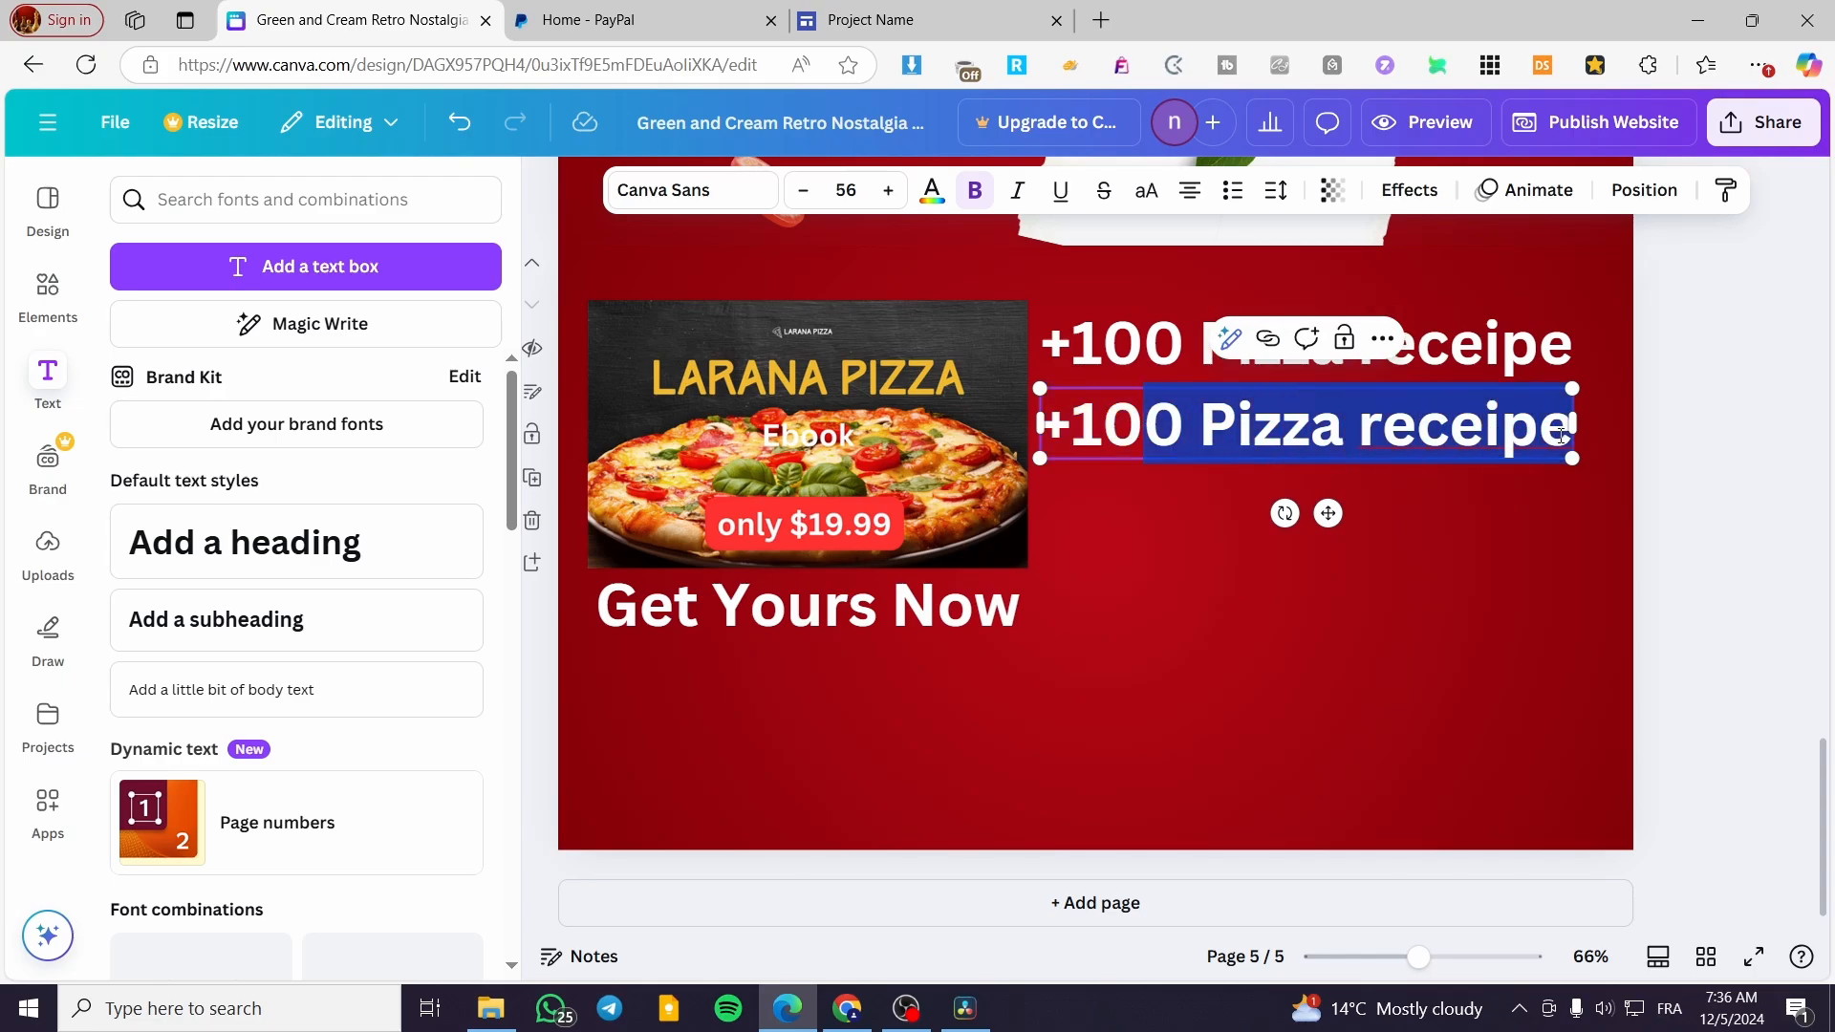
key("BackSpace")
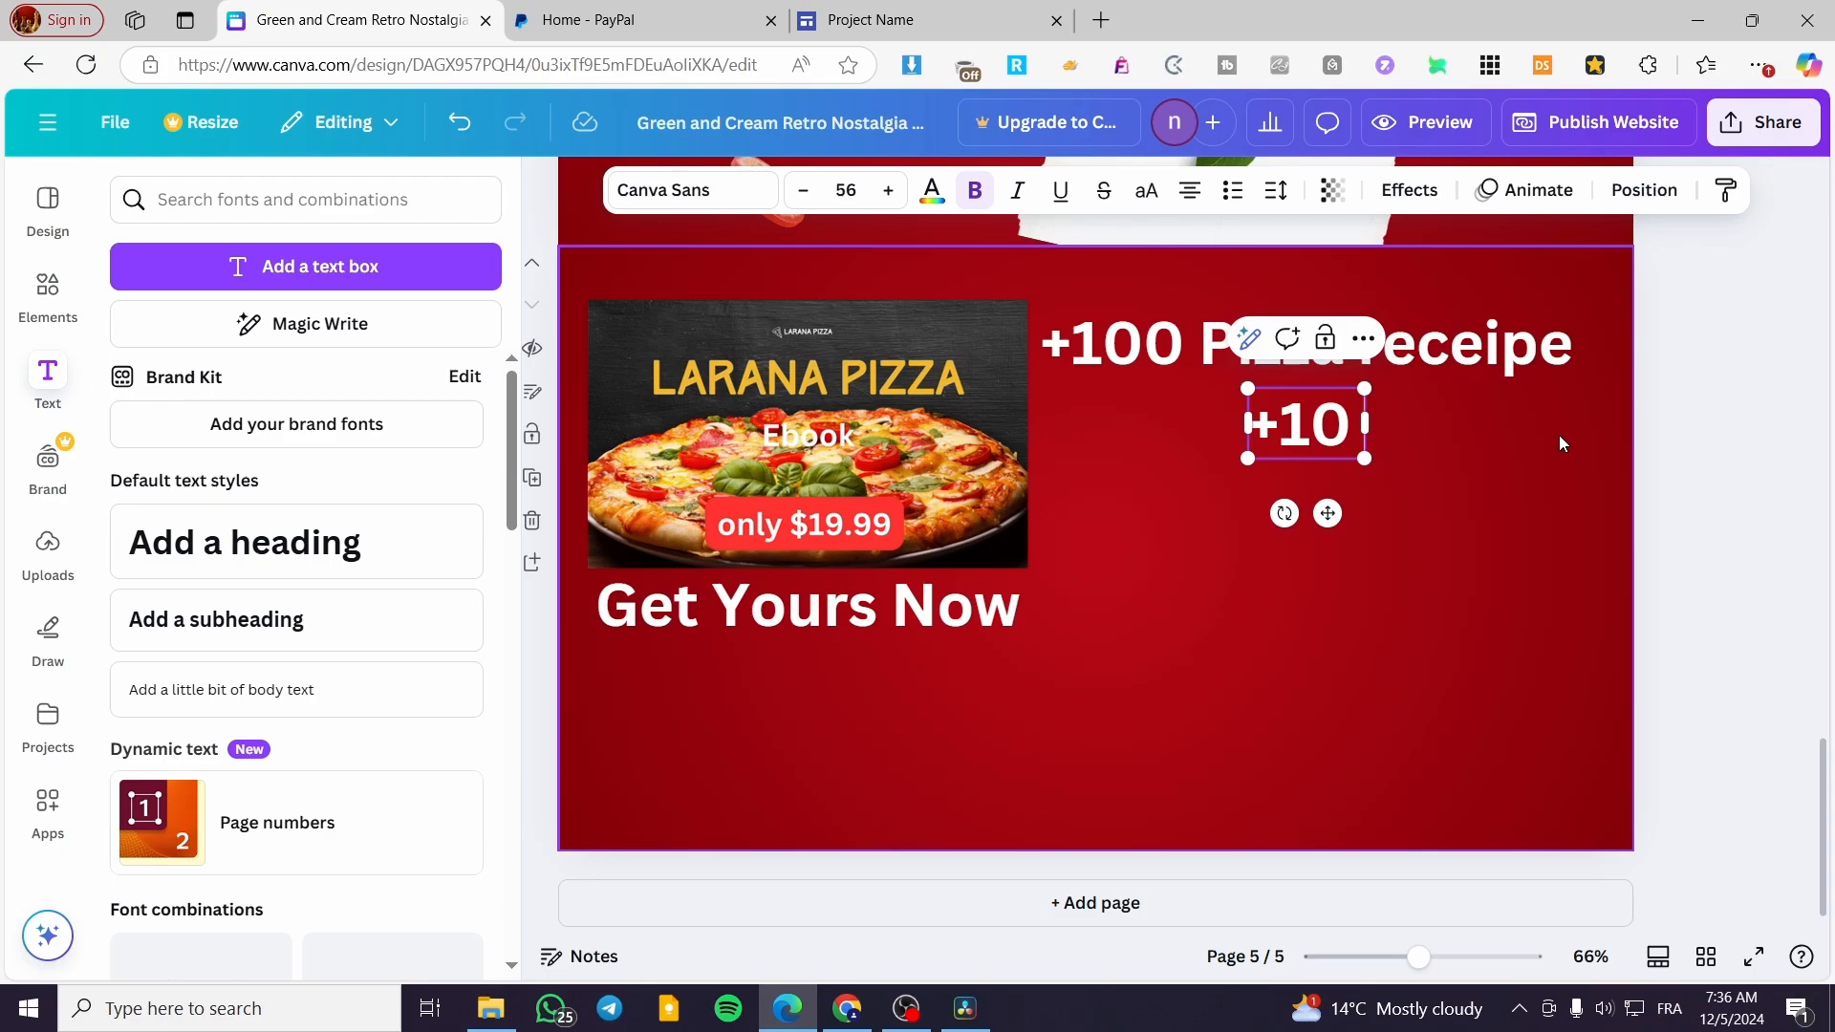
type("Pizza")
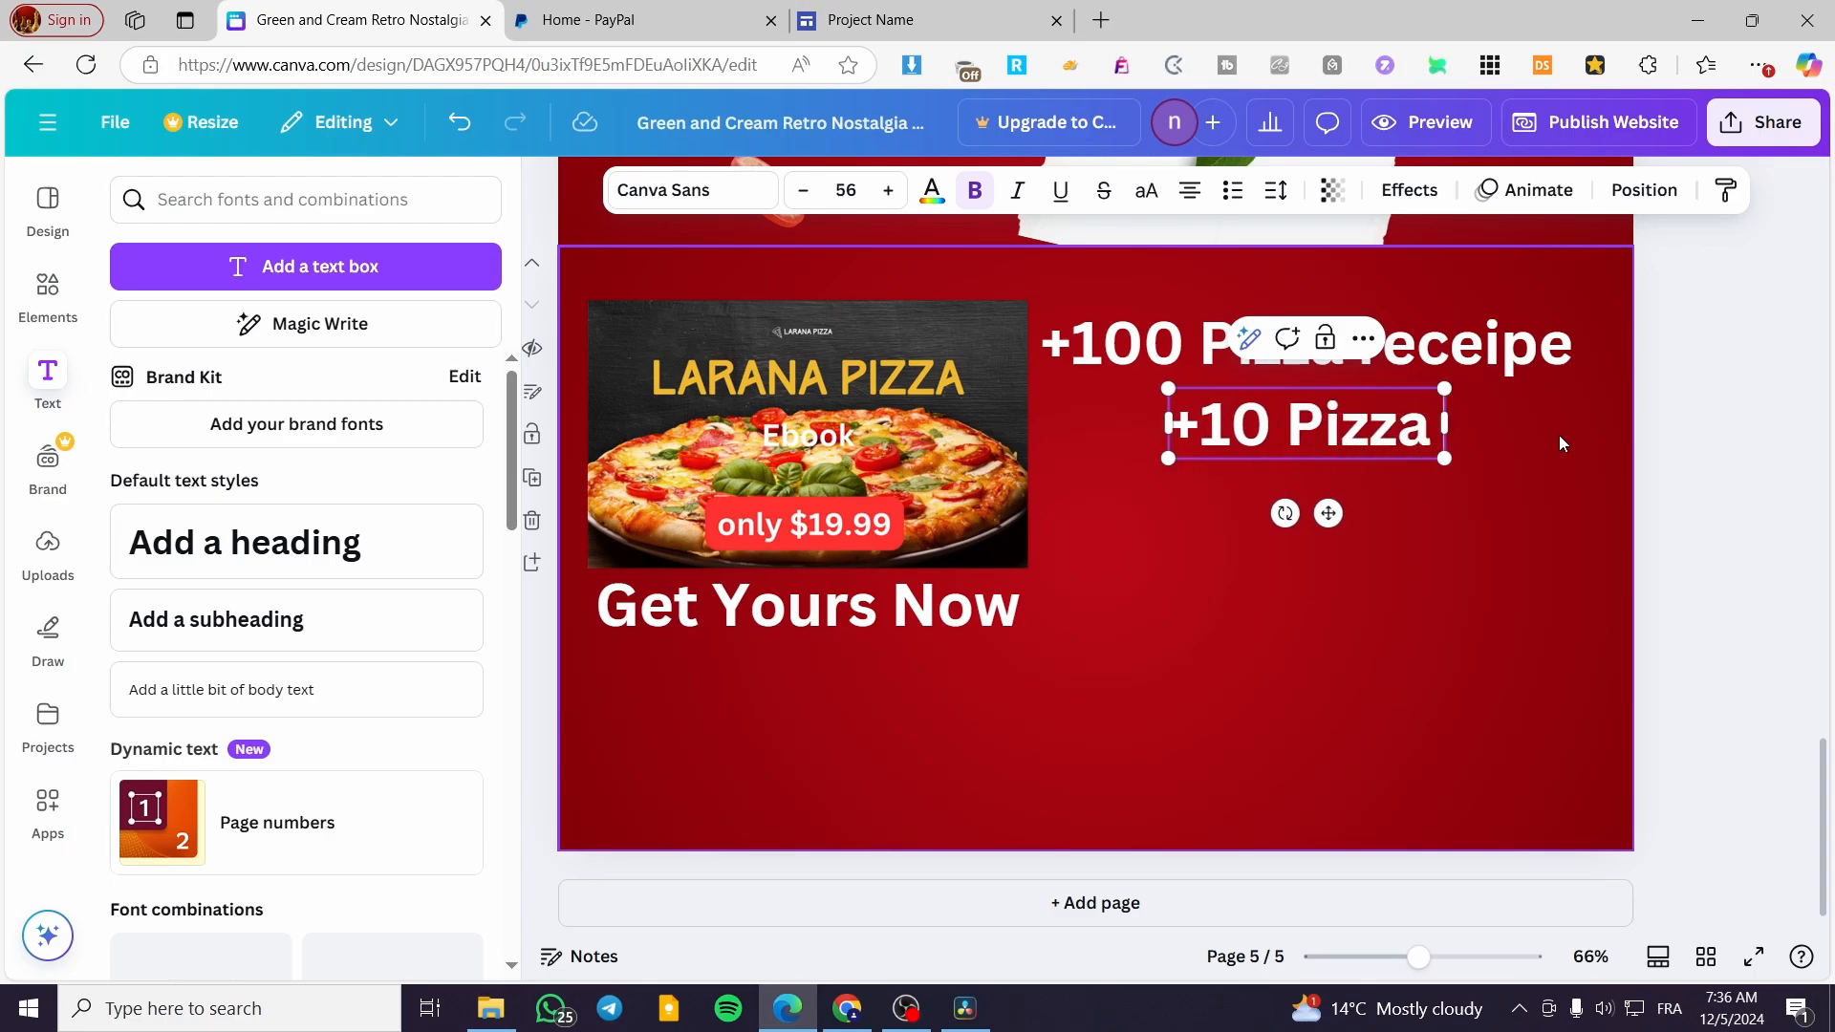
type(" Design")
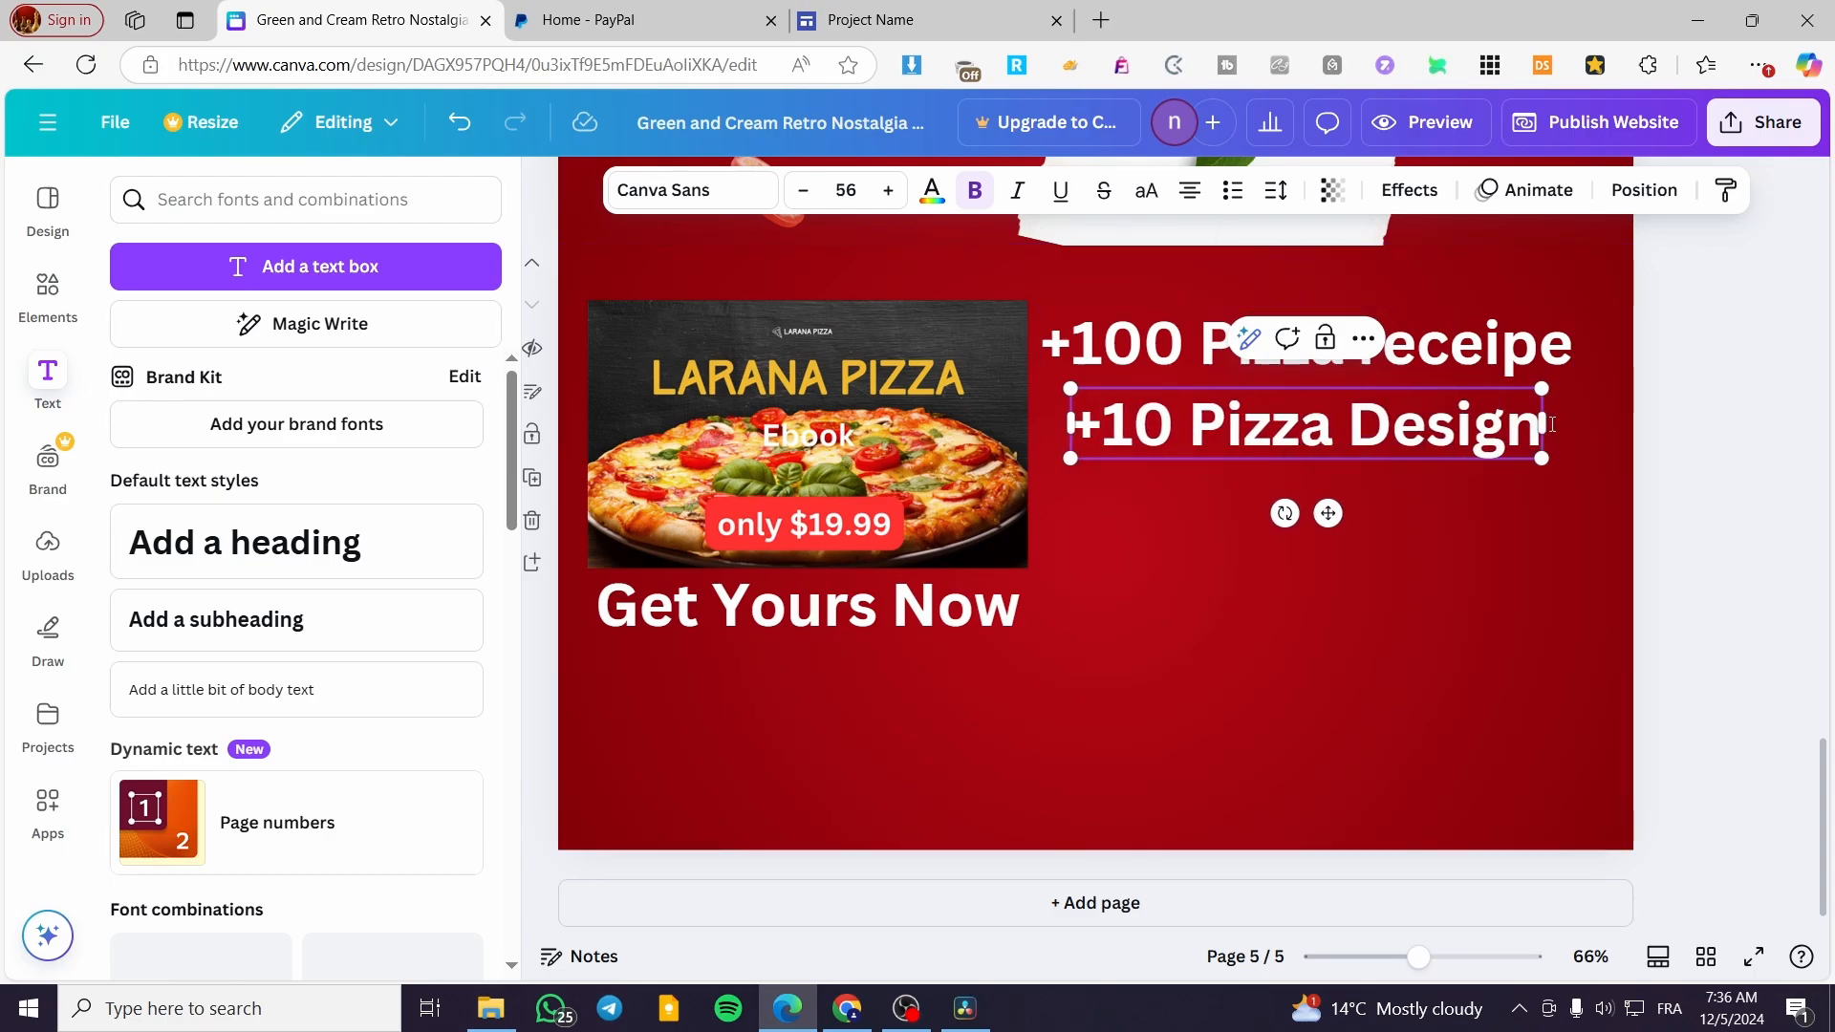
left_click(1733, 544)
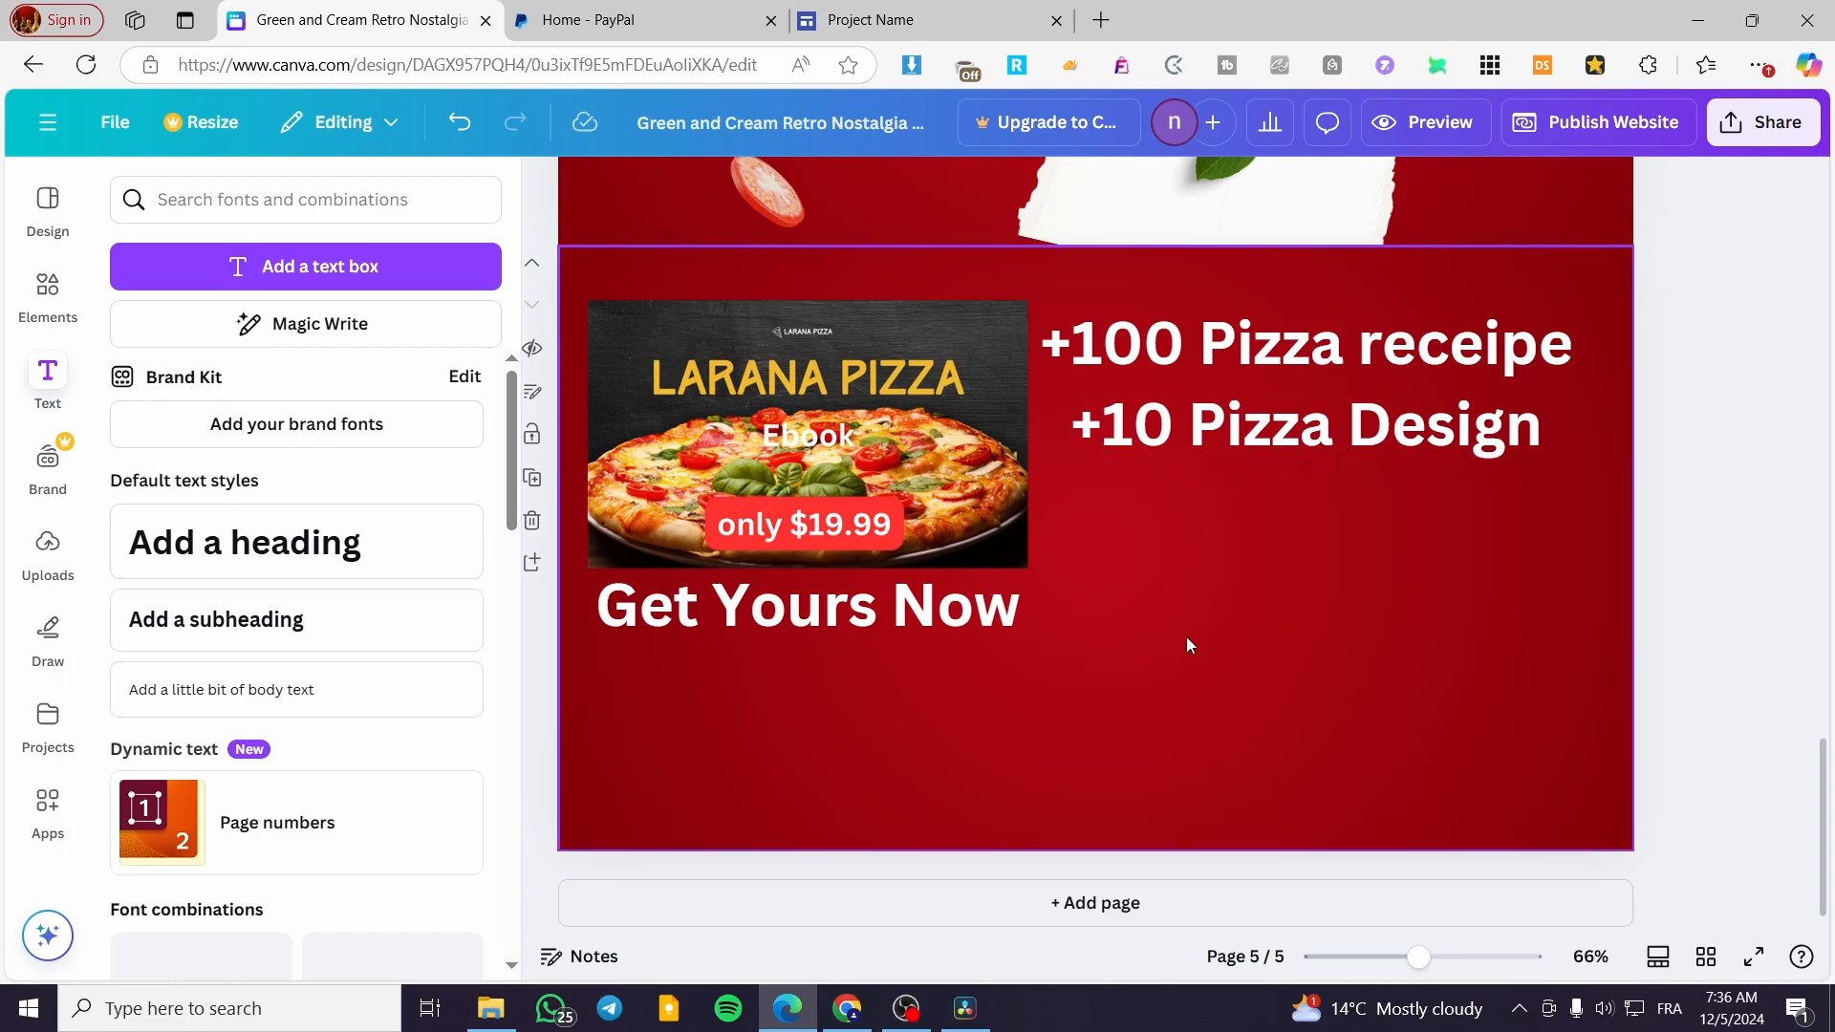
left_click(1281, 411)
left_click_drag(1281, 411, 1249, 397)
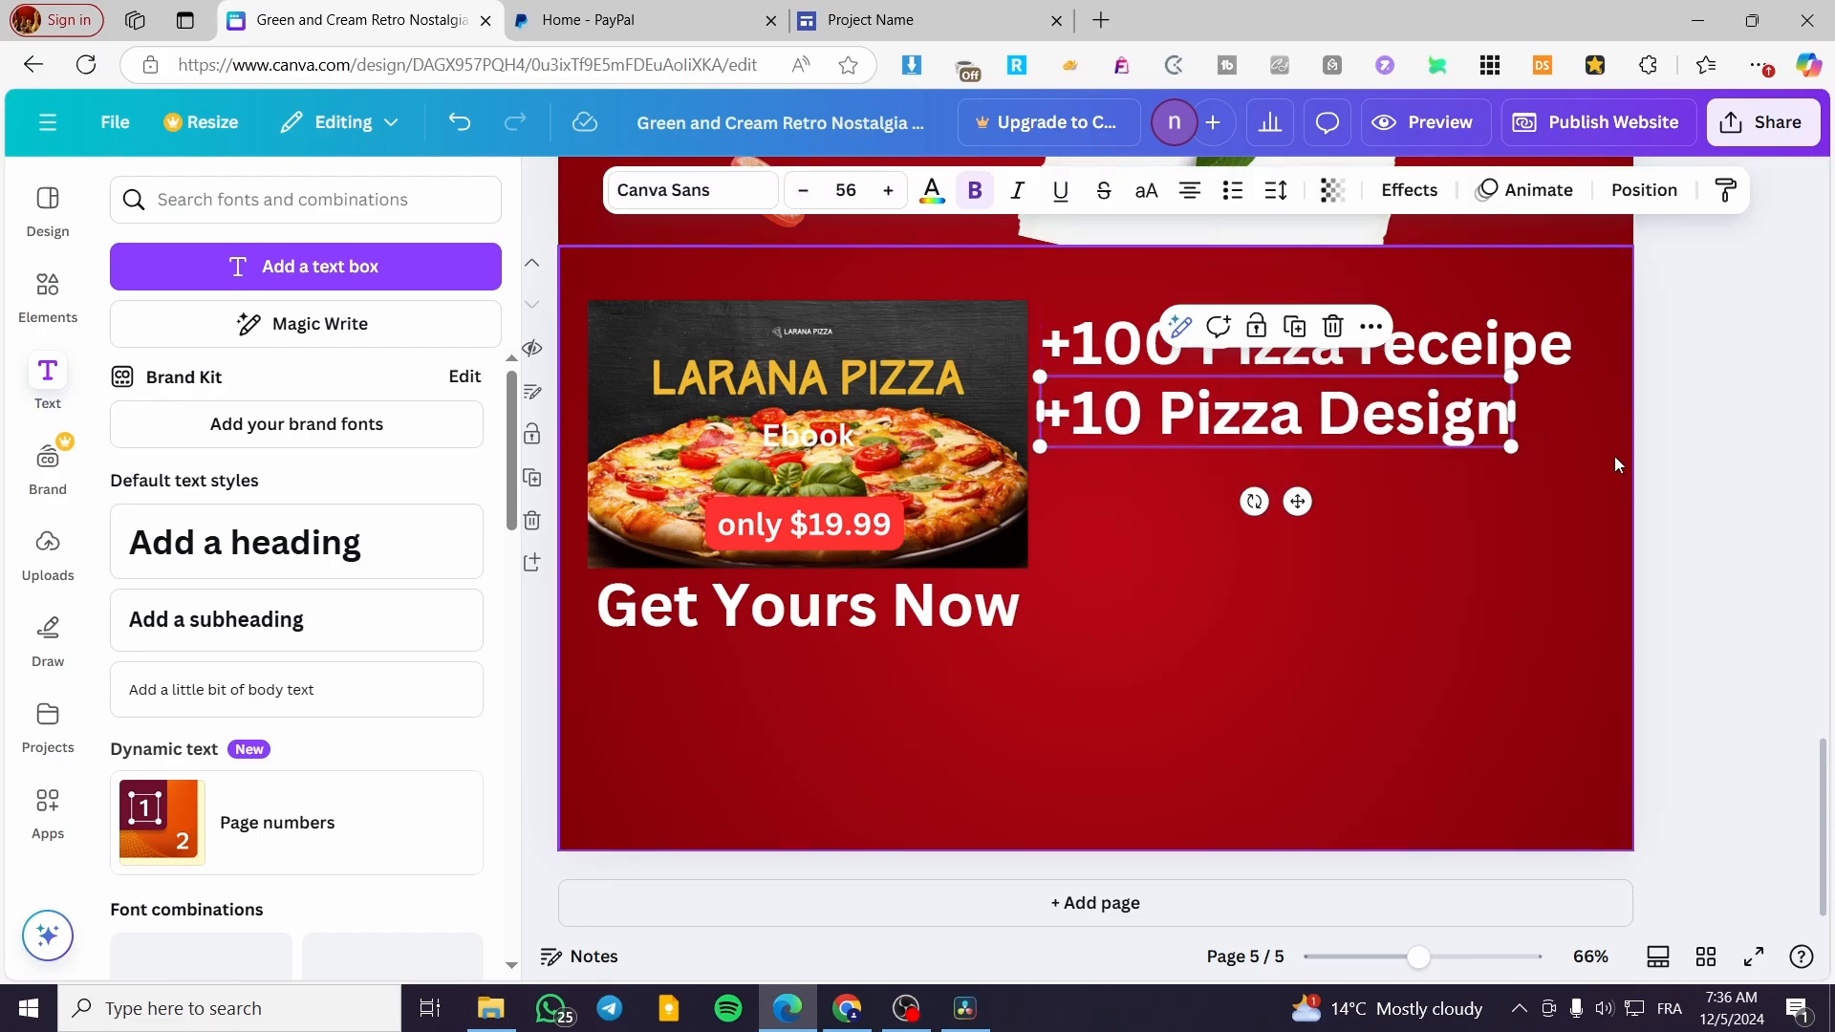
Stack four copies of the "+10 Pizza Design" line beneath it and delete all of the "+10 Pizza Design" lines
left_click_drag(1297, 500, 1295, 640)
left_click(1295, 388)
left_click(1295, 465)
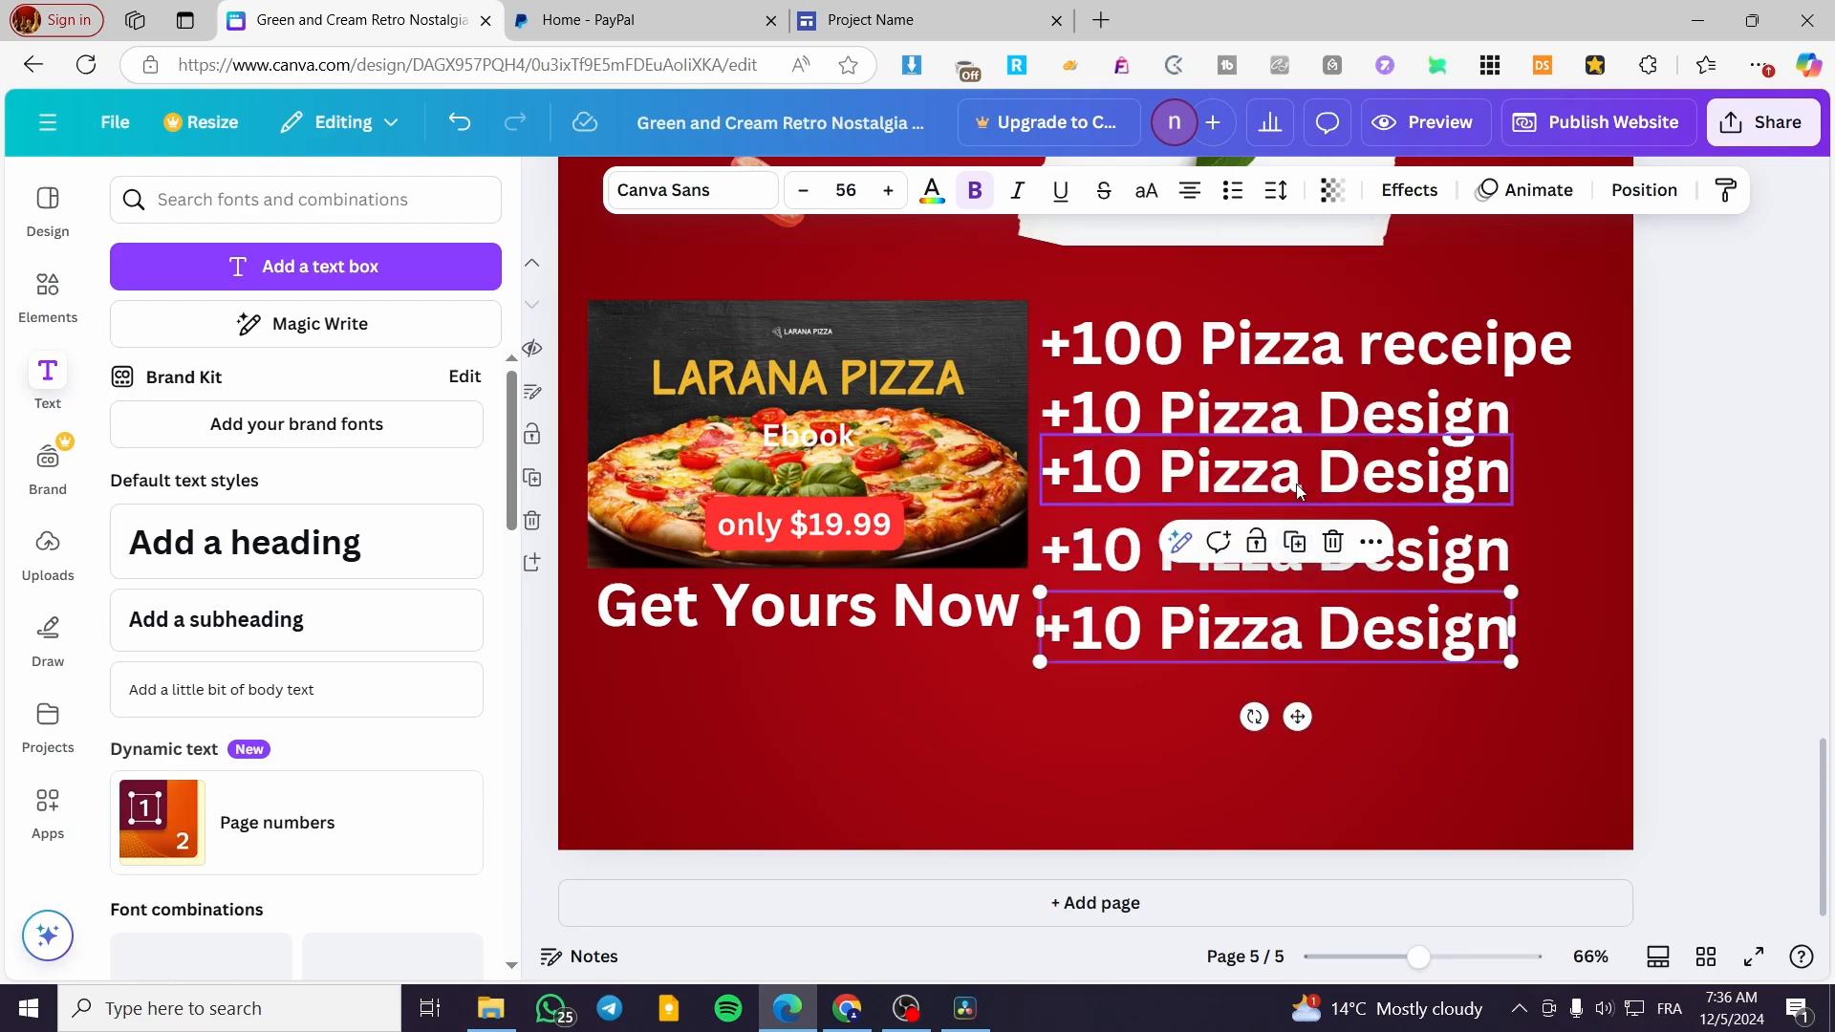
left_click(1296, 554)
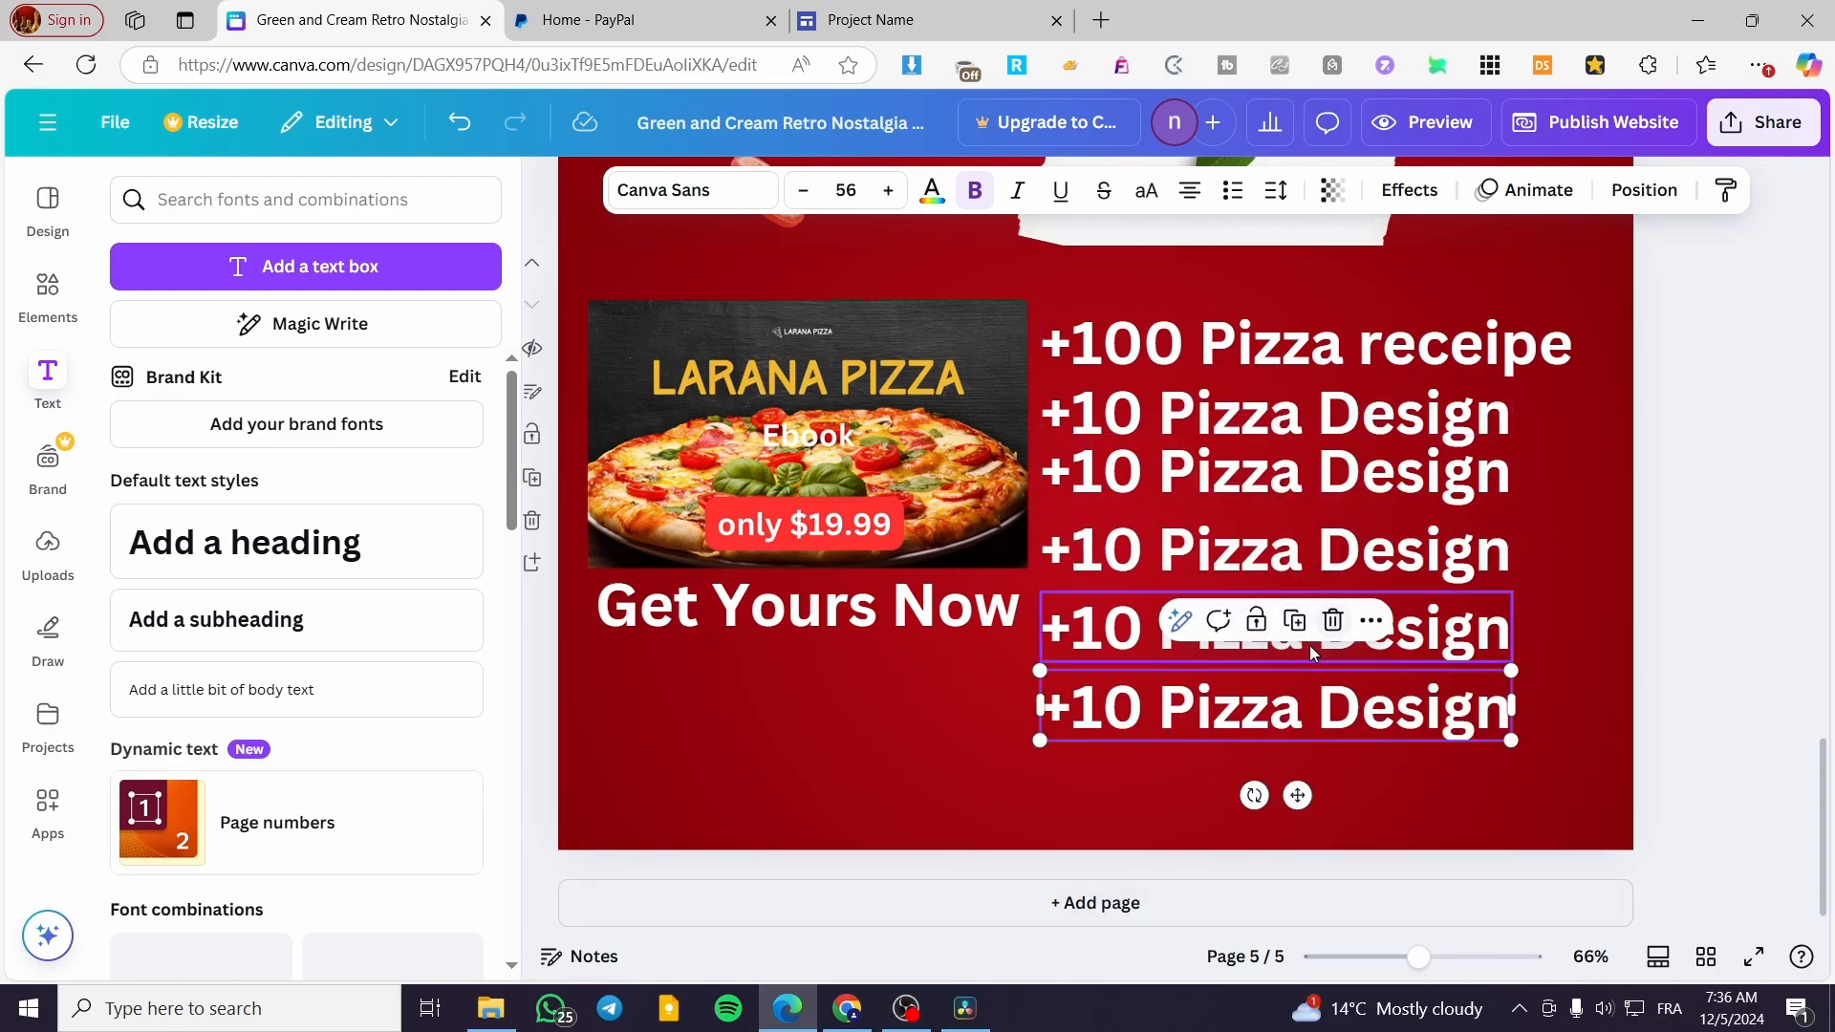
left_click(1732, 561)
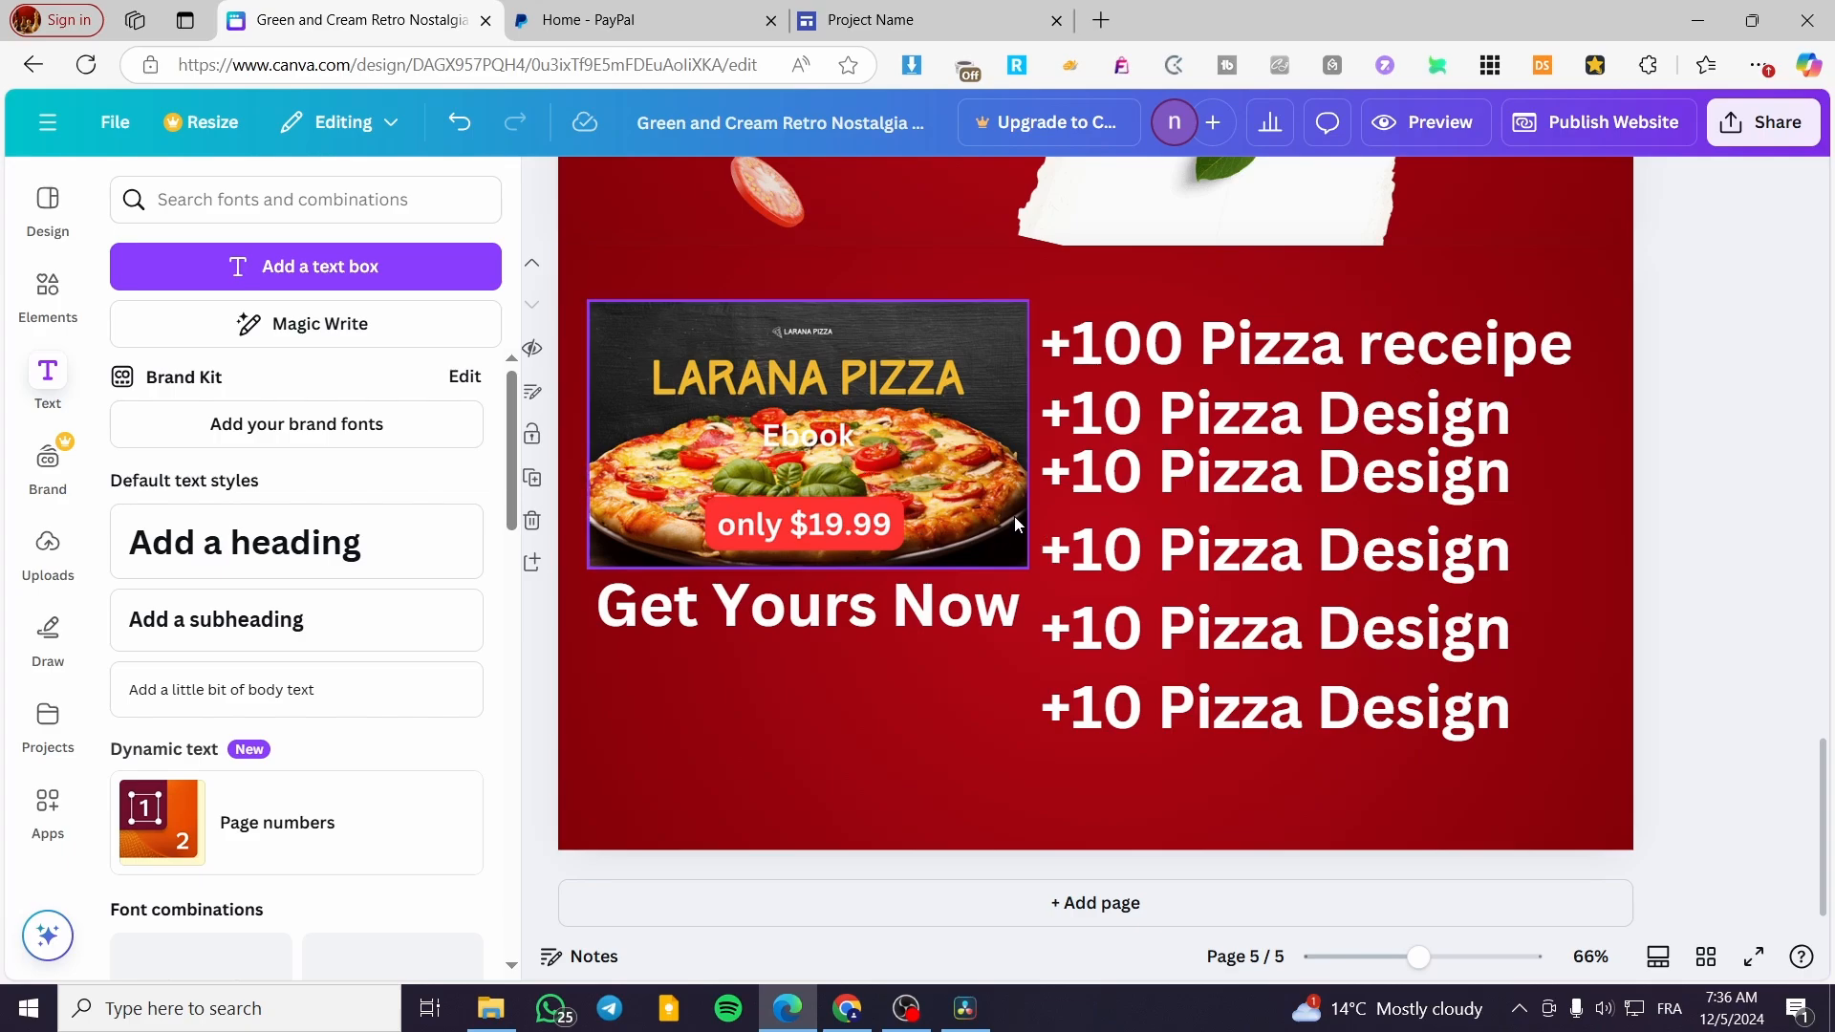
left_click_drag(1505, 770, 1300, 430)
key("Delete")
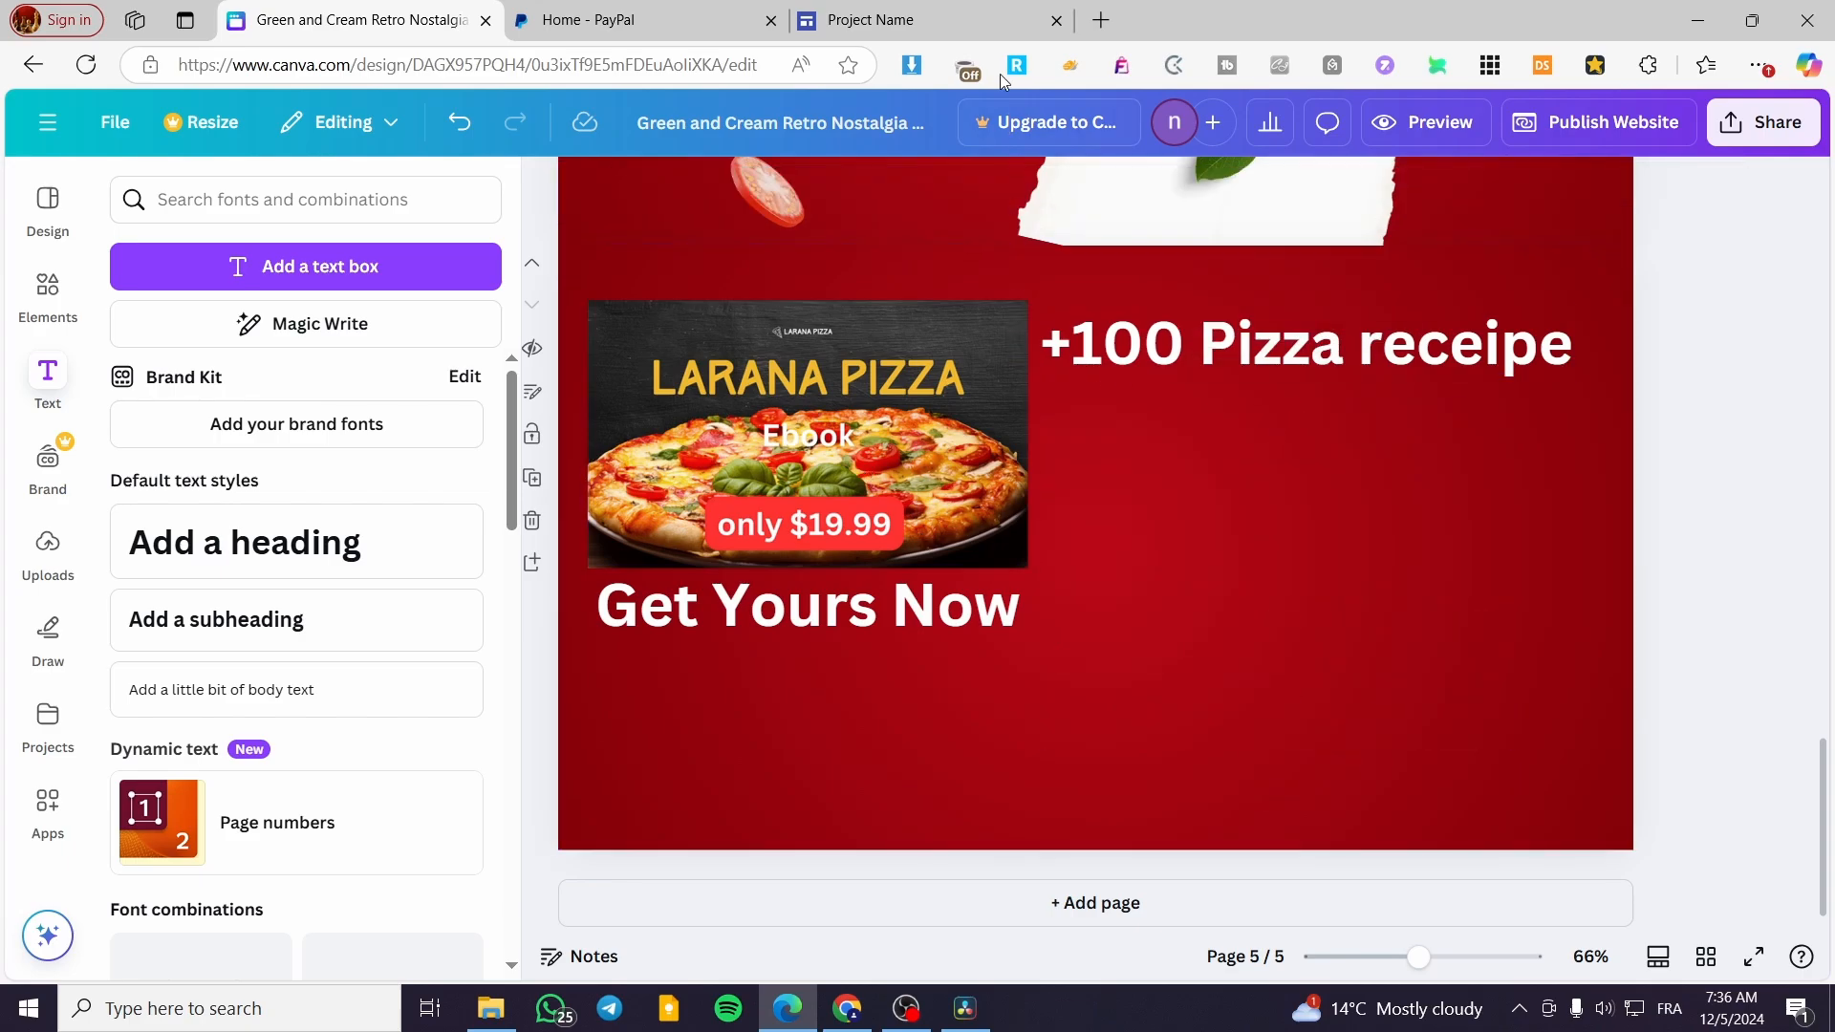
Switch to the Google Sites project and upload the downloaded pizza ebook cover PNG into the empty image placeholder
left_click(871, 19)
left_click(431, 455)
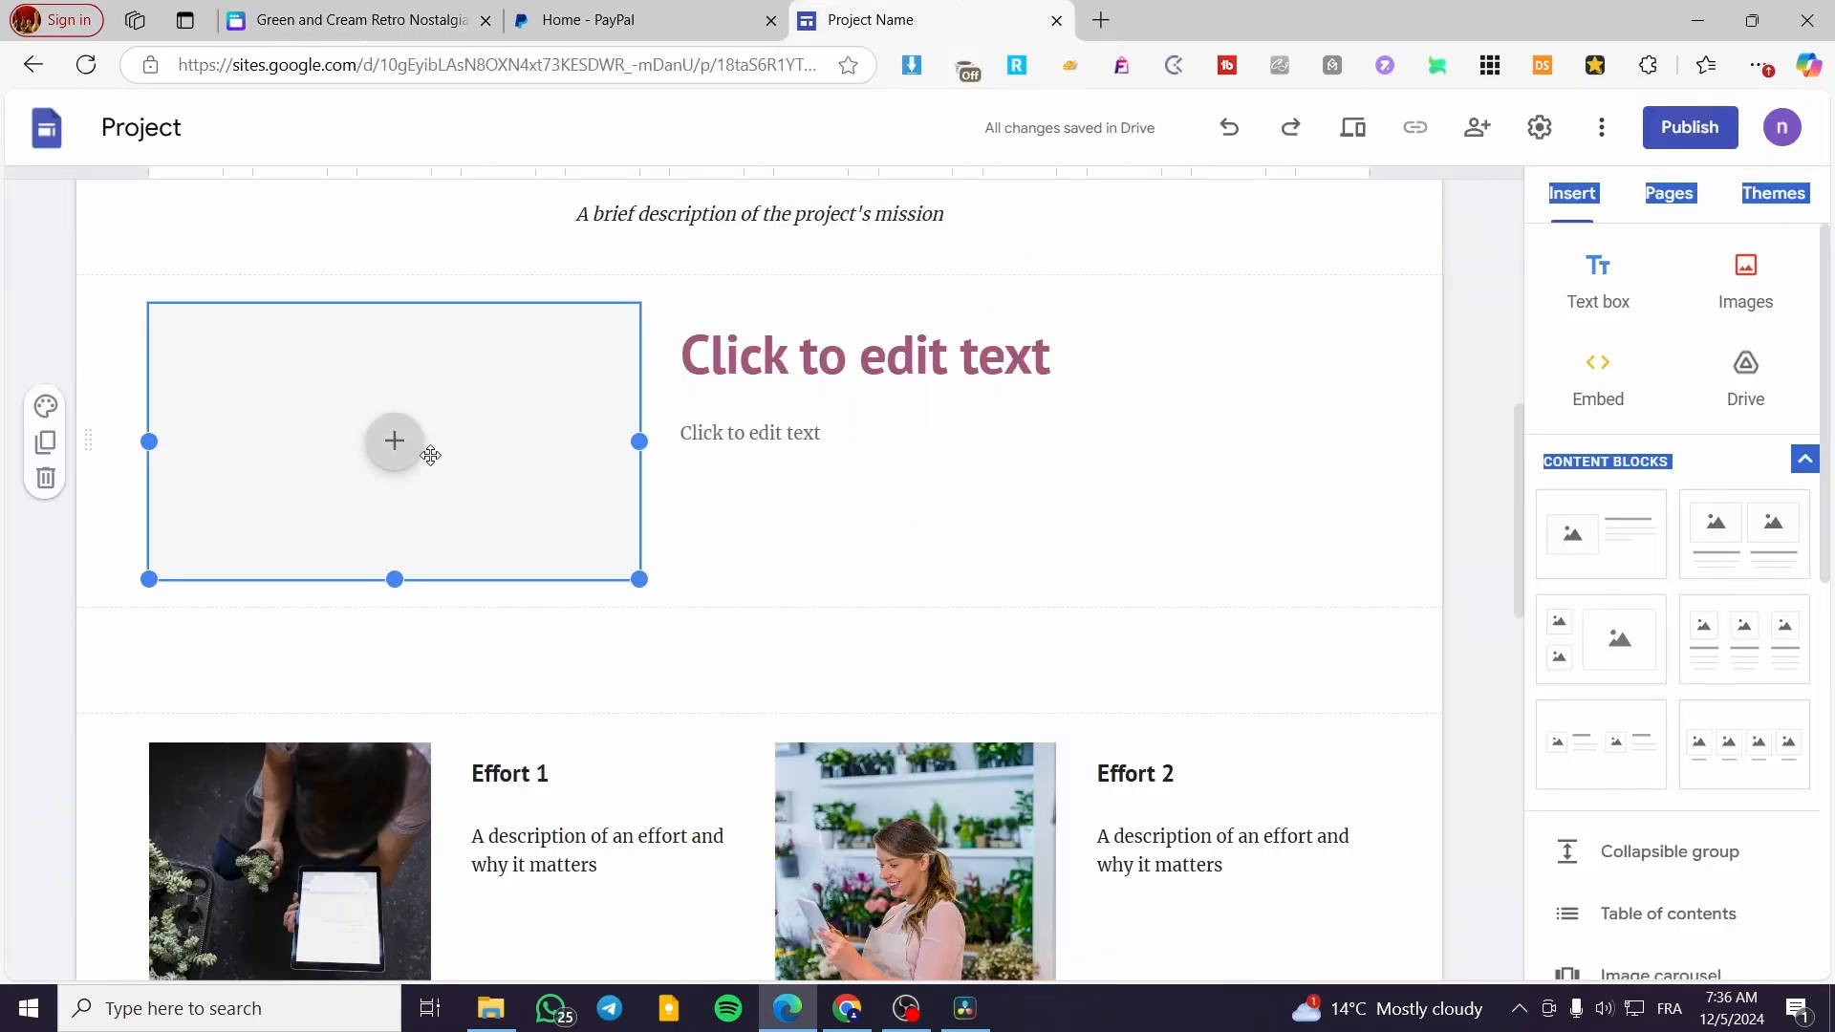
left_click(395, 457)
left_click(514, 399)
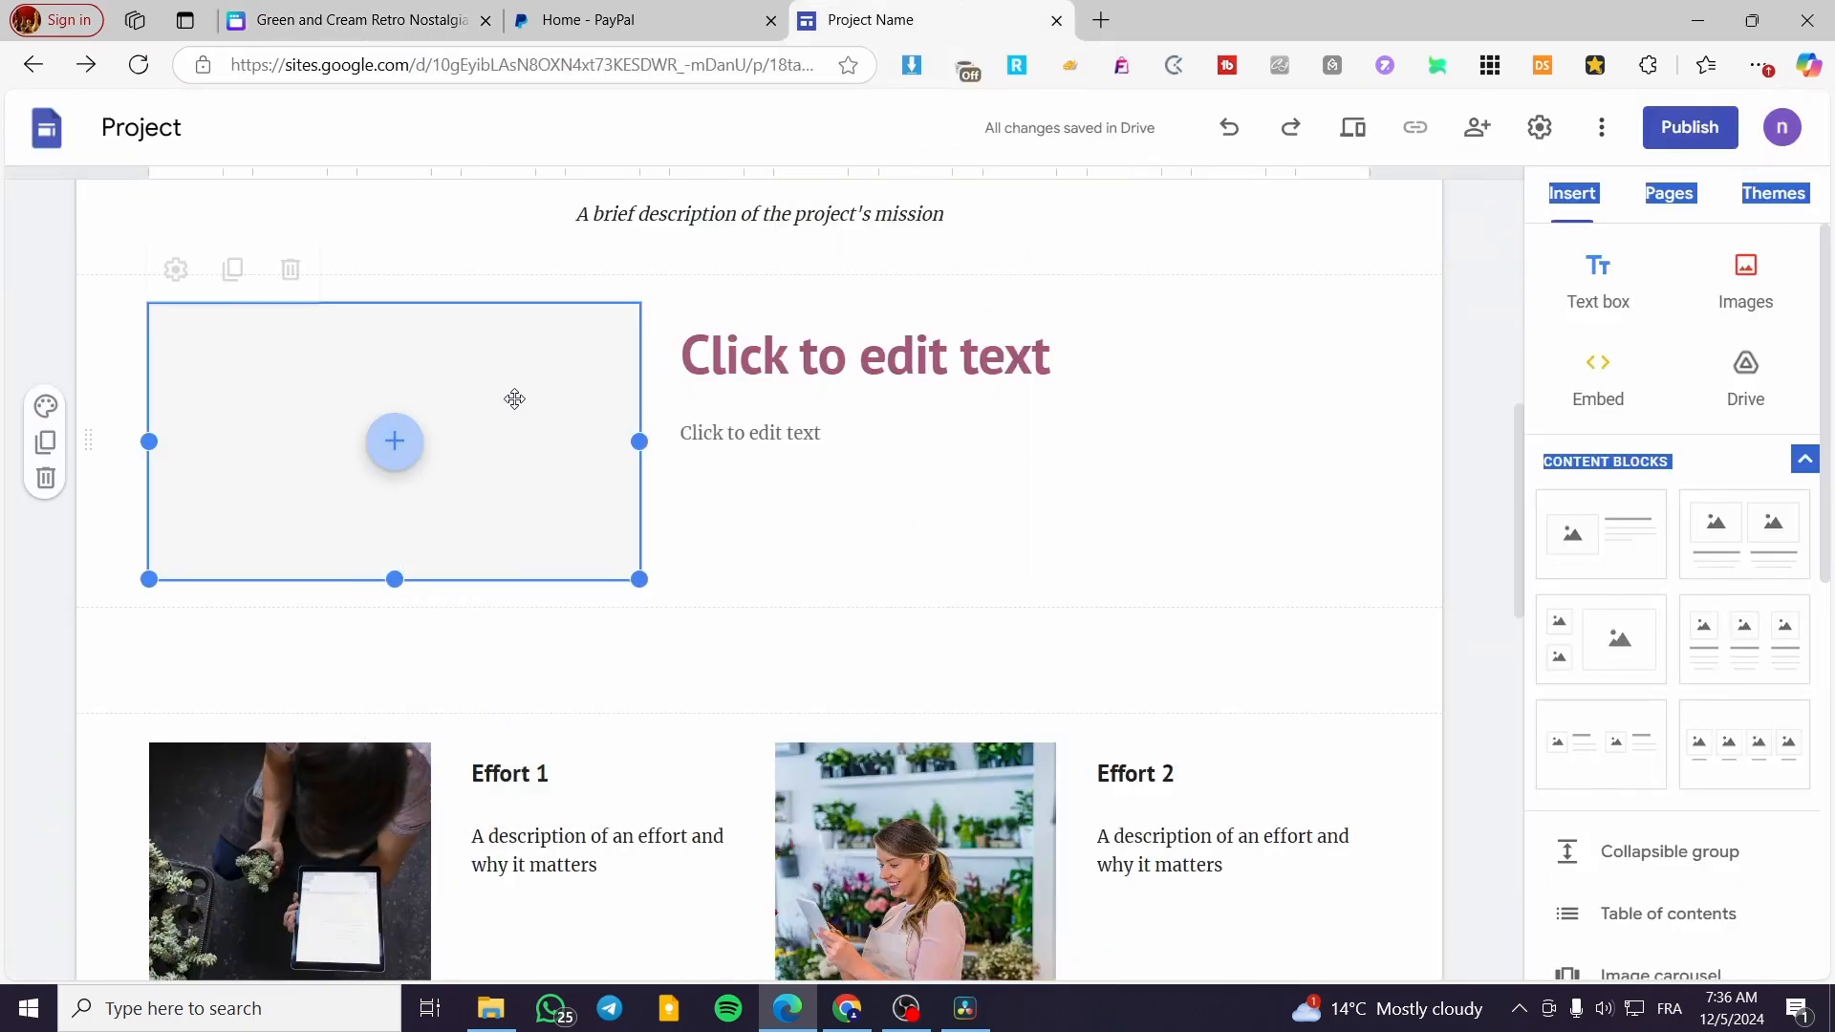
left_click(395, 456)
left_click(464, 521)
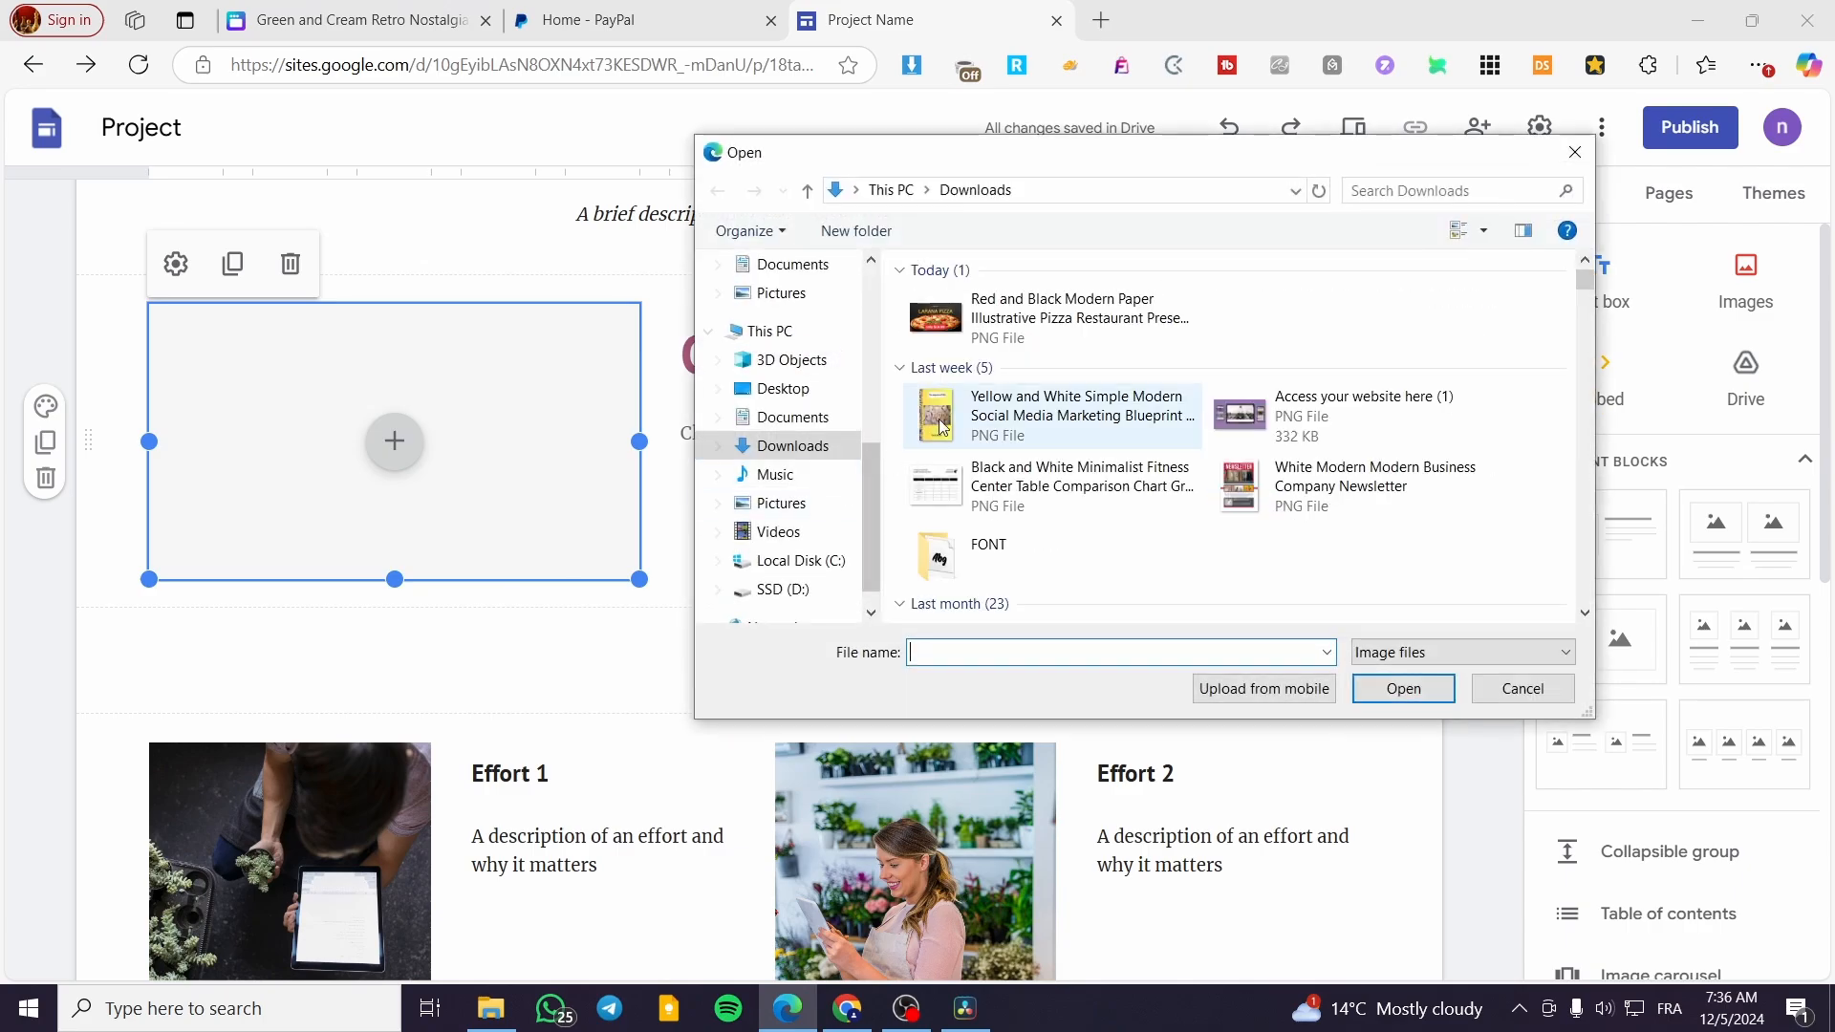
double_click(1080, 318)
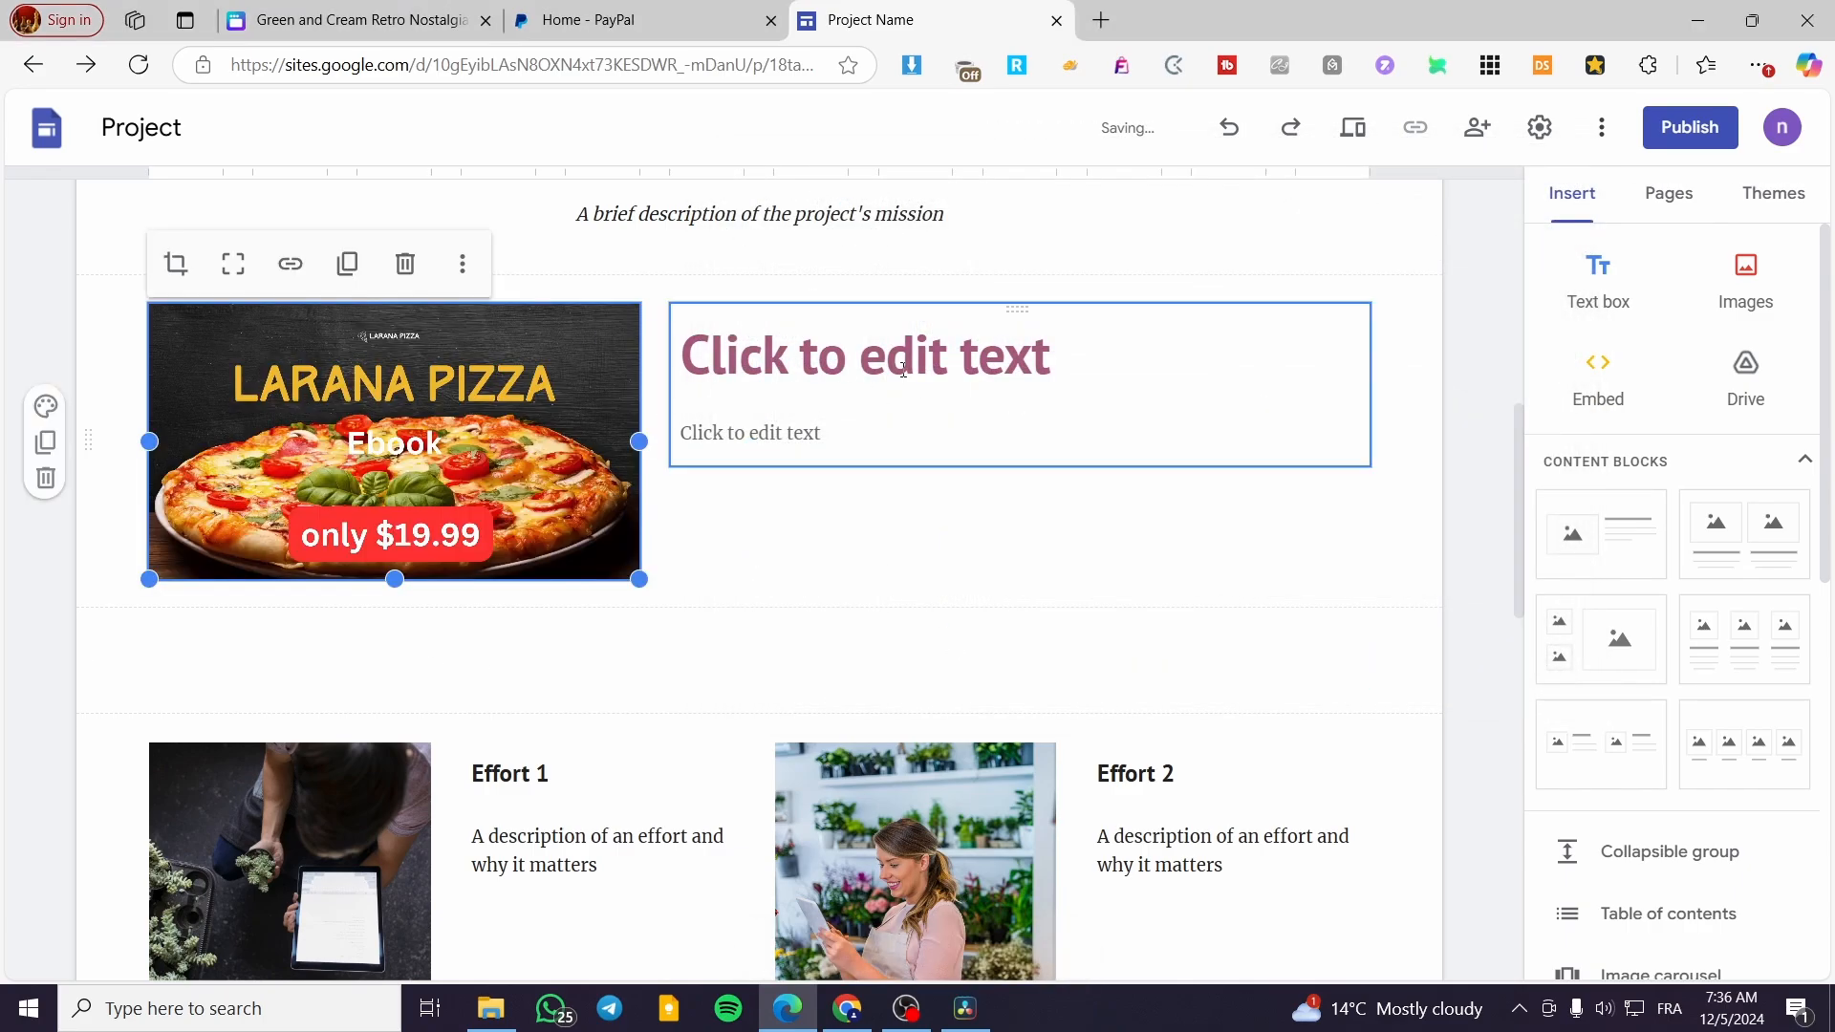
Set the title beside the ebook cover to "Pizza Catalog from Jack's"
left_click(903, 370)
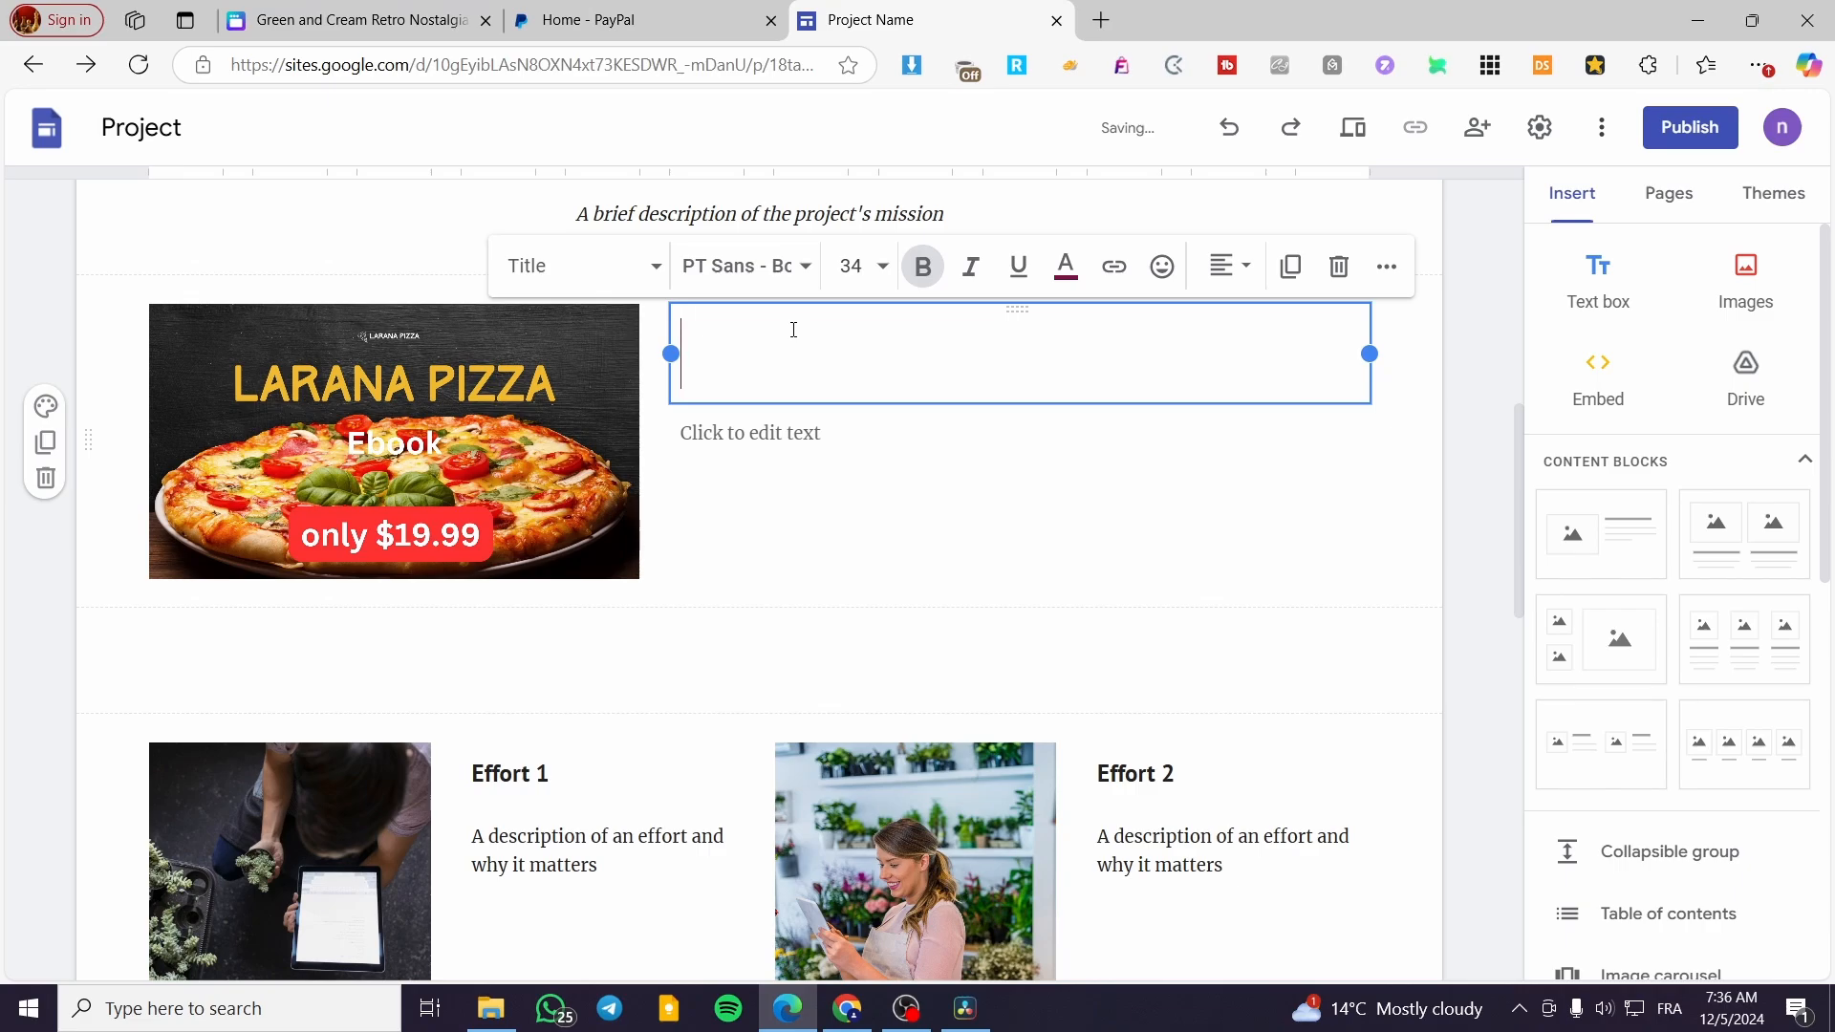
type("Pizza ")
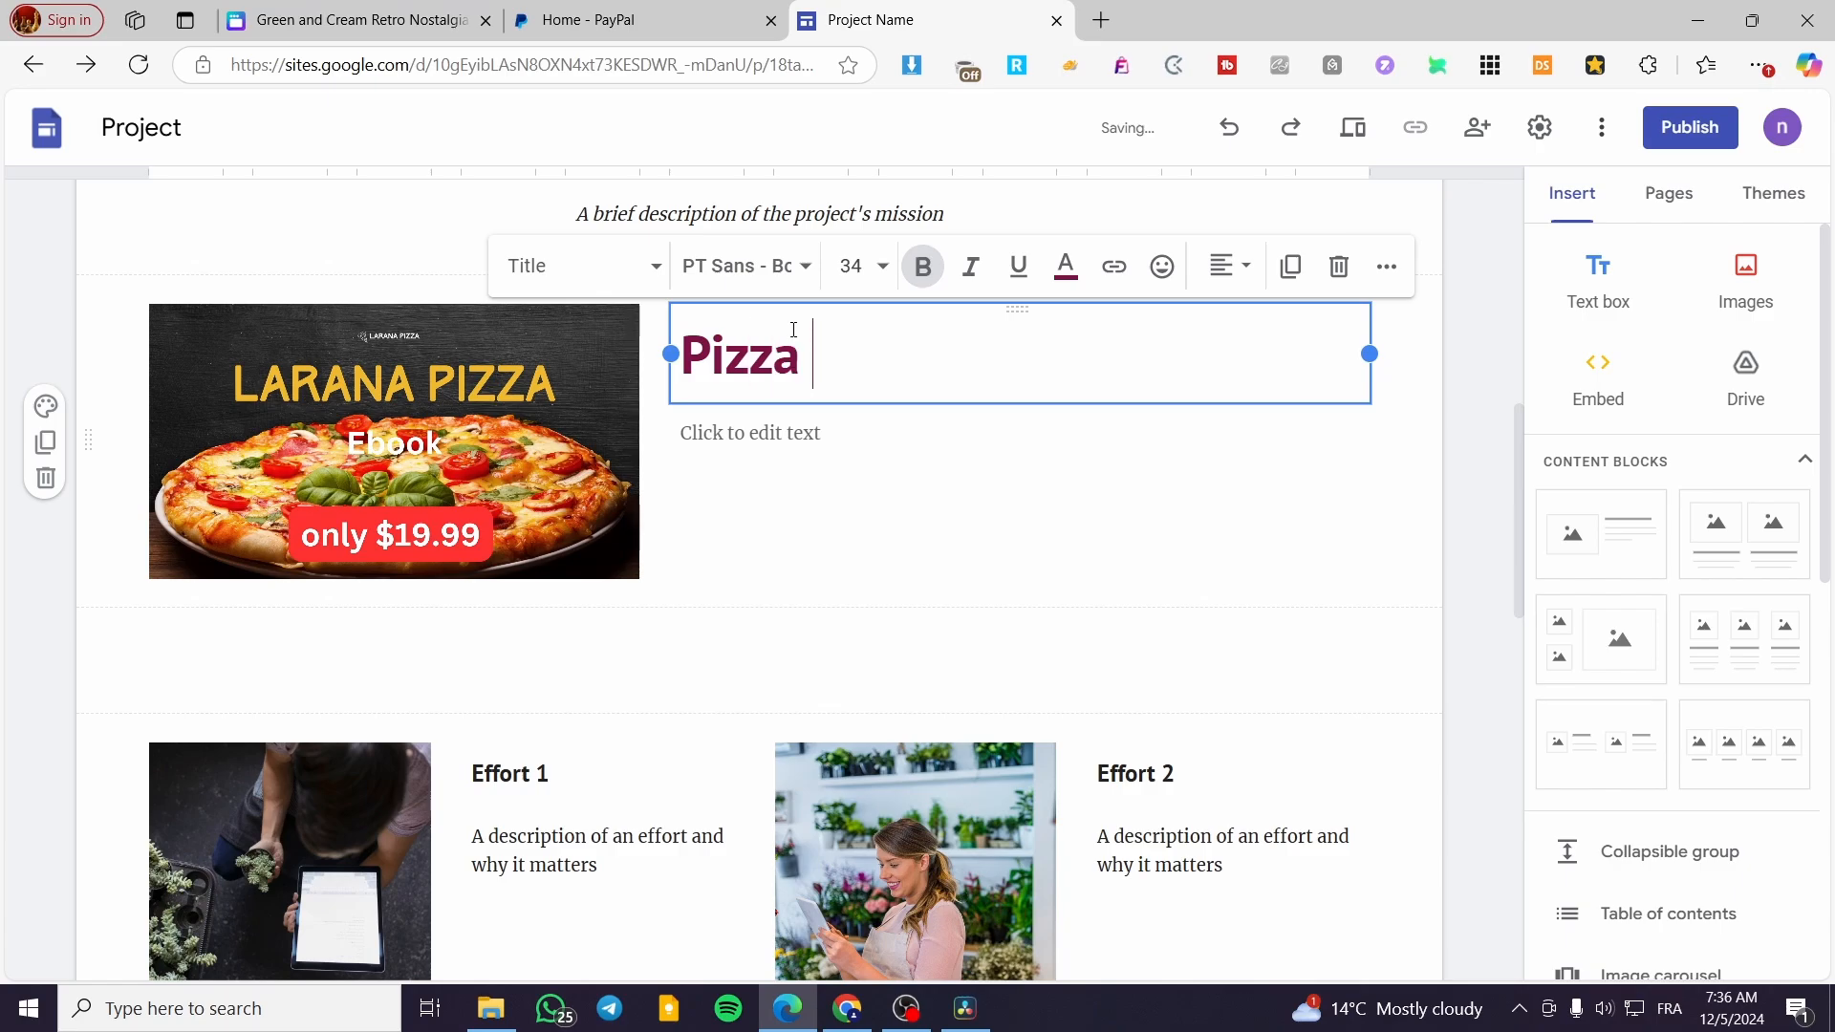
type("Catalog")
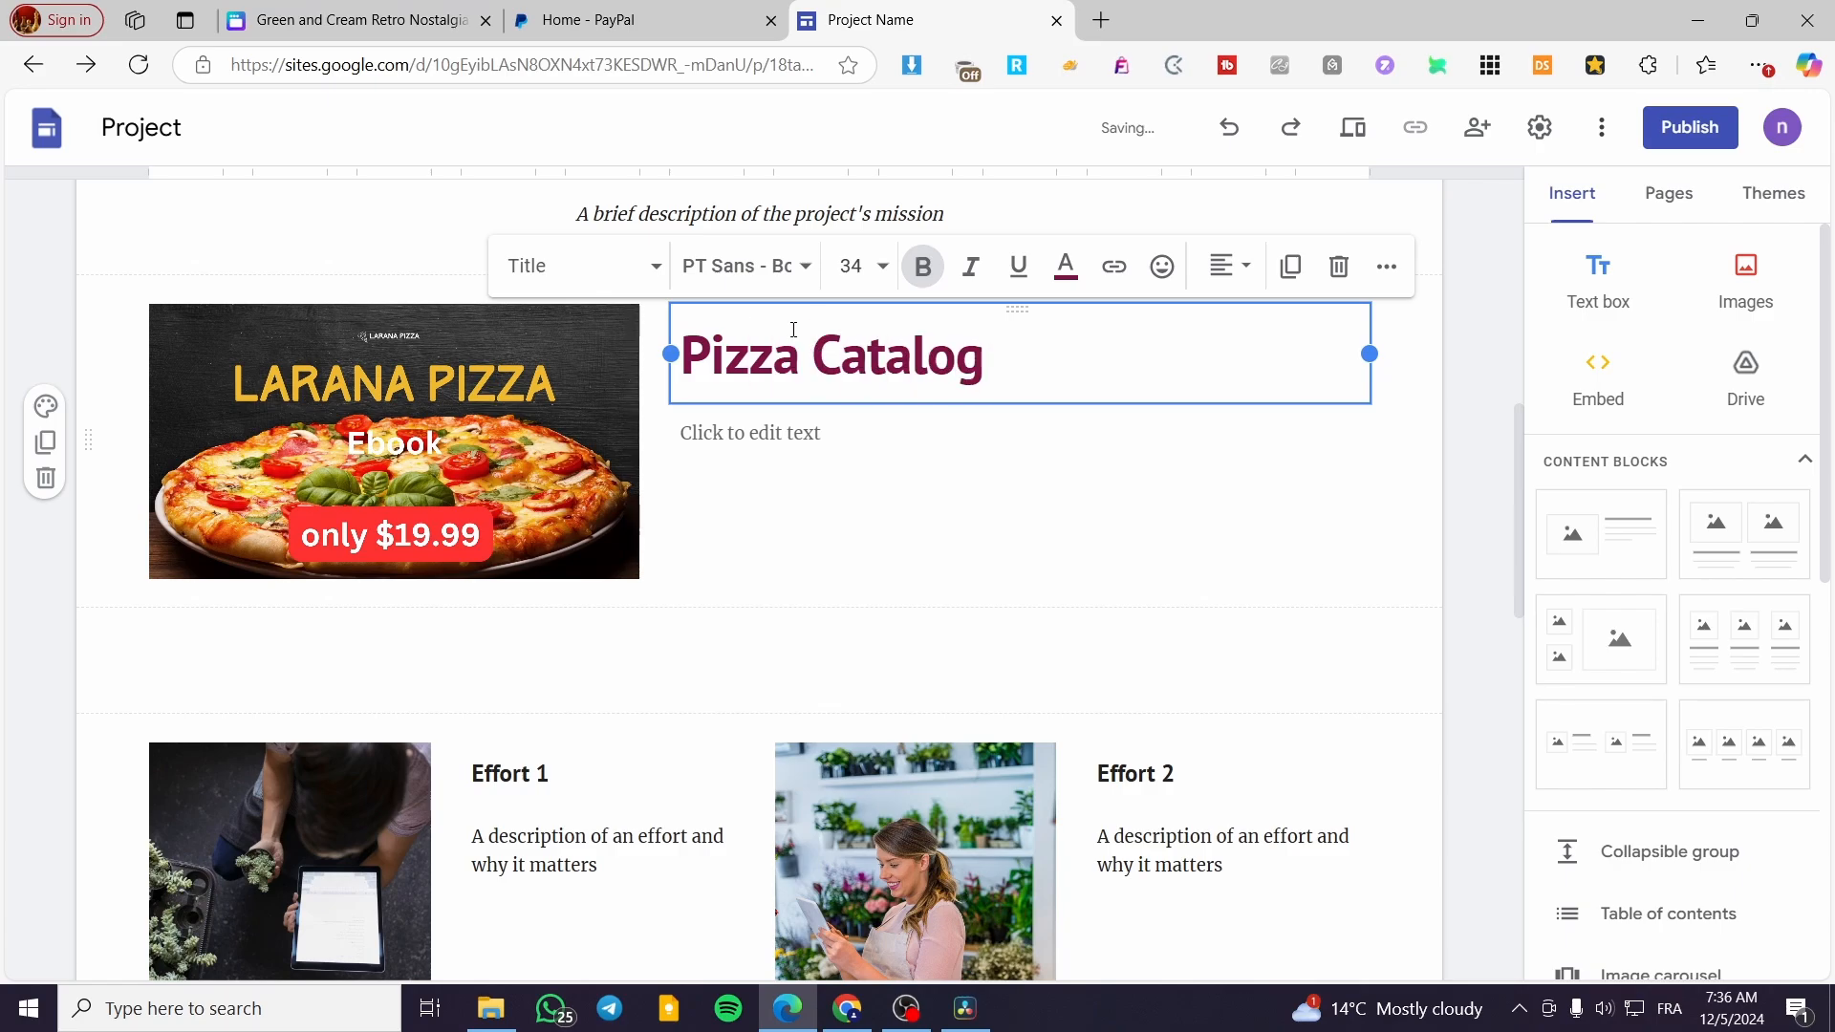
type(" from")
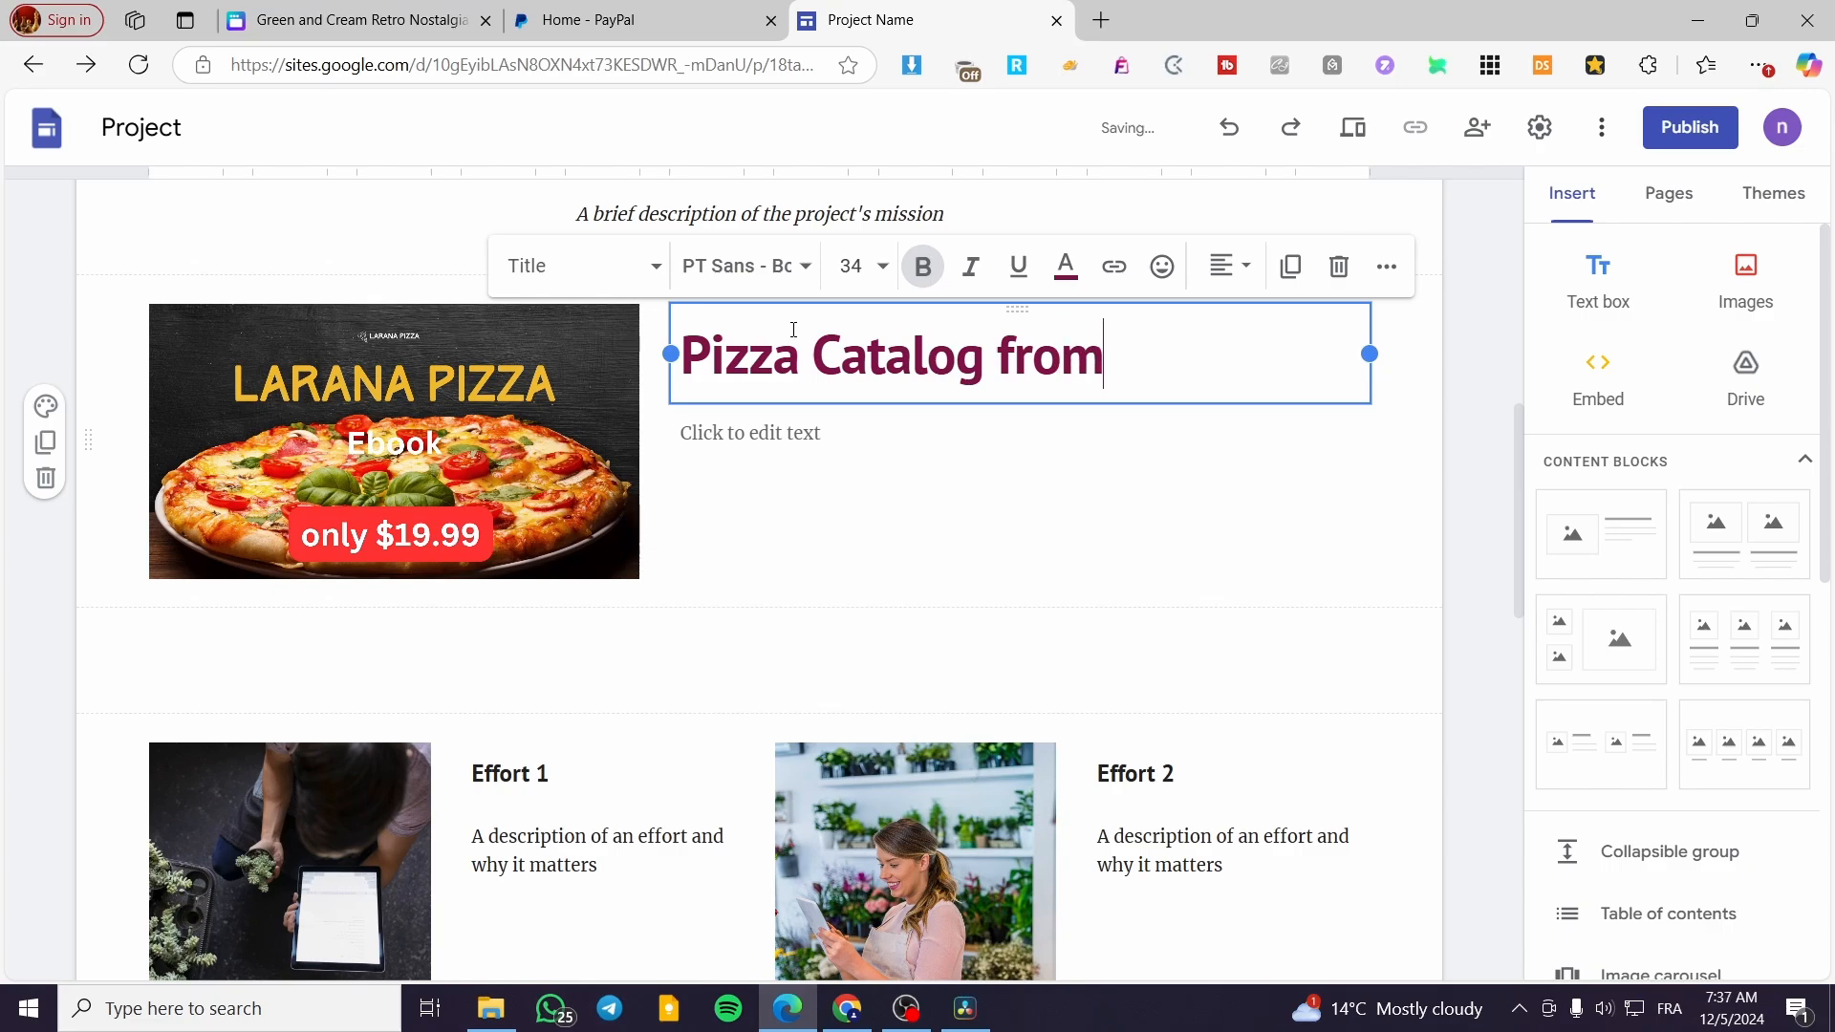
type(" Jack's")
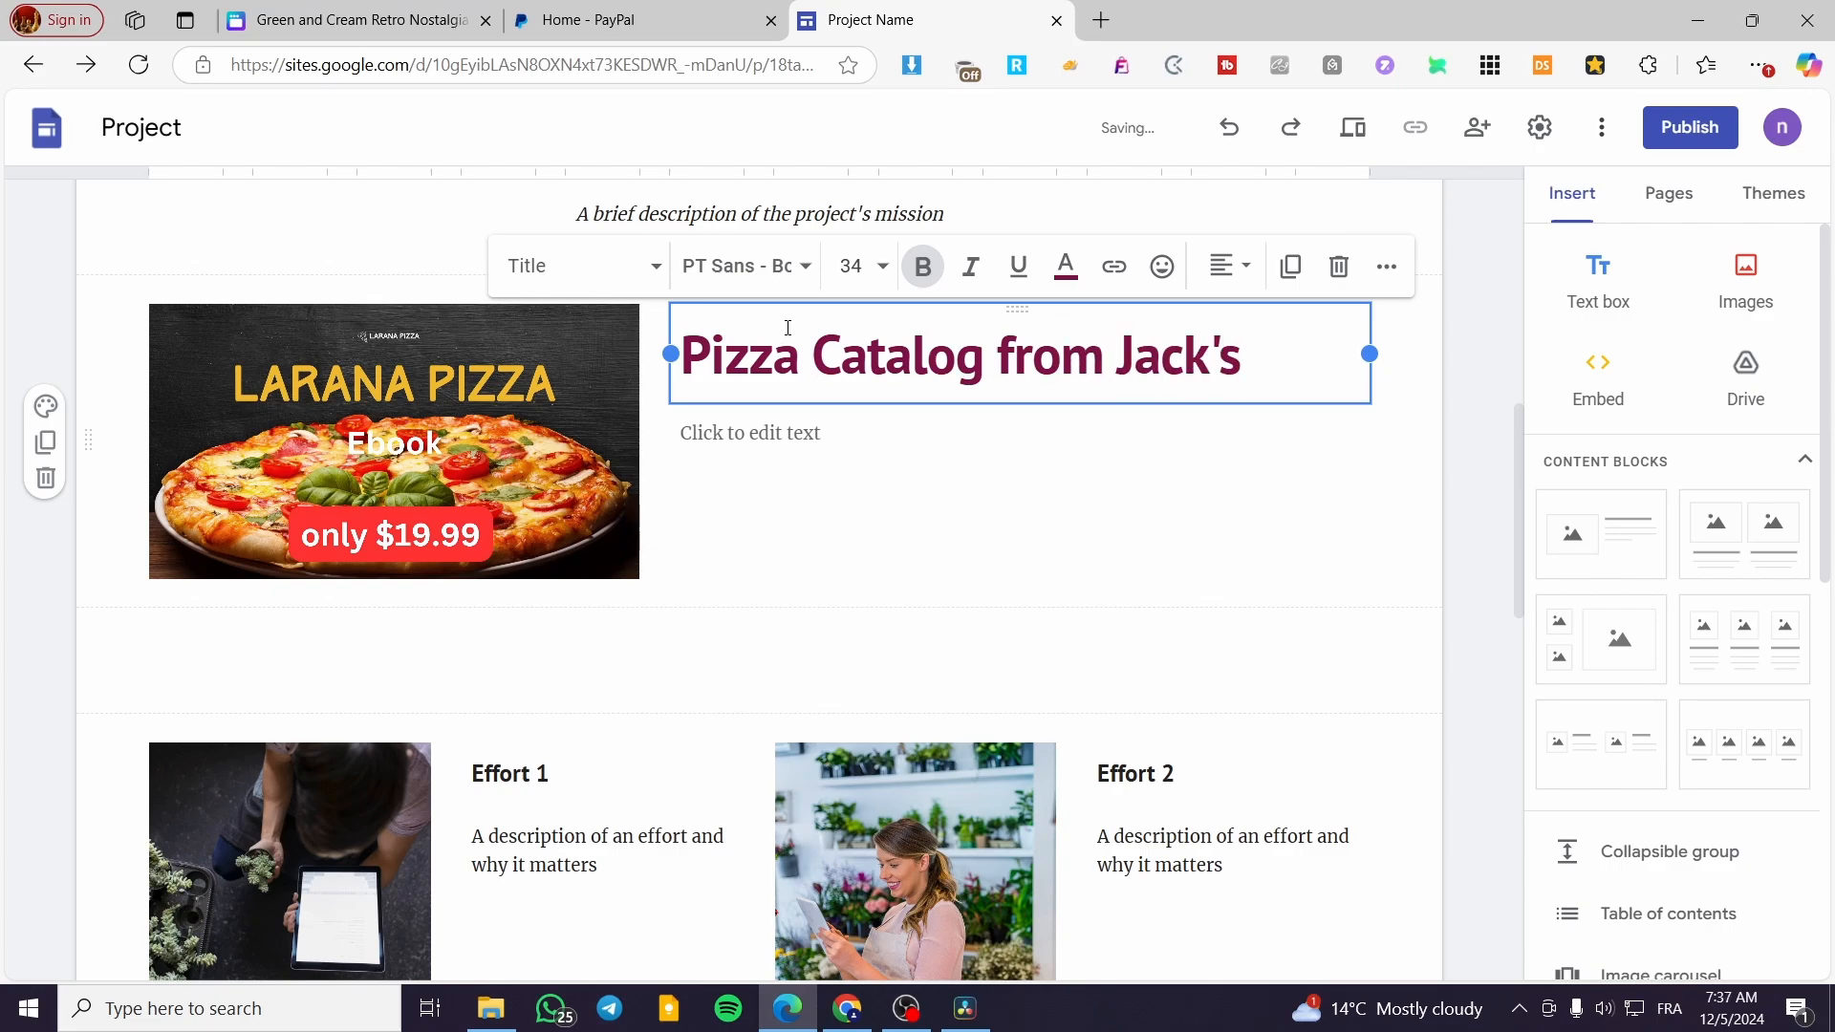
Fill in the description below the title with "You will get a digital ebook containing a lot of reeceipes"
left_click(760, 430)
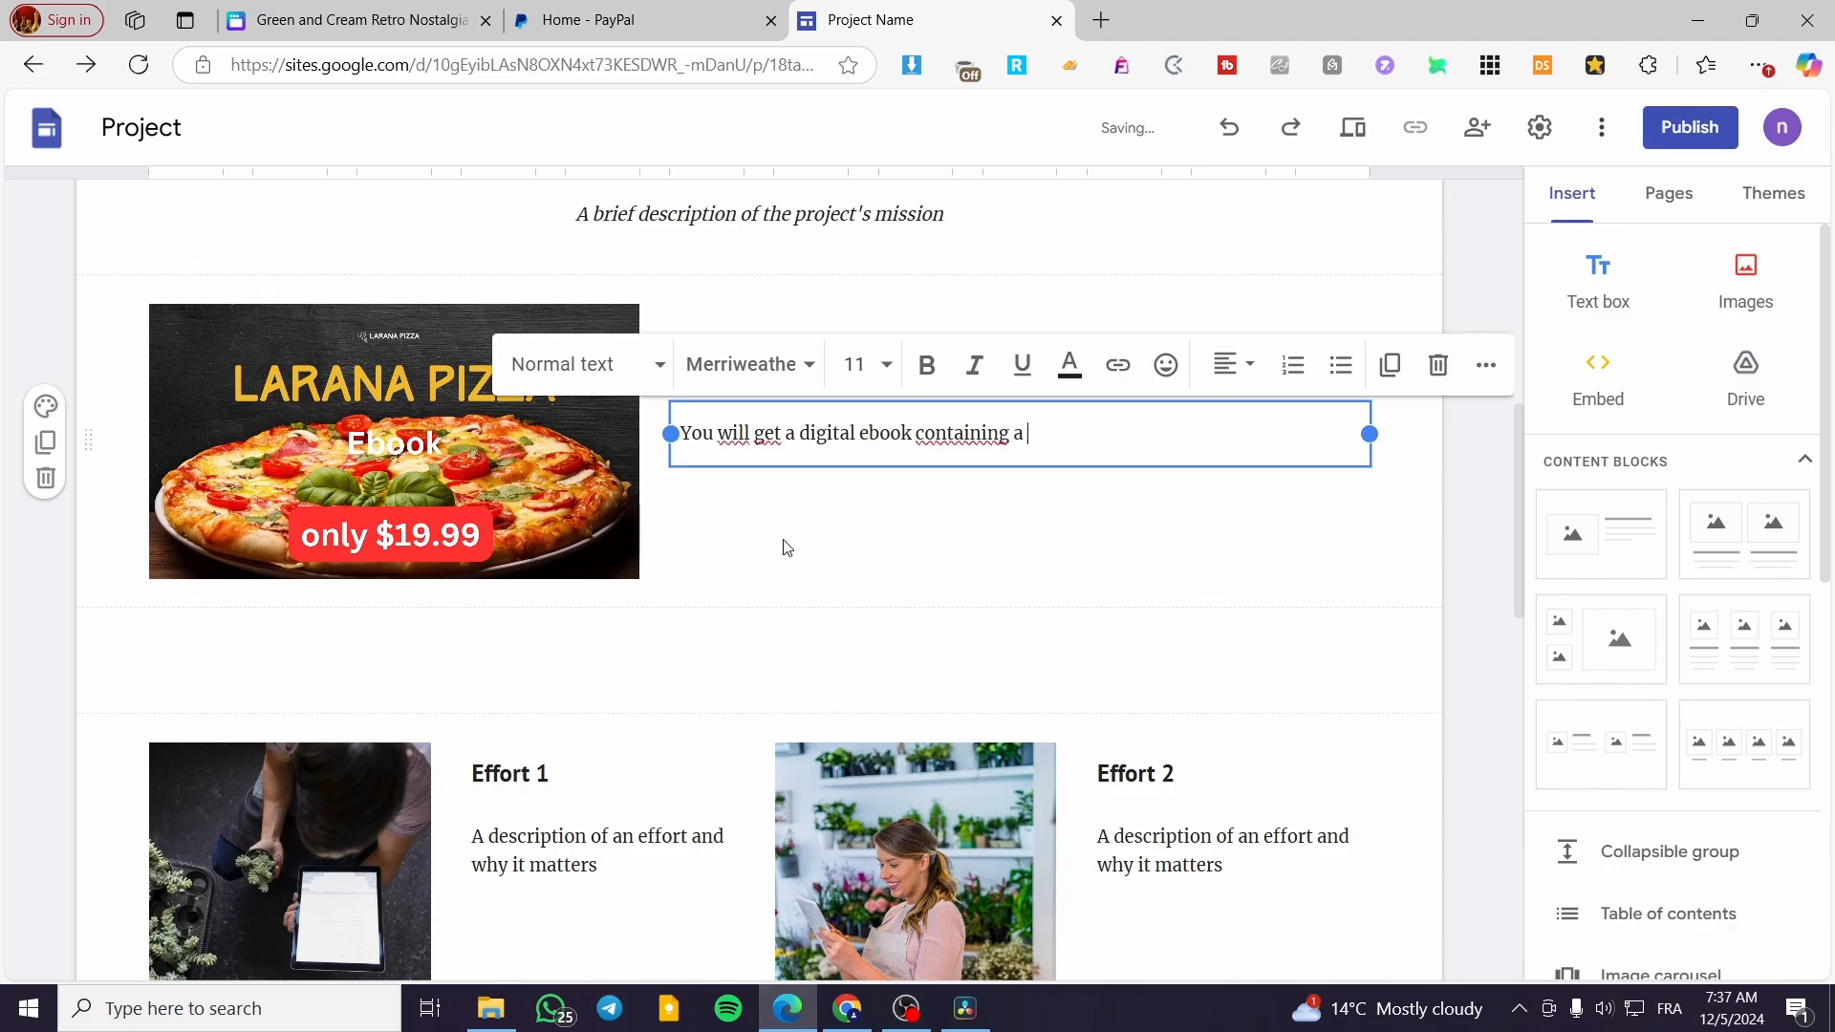
type("lot of receipes")
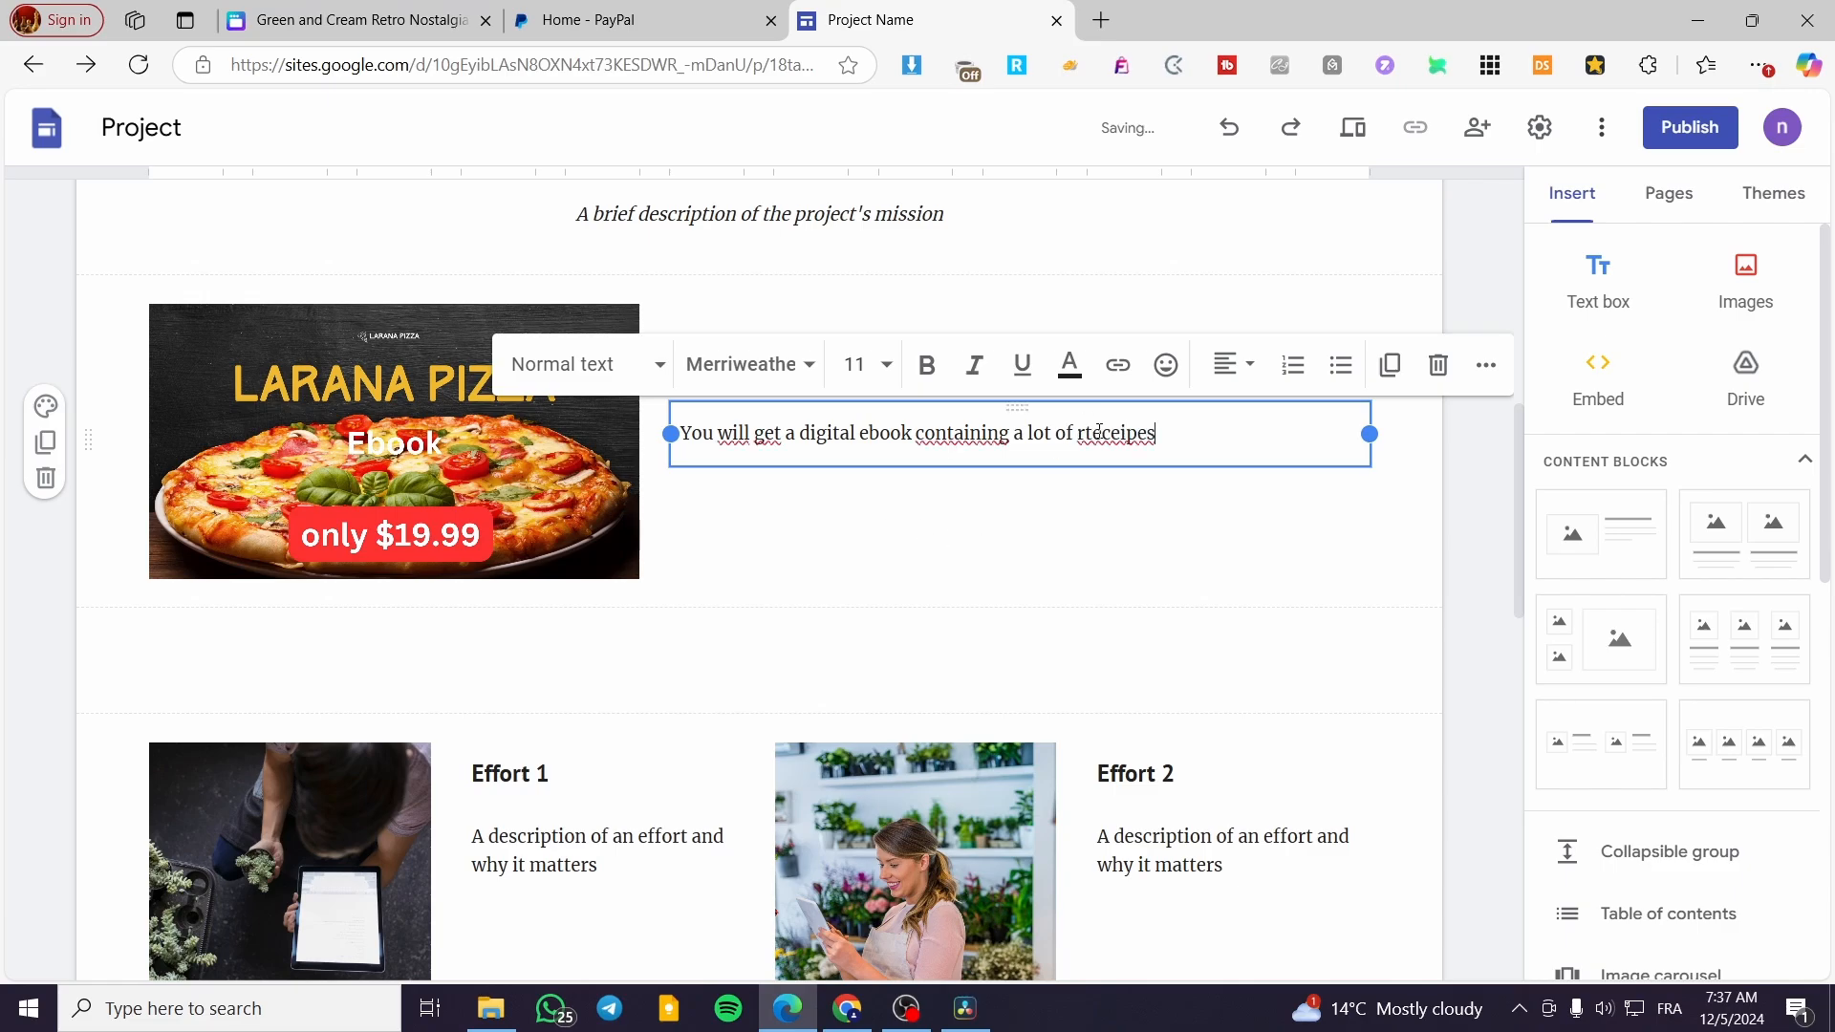
left_click(1120, 502)
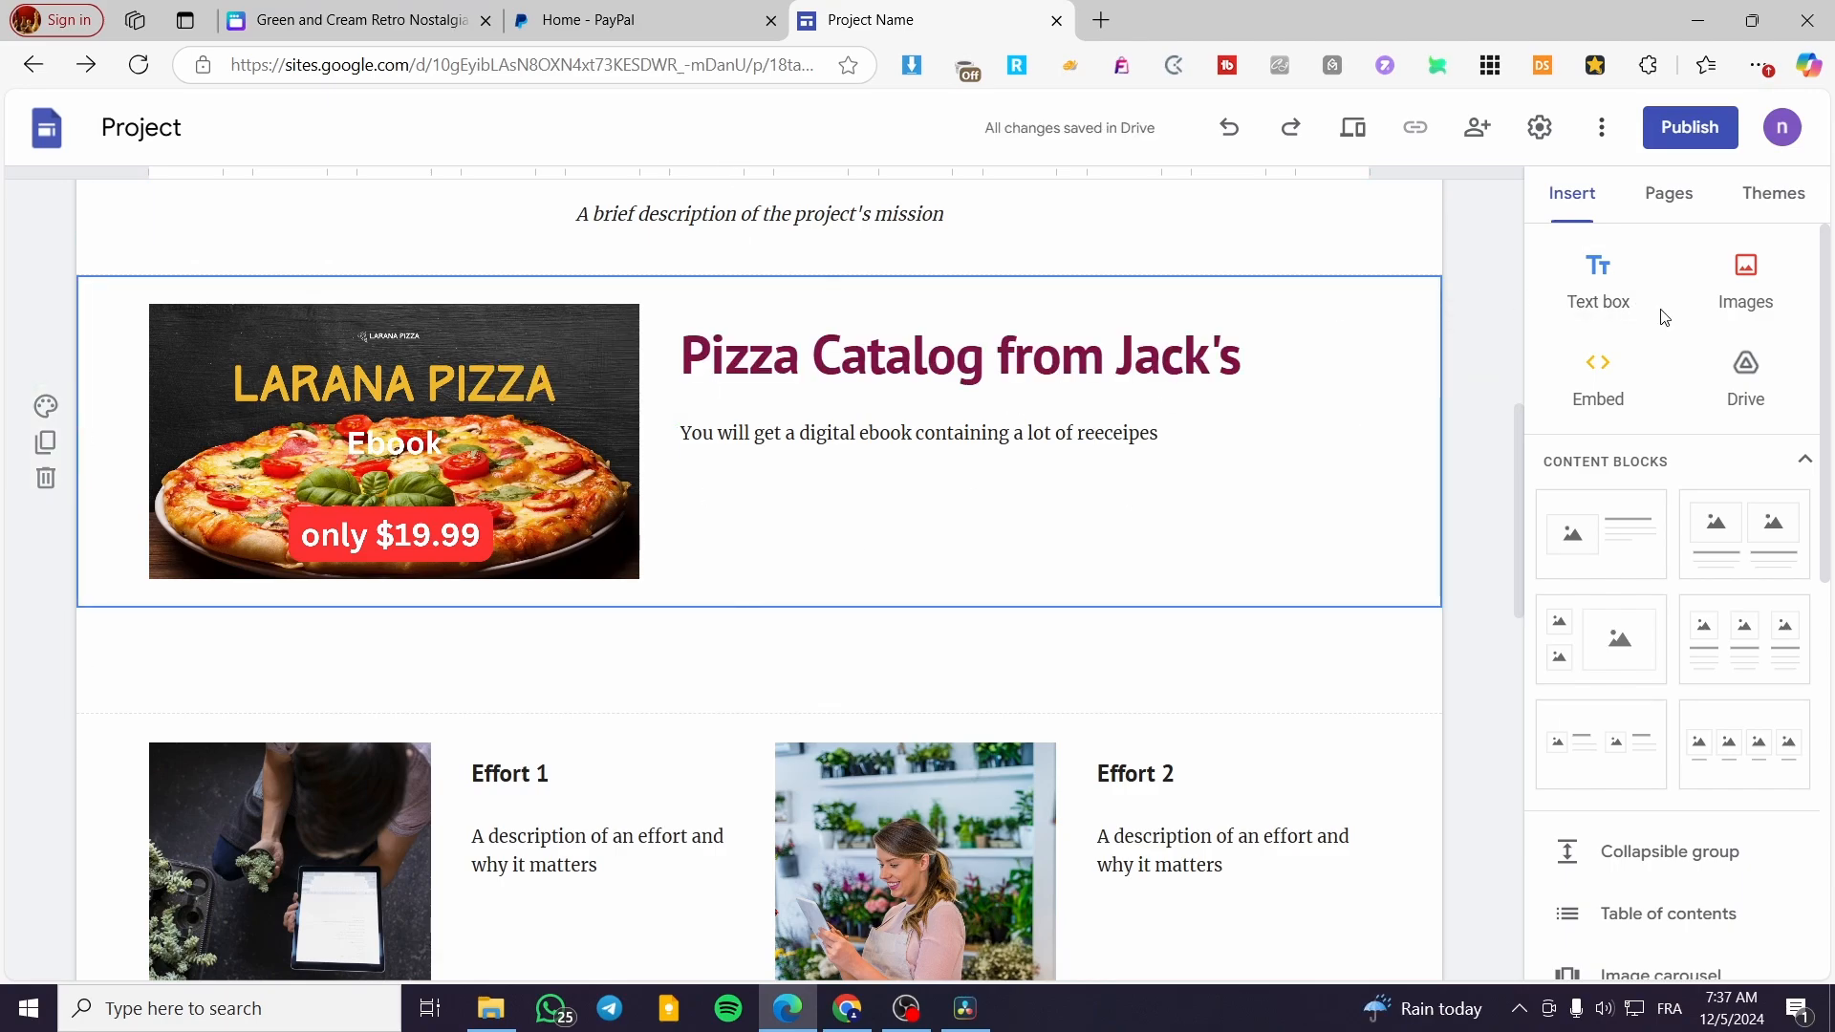
Switch to PayPal, open PayPal Checkout and start setting up the site to accept payments
left_click(677, 16)
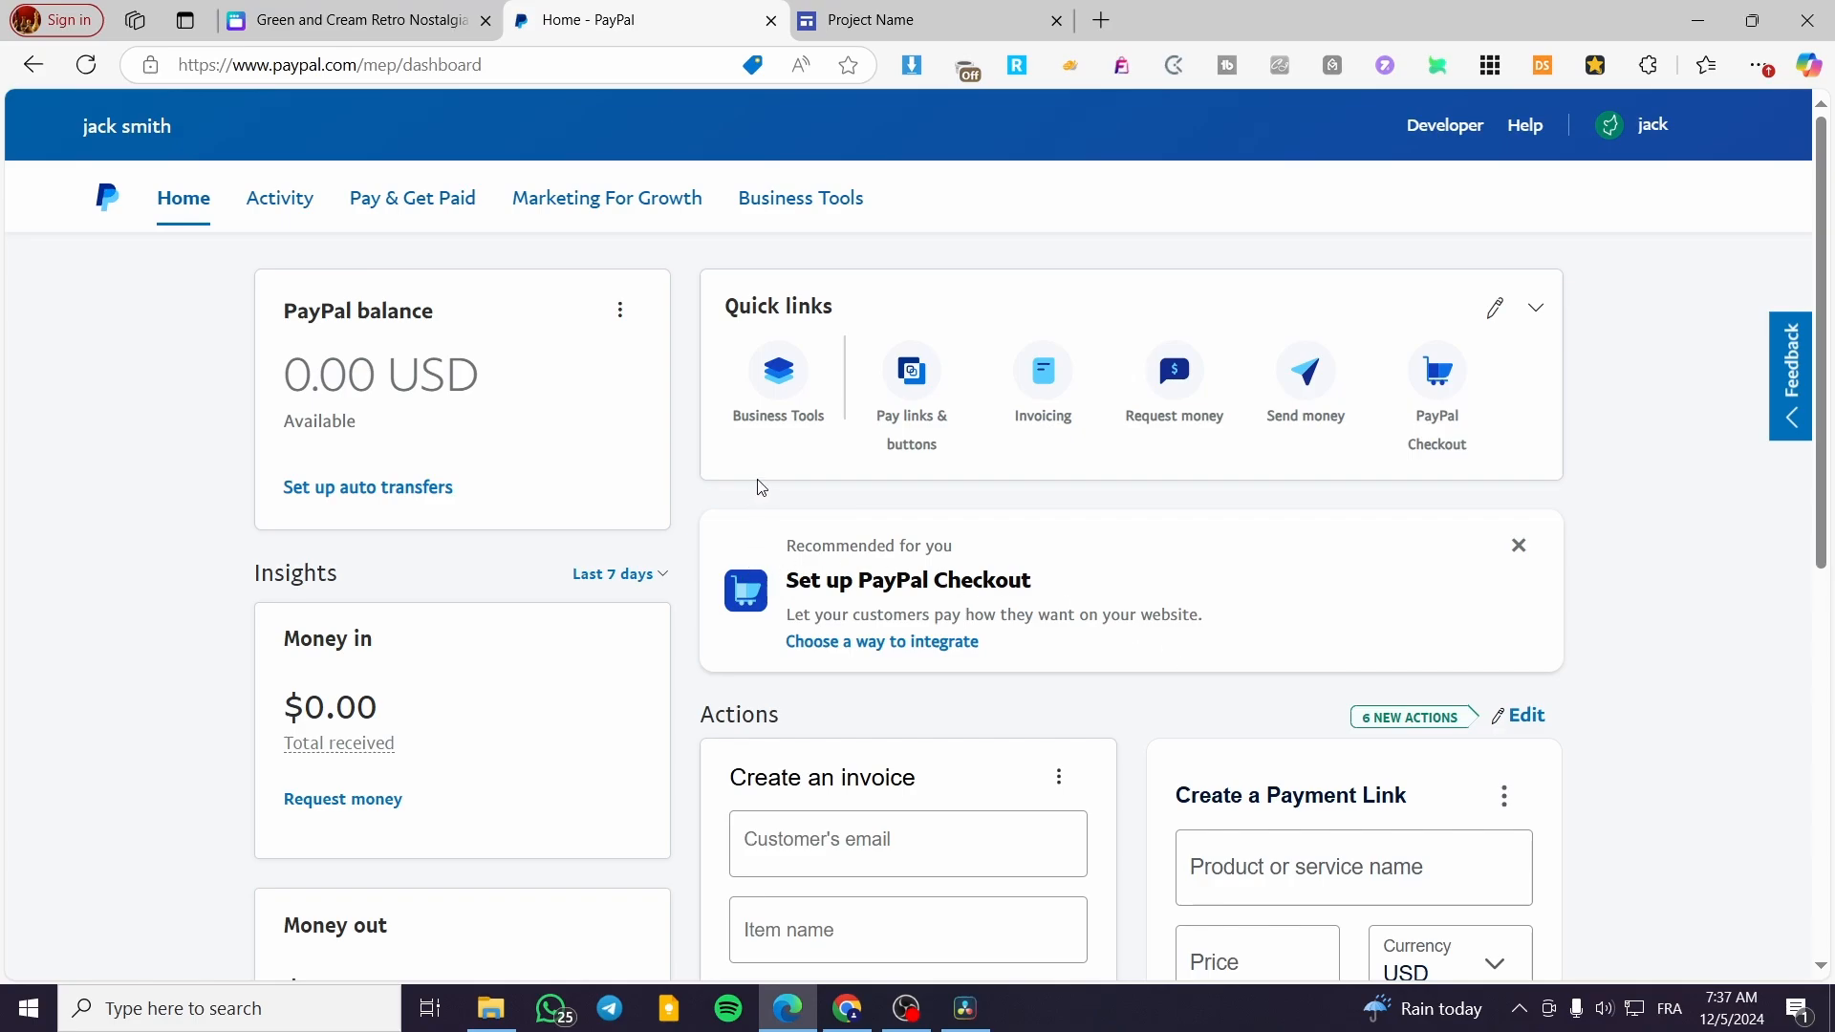
left_click(1440, 386)
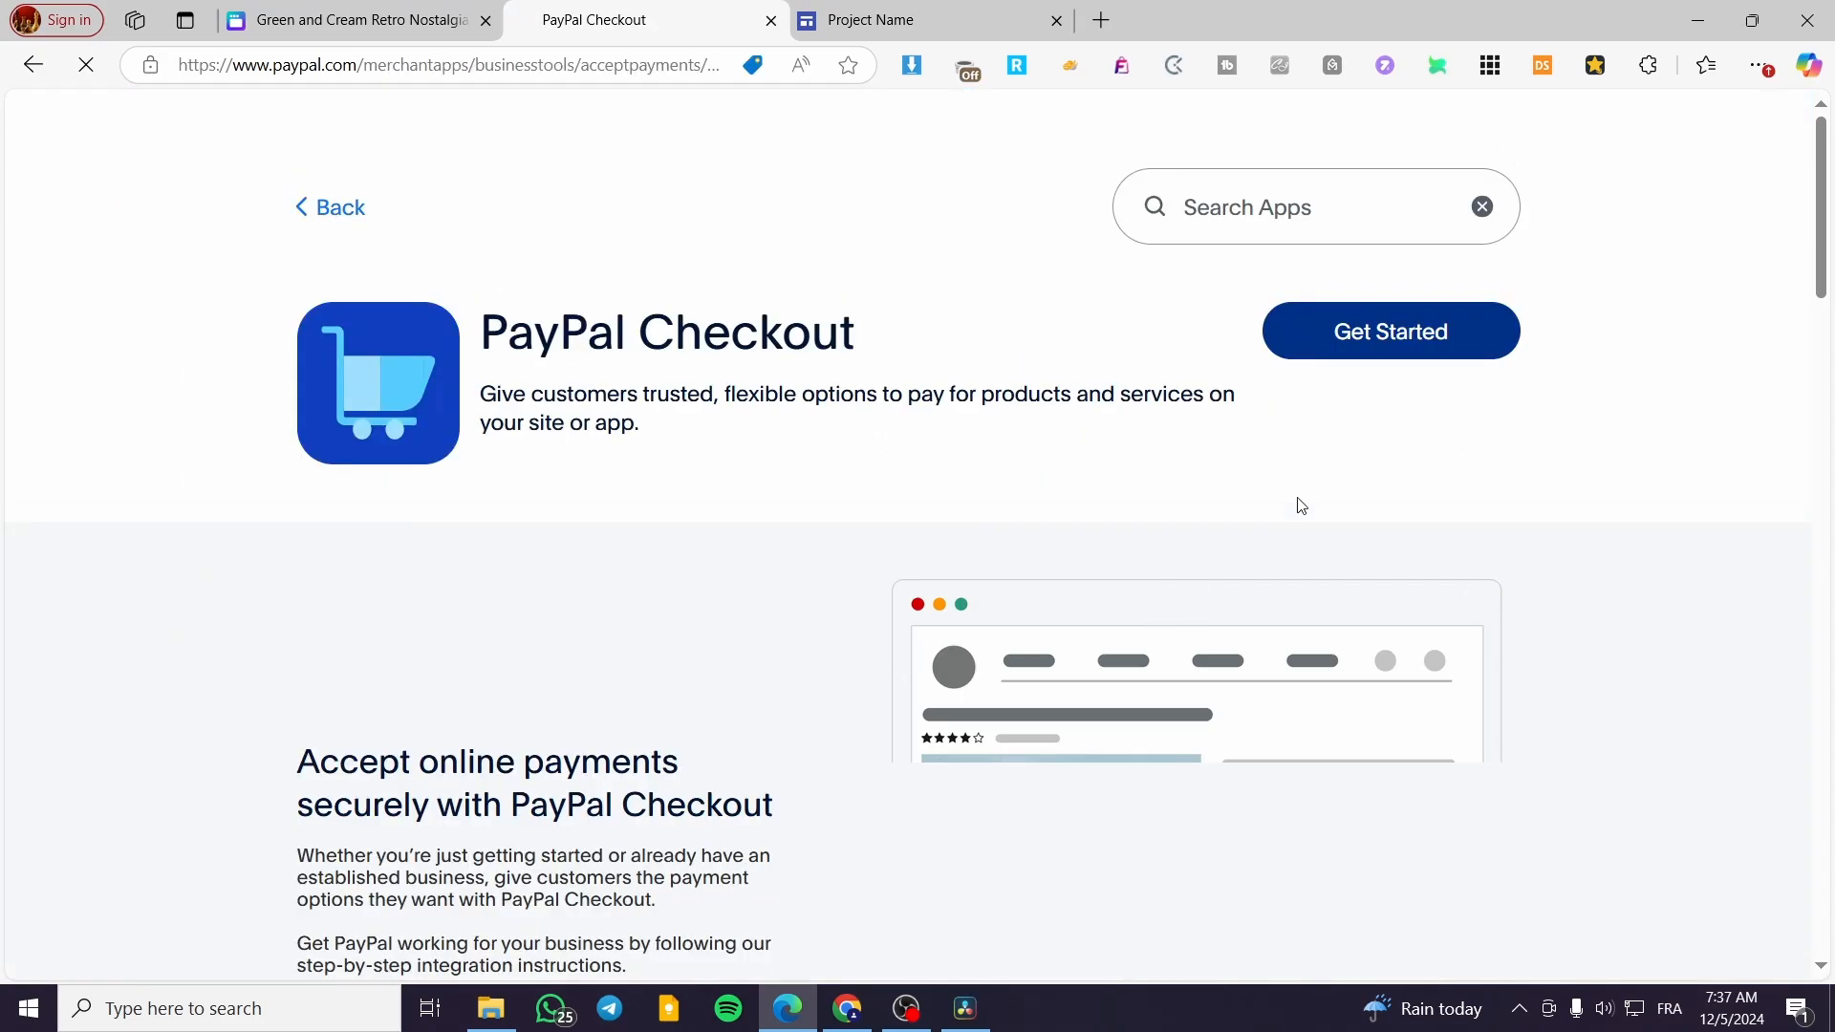
scroll(1255, 598, "down", 6)
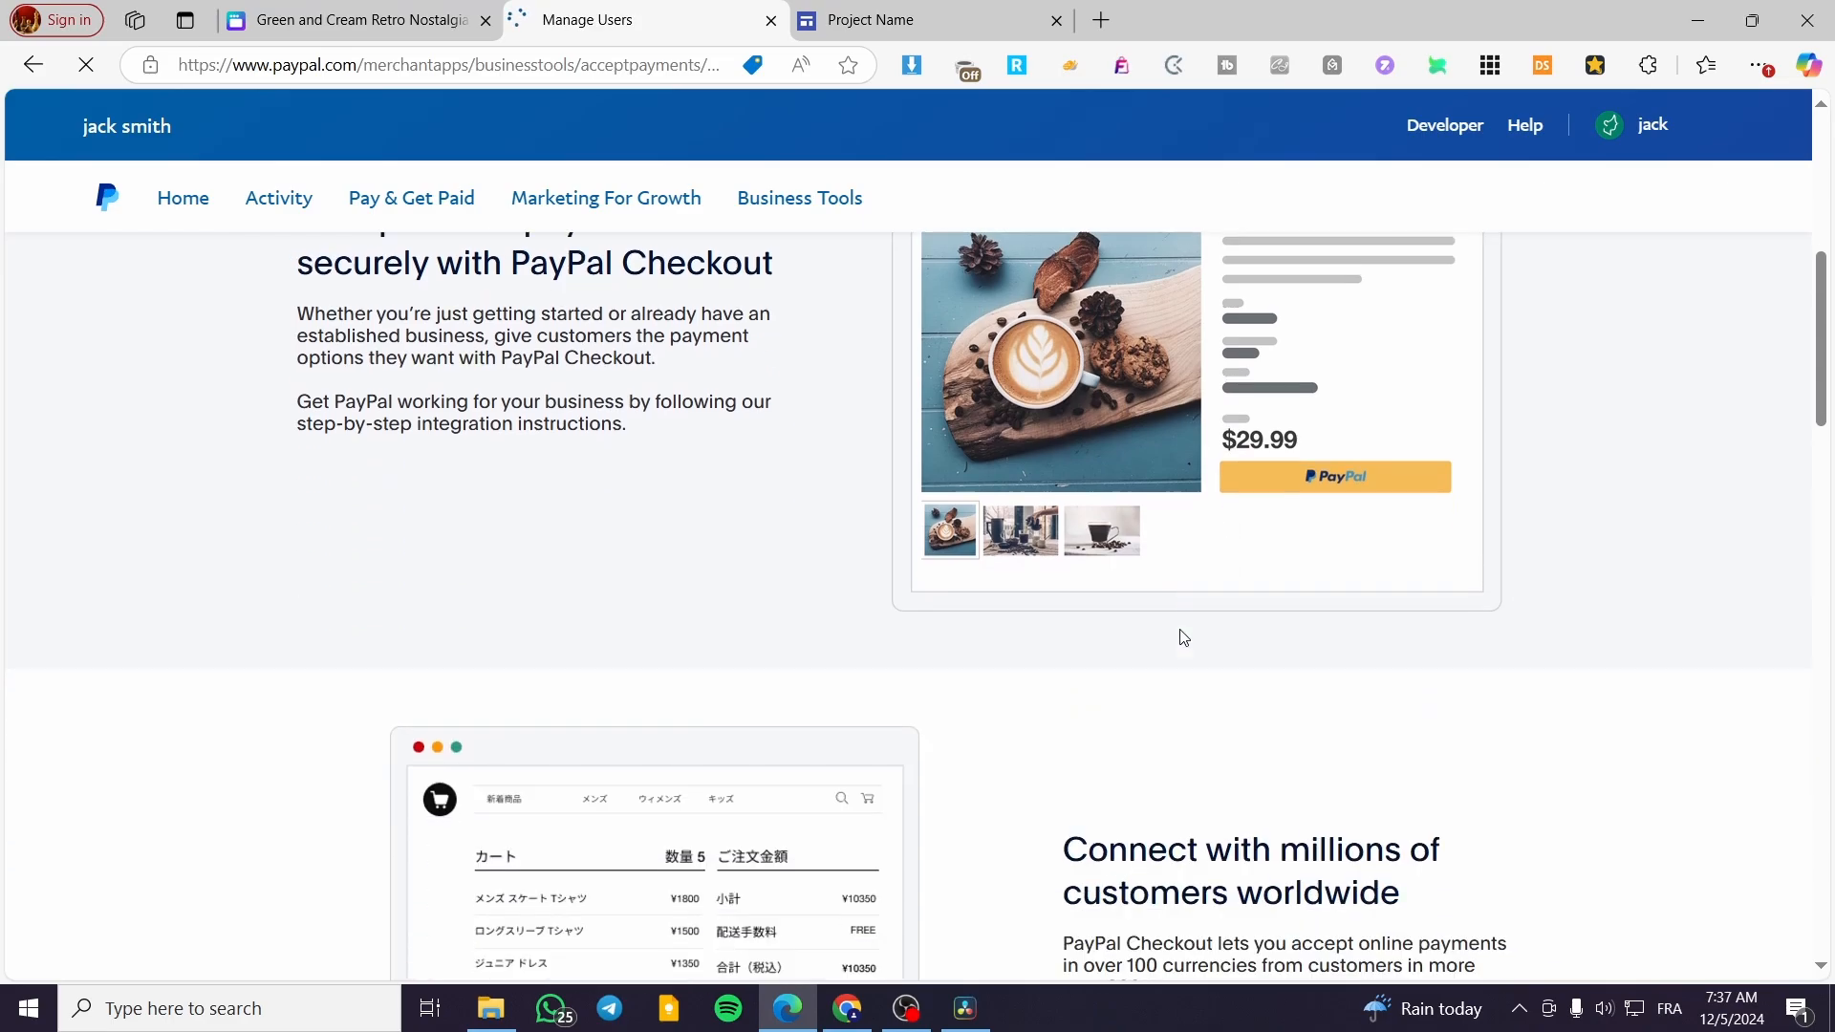
scroll(1183, 638, "down", 5)
left_click(1393, 483)
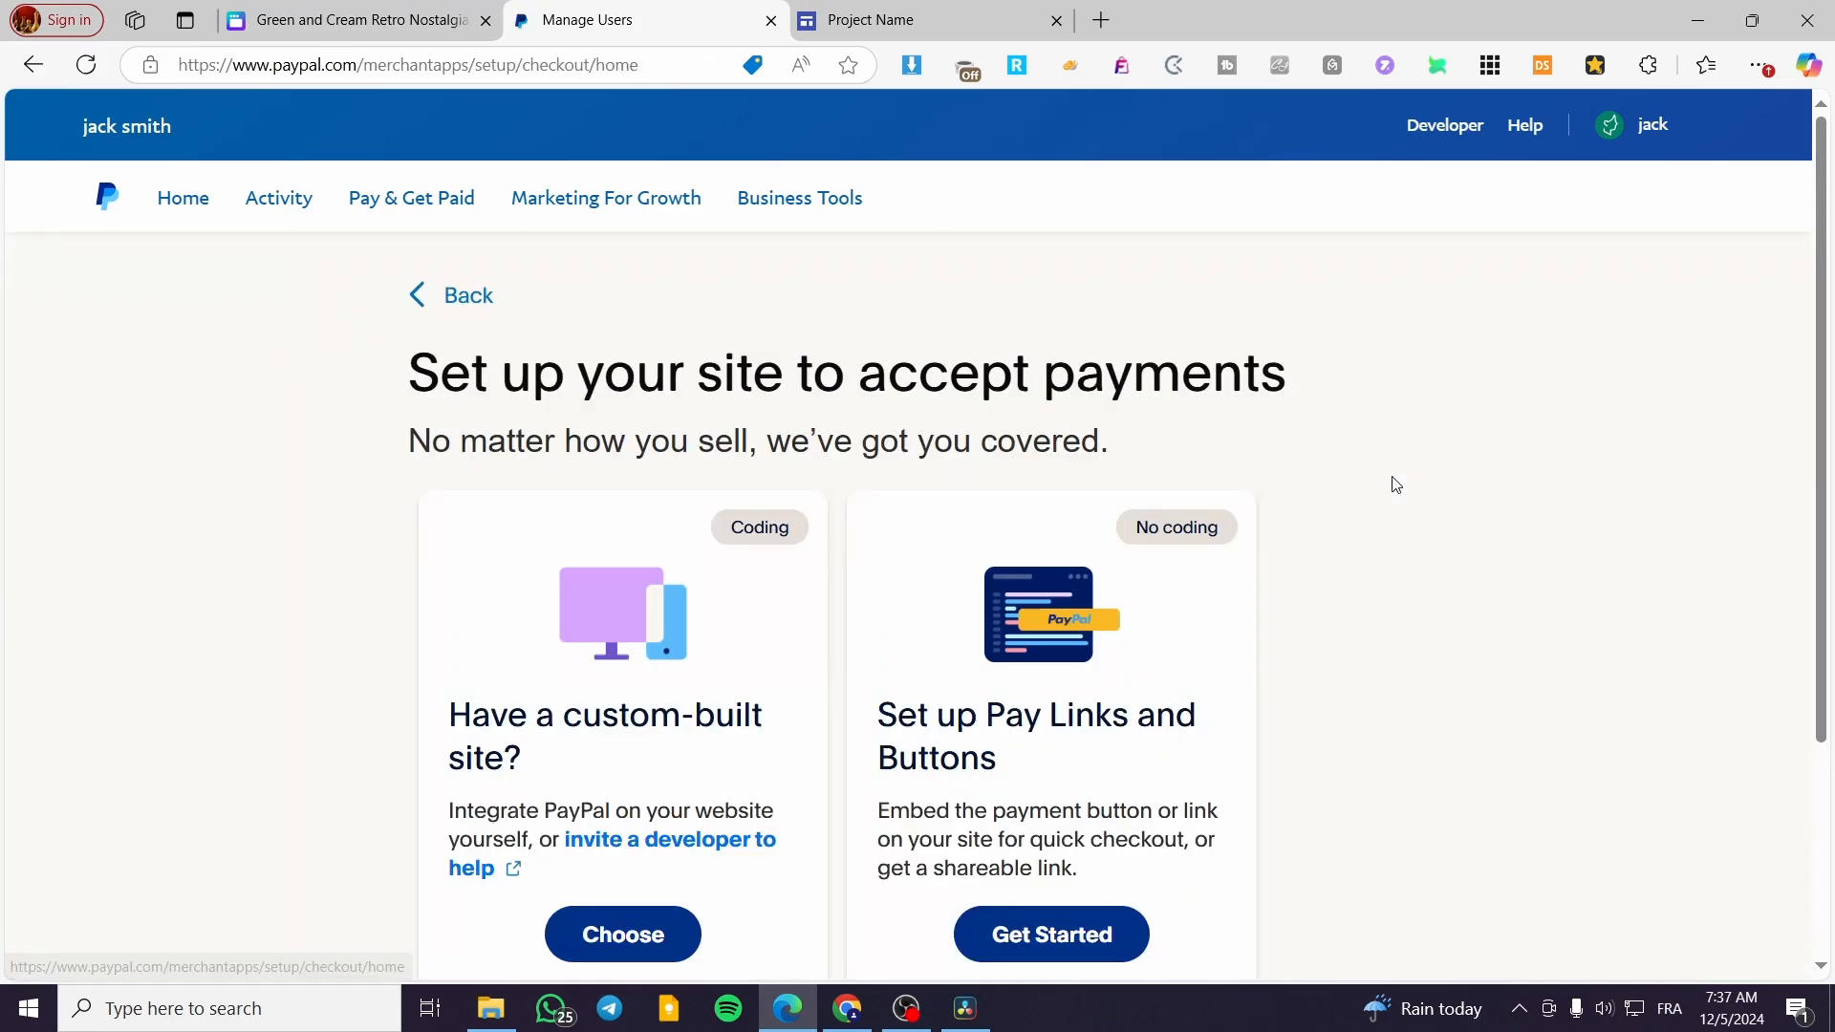
scroll(1413, 516, "down", 3)
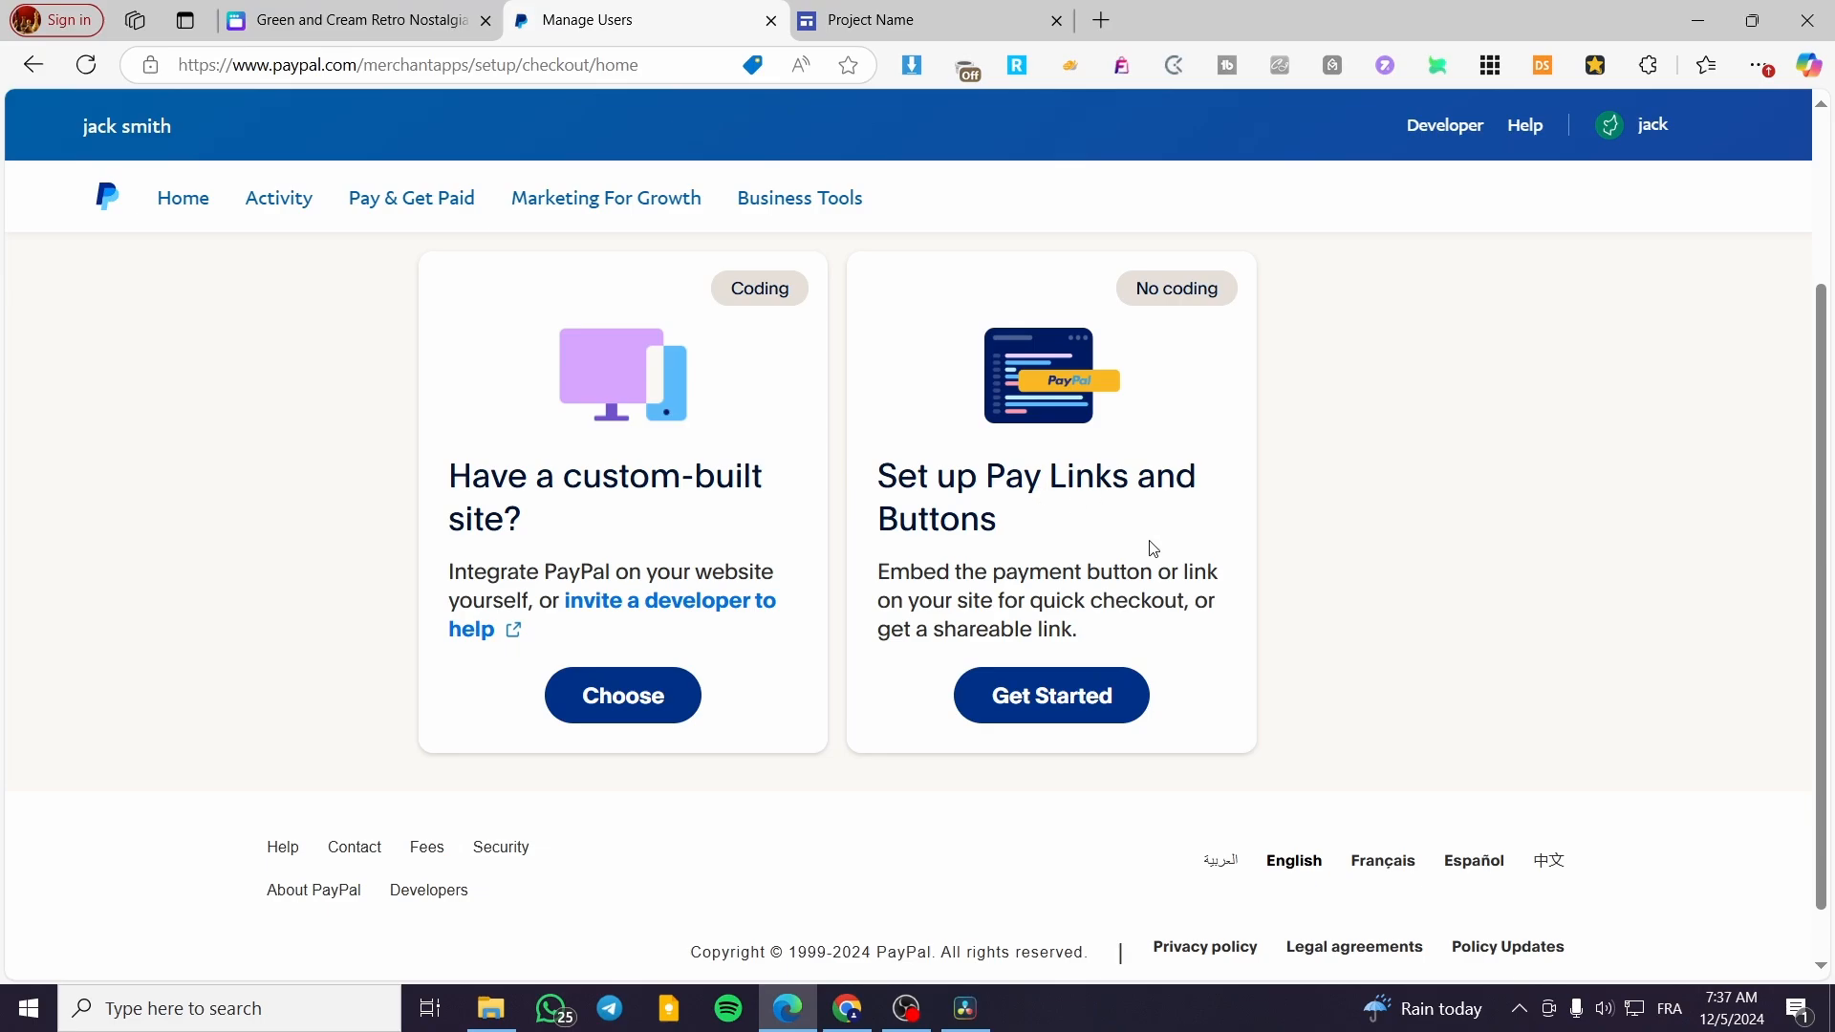
Start the no-coding Pay Links and Buttons setup and expand its section for creating a product or service
left_click(1105, 701)
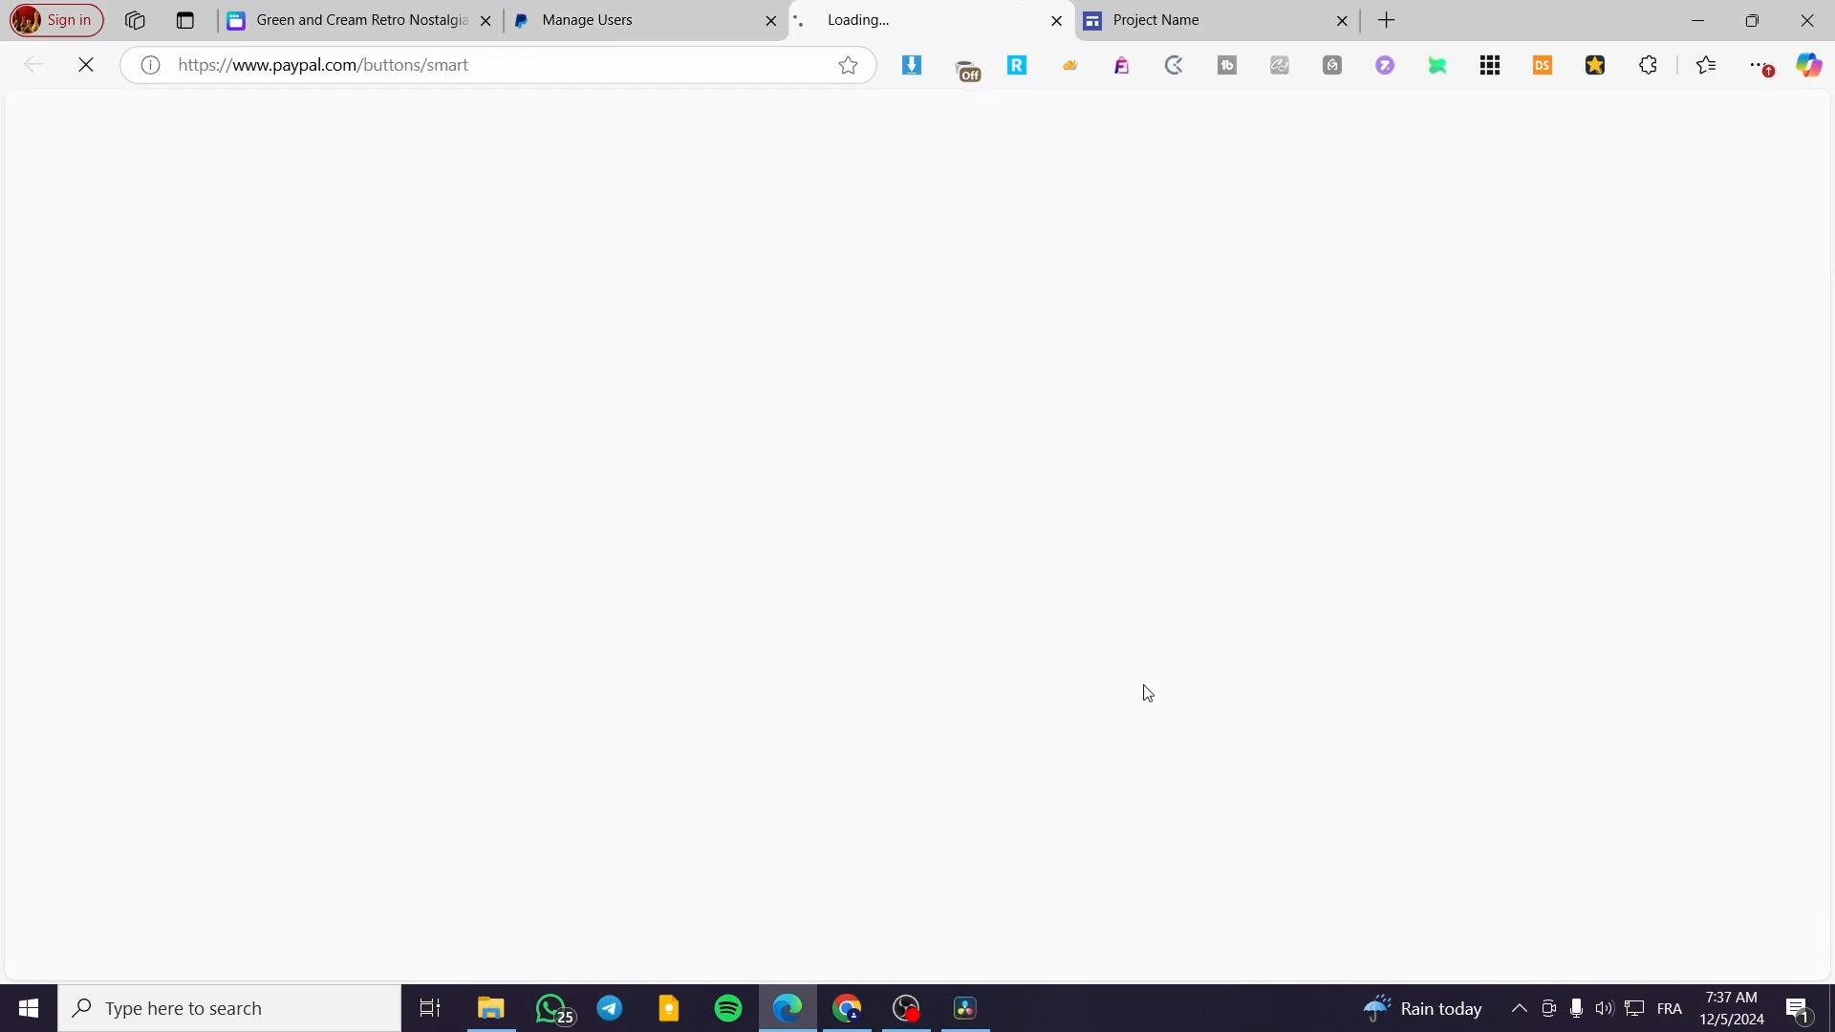
left_click(667, 17)
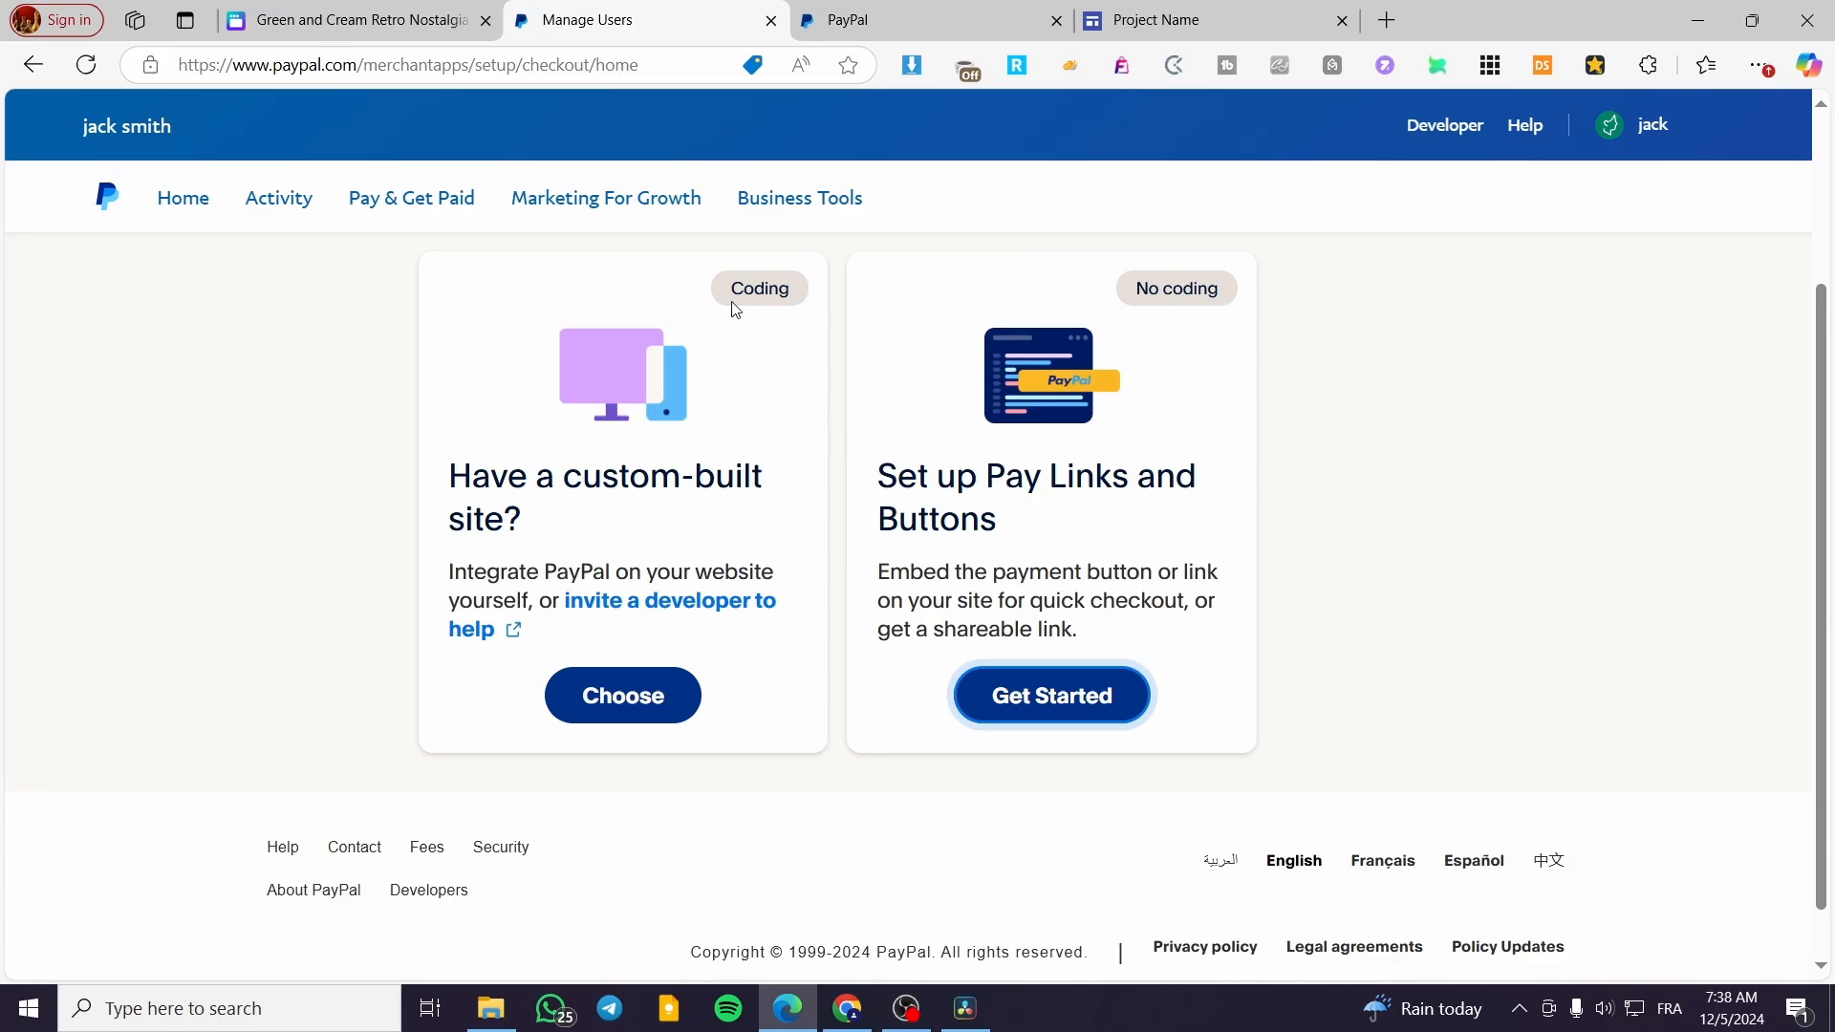
left_click(894, 20)
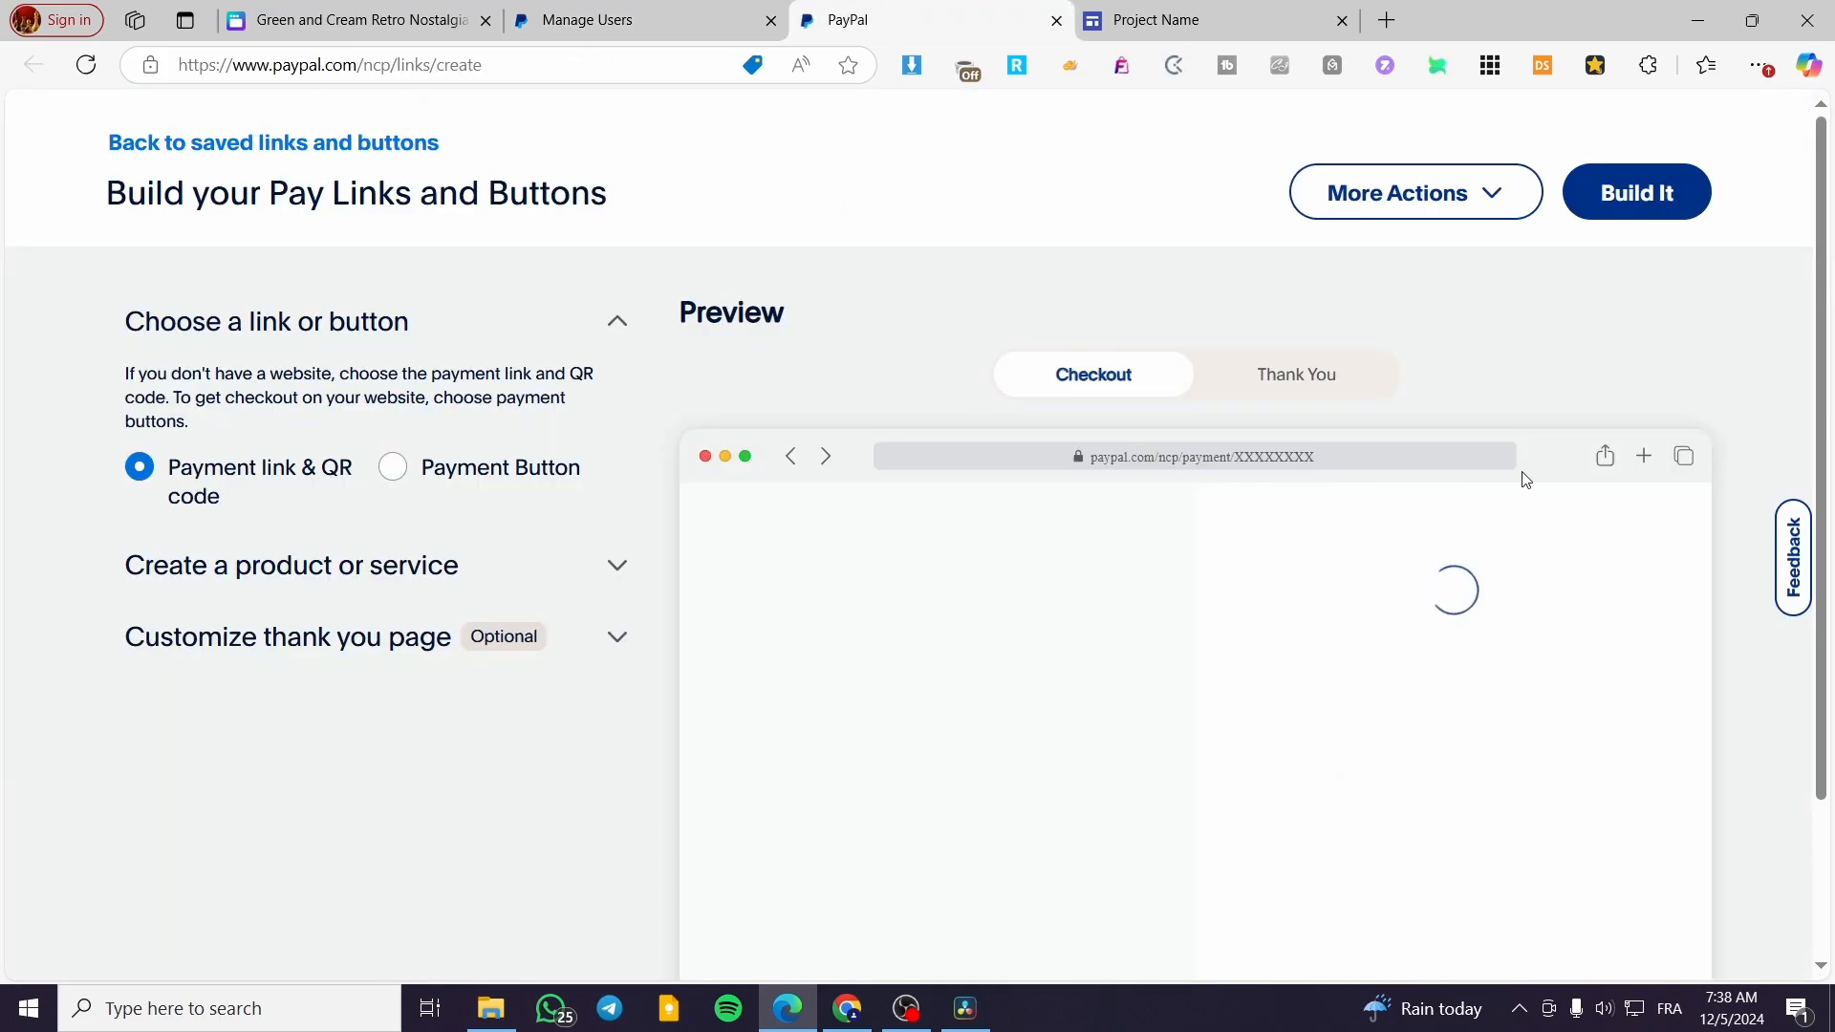
left_click(1455, 196)
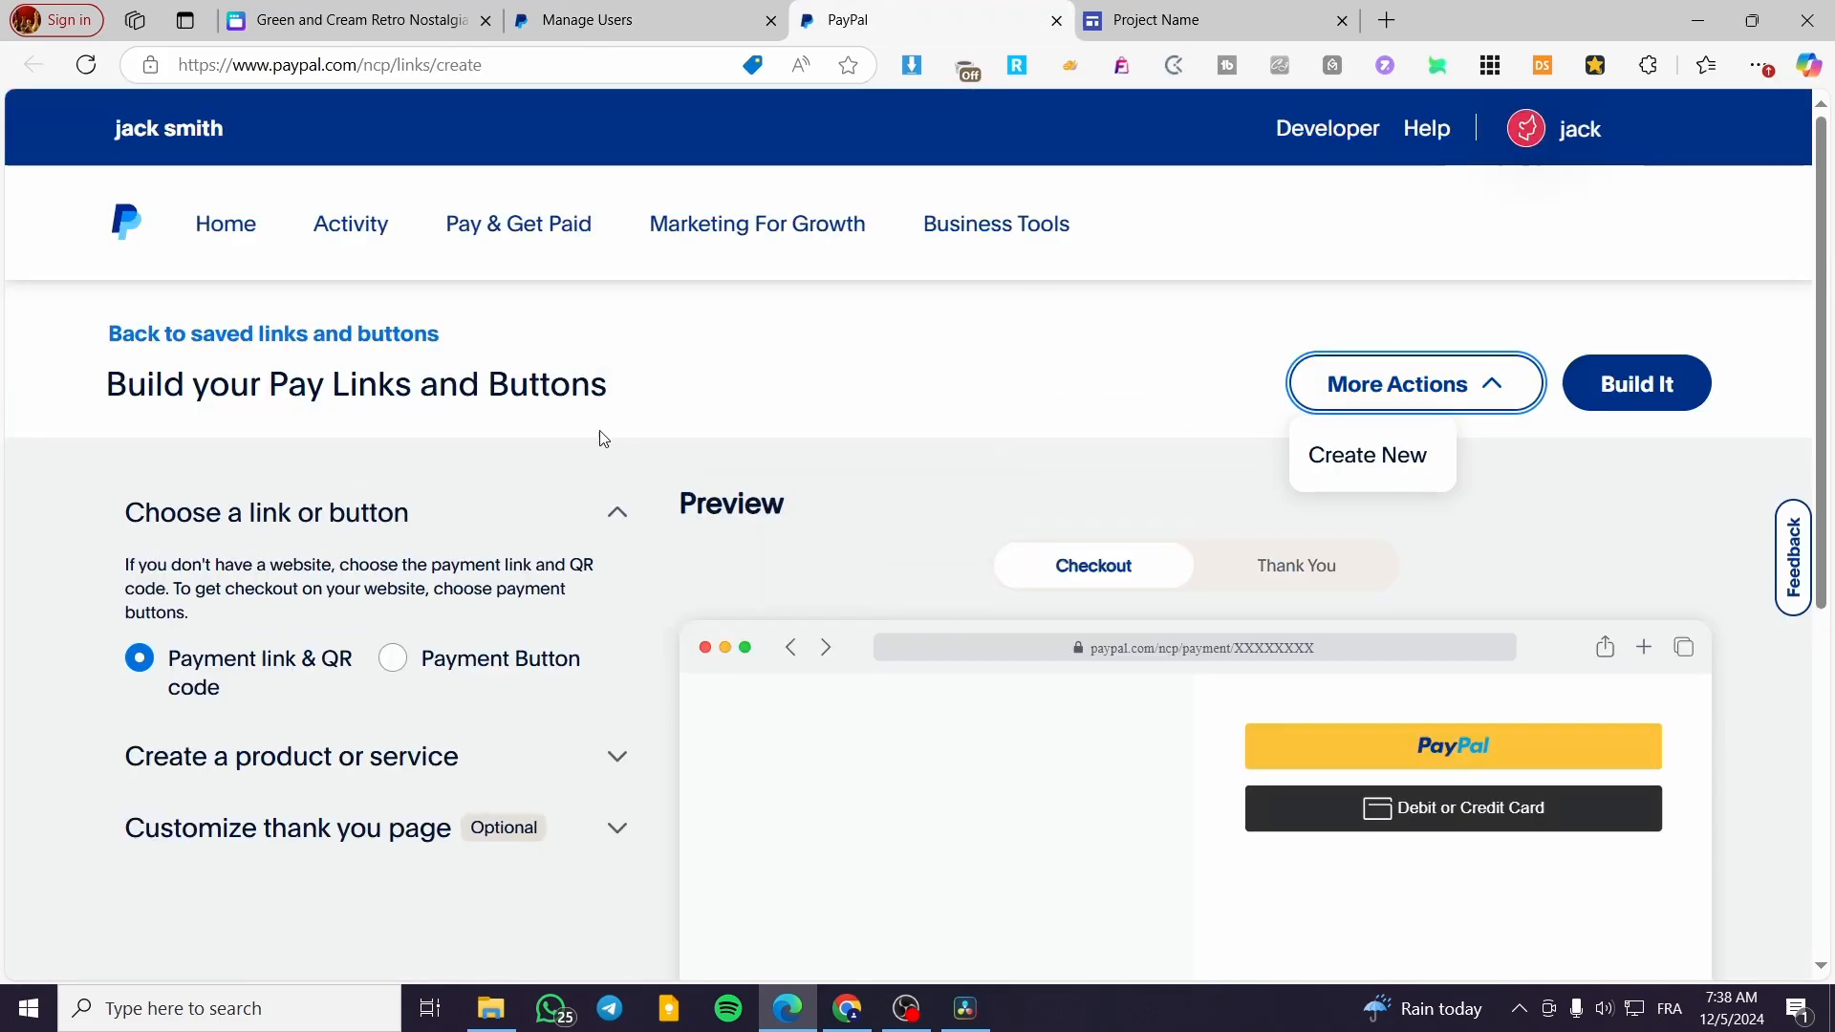
left_click(546, 473)
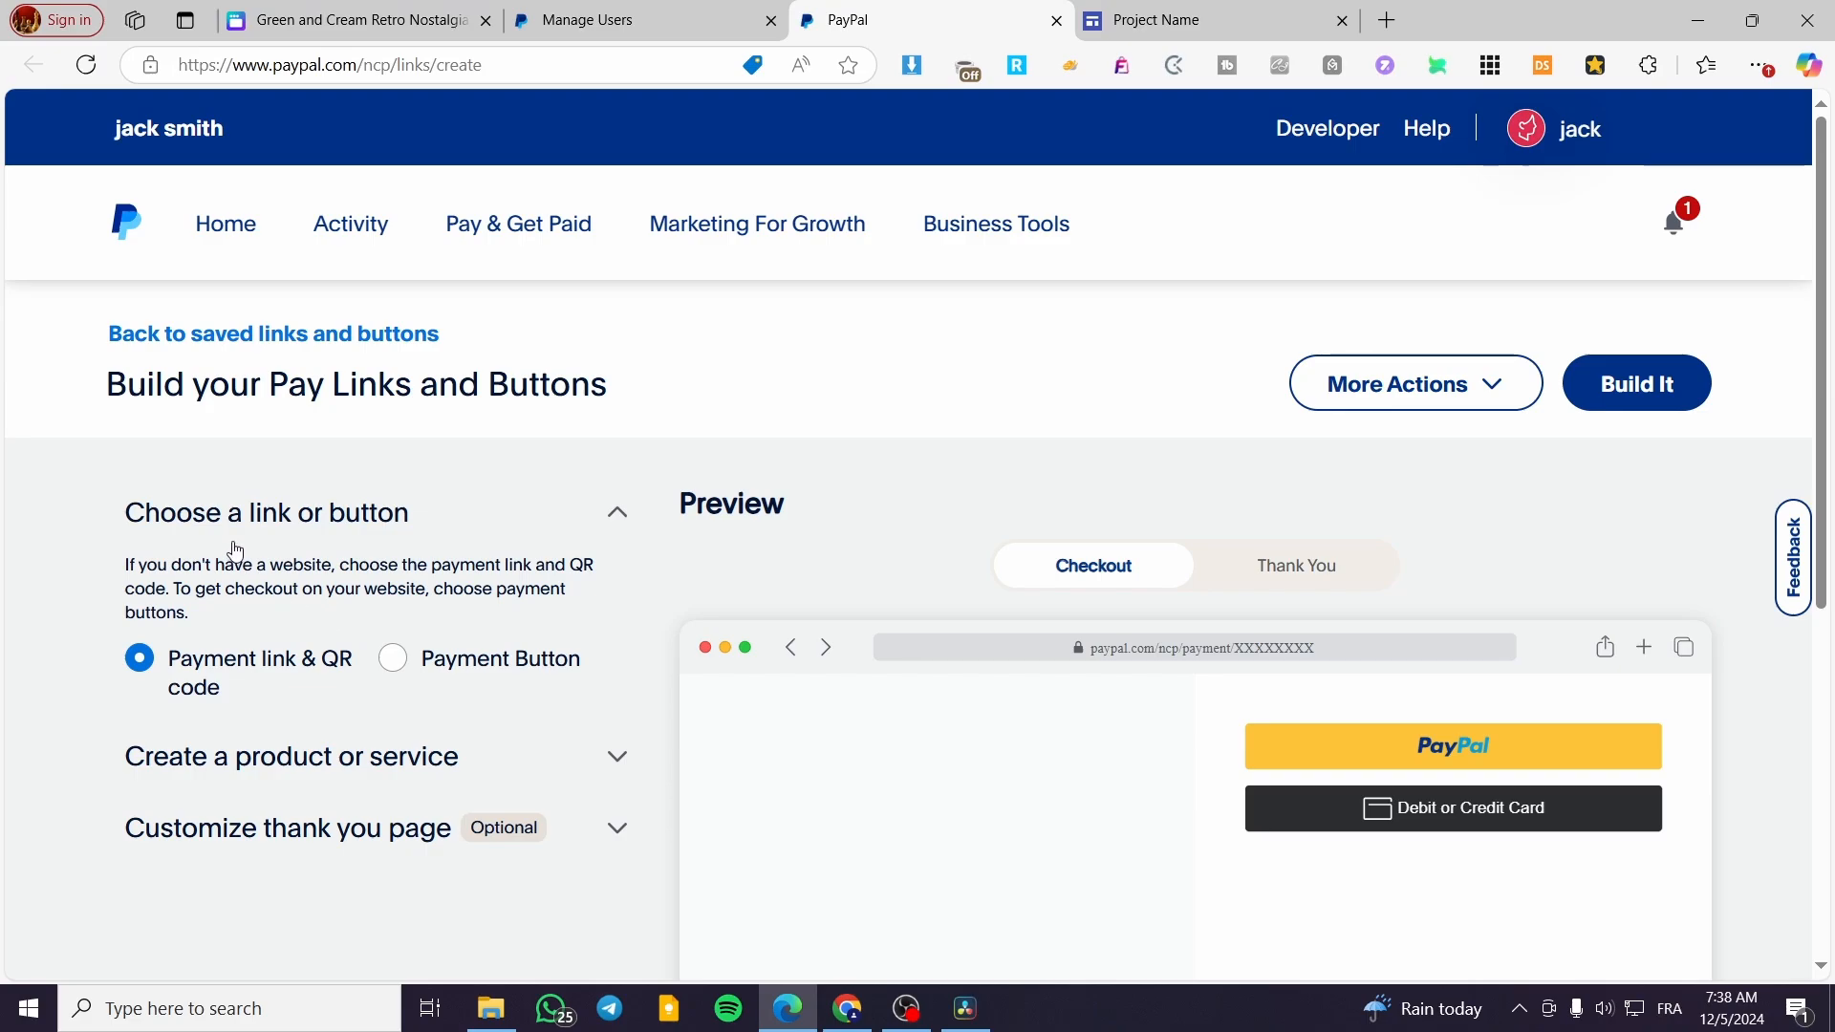
scroll(254, 525, "down", 2)
scroll(257, 447, "up", 1)
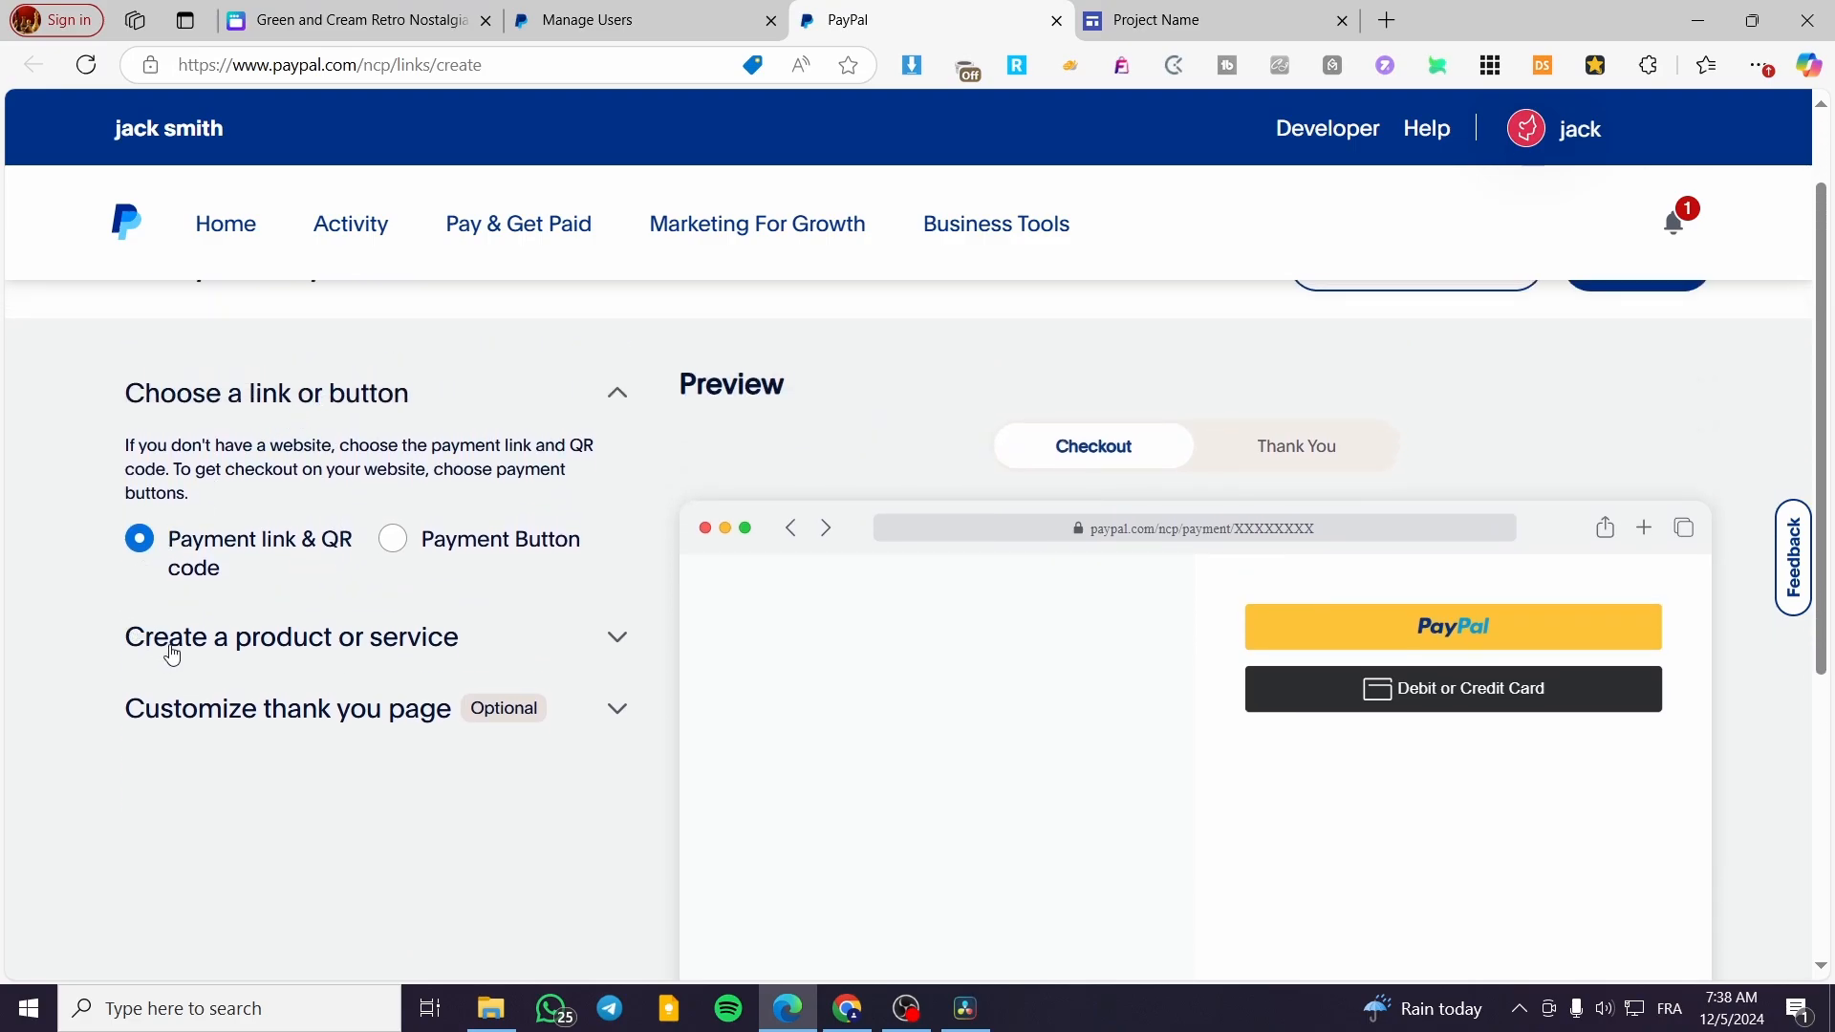
left_click(626, 636)
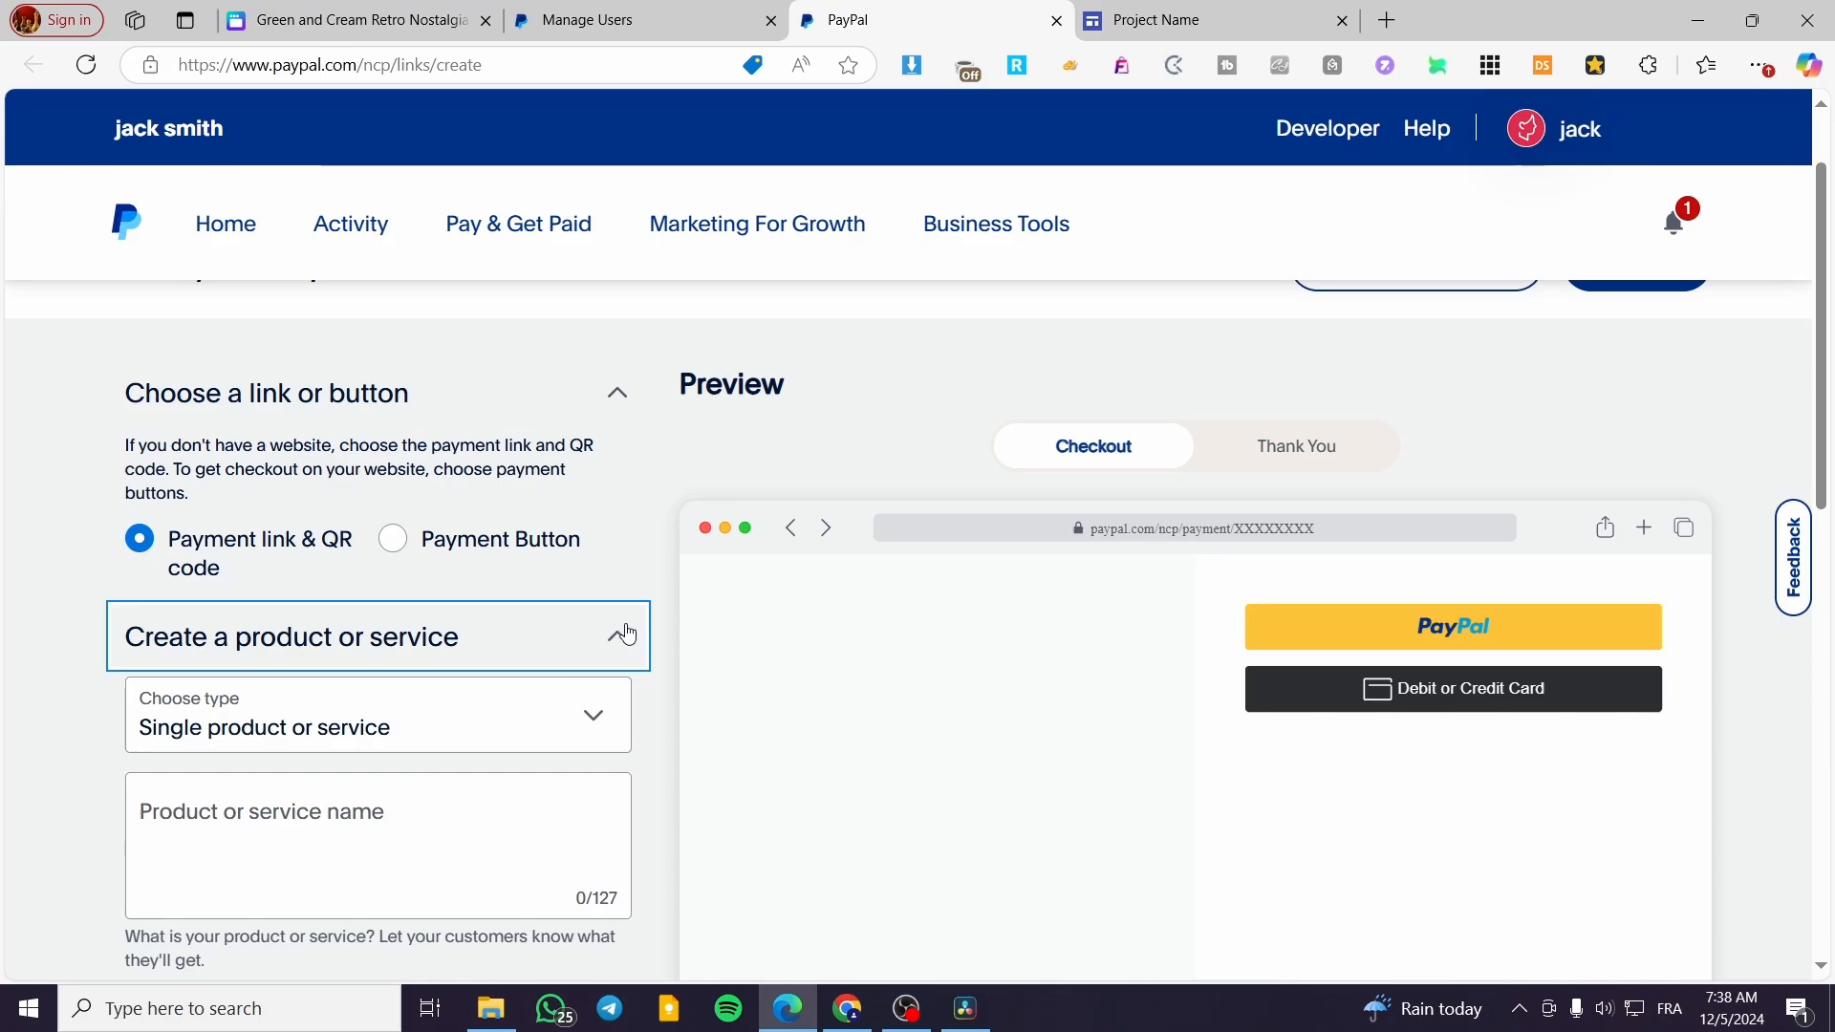
Examine the available product types and the pricing, shipping, tax and customer note fields of the product form
scroll(627, 631, "down", 1)
left_click(559, 612)
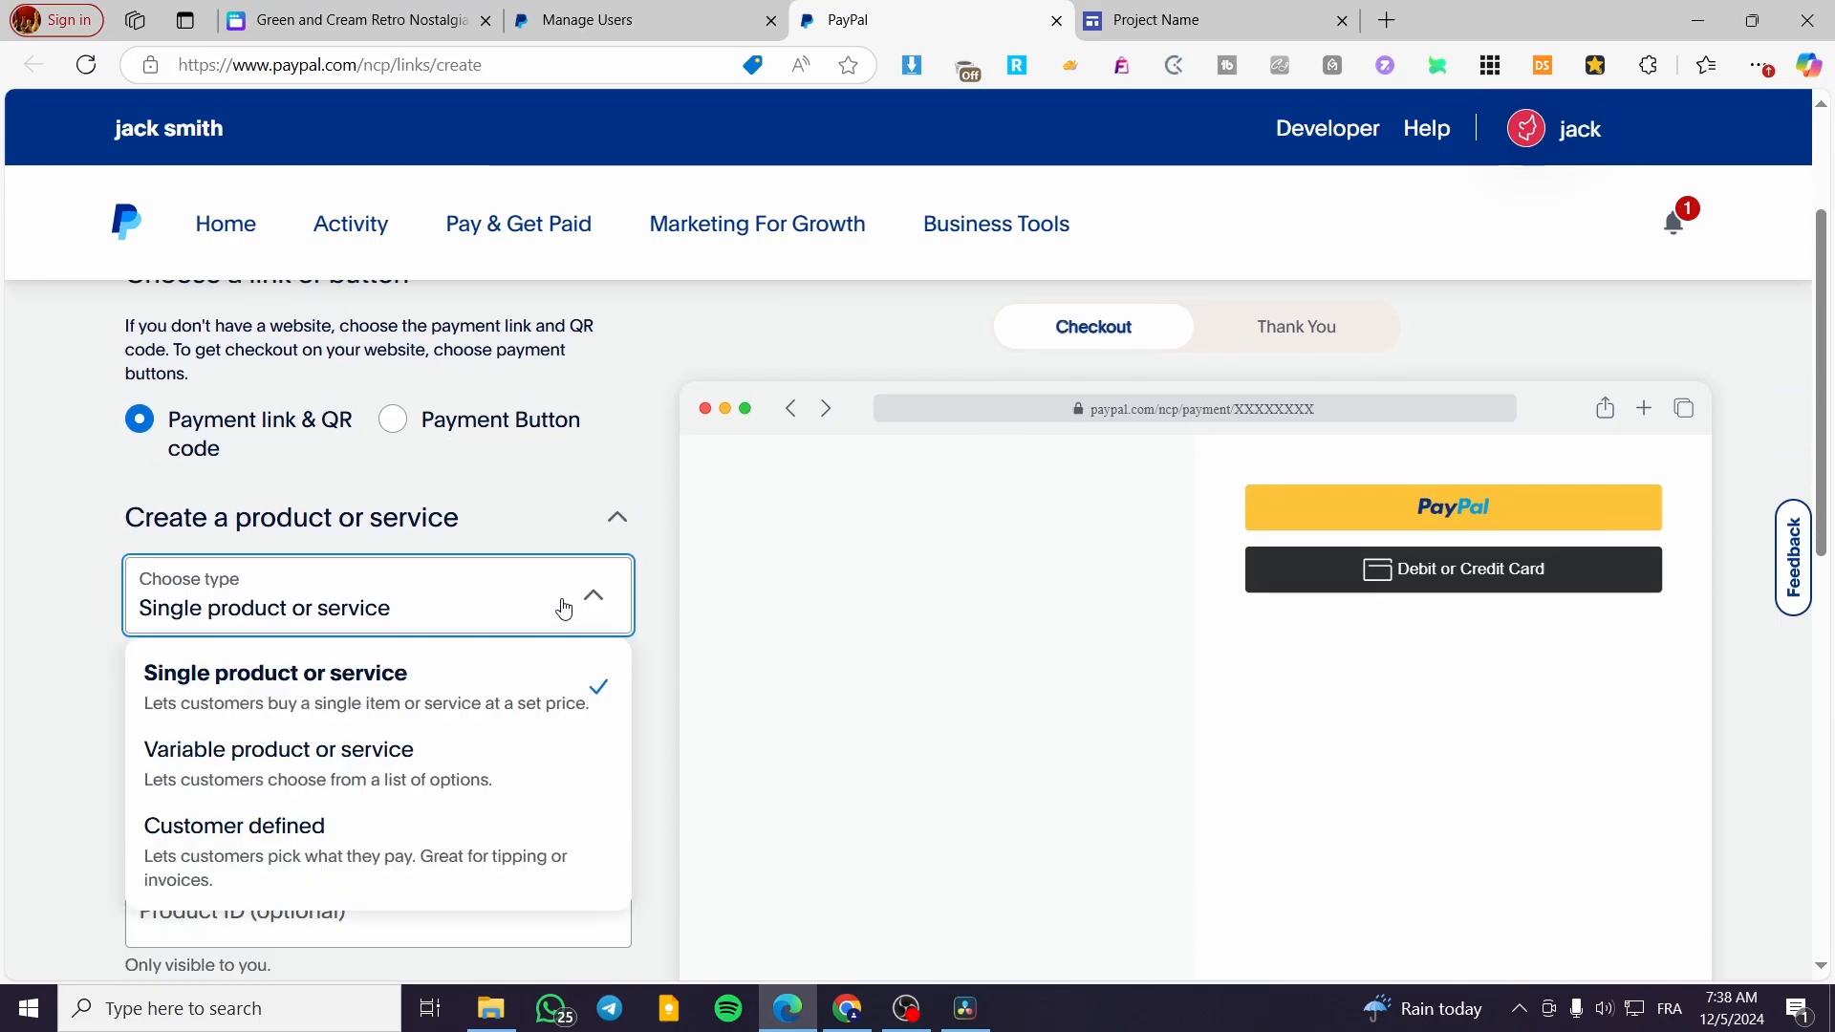
scroll(564, 609, "down", 2)
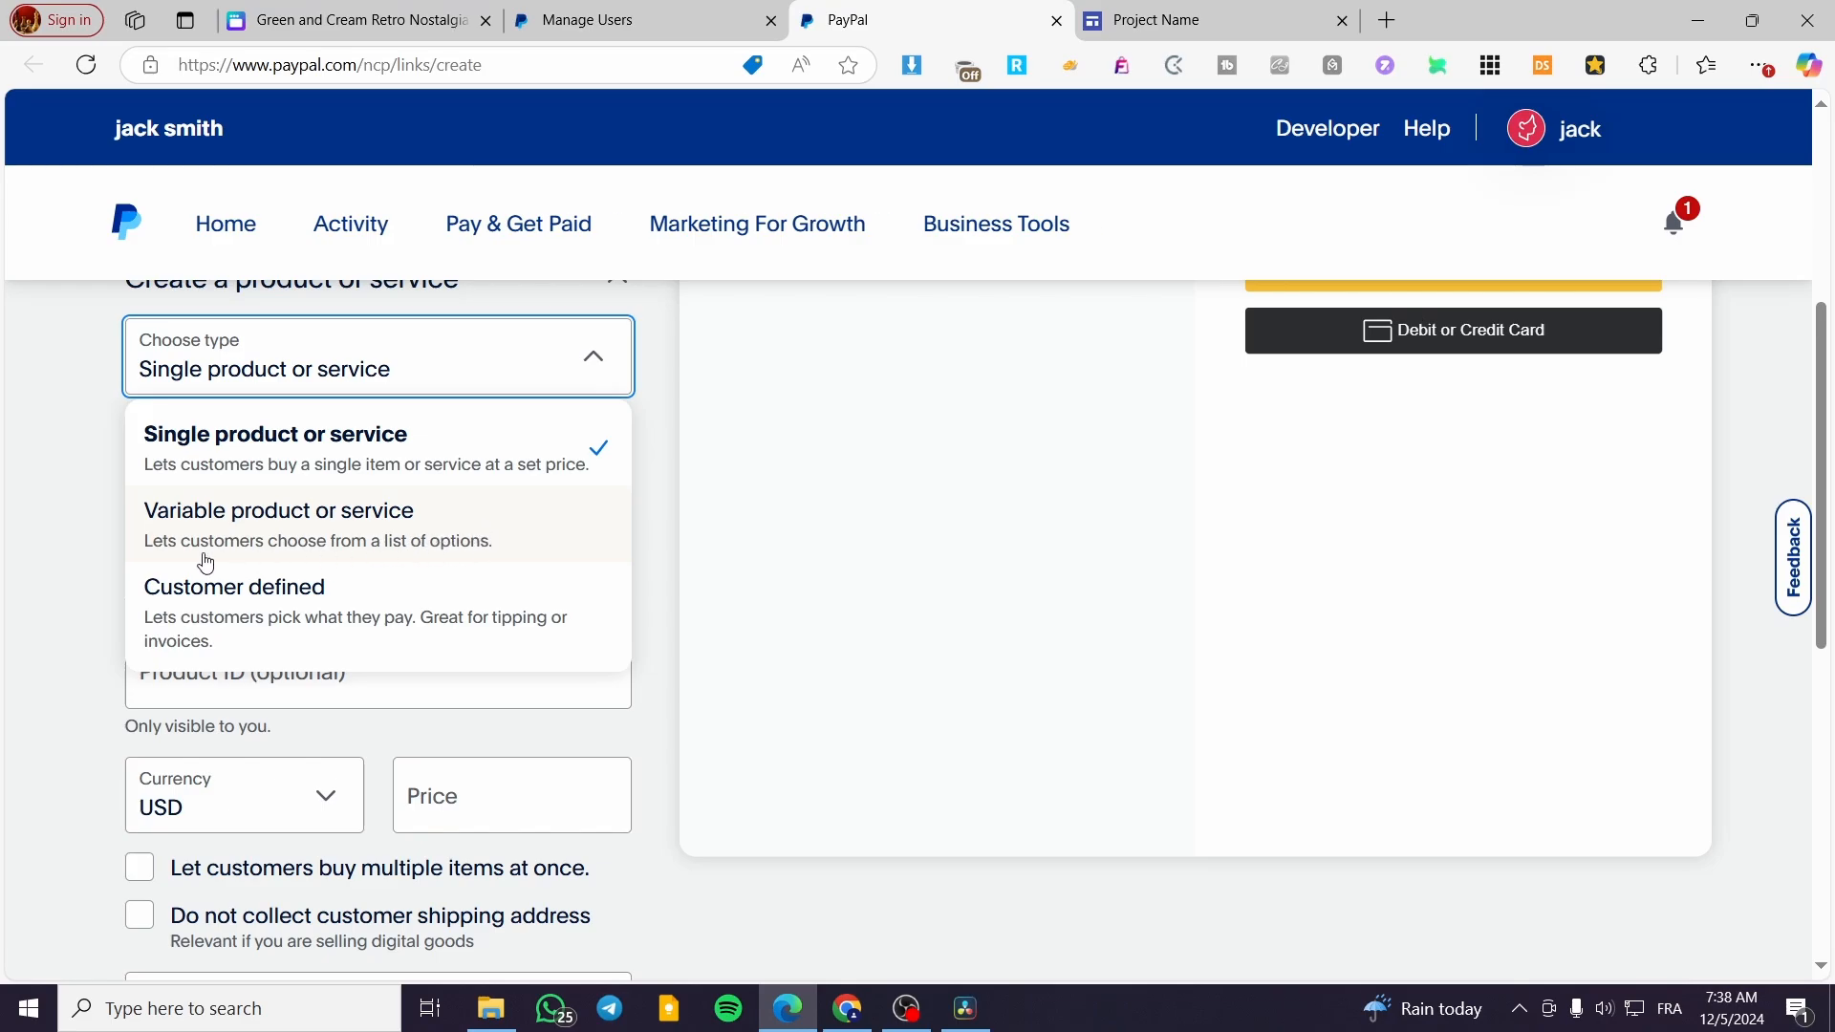
left_click(79, 562)
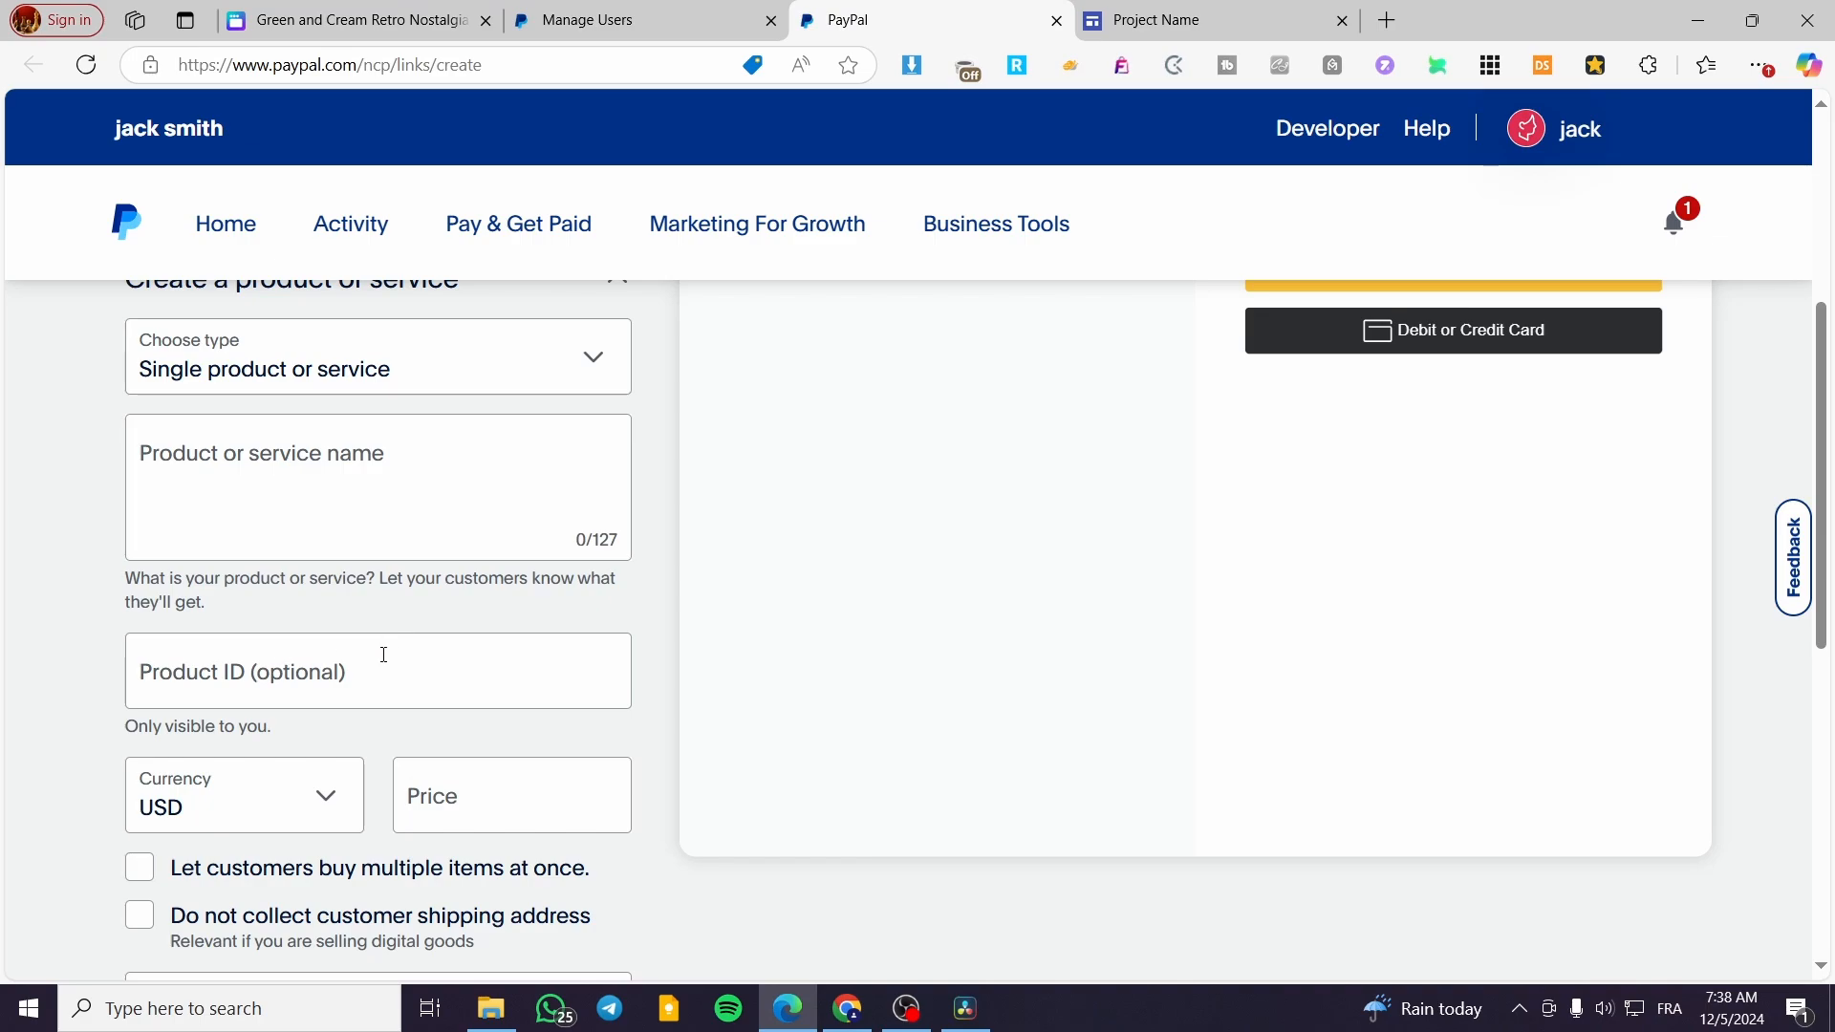
scroll(392, 652, "down", 3)
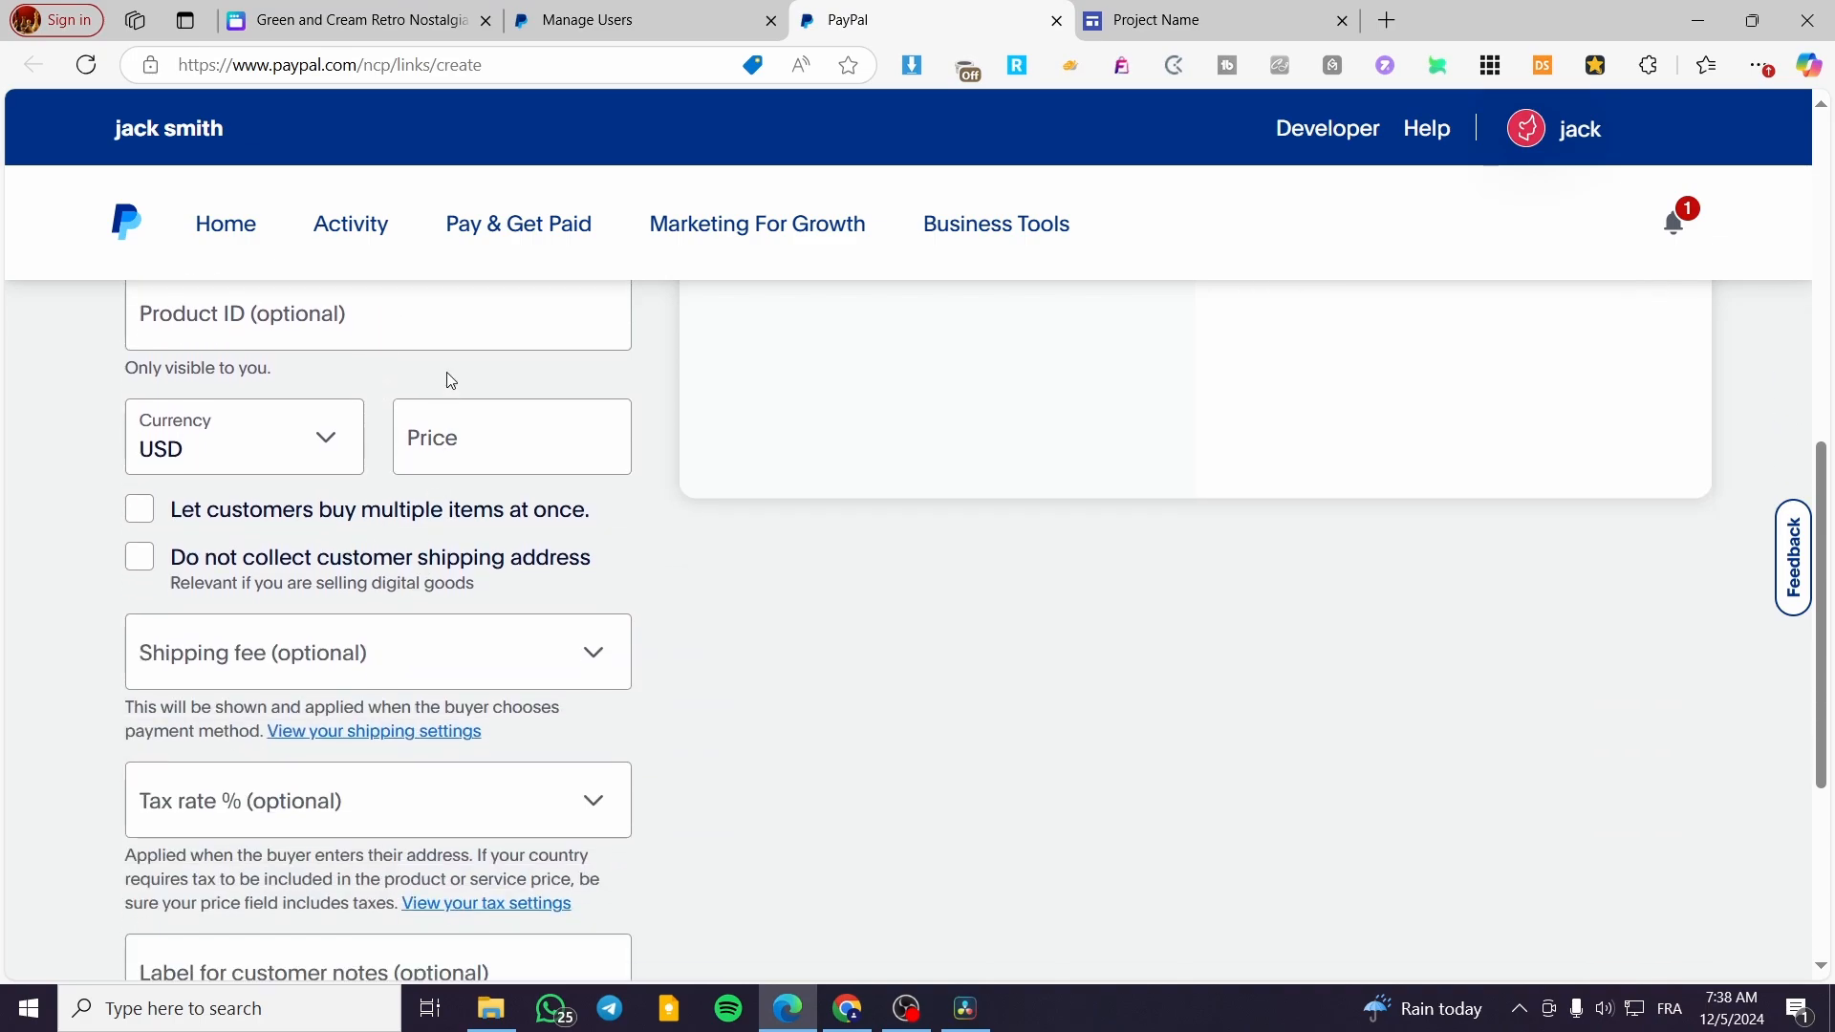
scroll(493, 364, "up", 2)
scroll(493, 382, "down", 4)
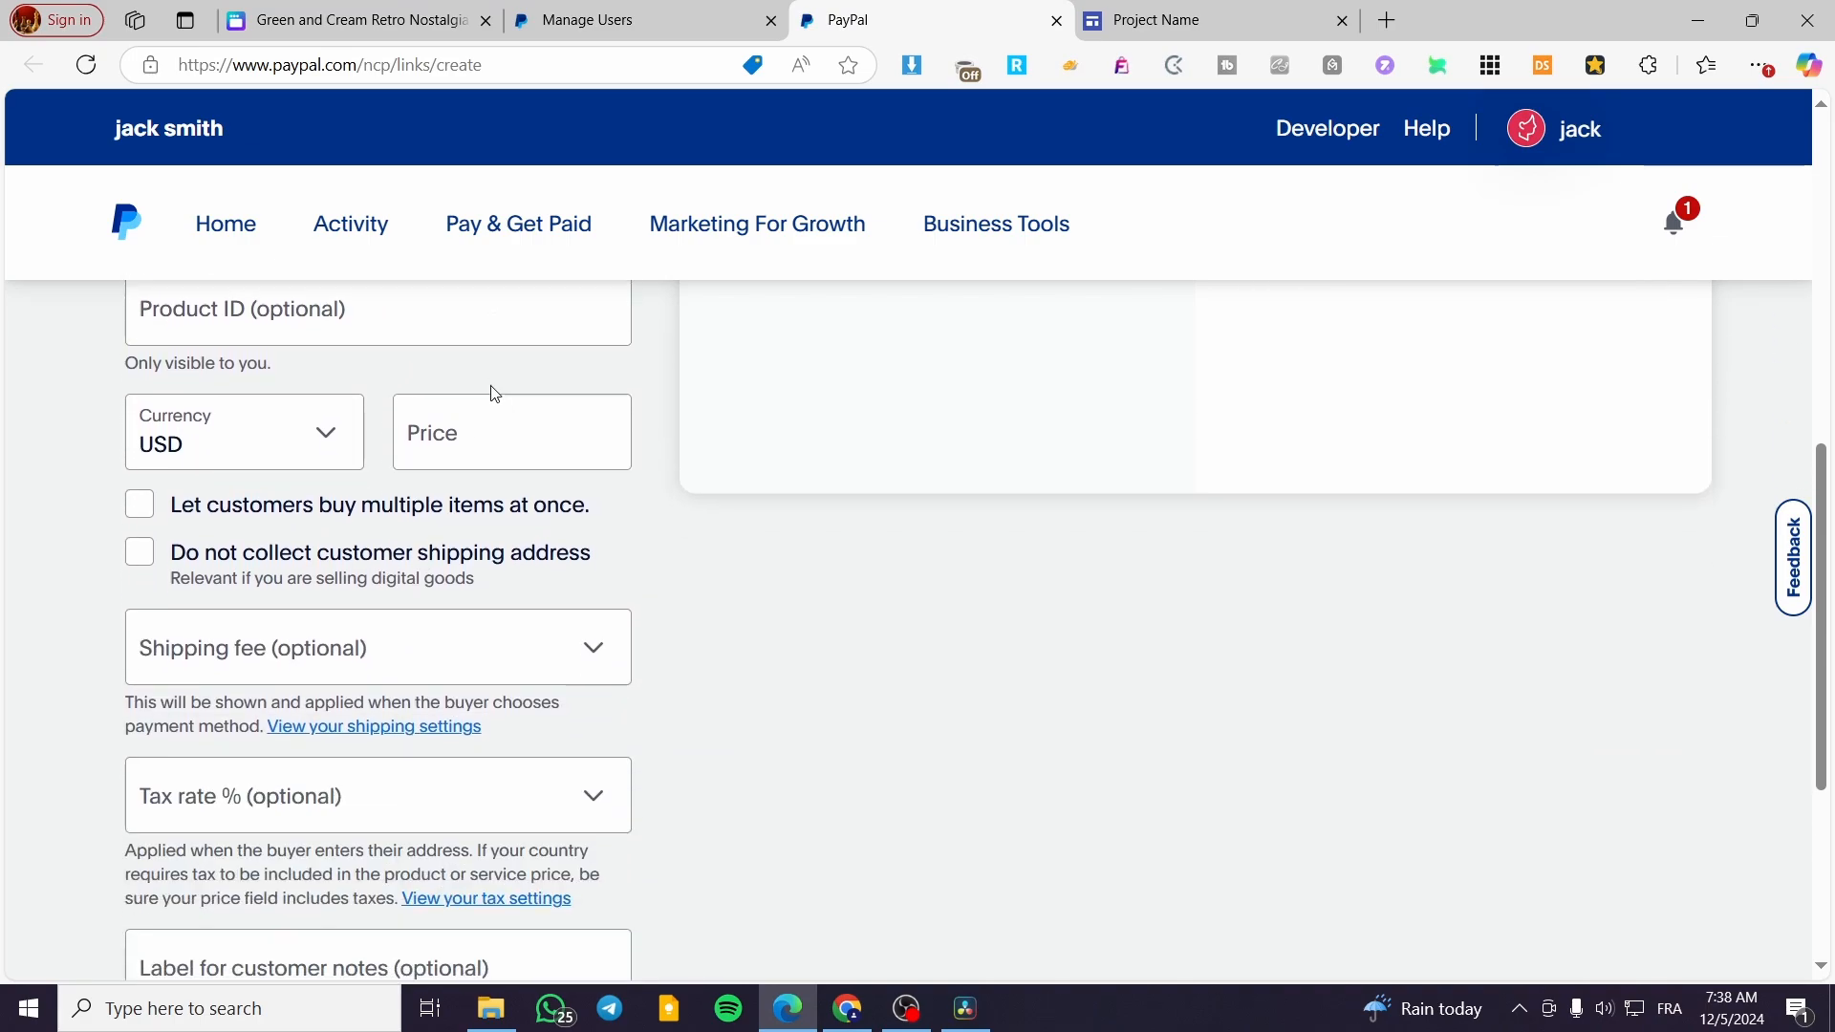
scroll(495, 394, "down", 2)
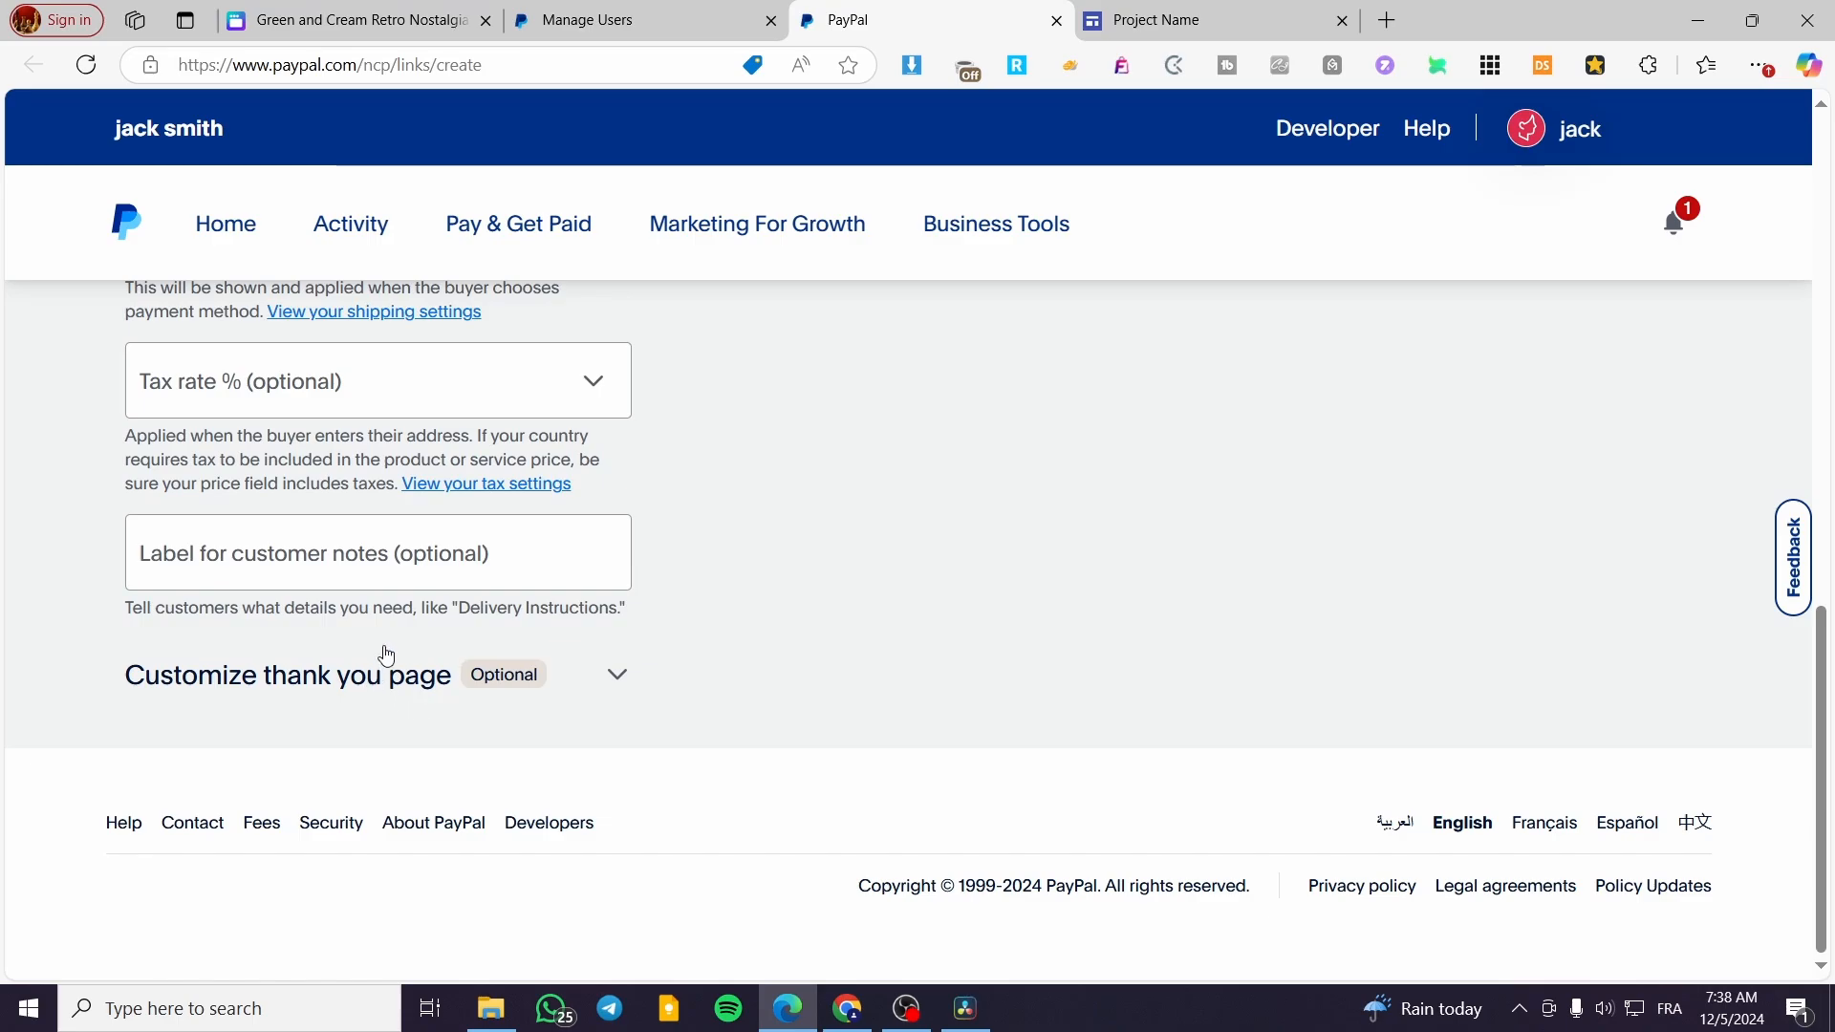
scroll(354, 568, "up", 12)
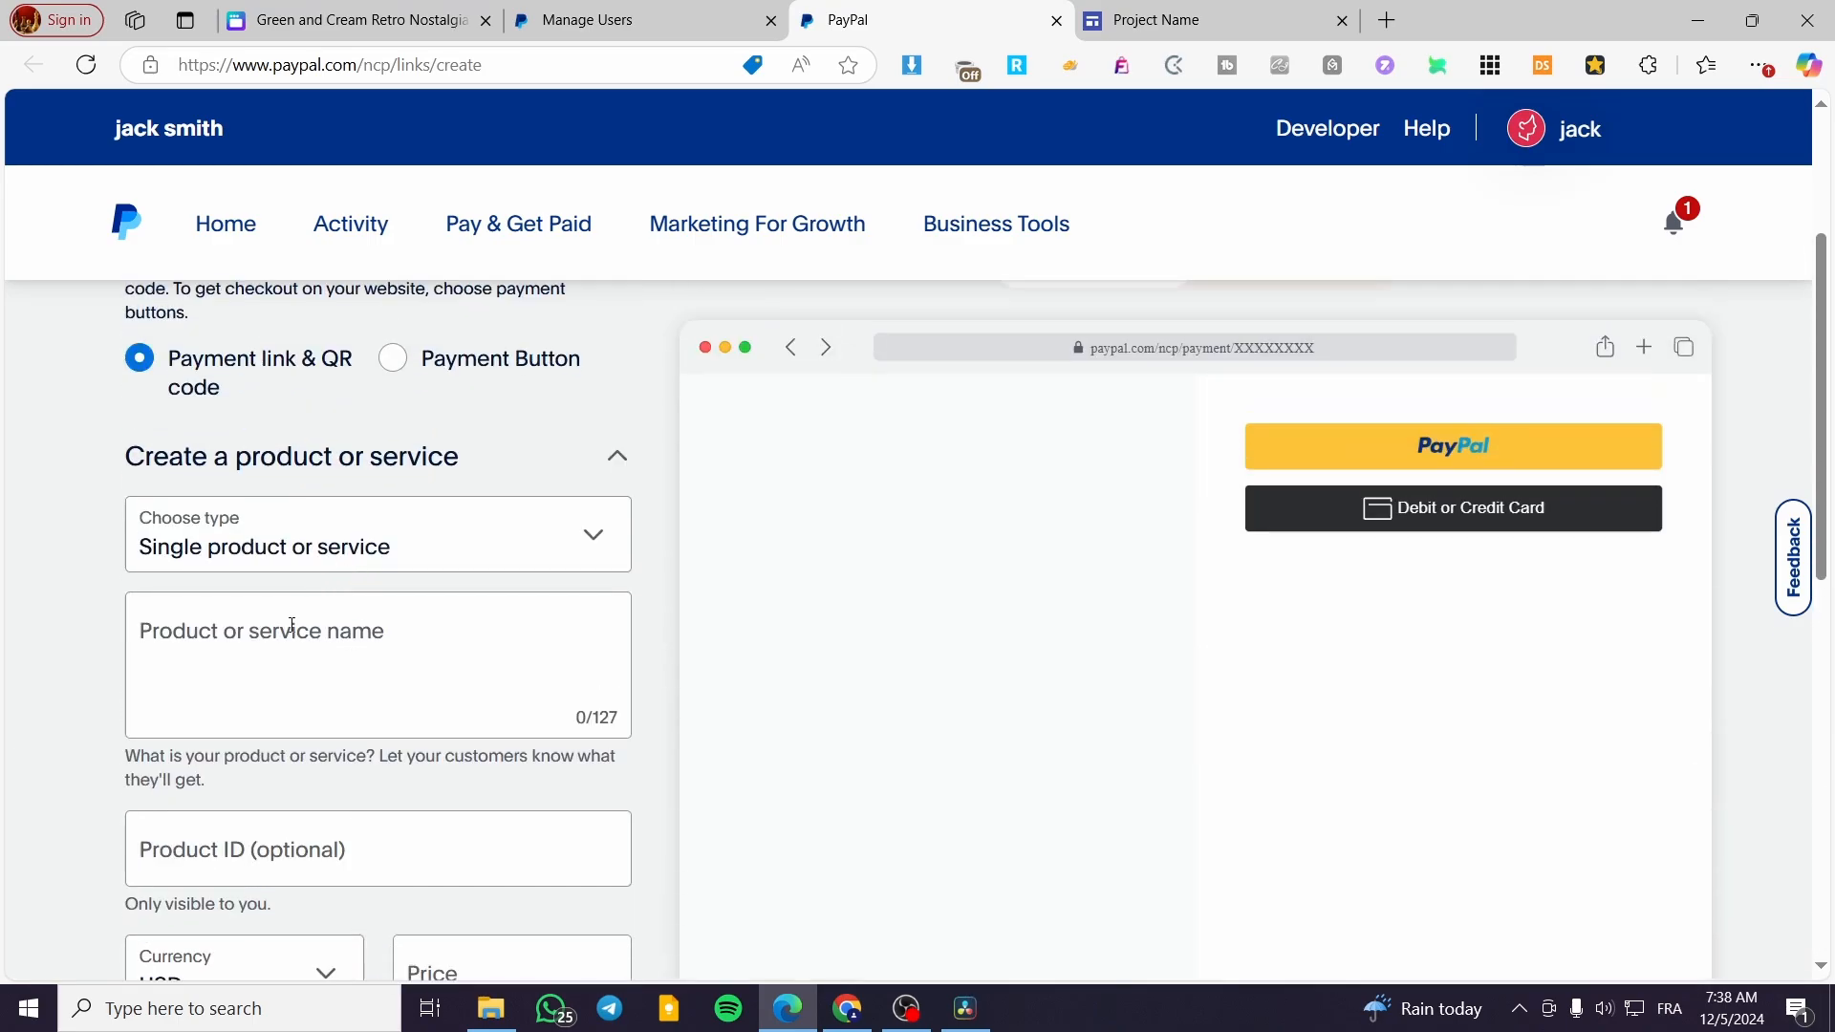
Name the product "Jack's Pizza Ebook" and give it the product ID 123
left_click(365, 730)
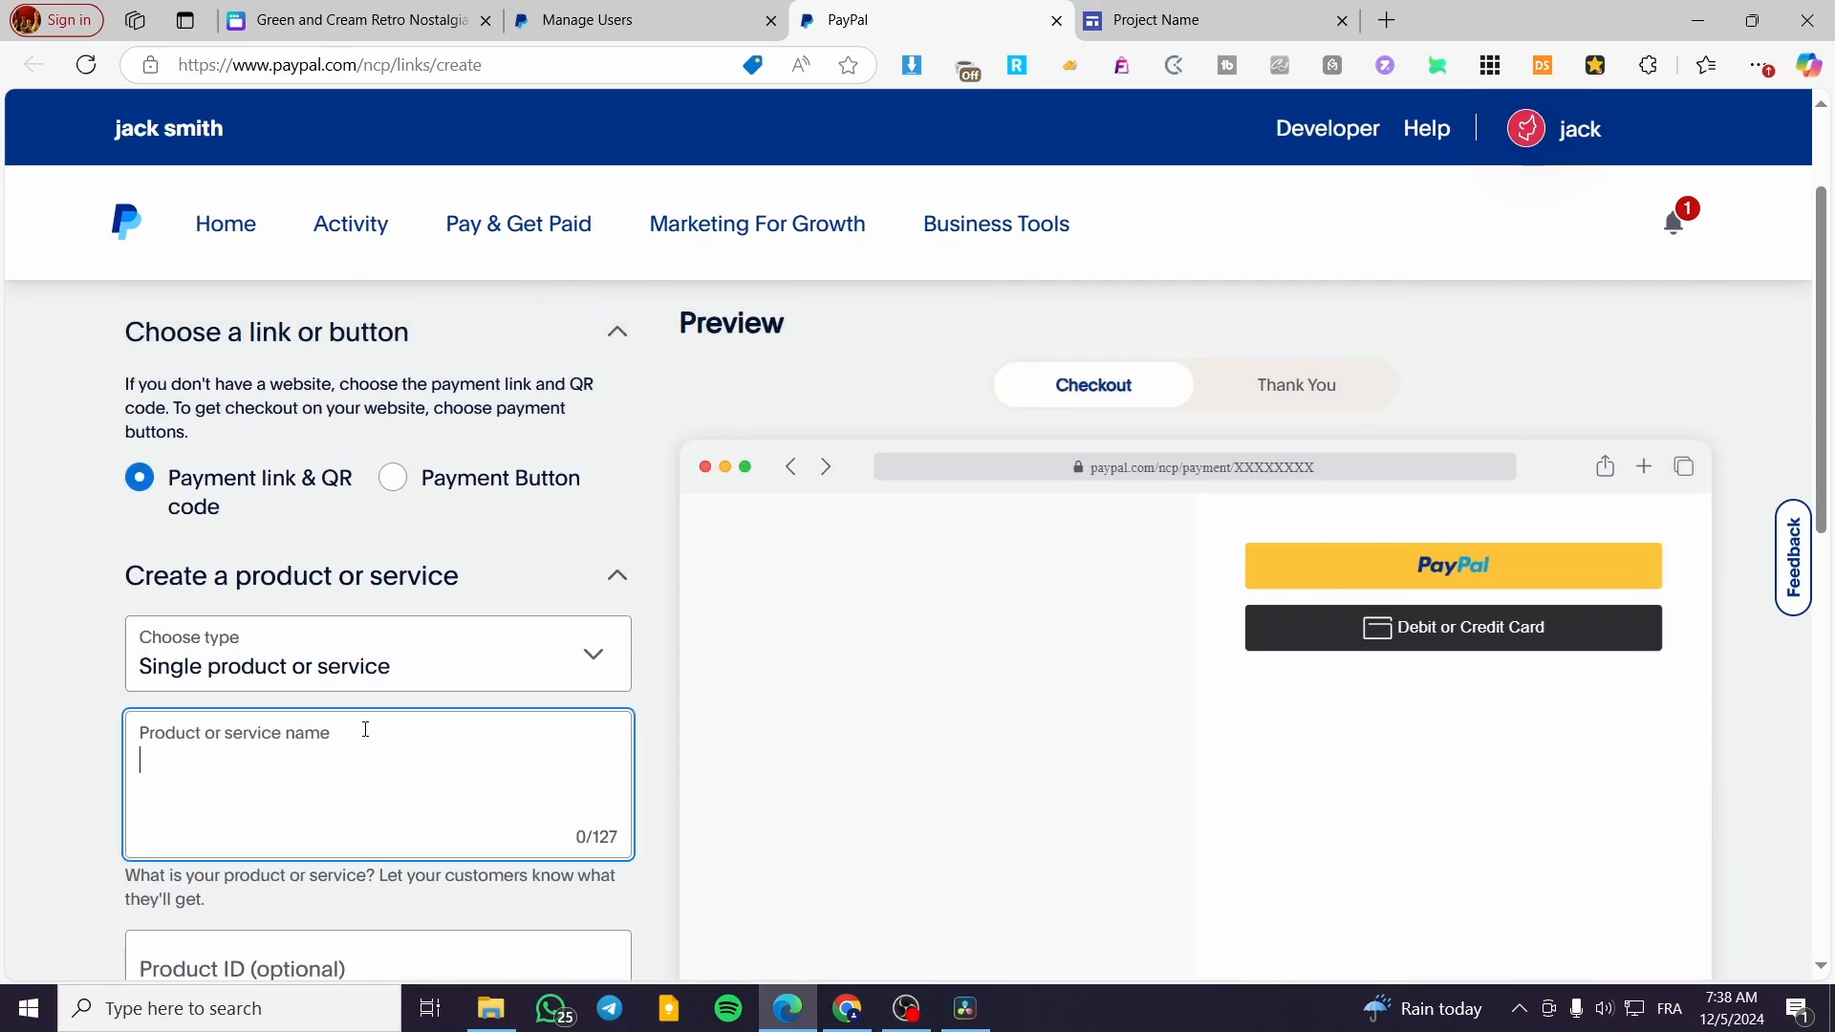
type("Jack's Pizza")
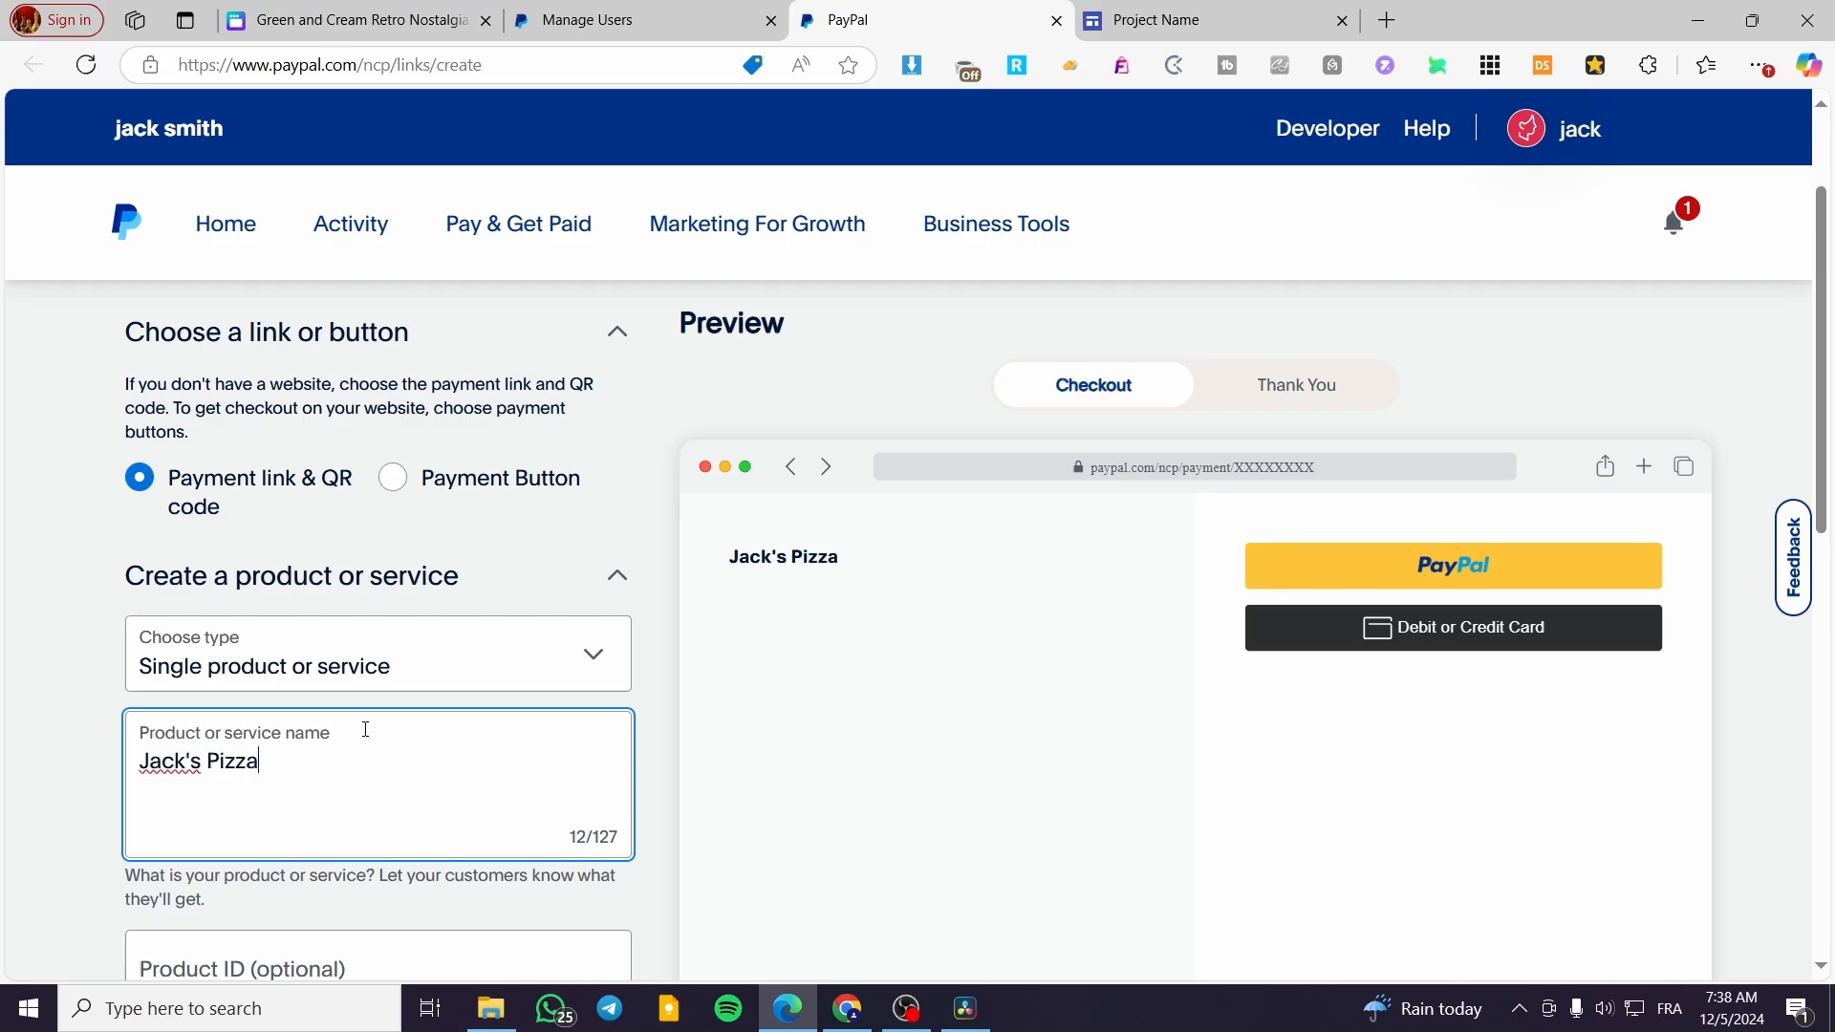
type(" Ebook")
scroll(364, 729, "down", 5)
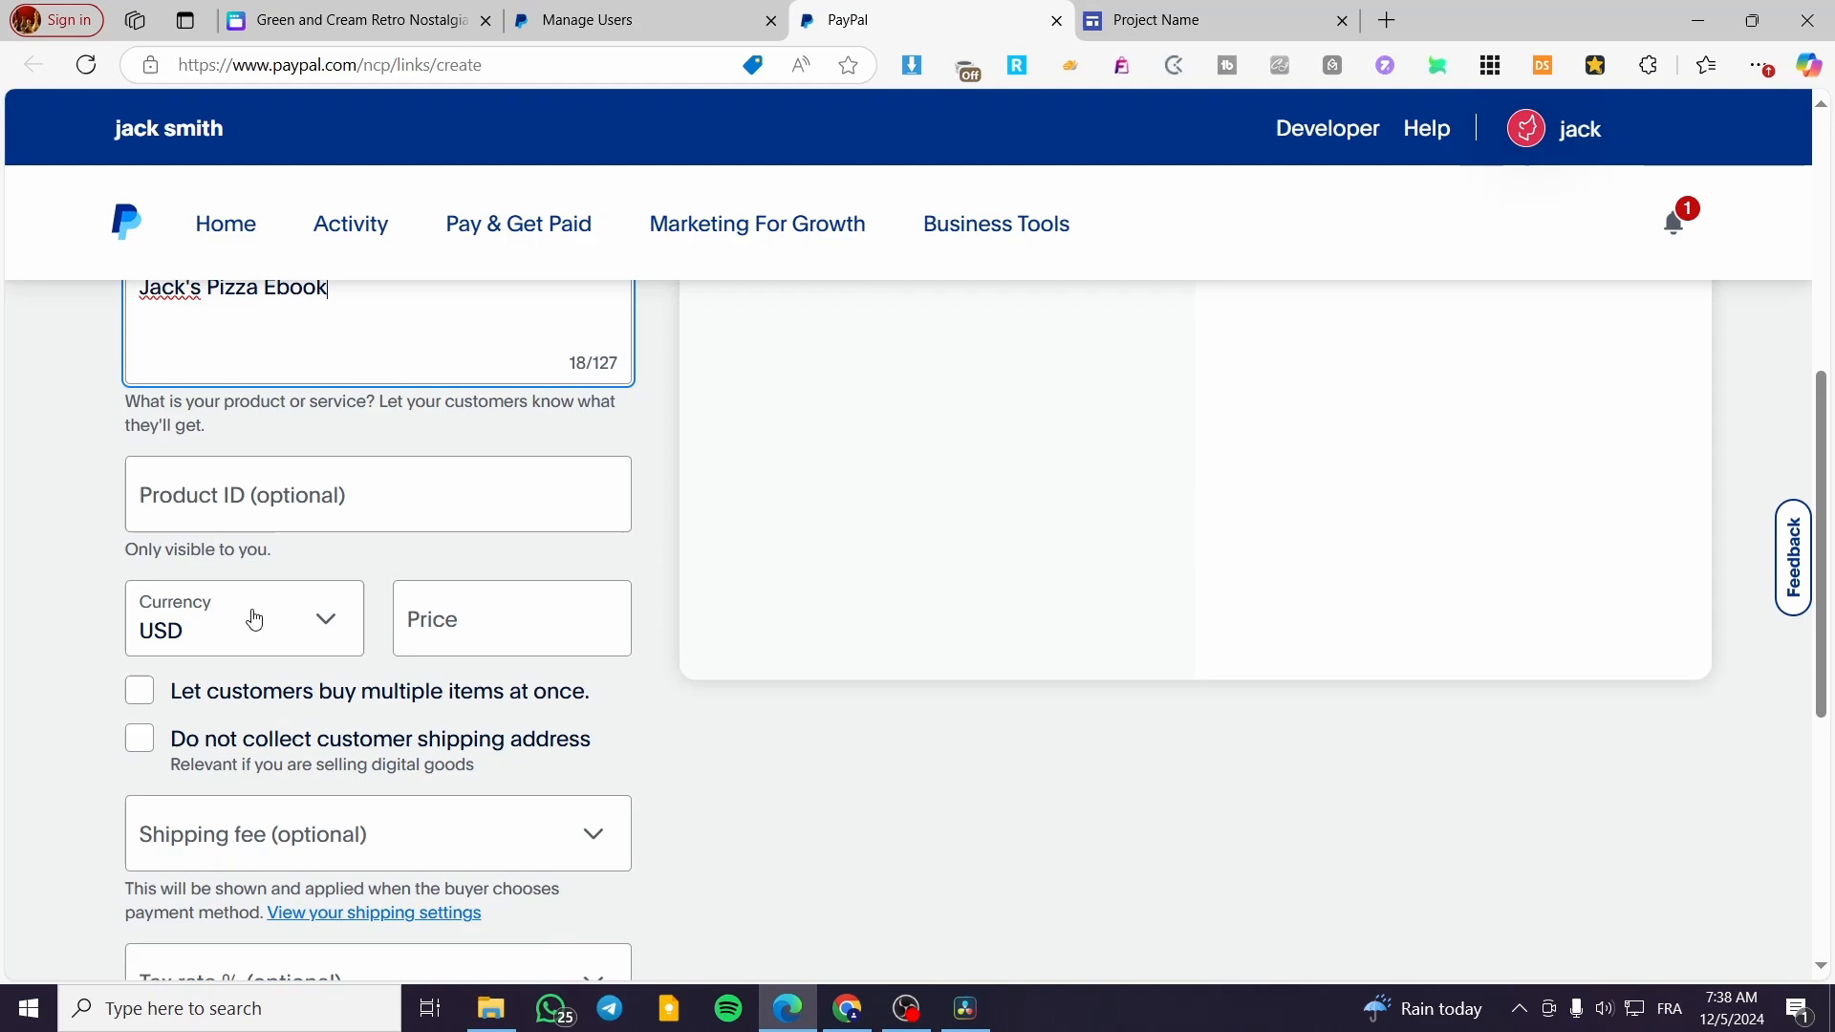
left_click(306, 469)
type("123")
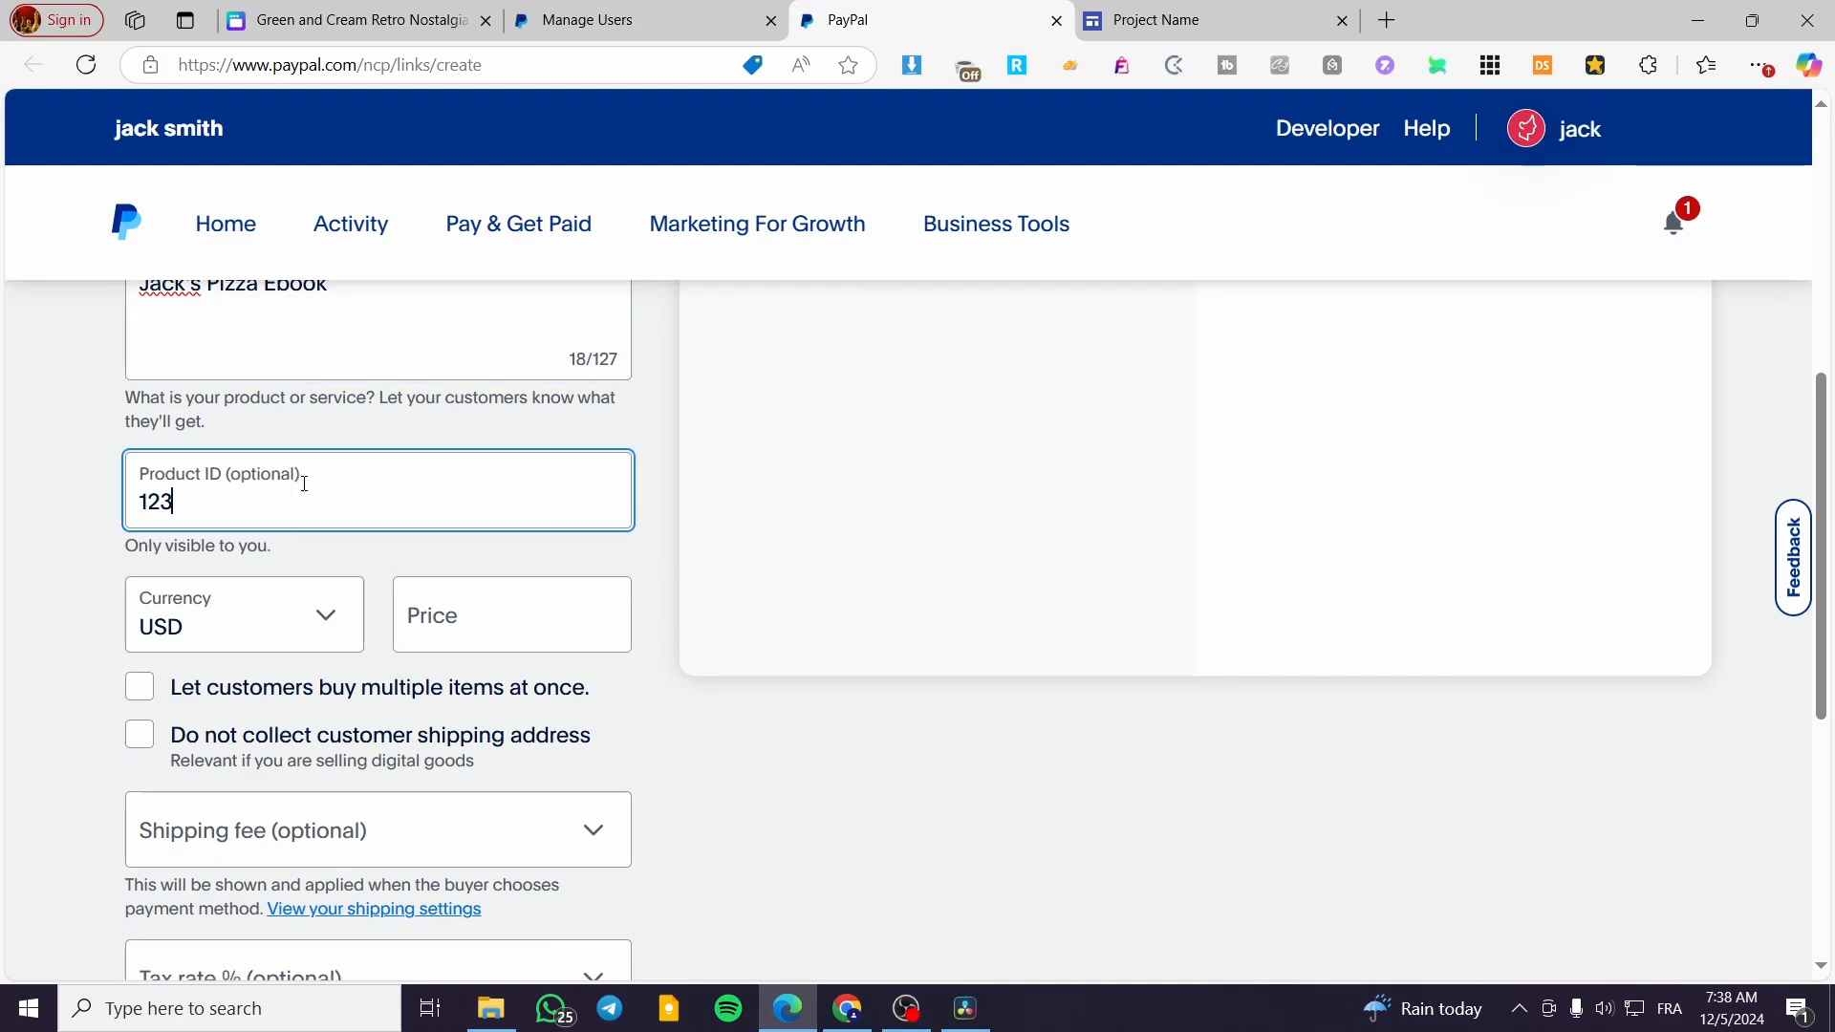
Set the ebook's price to 19,99 USD
left_click(496, 635)
type("19,")
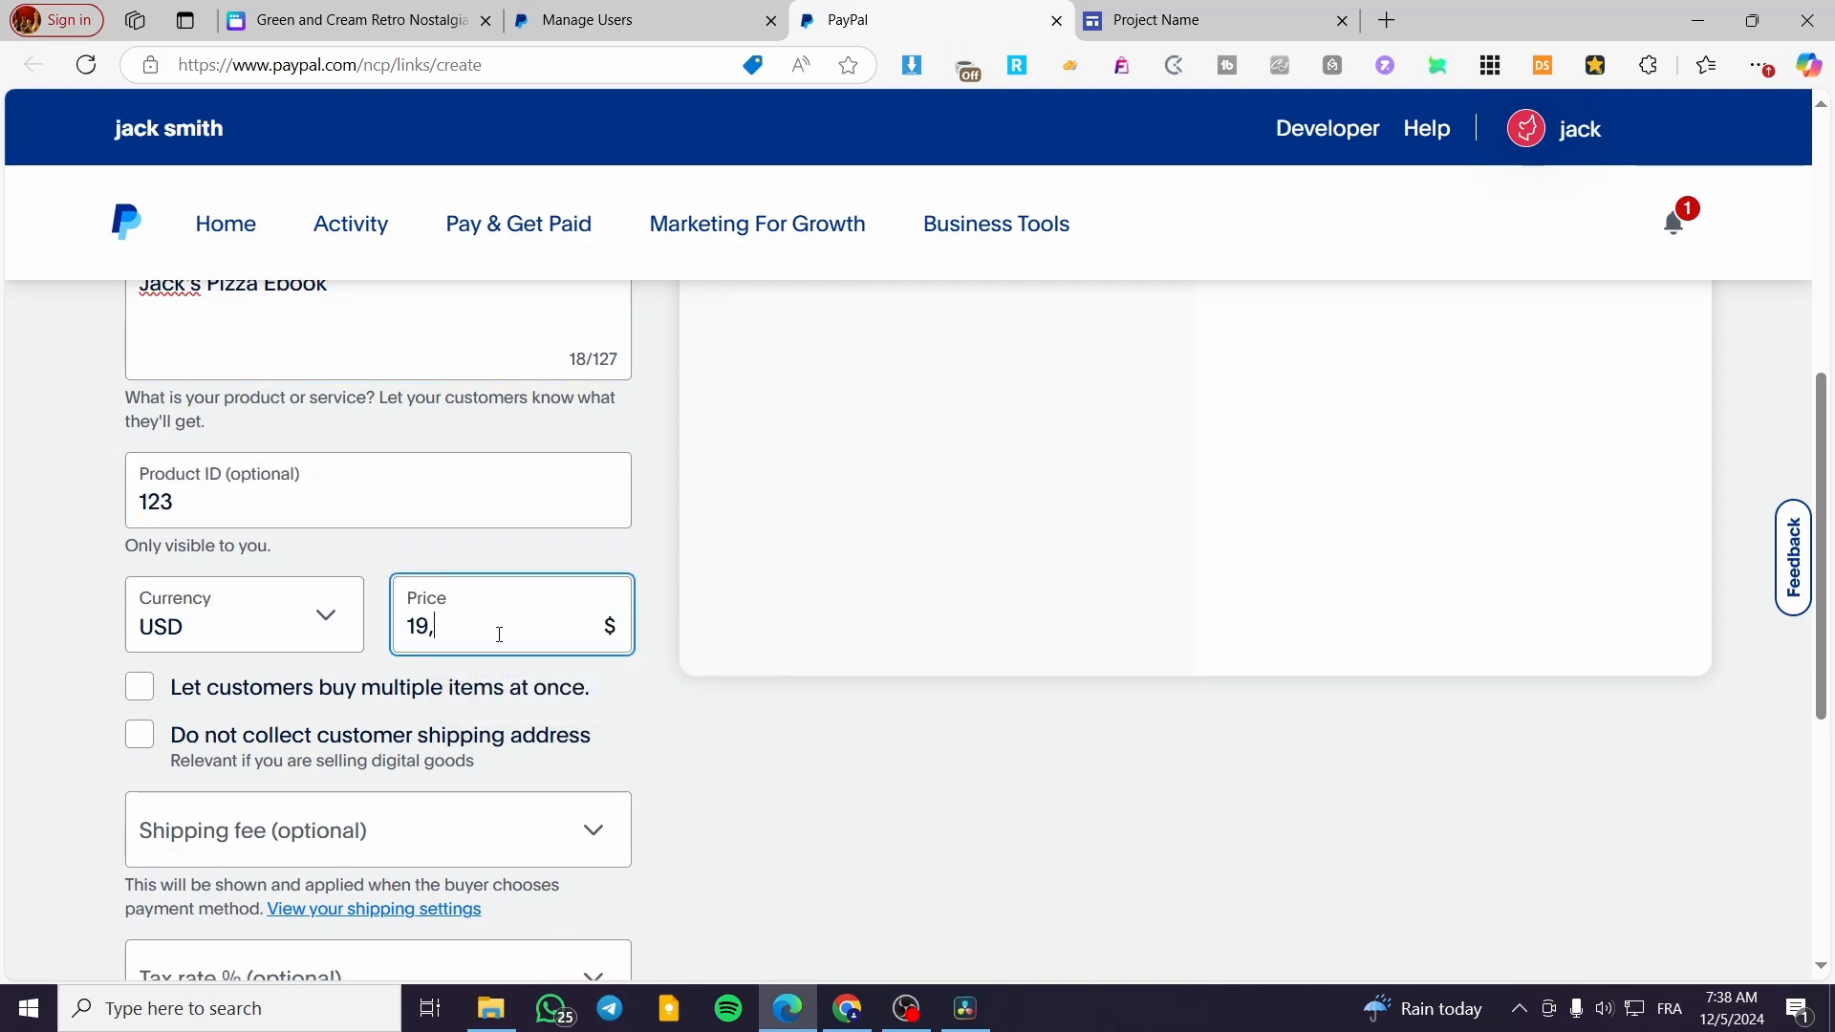
type("99")
left_click(111, 627)
Set the shipping fee to "Shipping not applicable" and the tax rate to "Taxes not applicable"
scroll(110, 627, "down", 1)
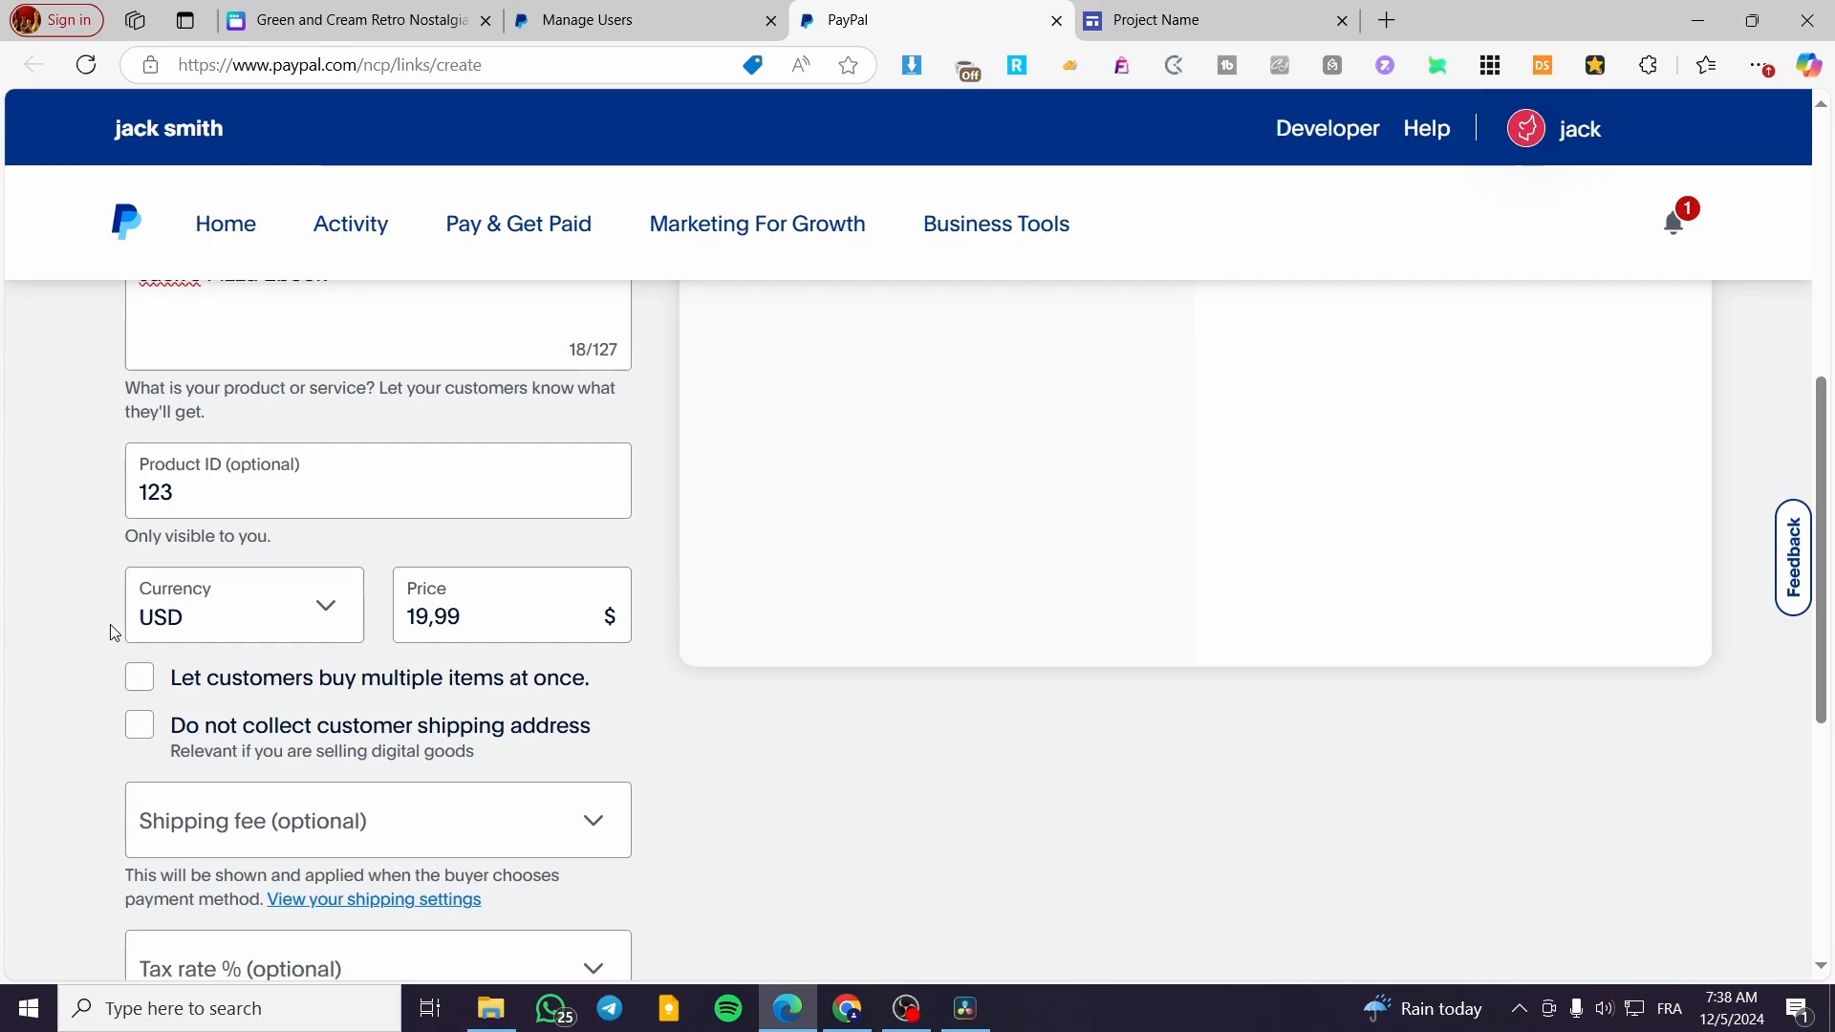
scroll(111, 627, "down", 2)
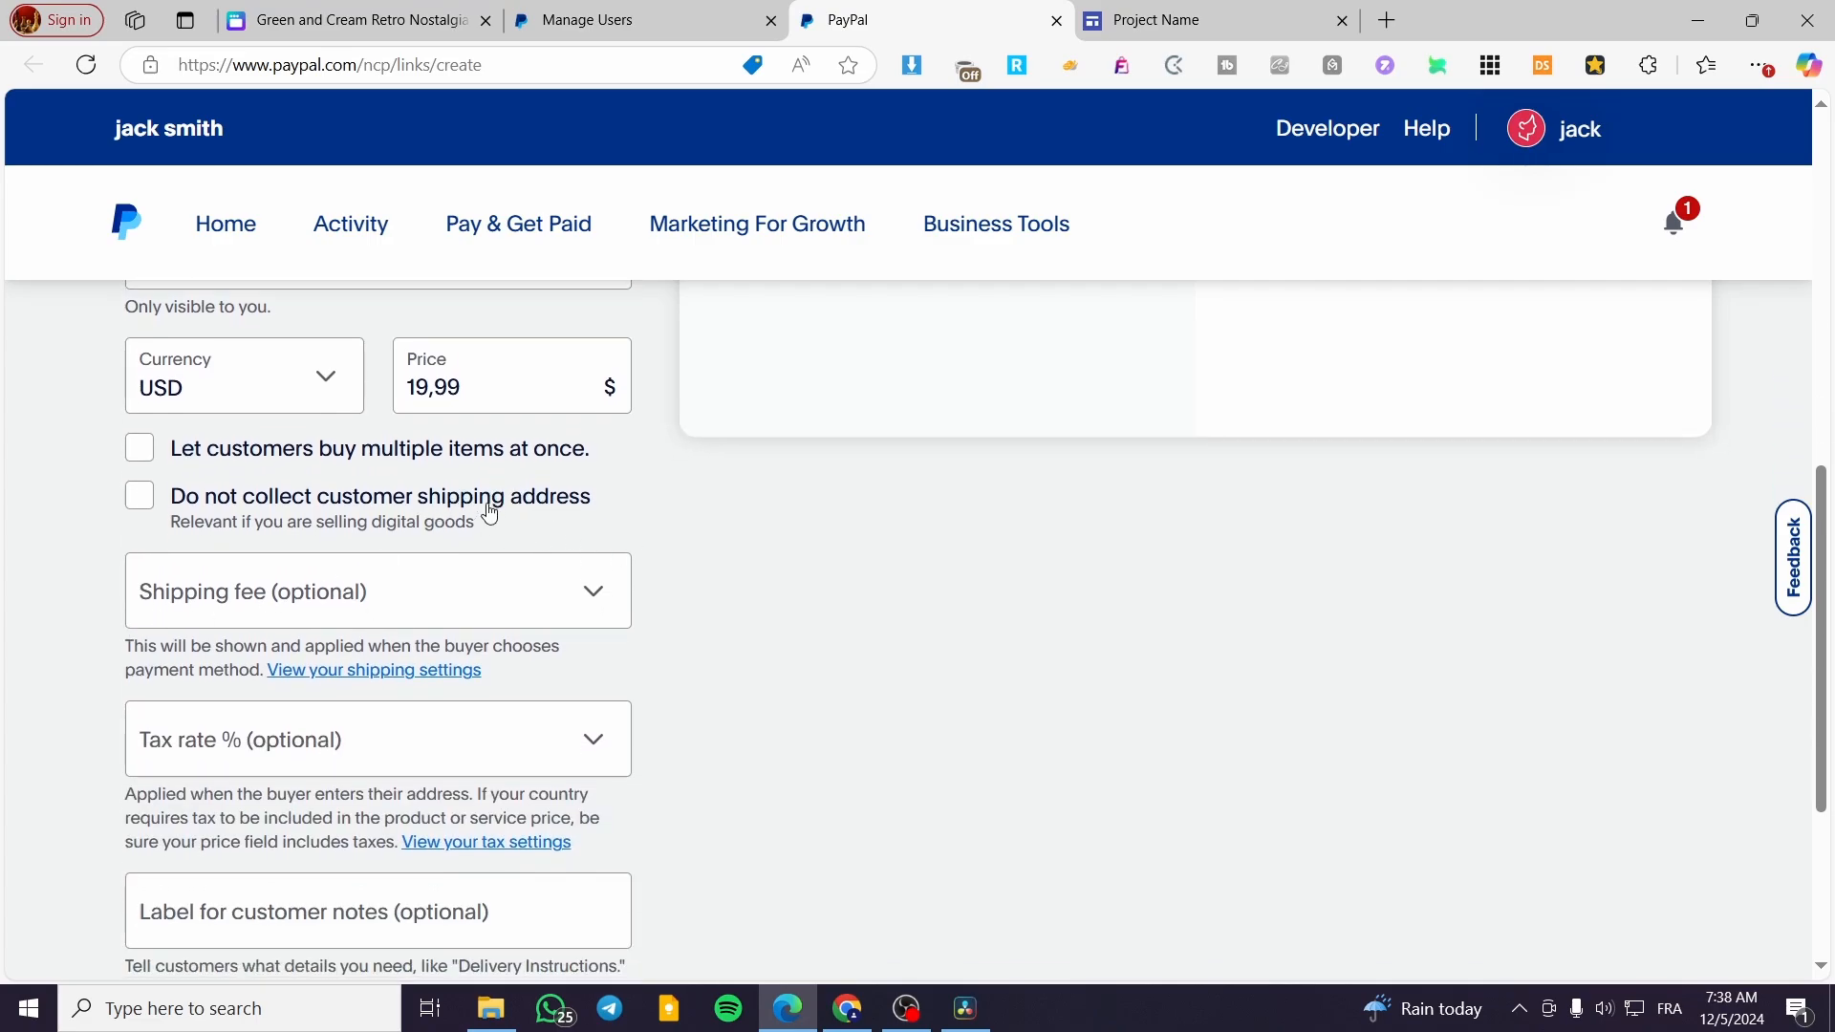
left_click(421, 596)
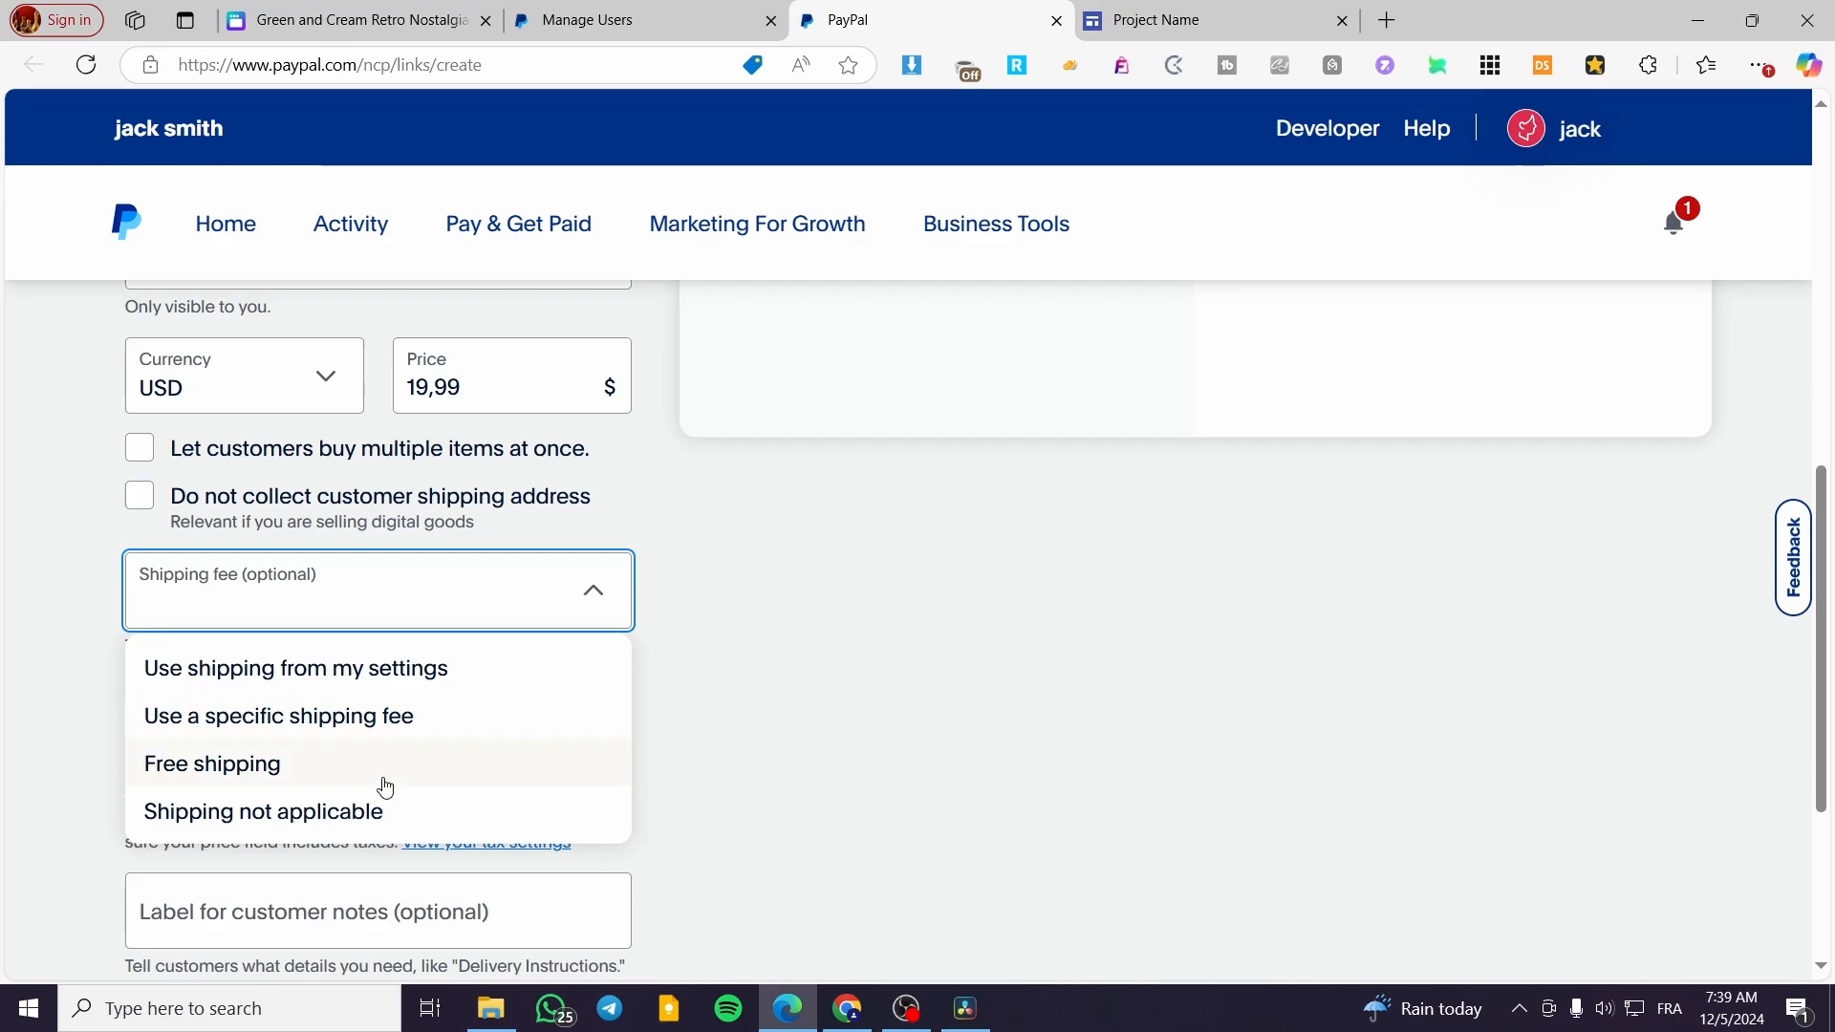
left_click(373, 813)
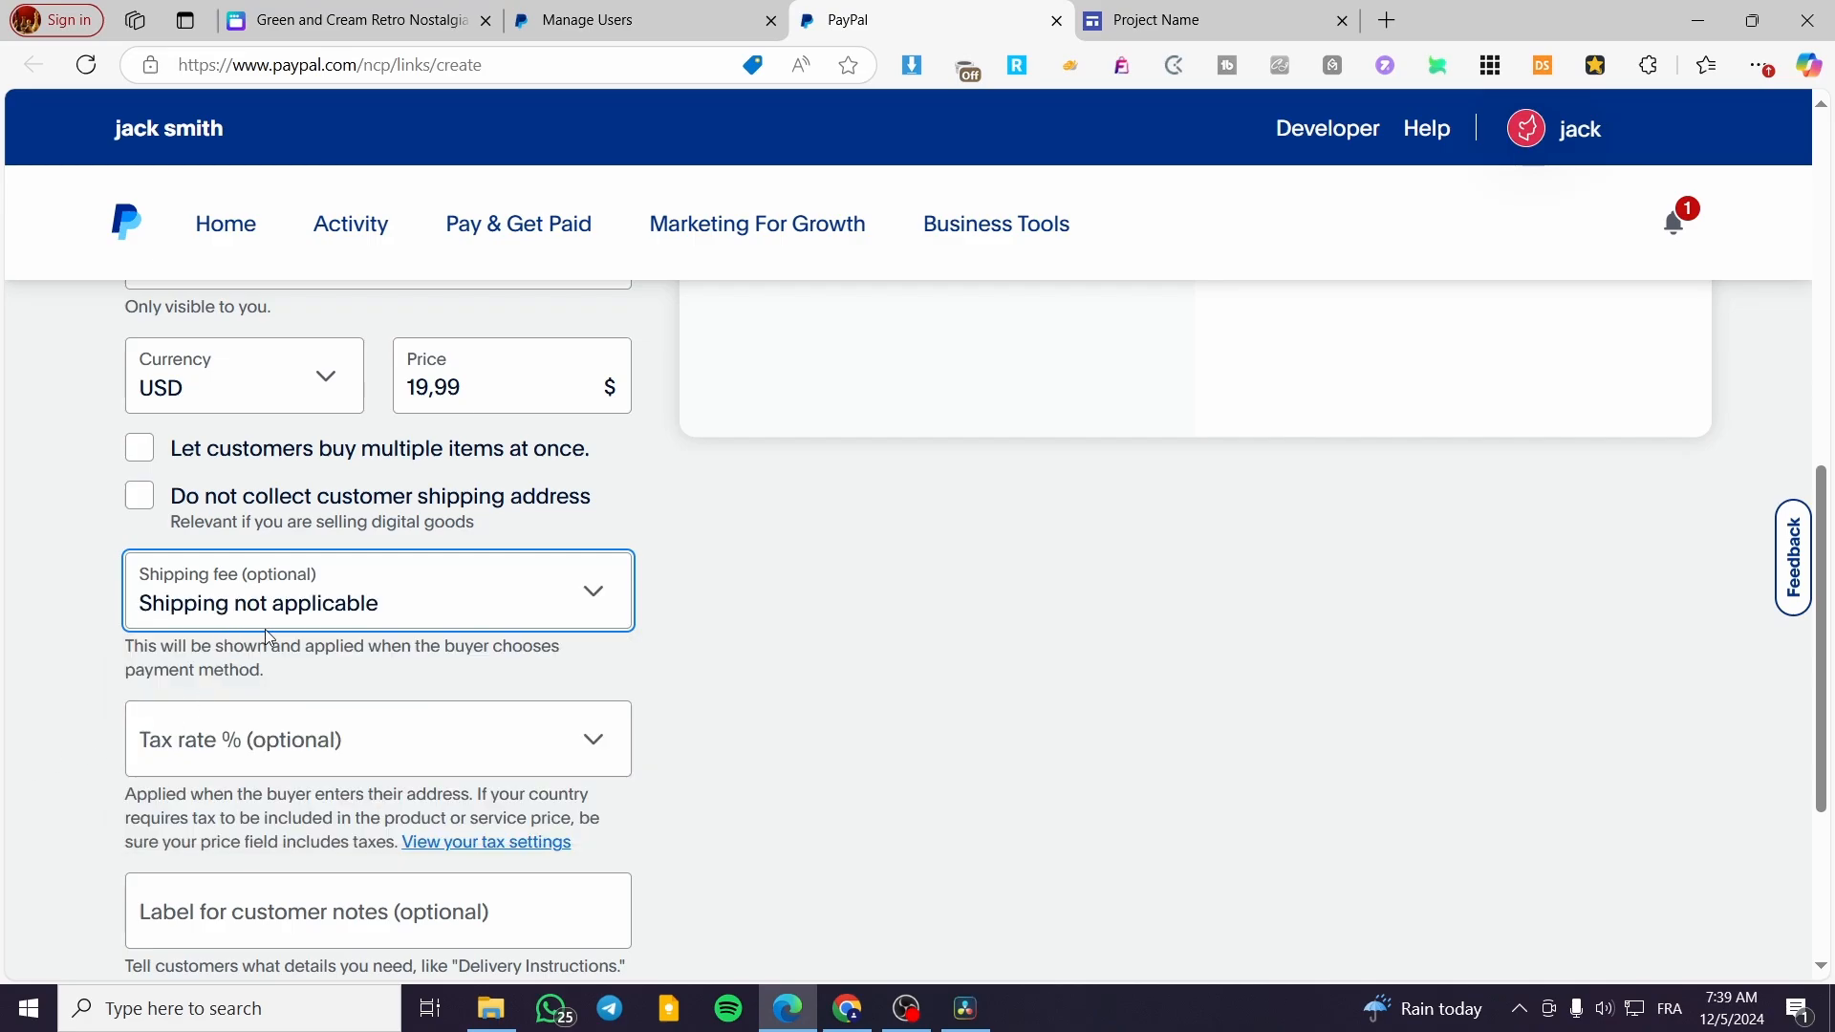
scroll(466, 634, "down", 1)
scroll(465, 635, "down", 2)
left_click(303, 513)
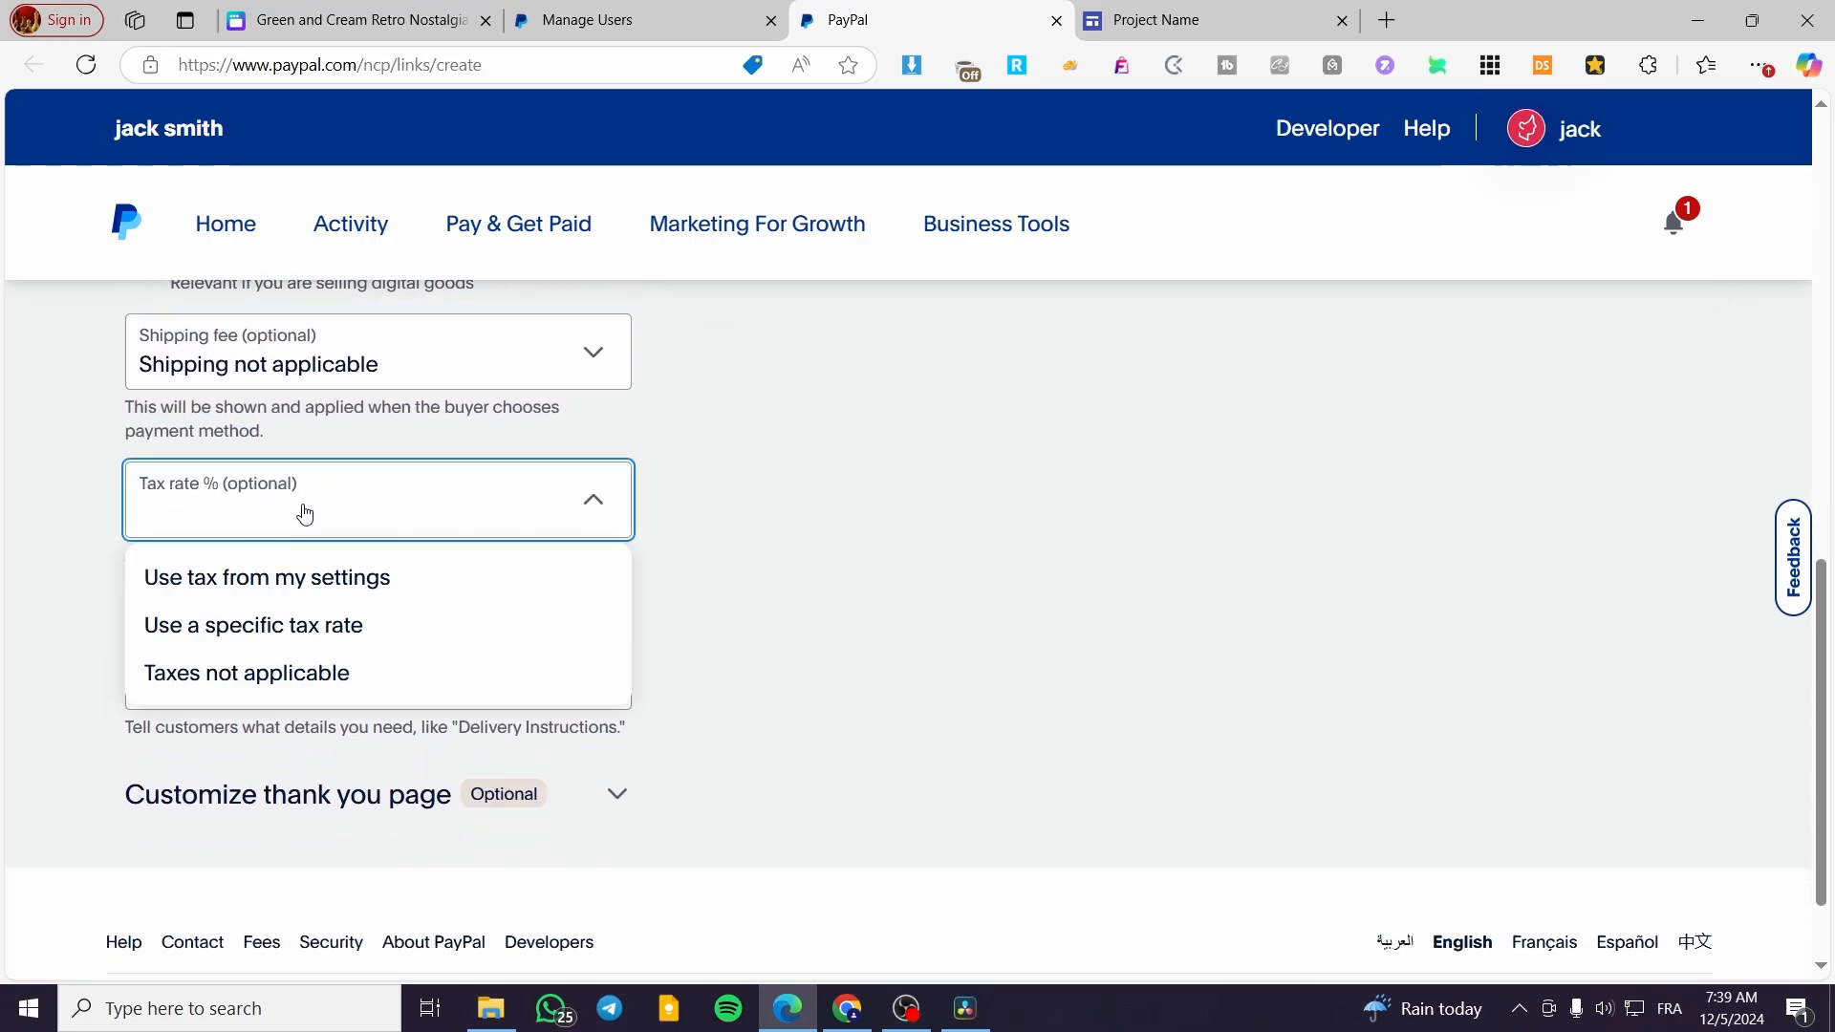
left_click(328, 688)
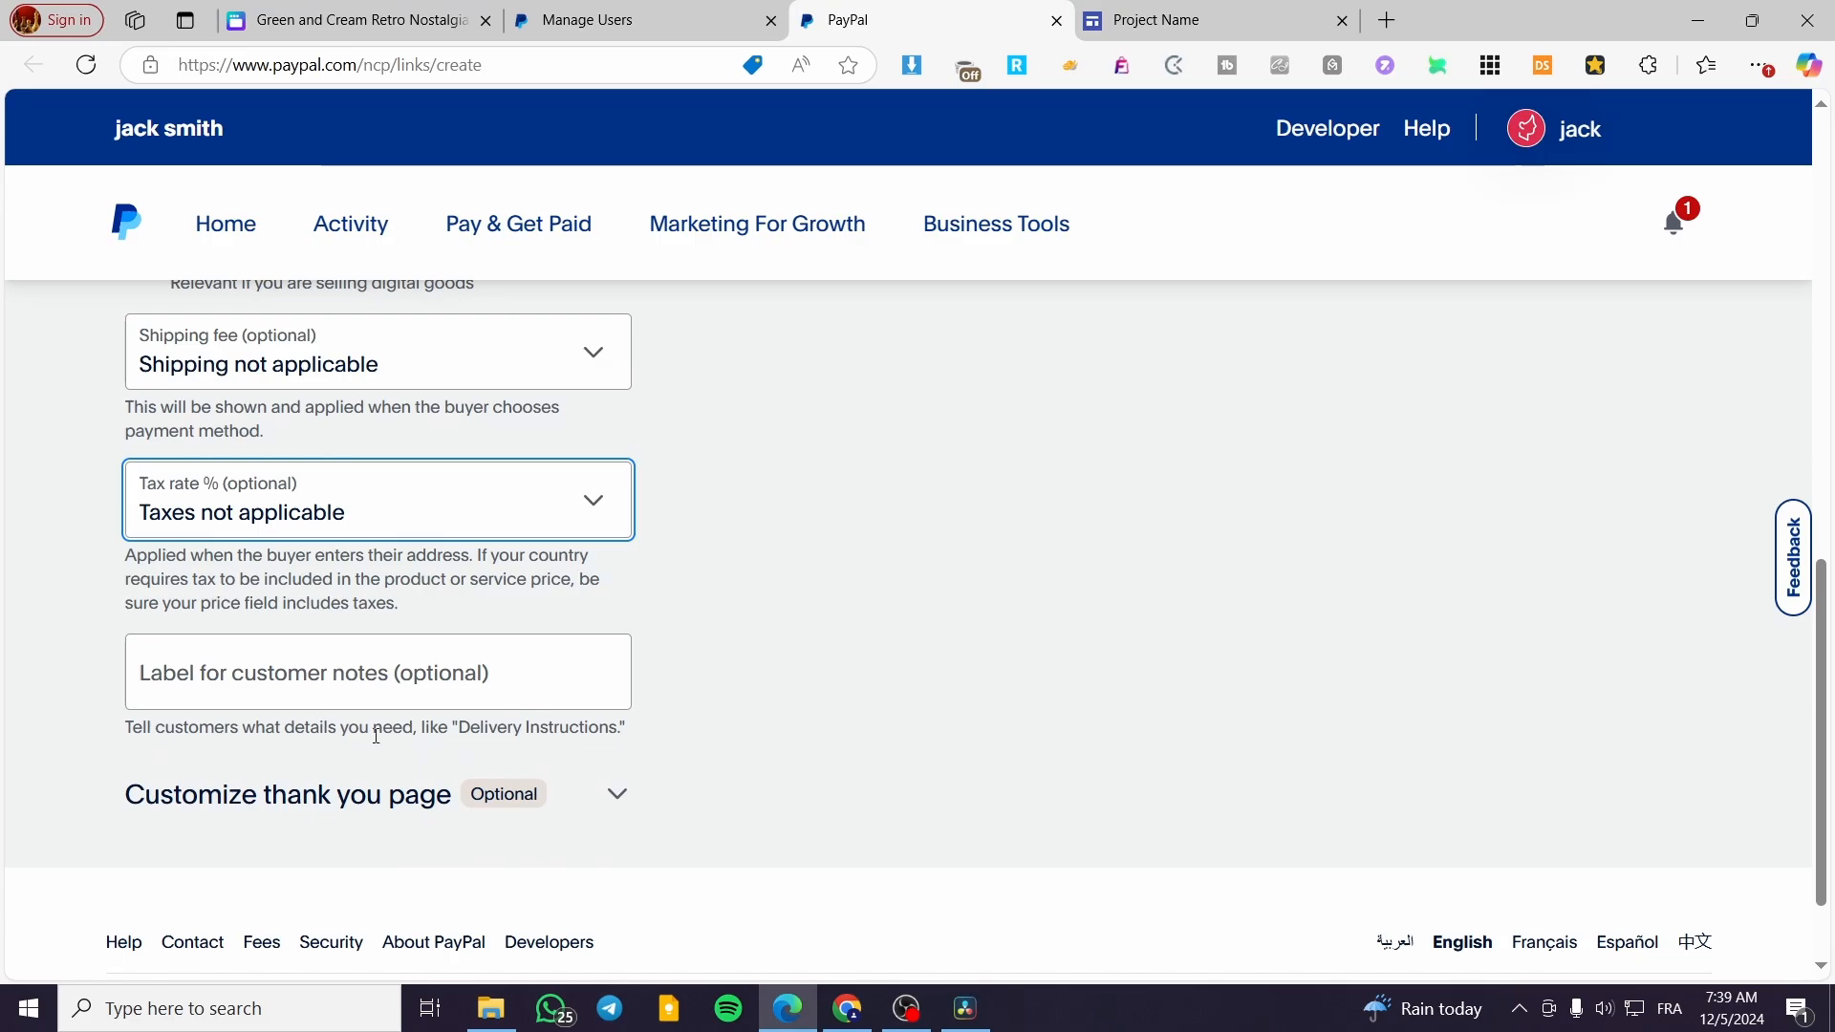
Review the optional thank you page settings and the previews of the thank you and checkout pages
left_click(602, 801)
scroll(622, 799, "down", 3)
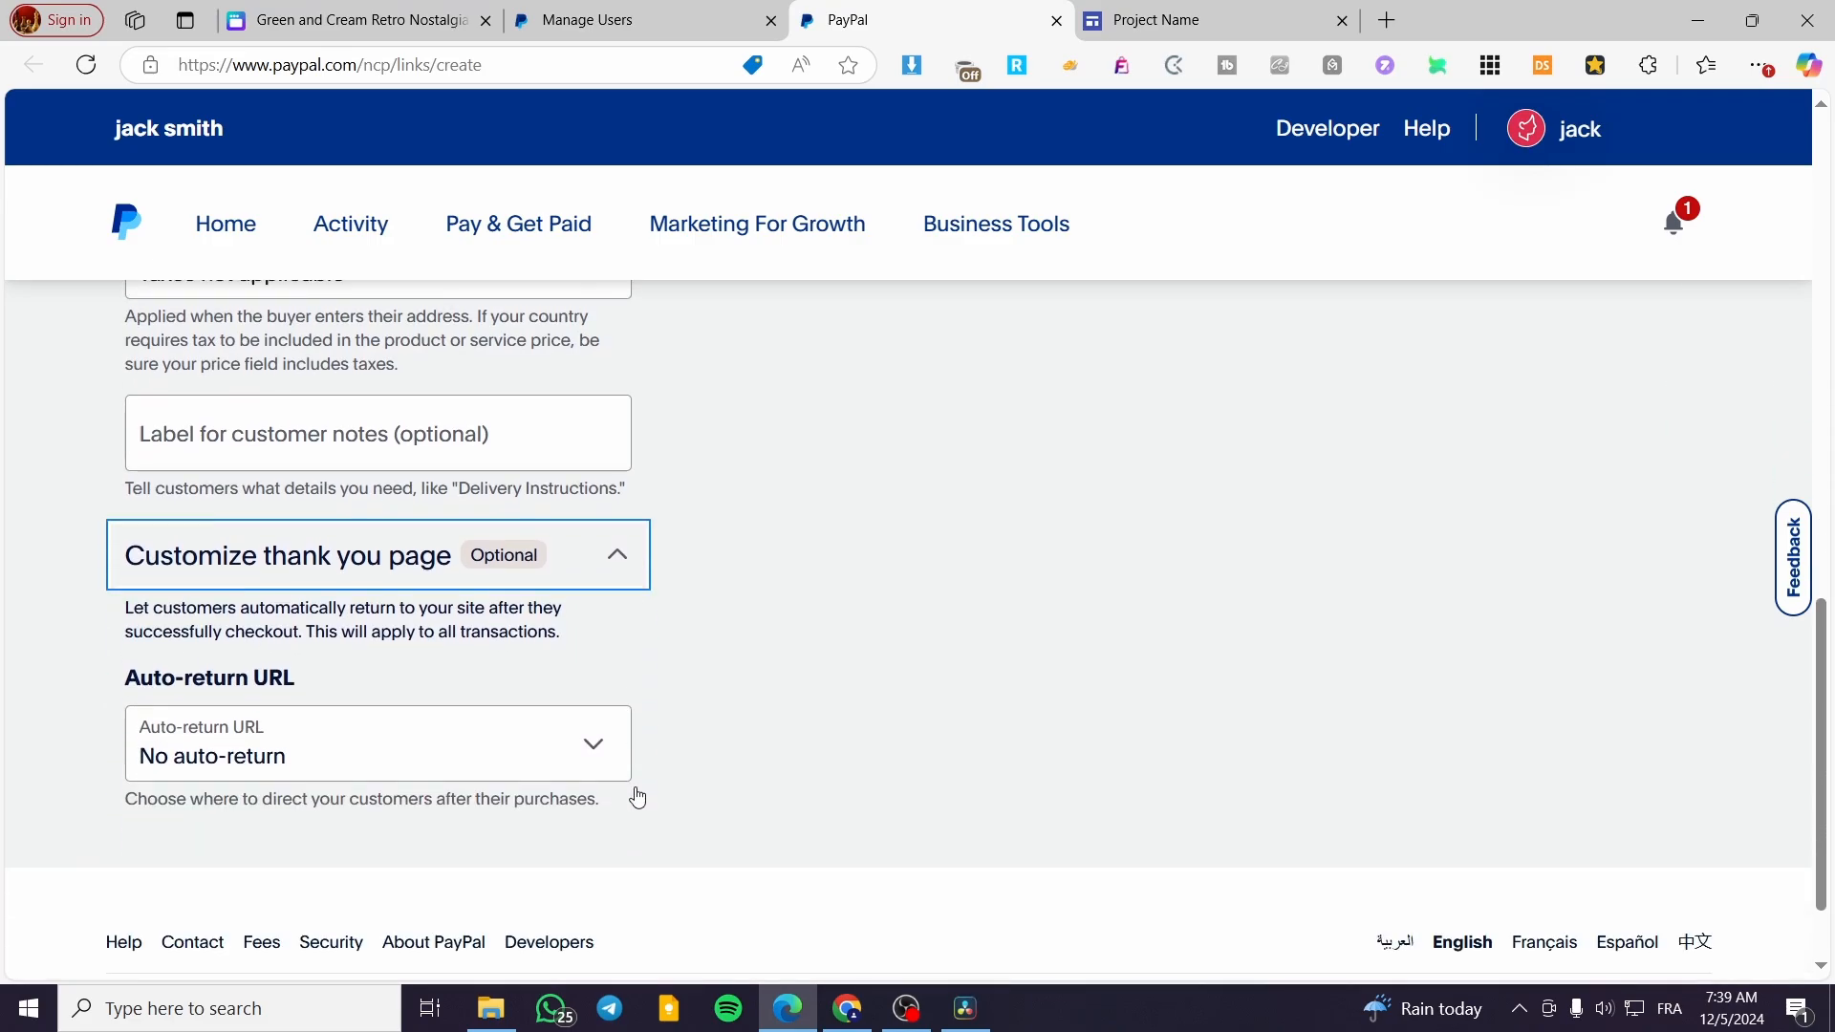
left_click(649, 571)
scroll(756, 604, "up", 10)
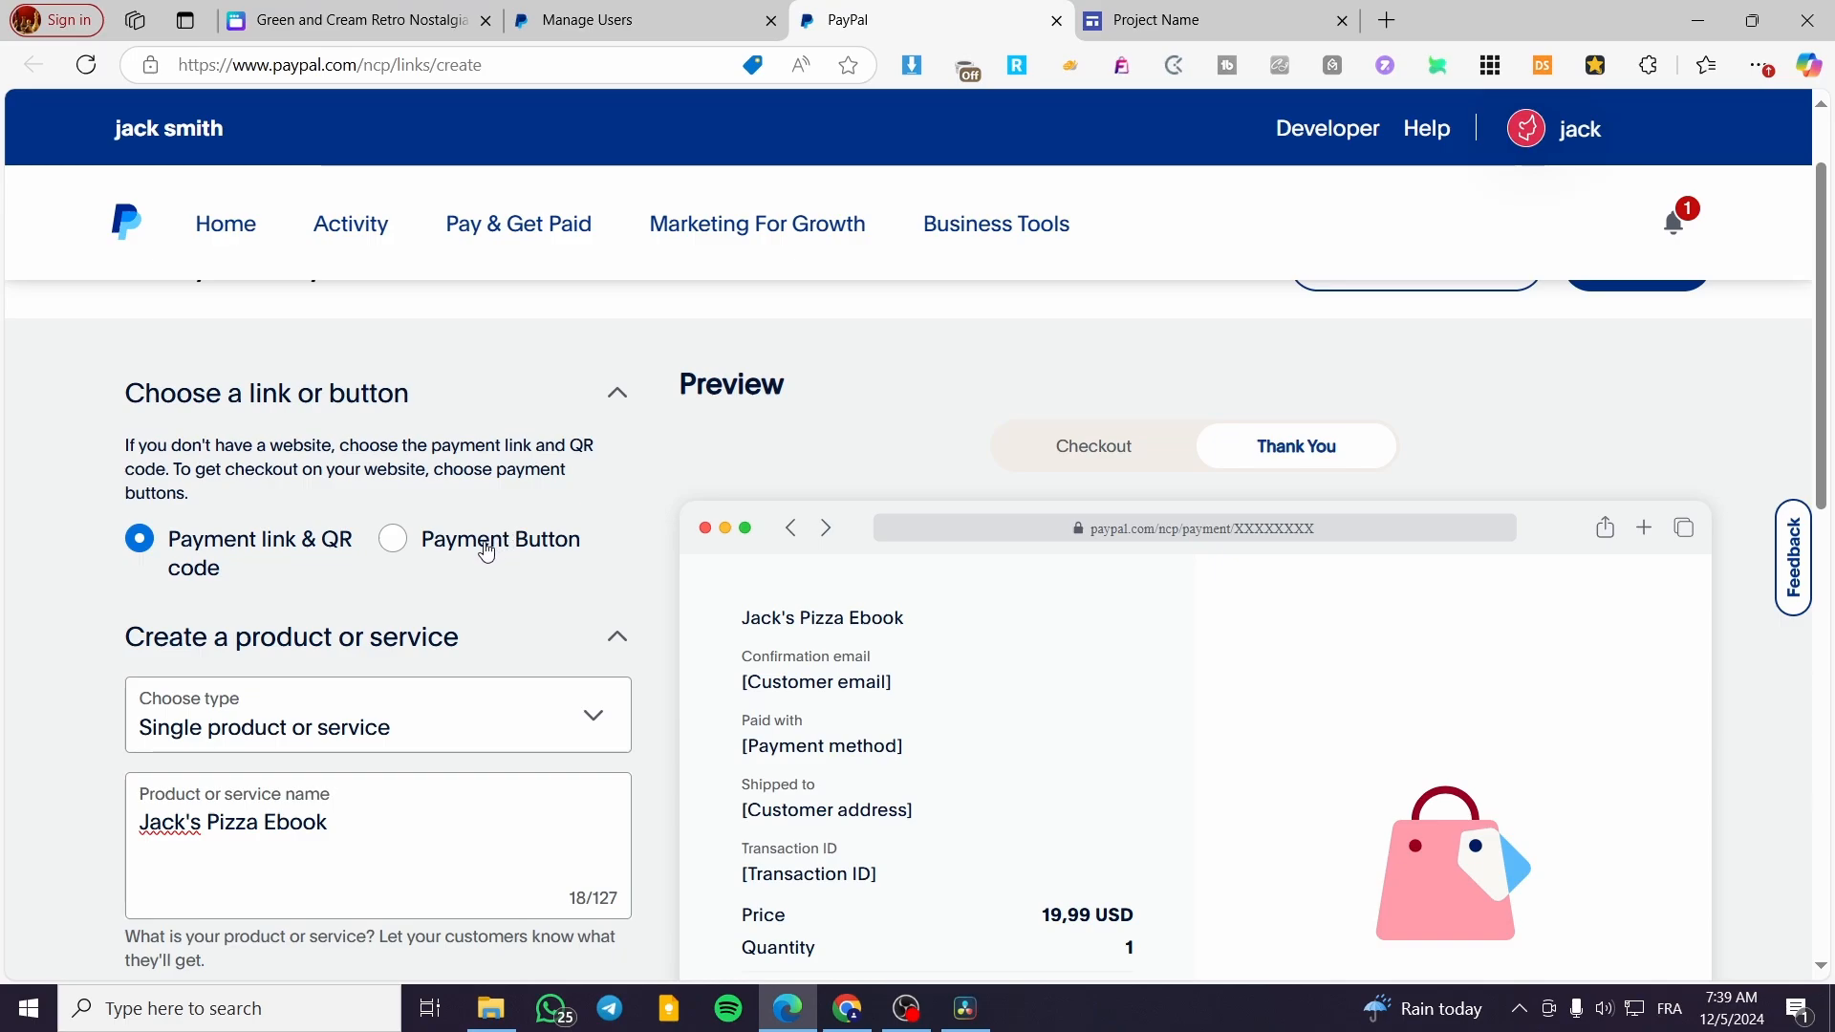
scroll(304, 565, "down", 3)
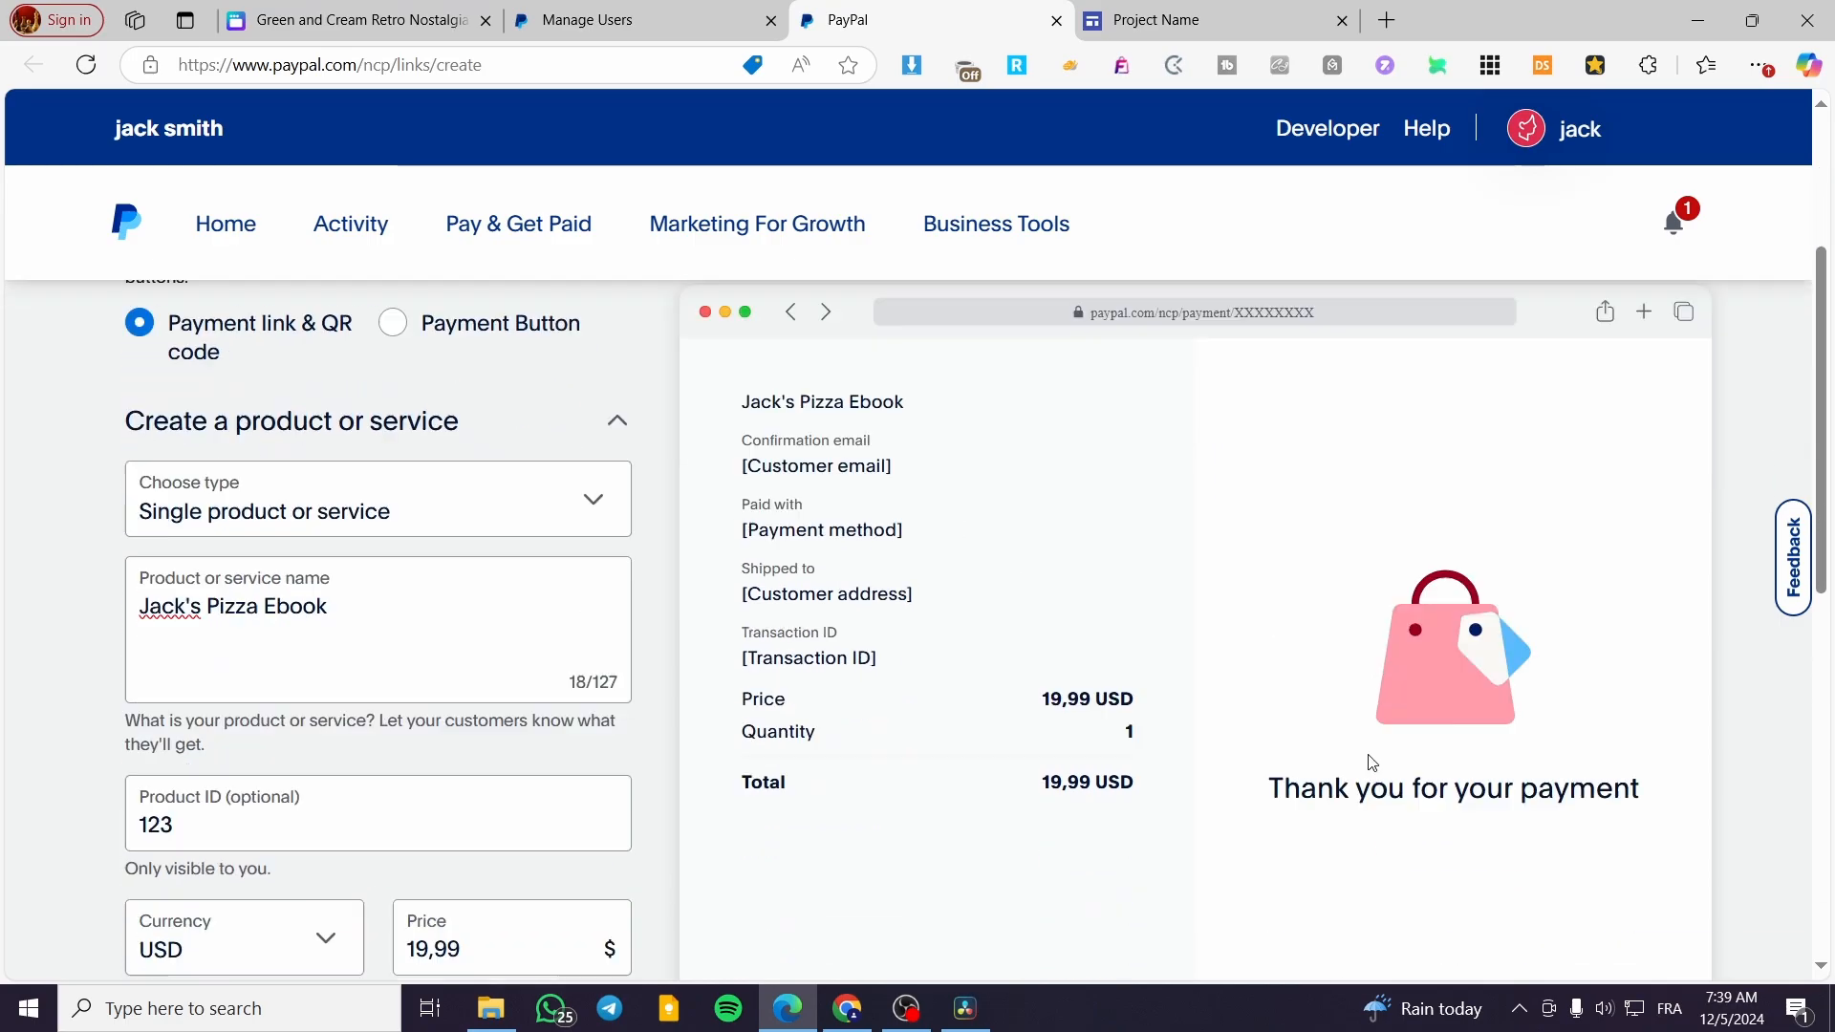
scroll(1364, 754, "up", 2)
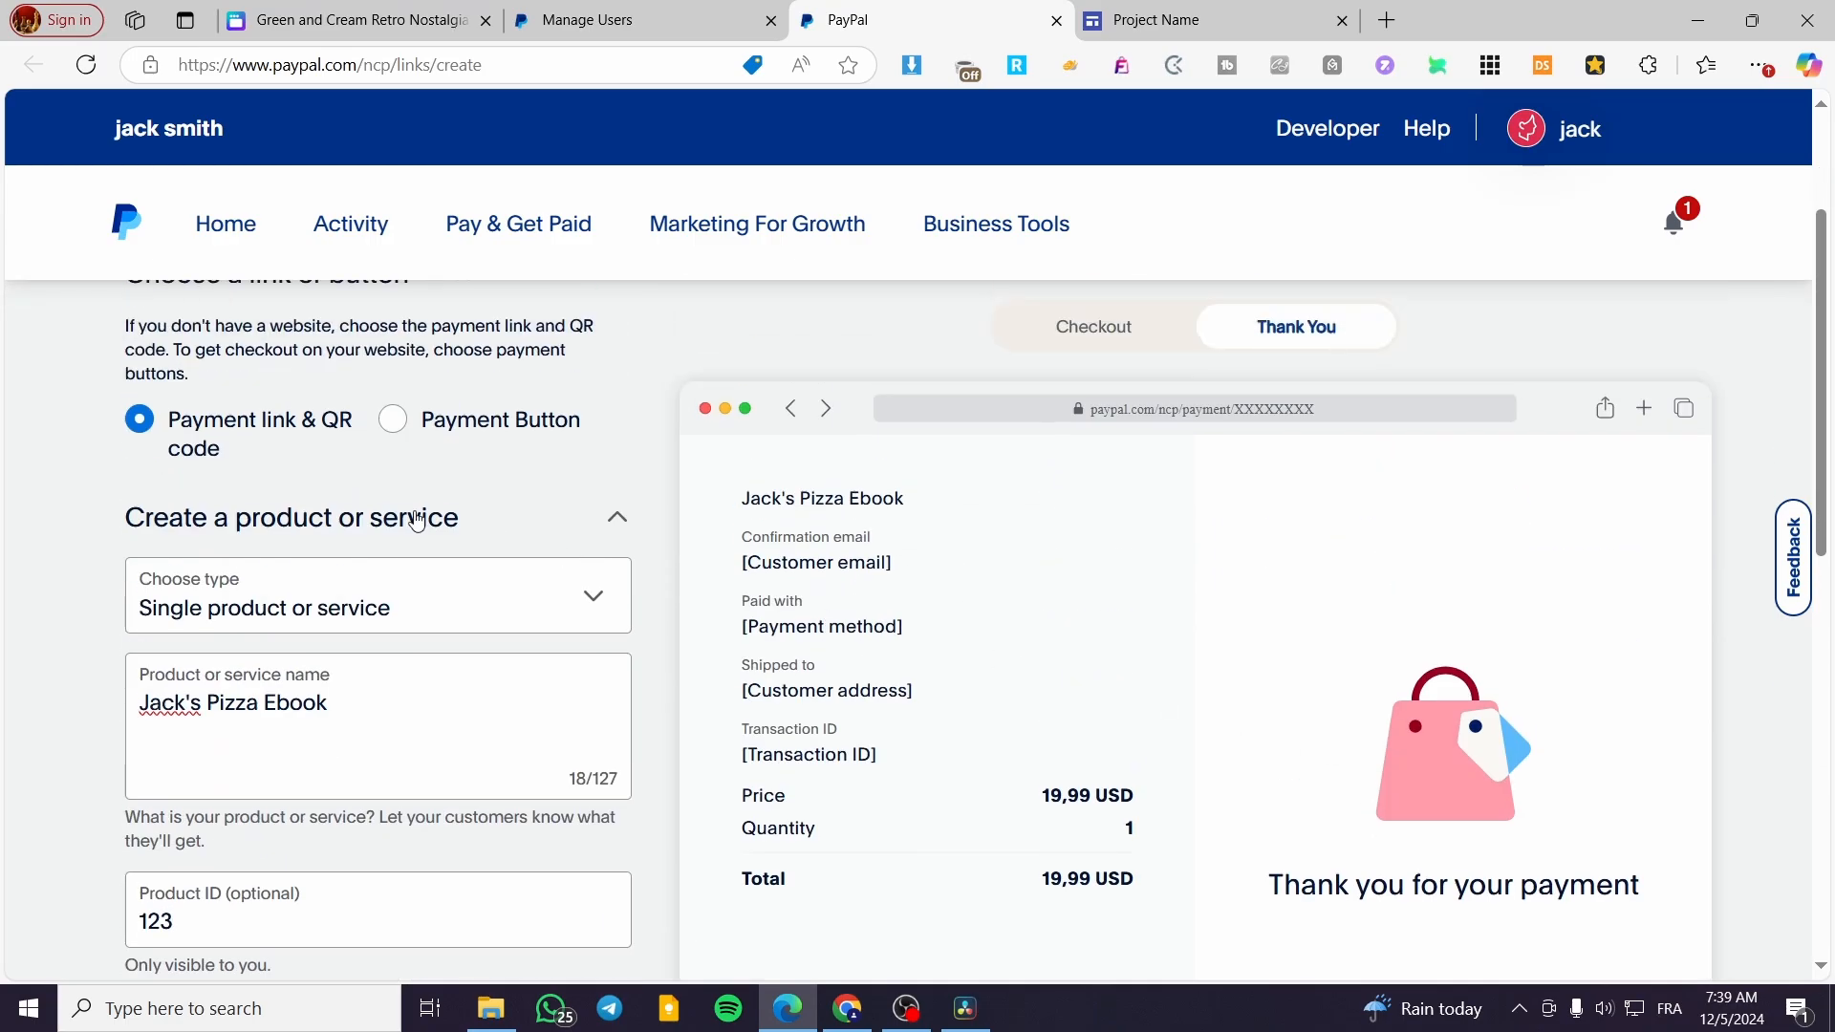
left_click(1078, 323)
Build the ebook's payment solution as a Payment Button and copy the HTML code of the stacked buttons
left_click(467, 426)
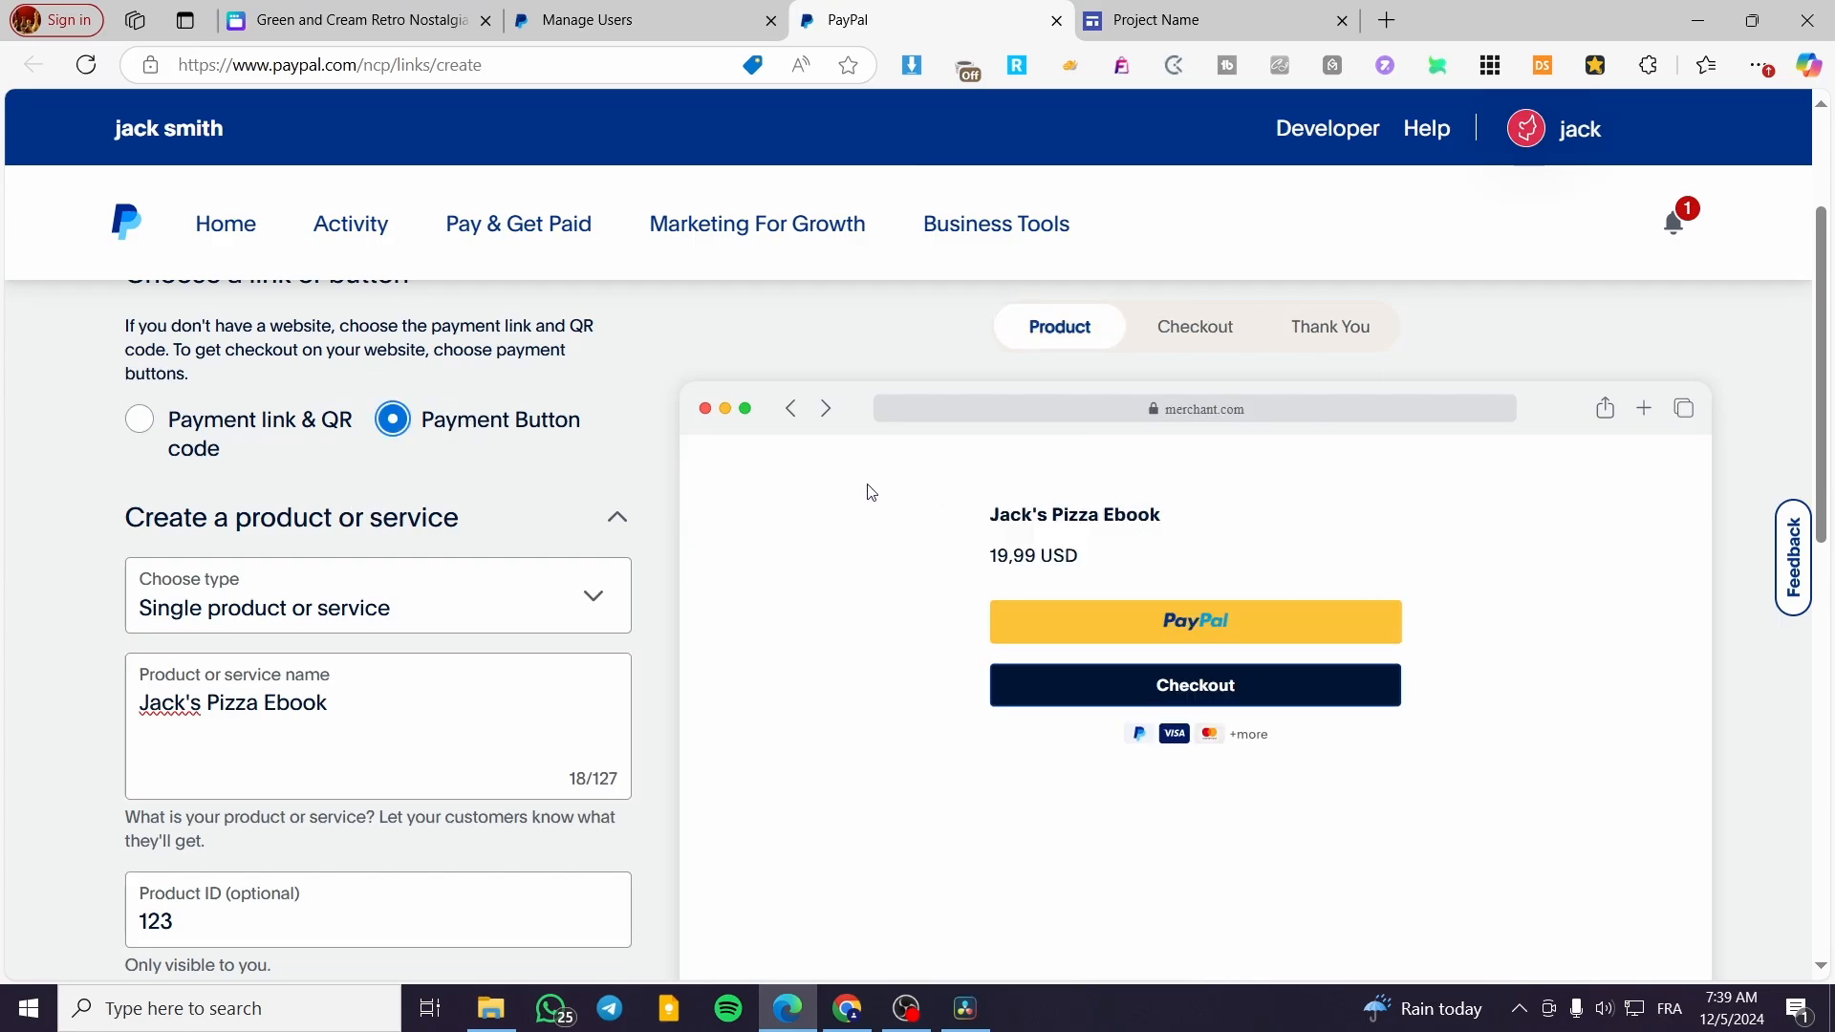
scroll(517, 500, "up", 2)
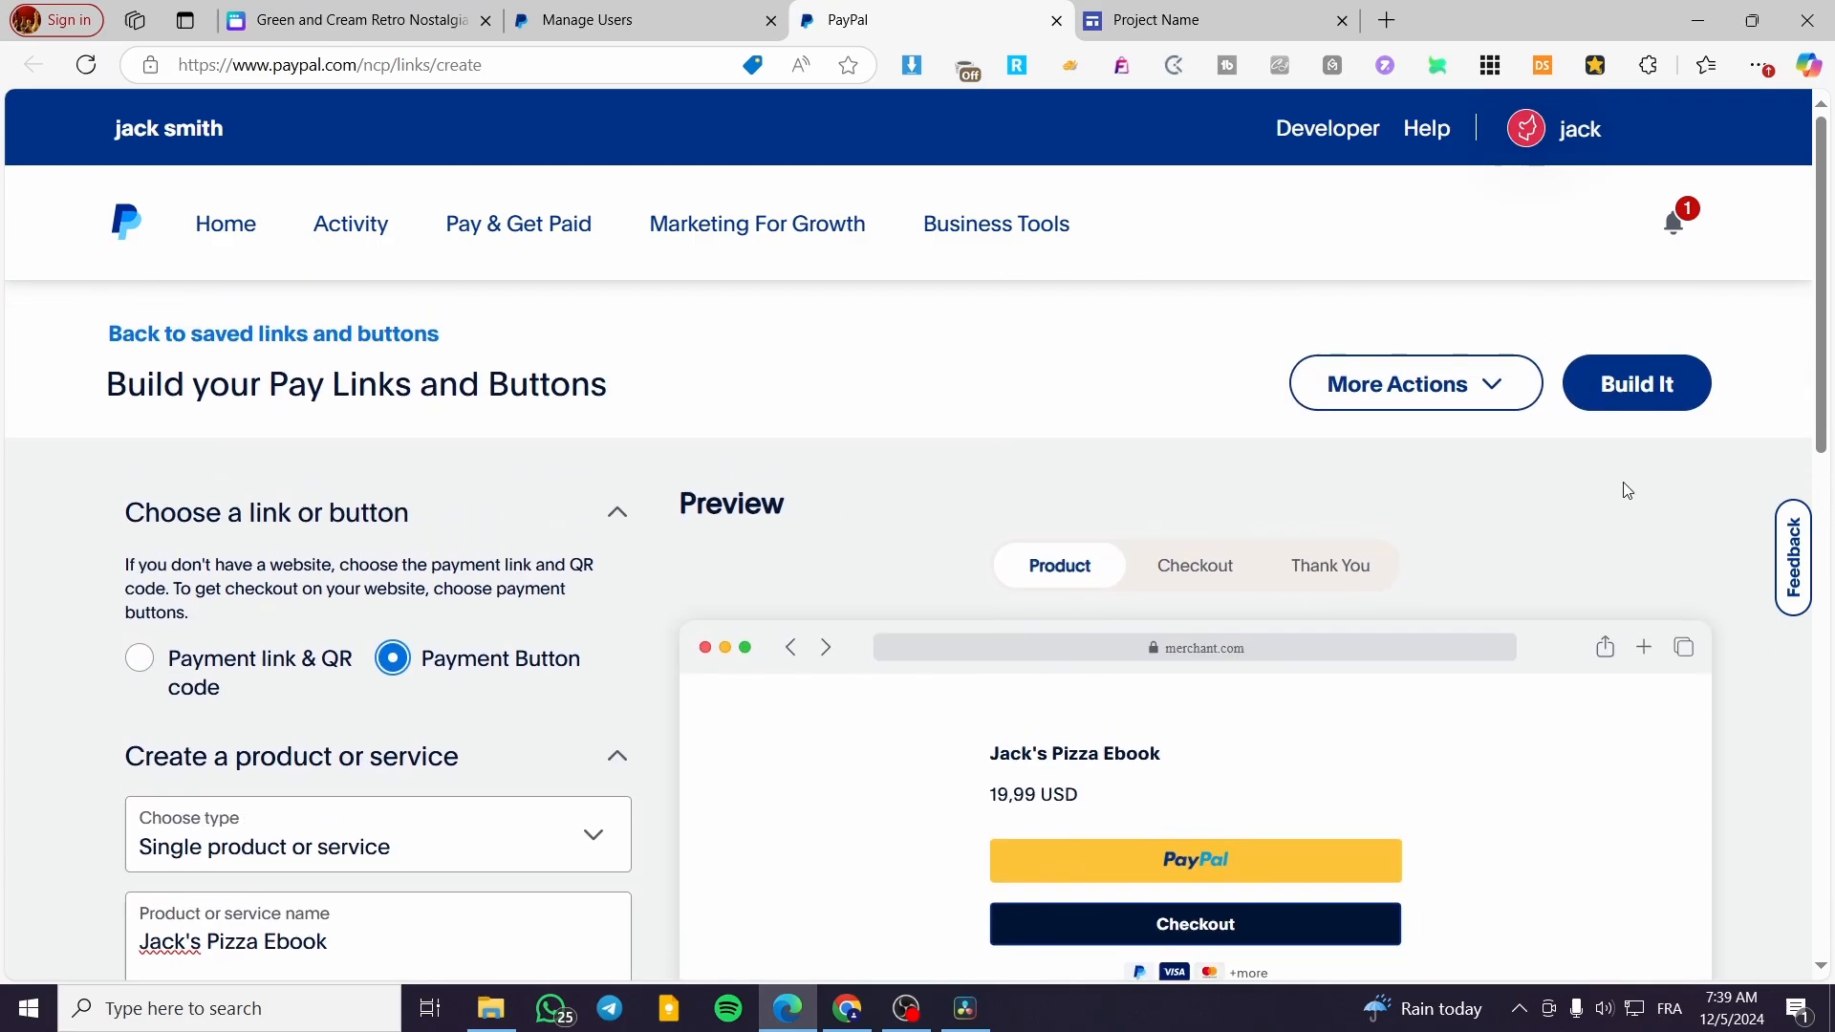
left_click(1640, 385)
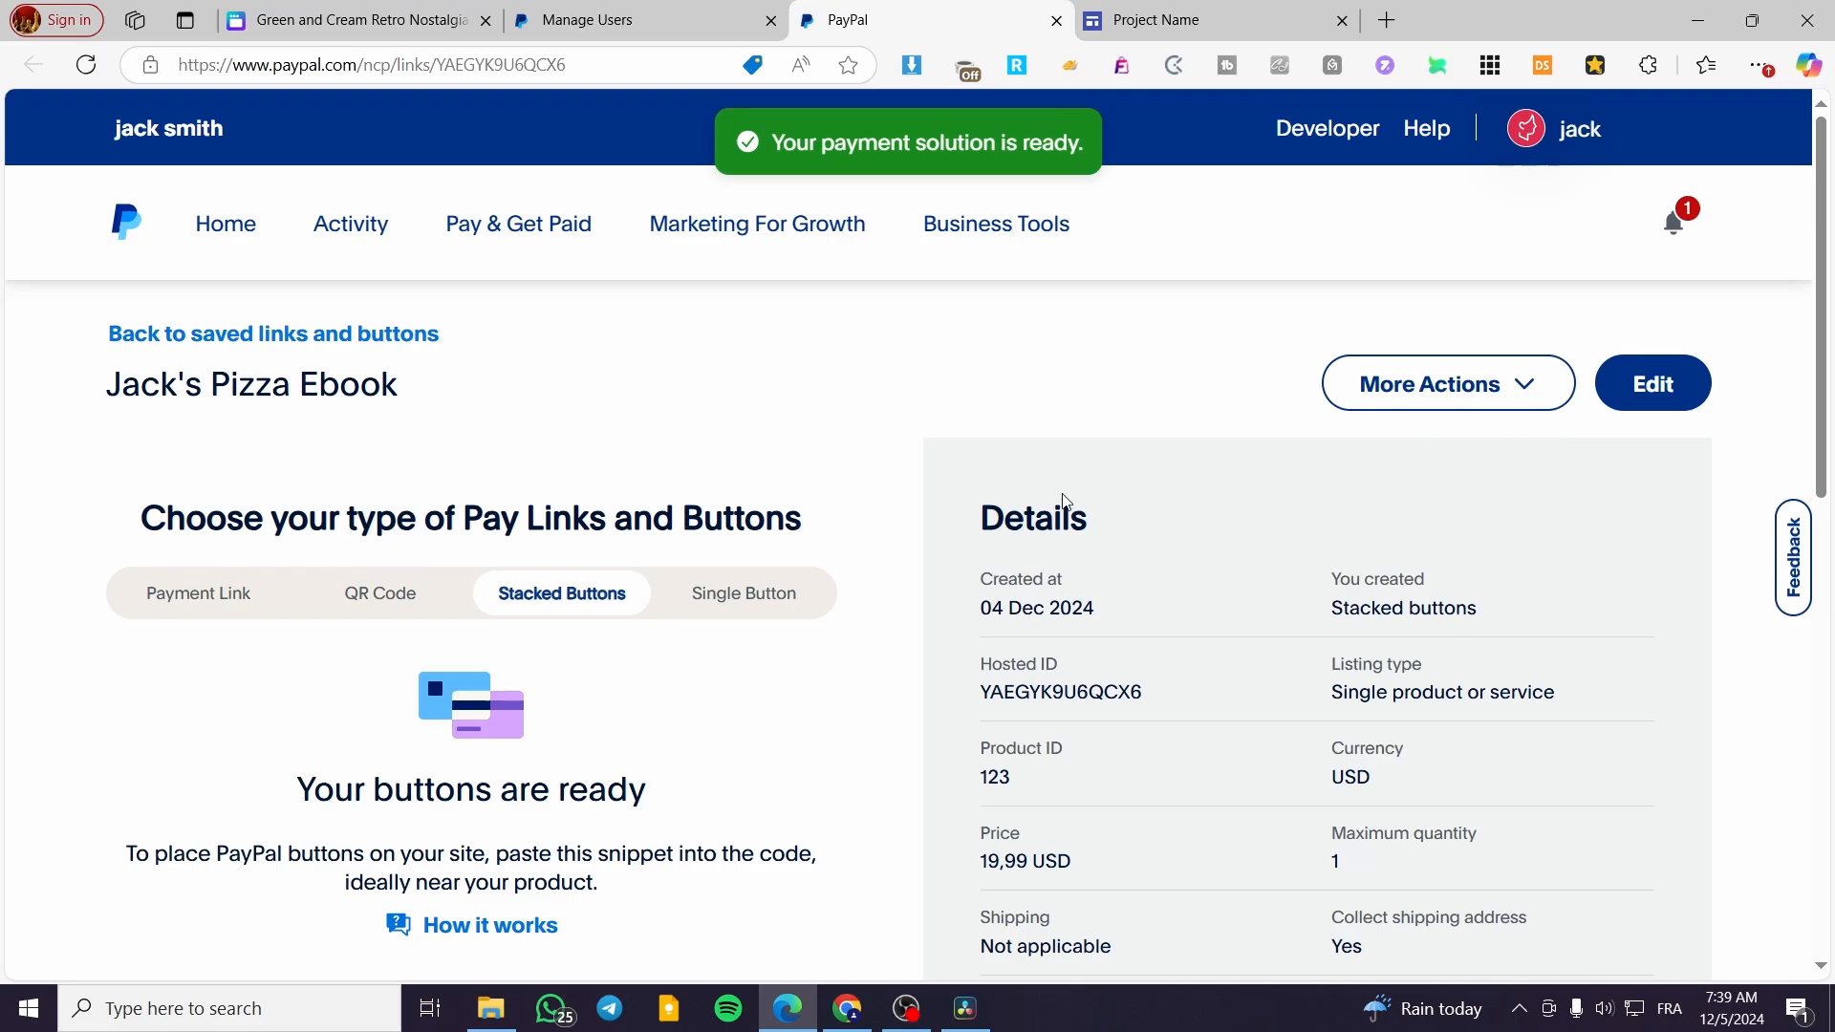
scroll(1381, 487, "down", 5)
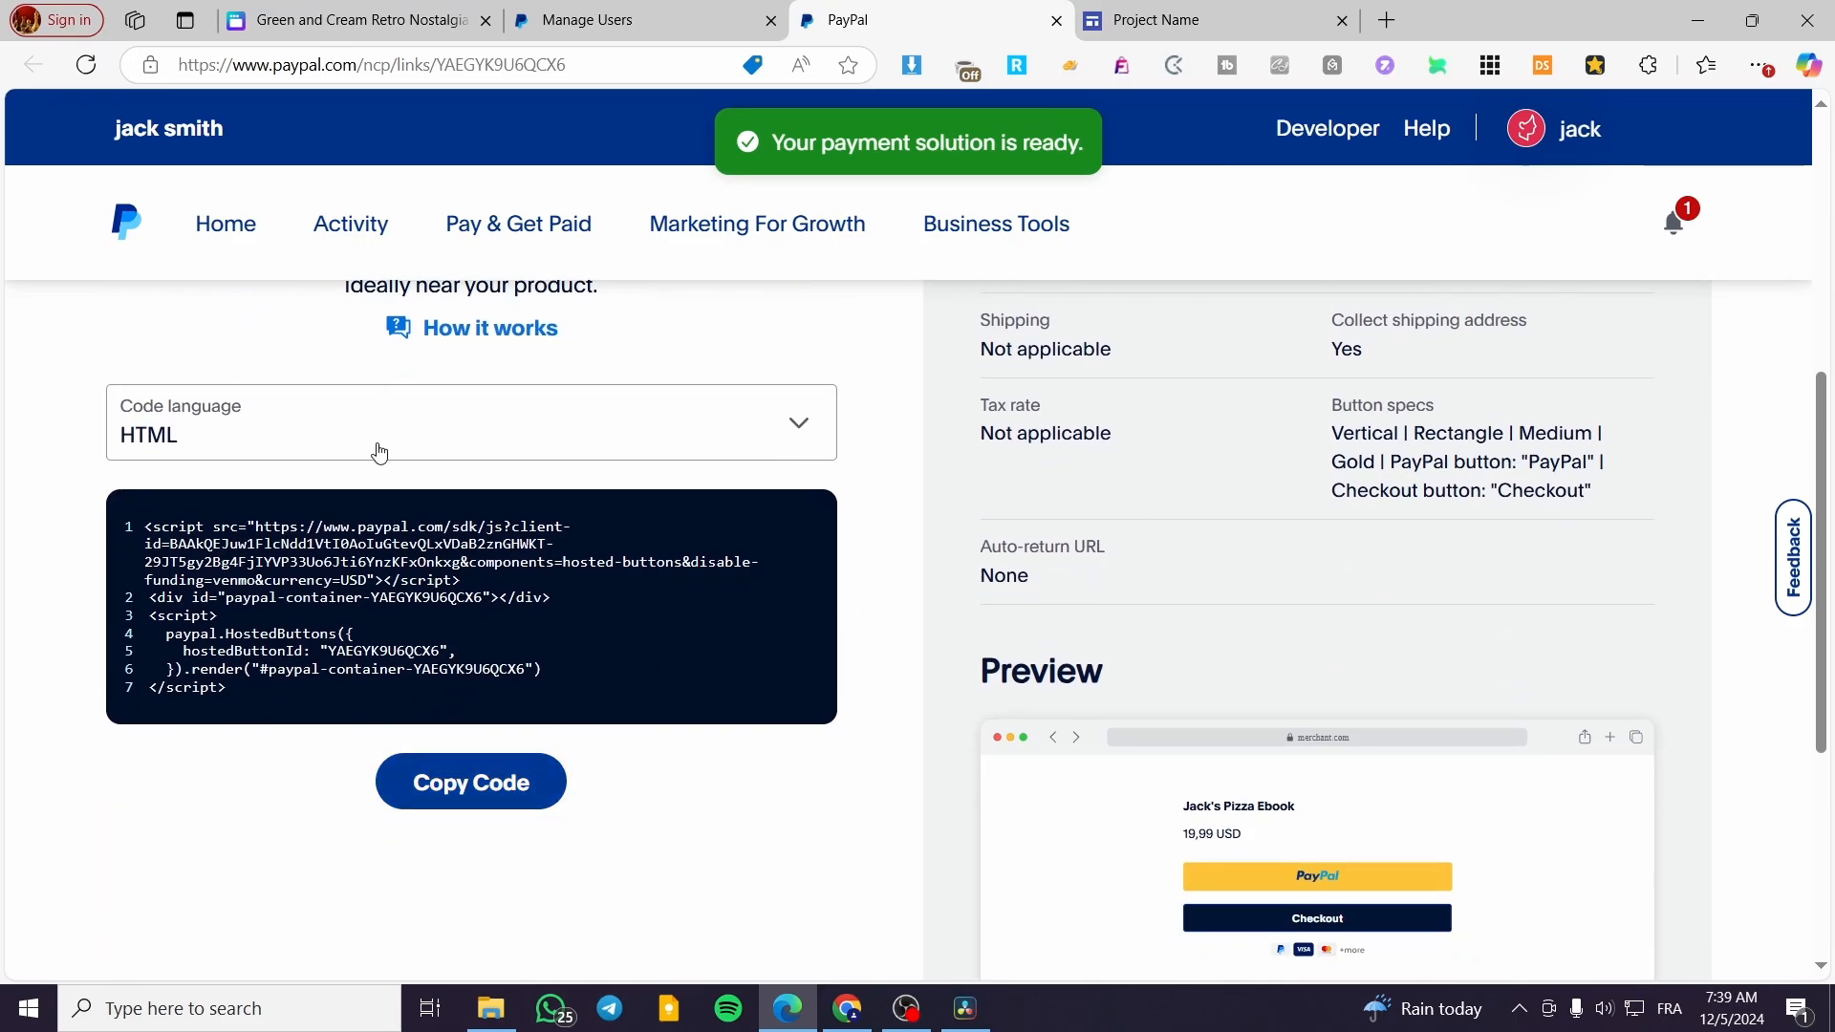
left_click(488, 775)
Display the Payment Link version of the ebook's payment solution with its product link
scroll(554, 764, "up", 5)
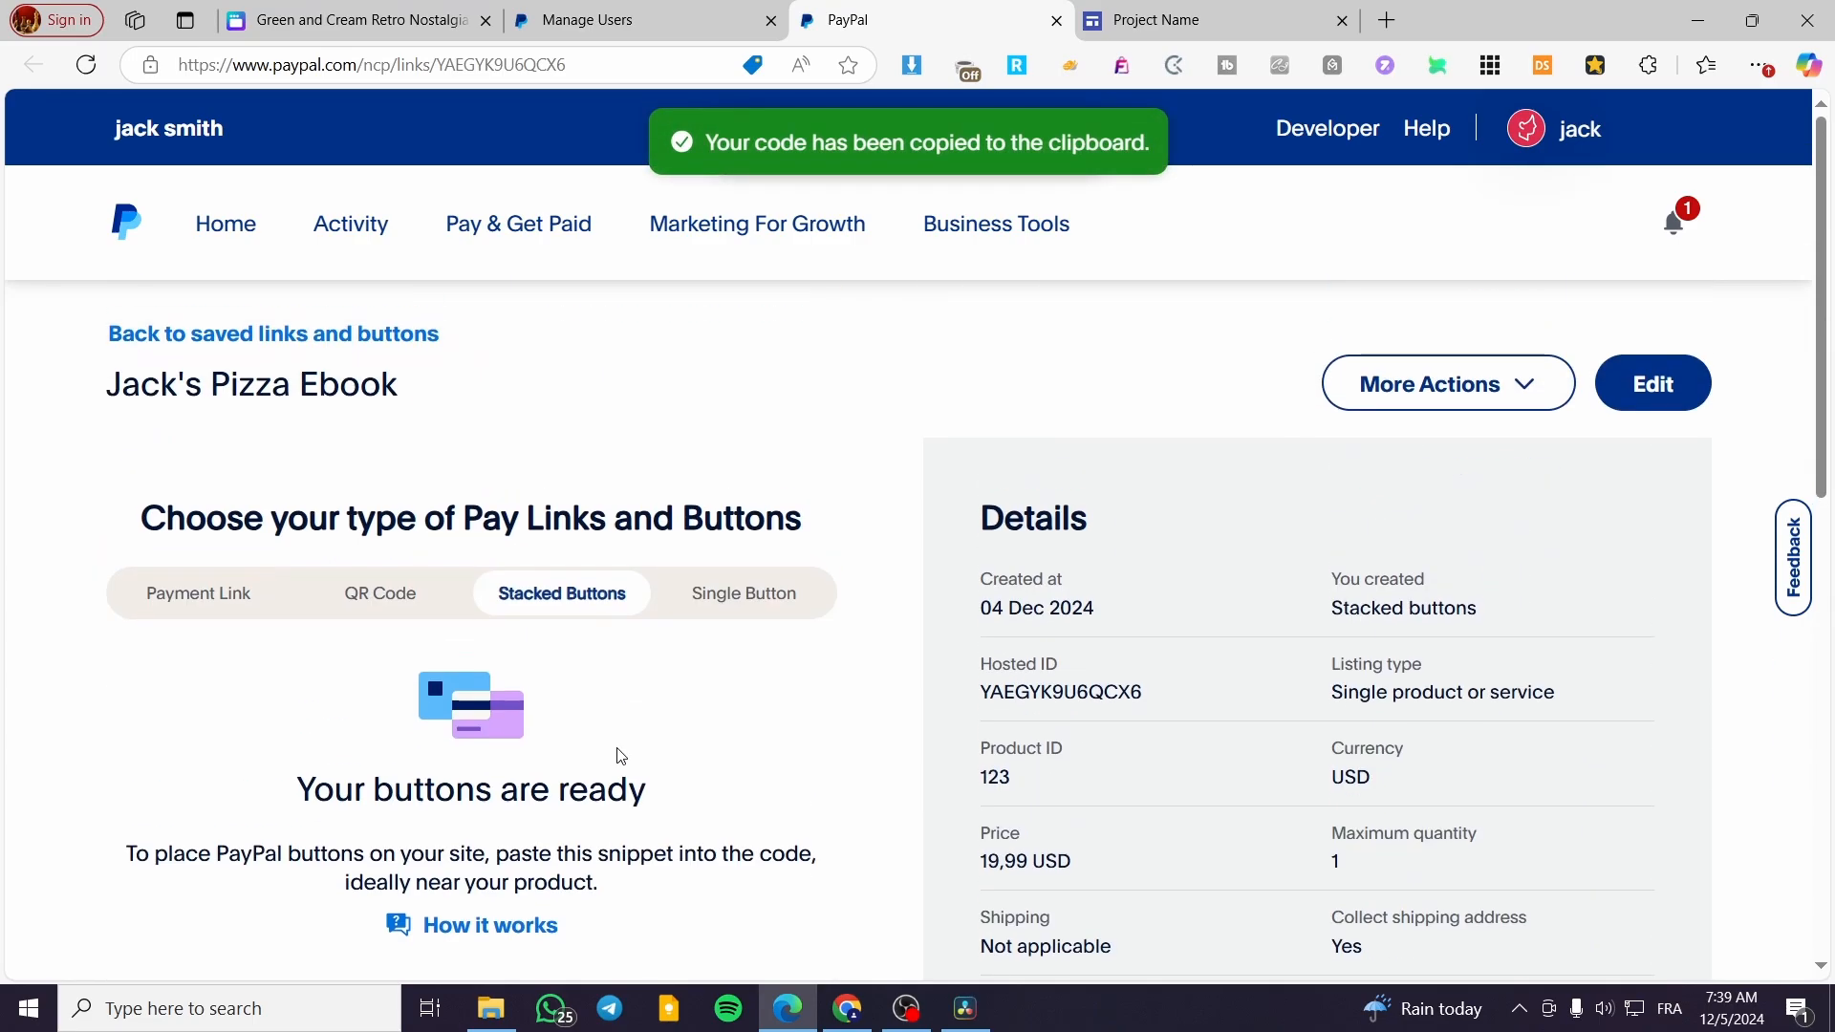
left_click(221, 604)
scroll(533, 573, "down", 5)
scroll(379, 591, "up", 2)
scroll(379, 591, "up", 1)
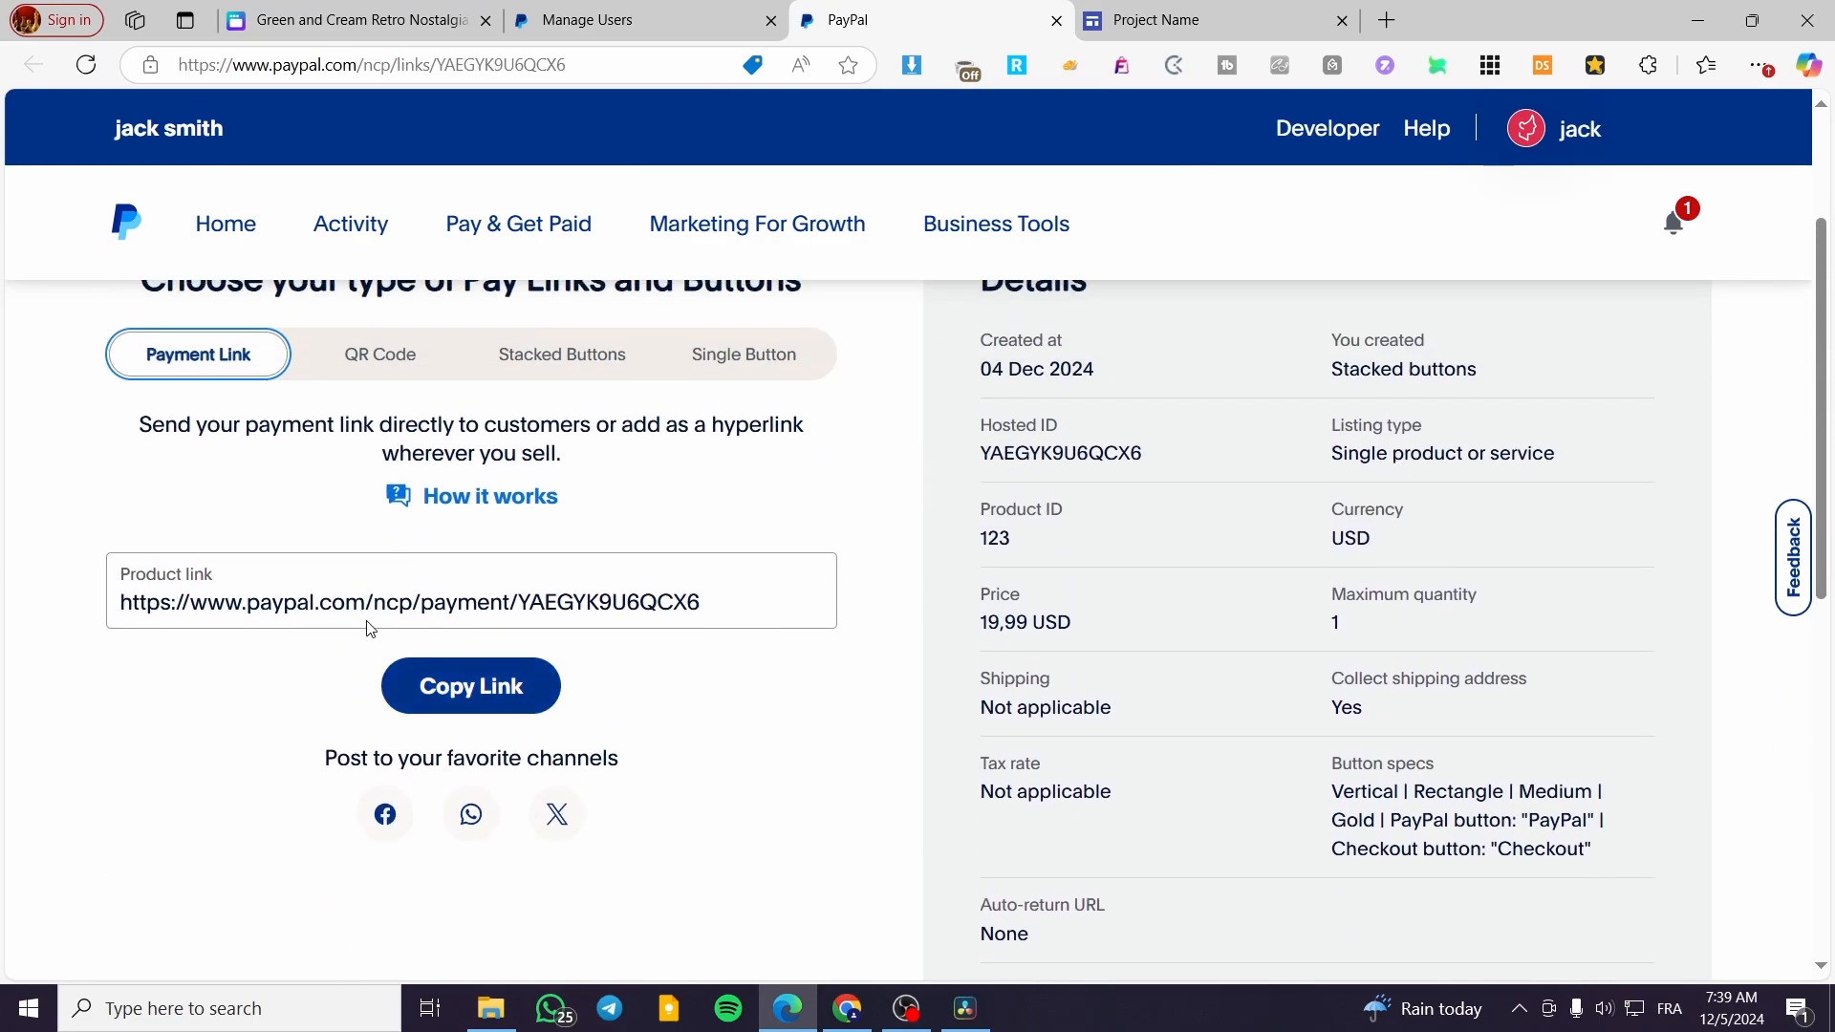
On the Google Sites page, insert a "Buy Now" button linked to the PayPal product link and place it under the ebook description
left_click(1168, 17)
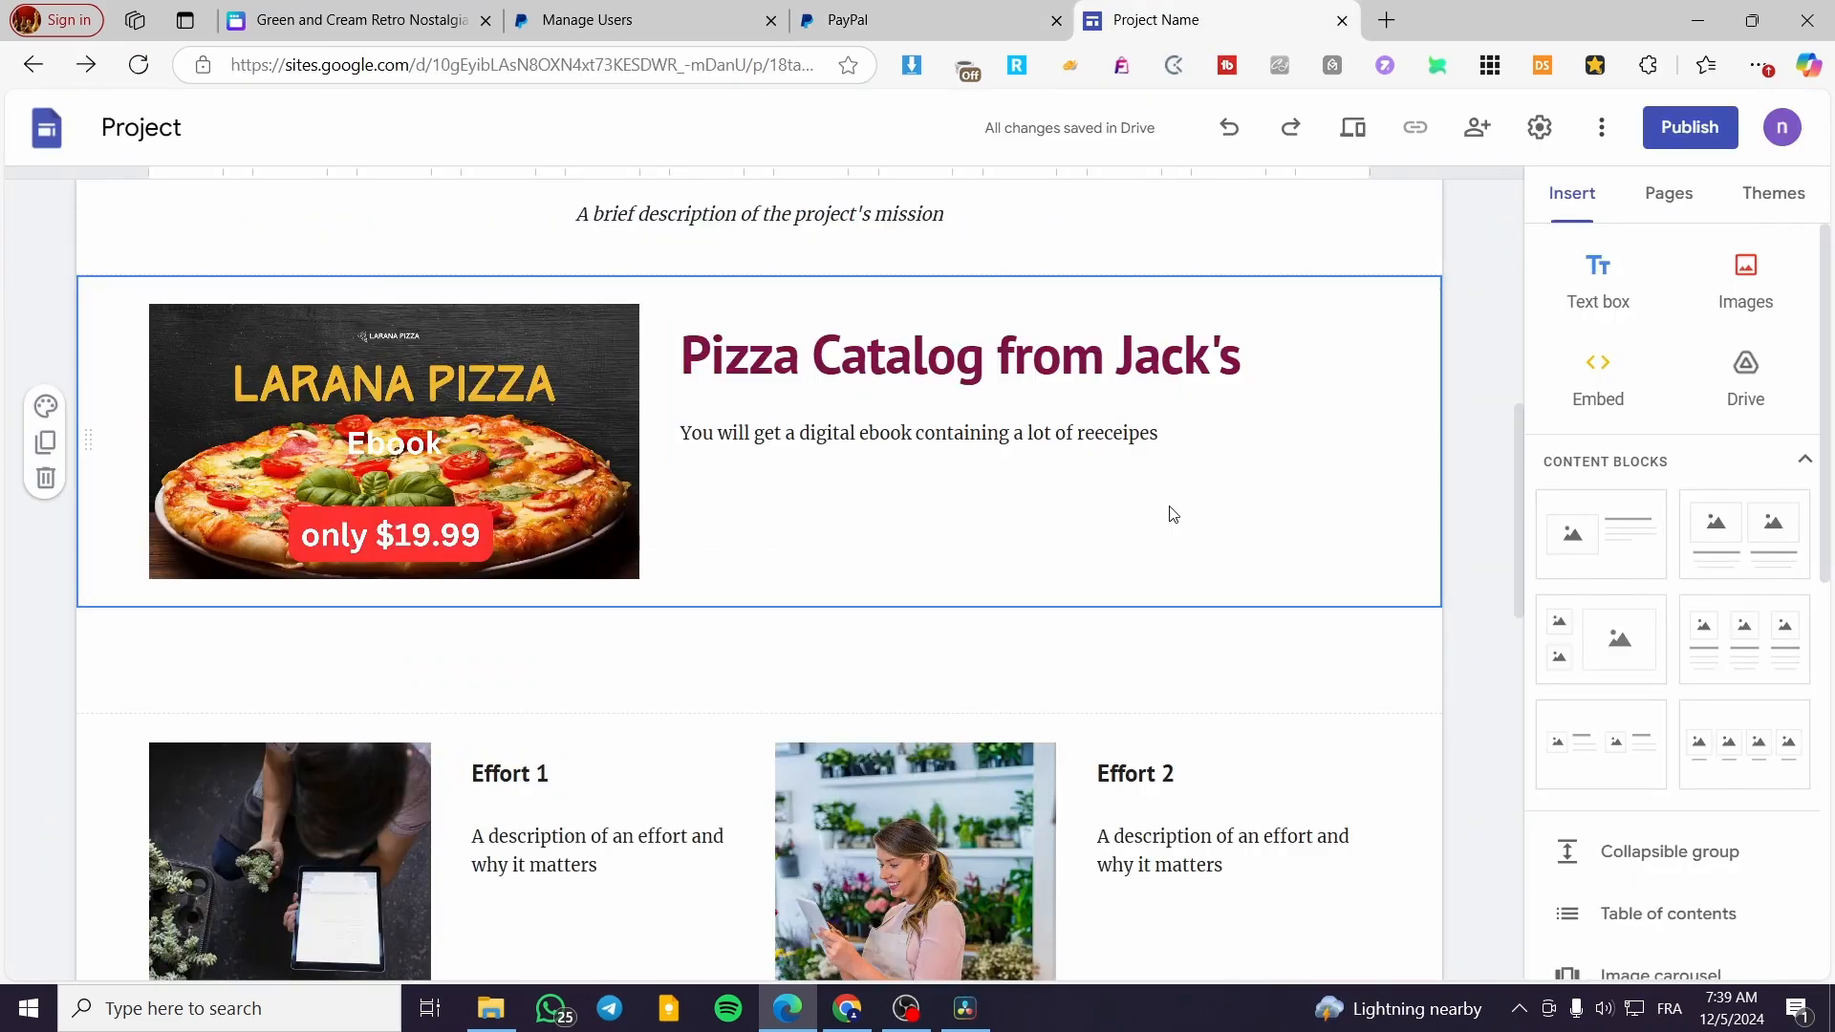
scroll(1644, 854, "down", 3)
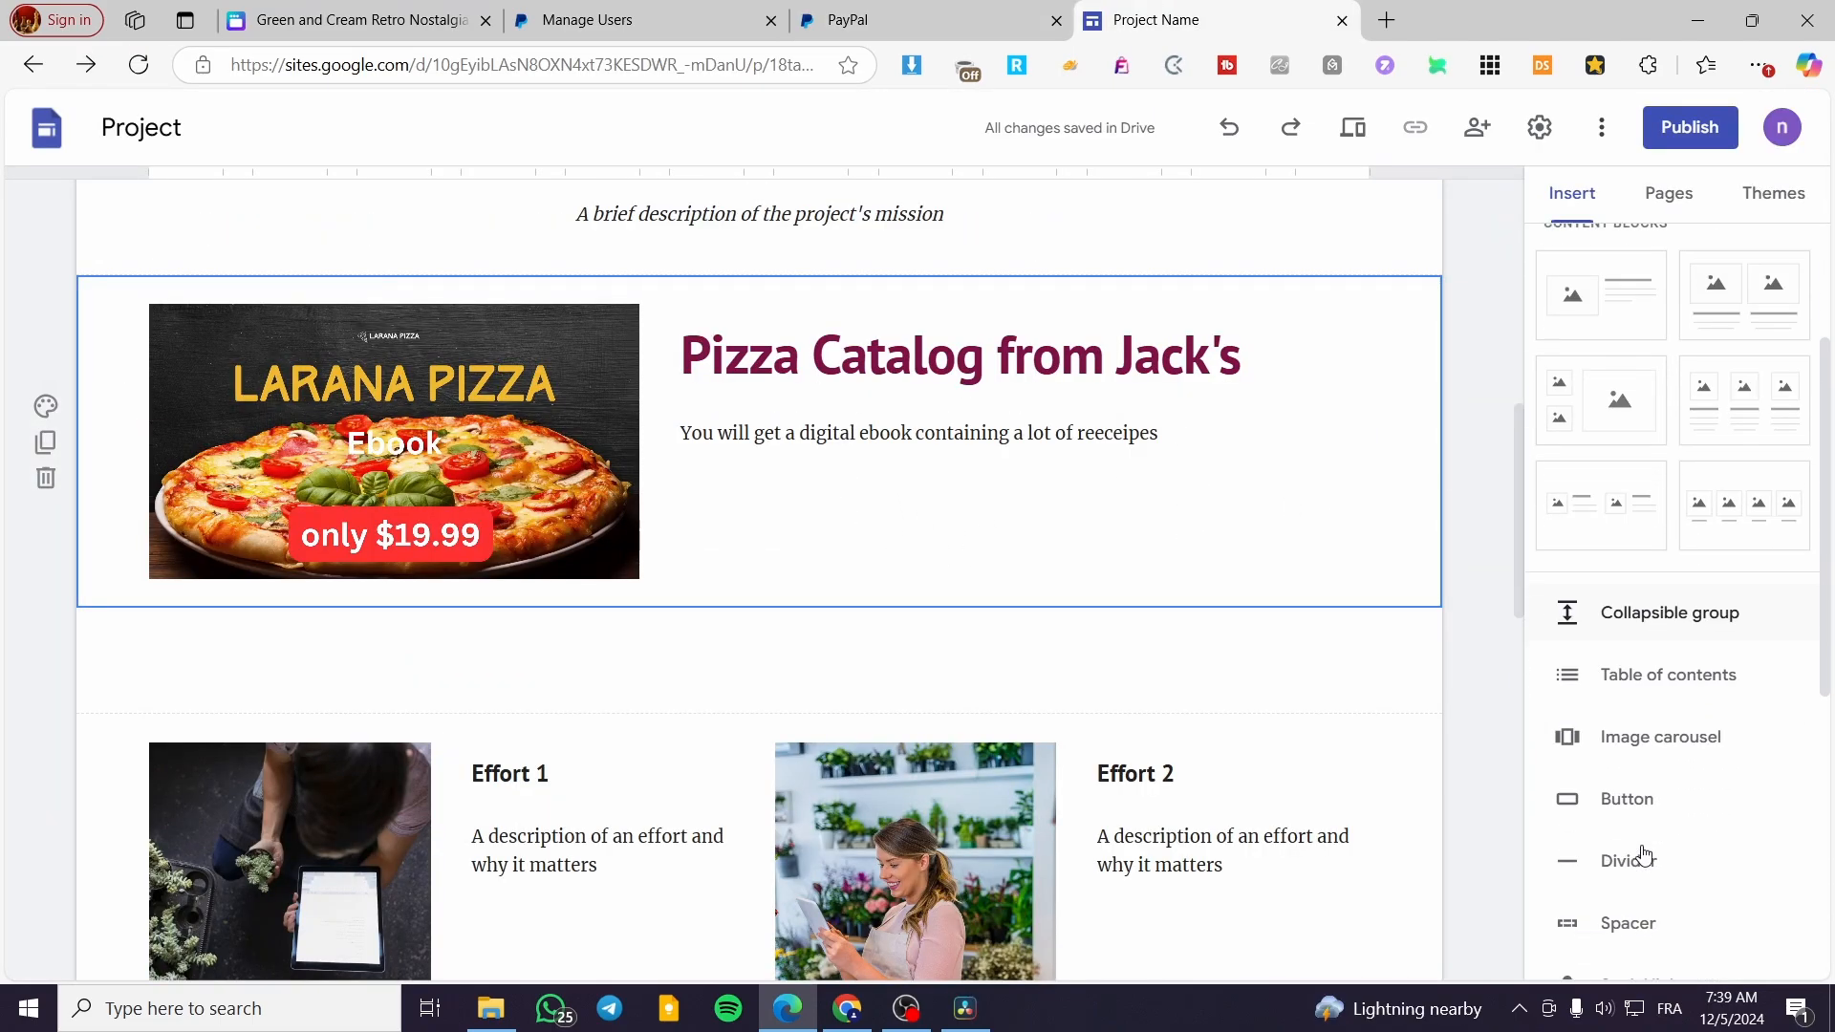
left_click(1641, 801)
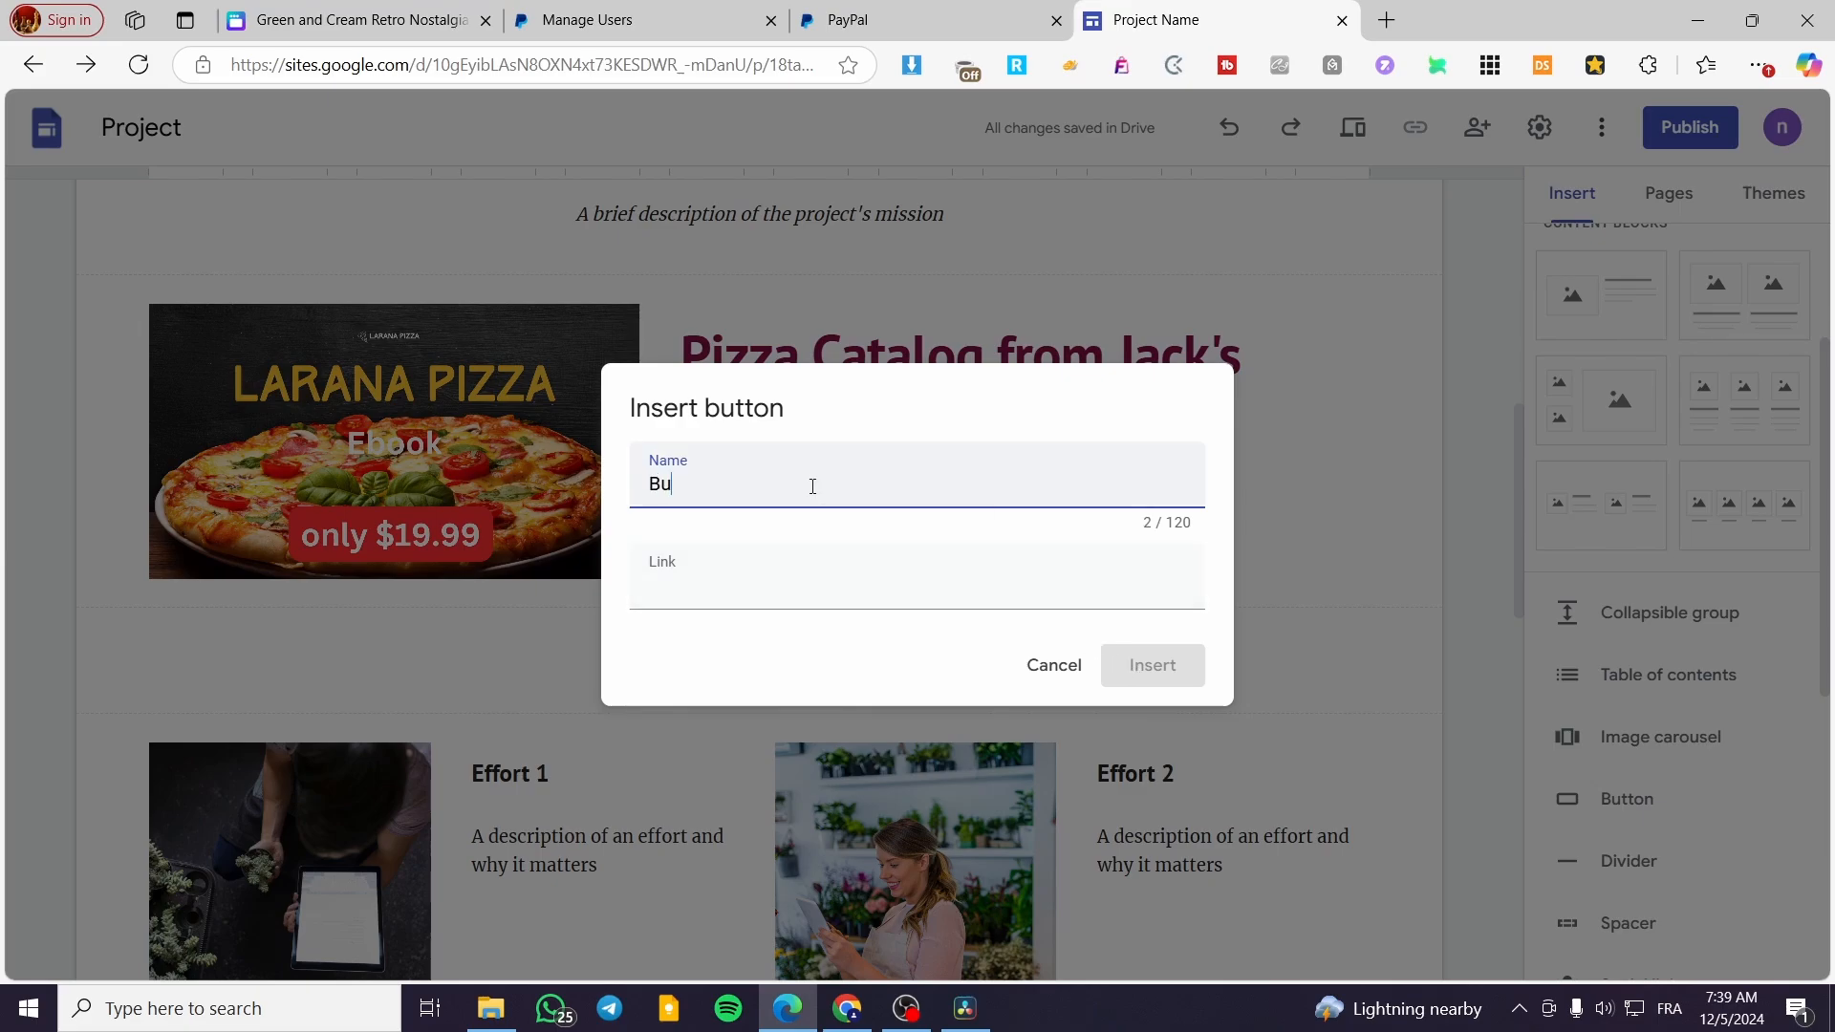
left_click(793, 552)
key("ctrl+shift+Tab")
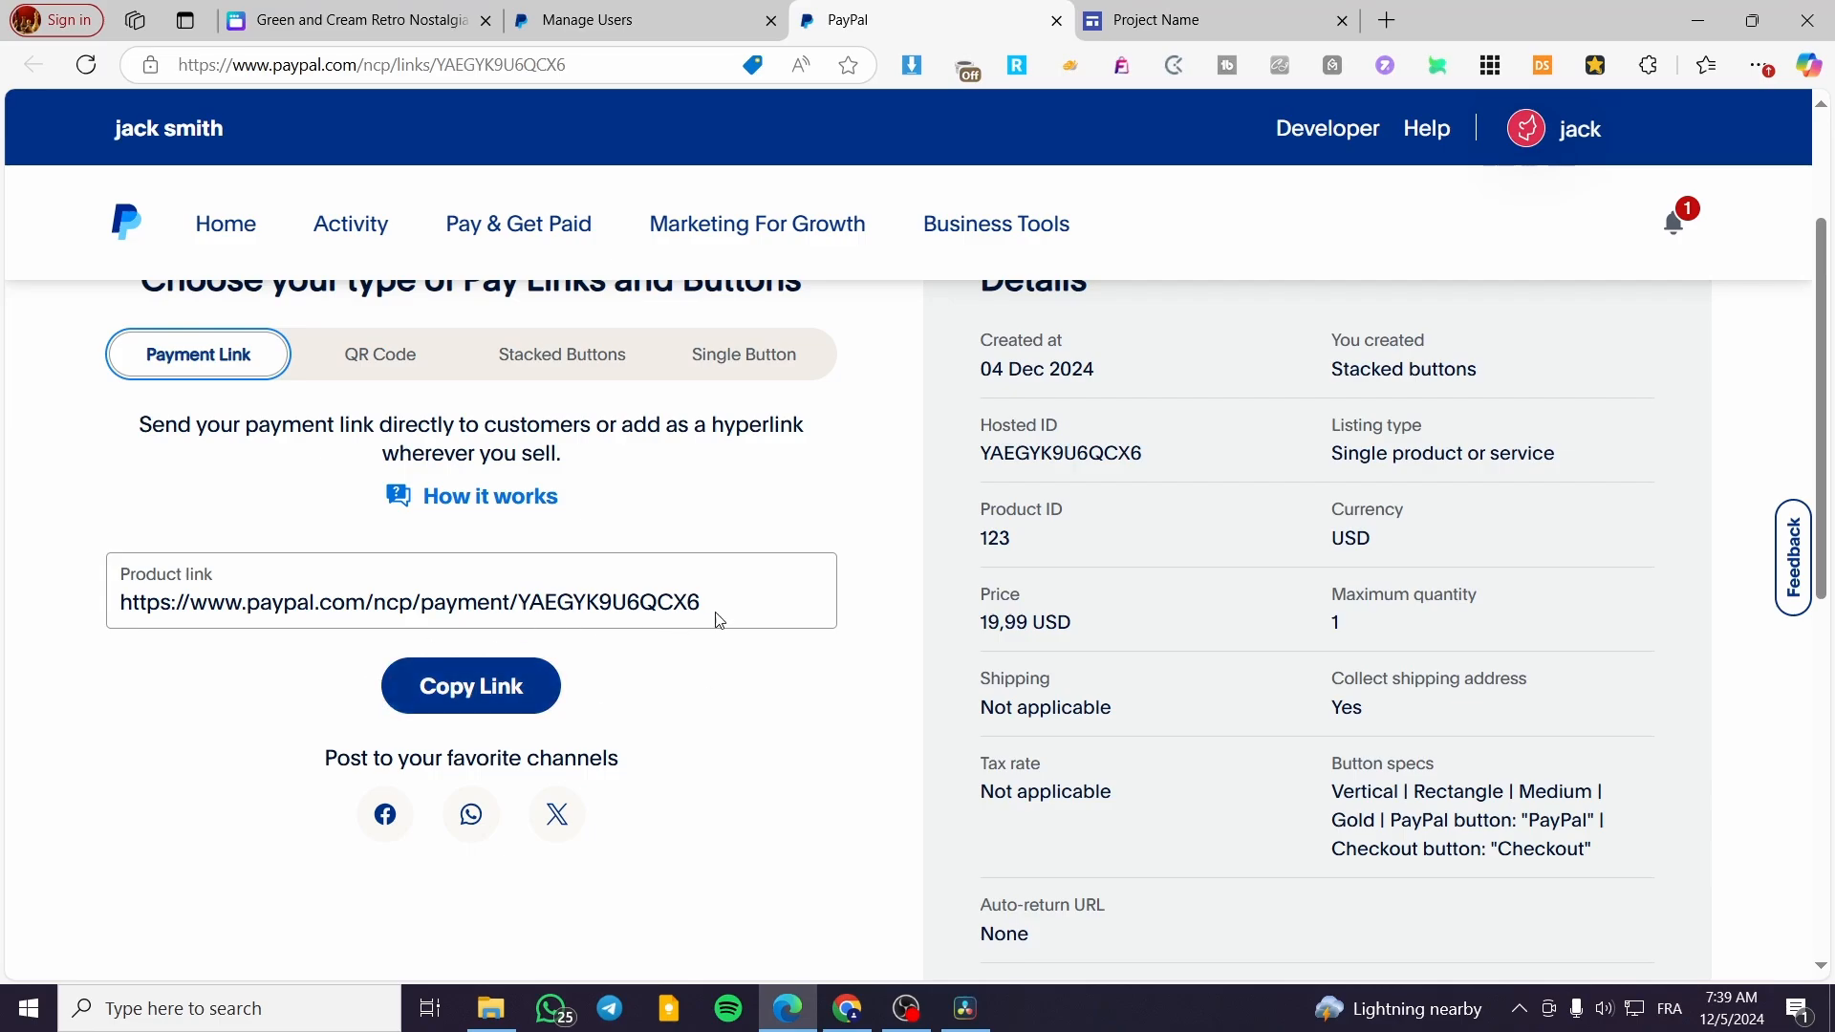
left_click_drag(720, 620, 116, 604)
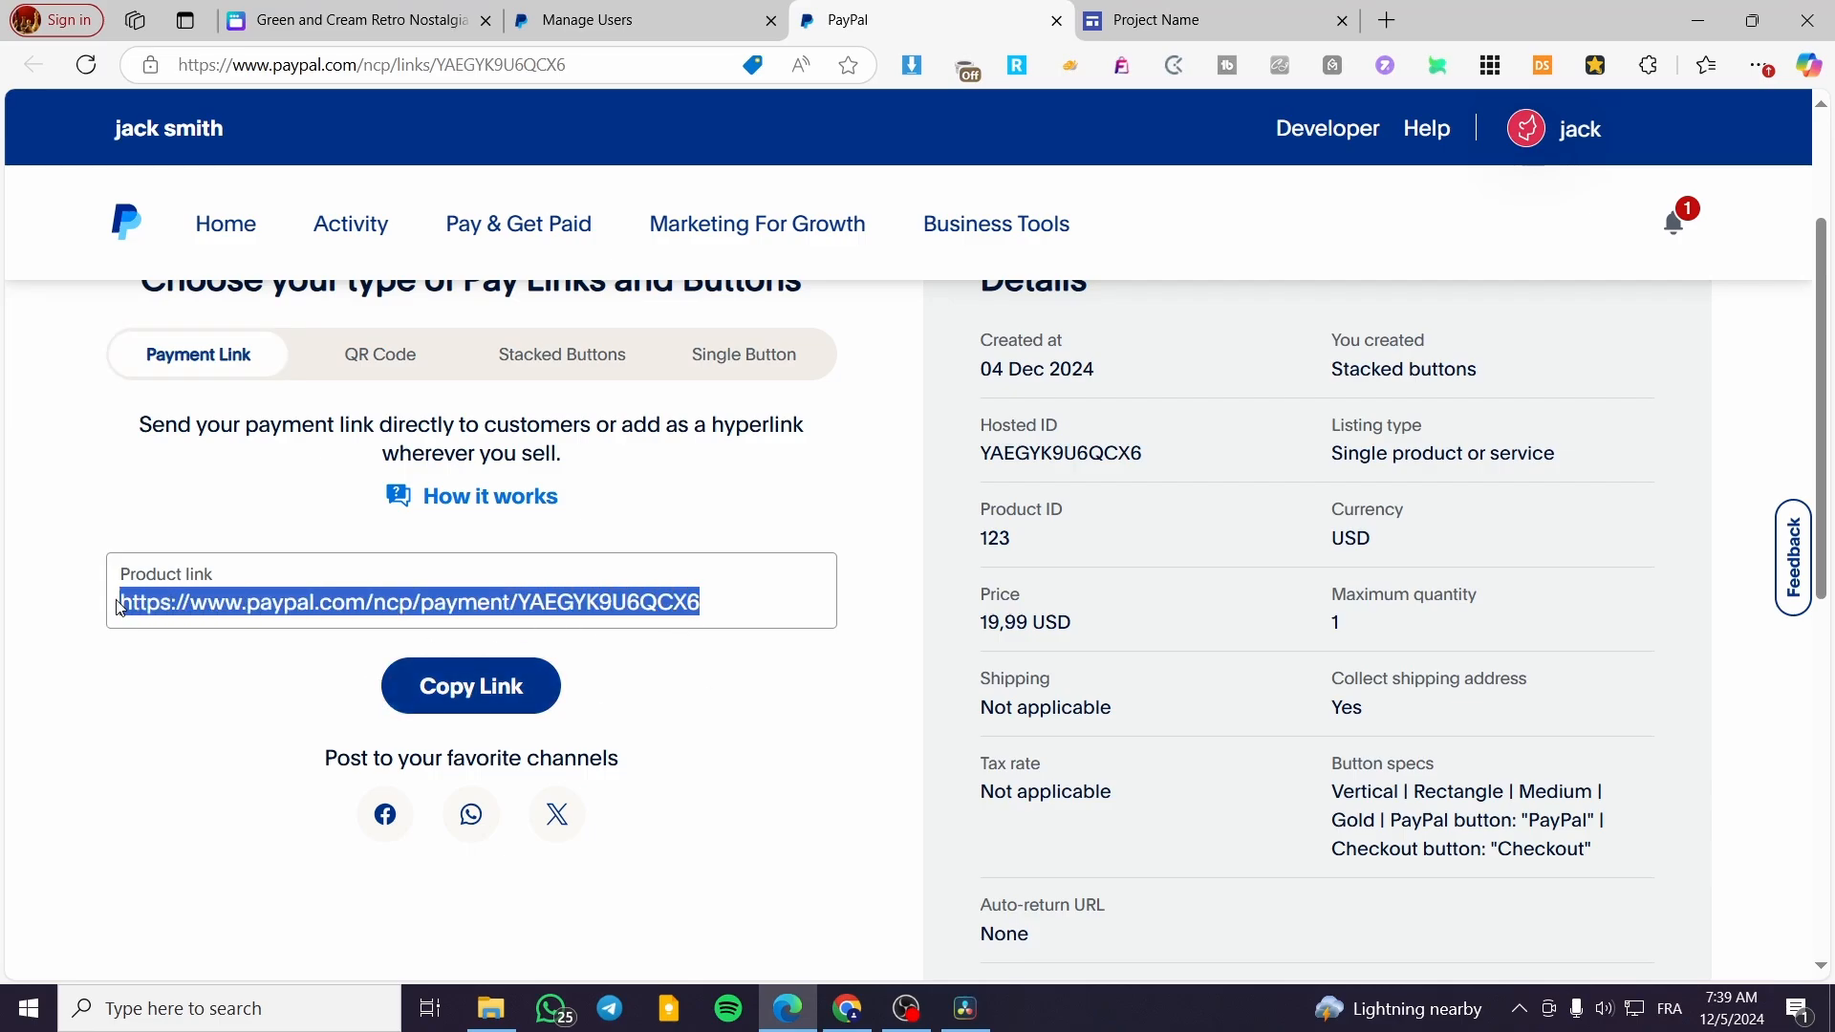
left_click(1163, 13)
key("ctrl+v")
left_click(1151, 664)
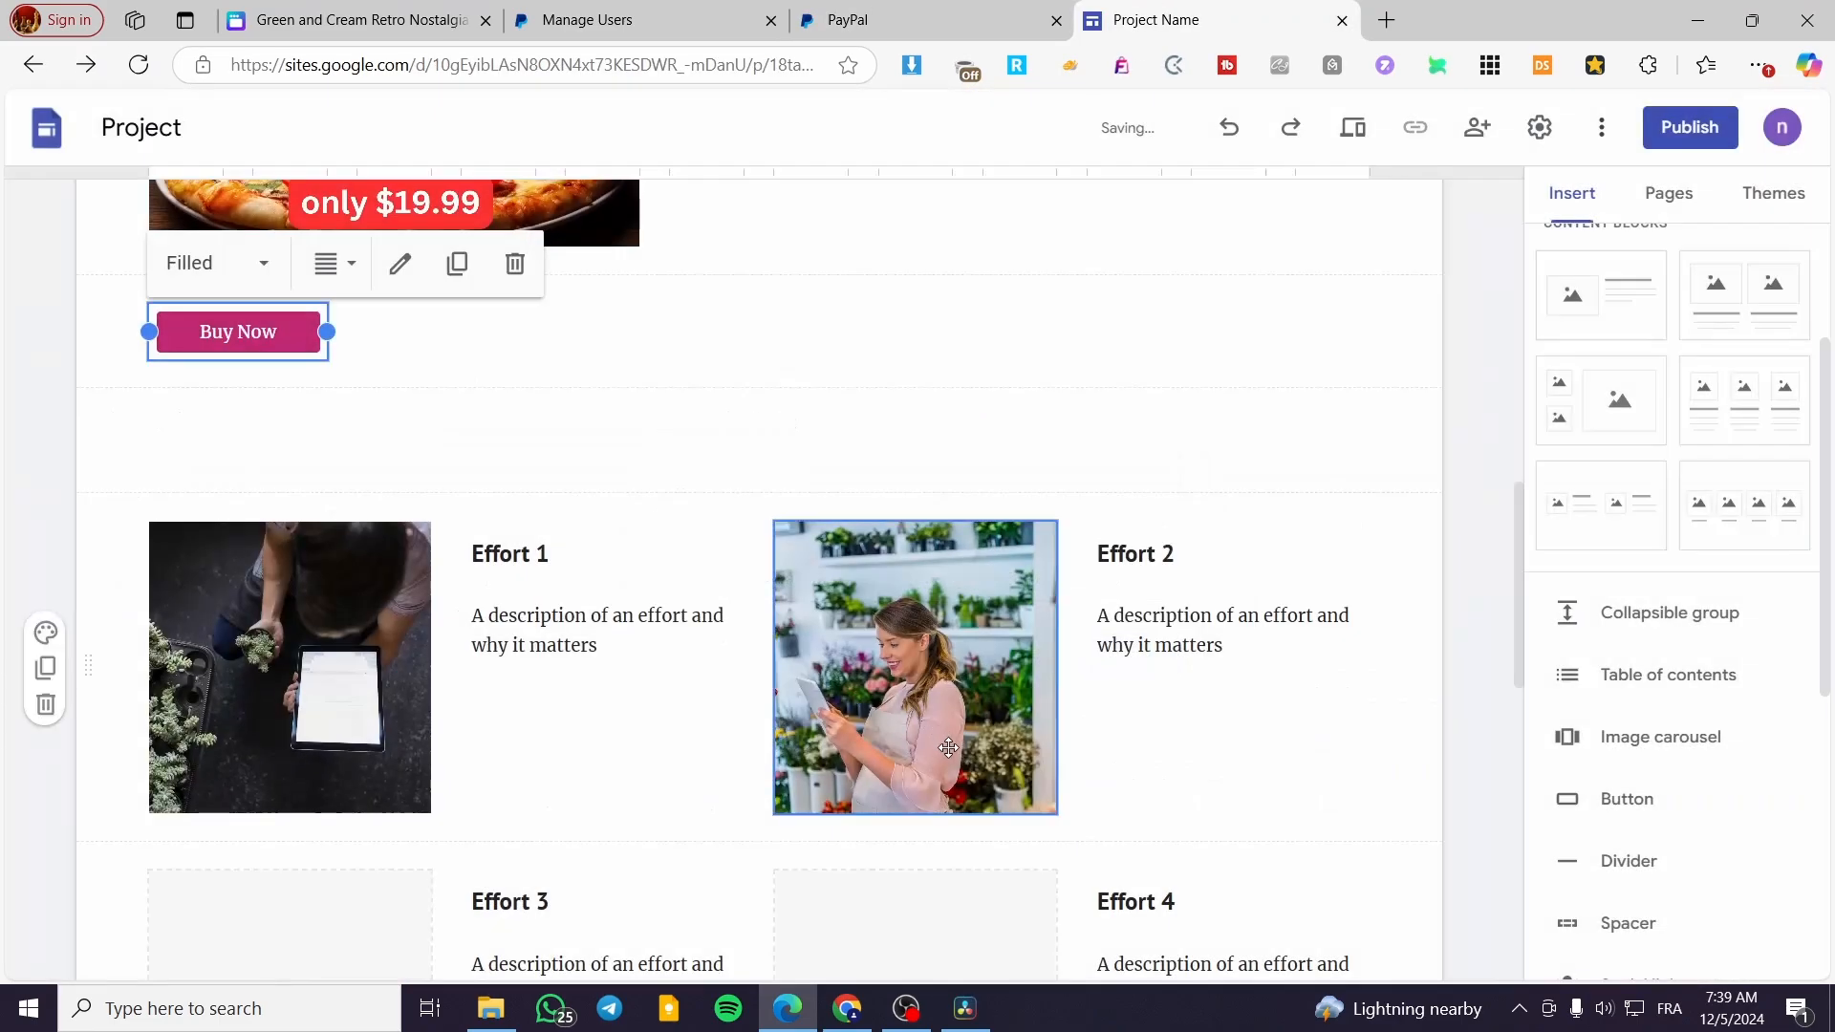
left_click_drag(239, 332, 707, 319)
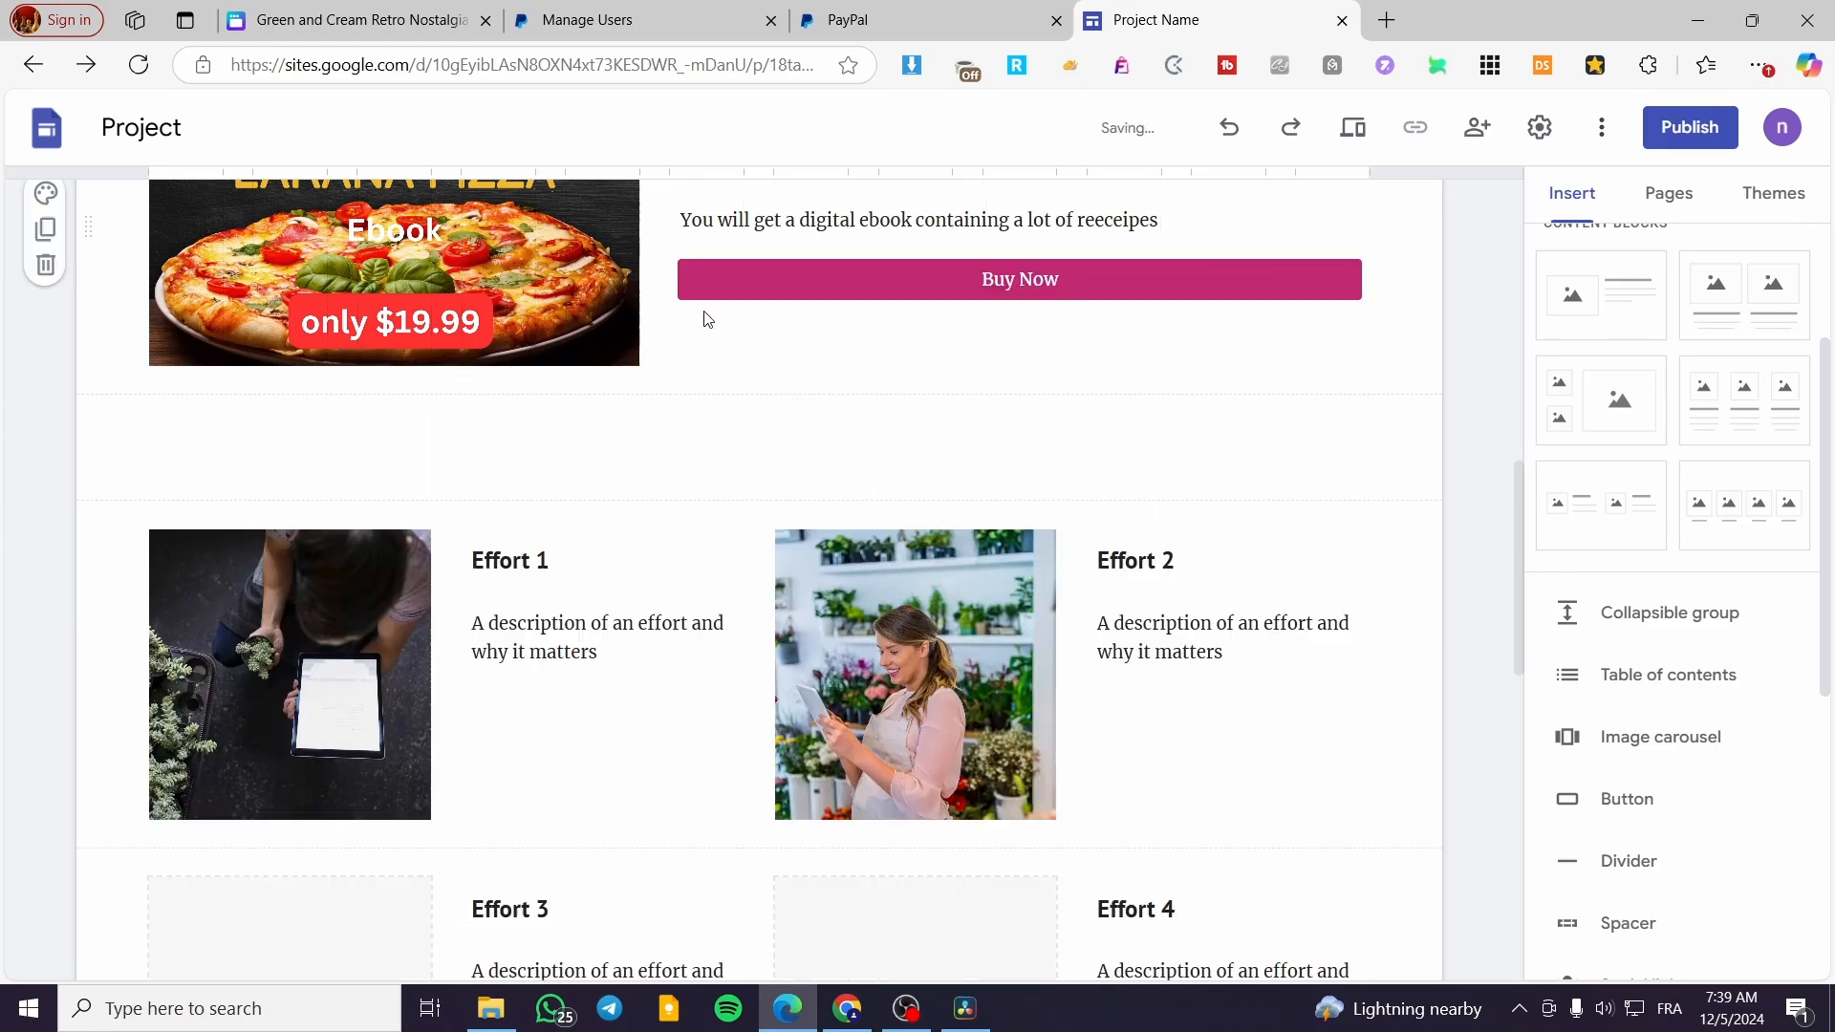
scroll(905, 434, "up", 3)
Switch to the Canva website, search the elements for "Button" graphics and place the glossy purple one beneath the "+100 Pizza receipe" heading
left_click(420, 5)
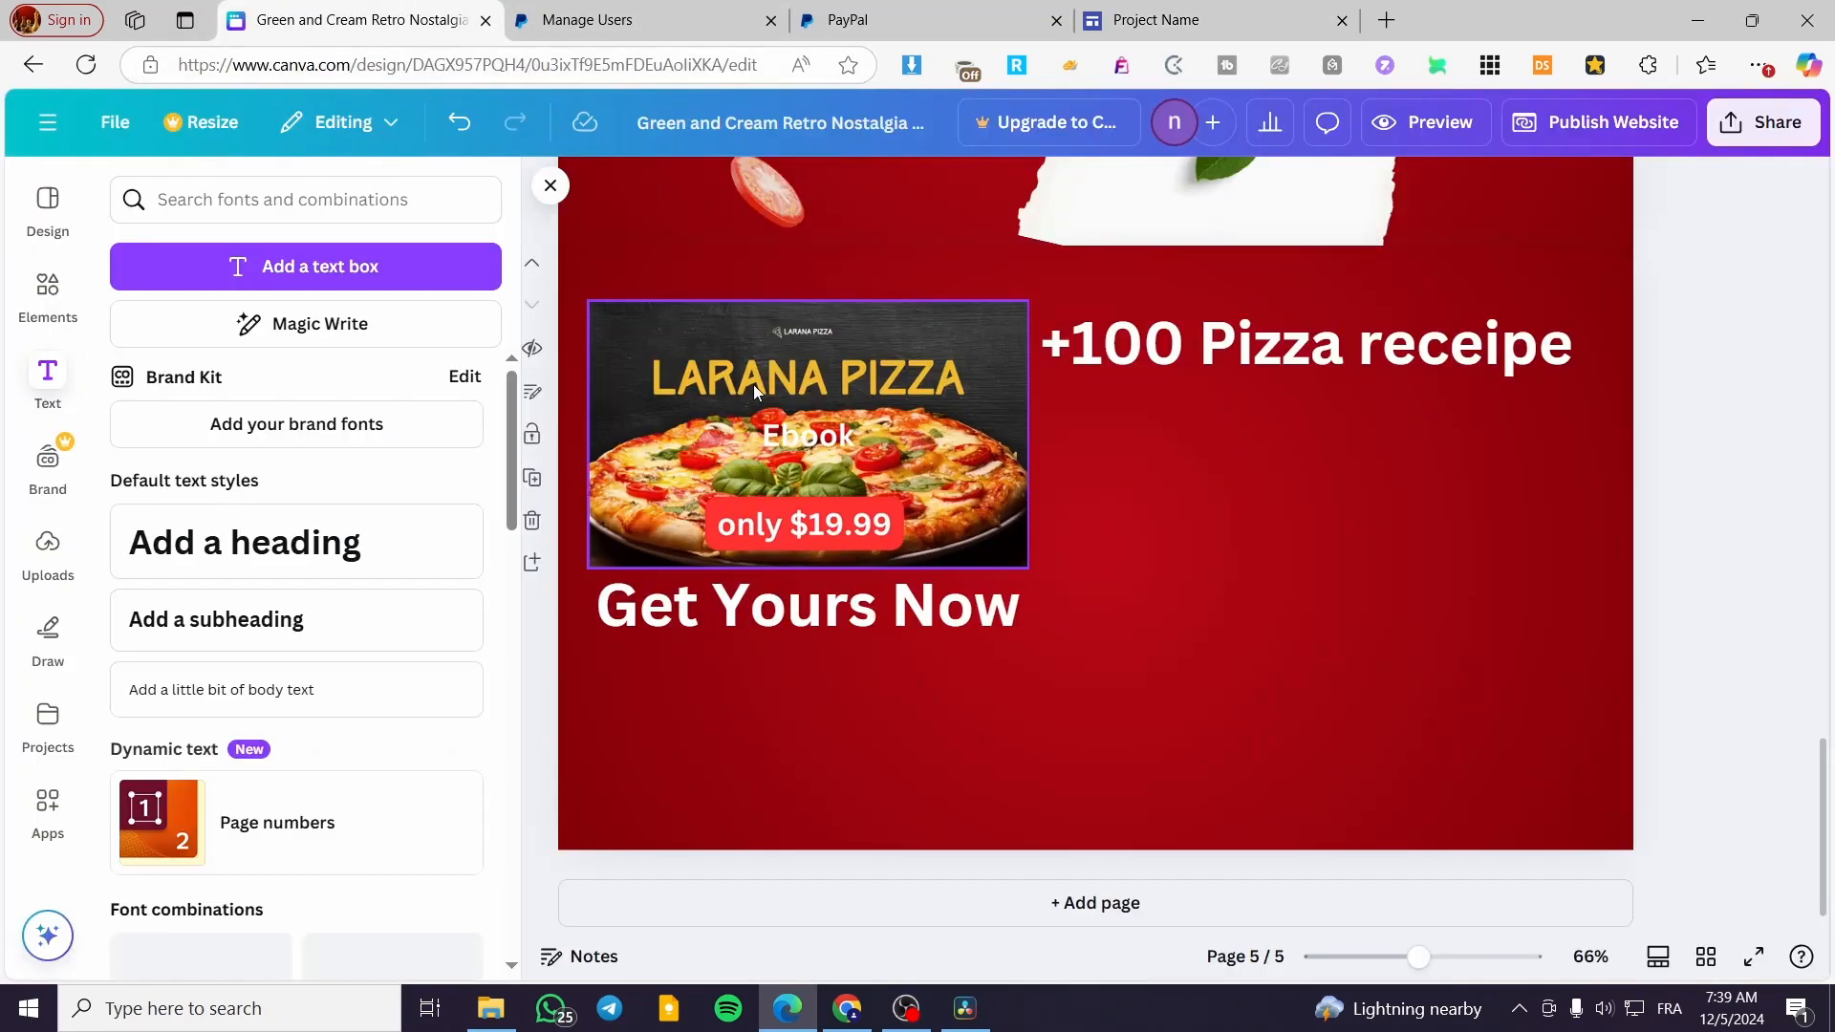
left_click(1208, 12)
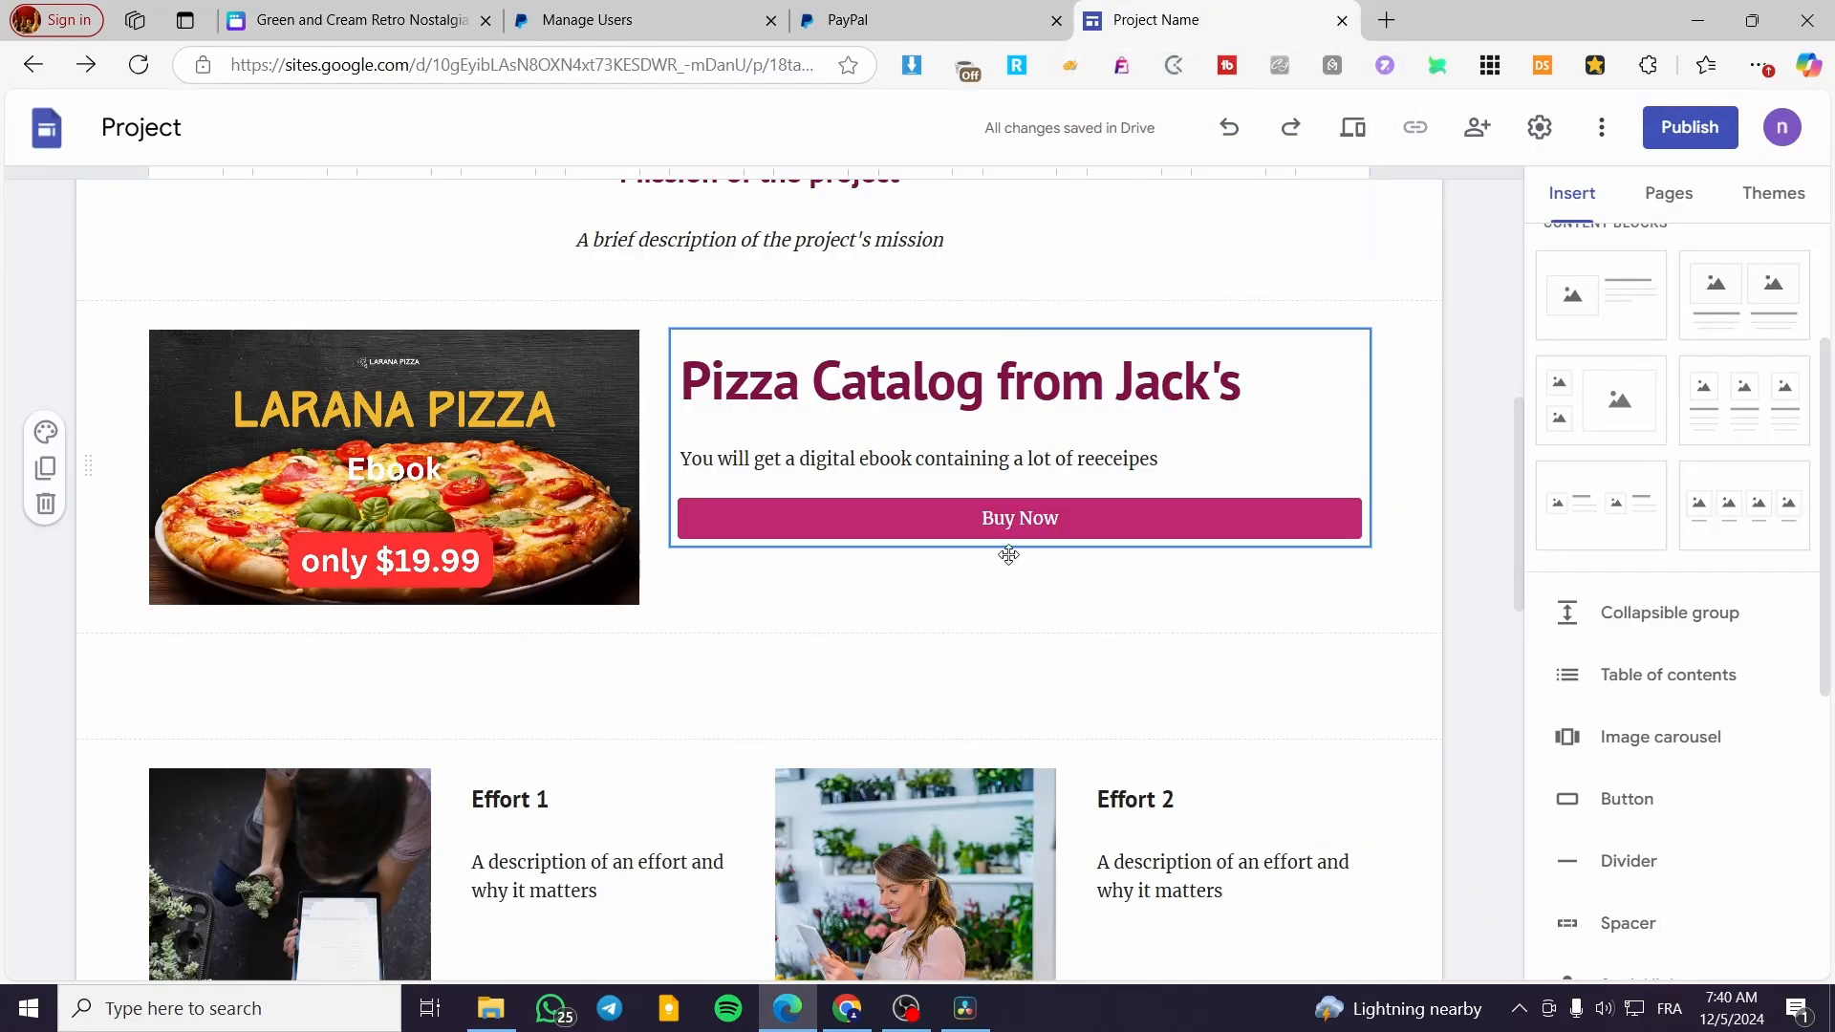
left_click(418, 9)
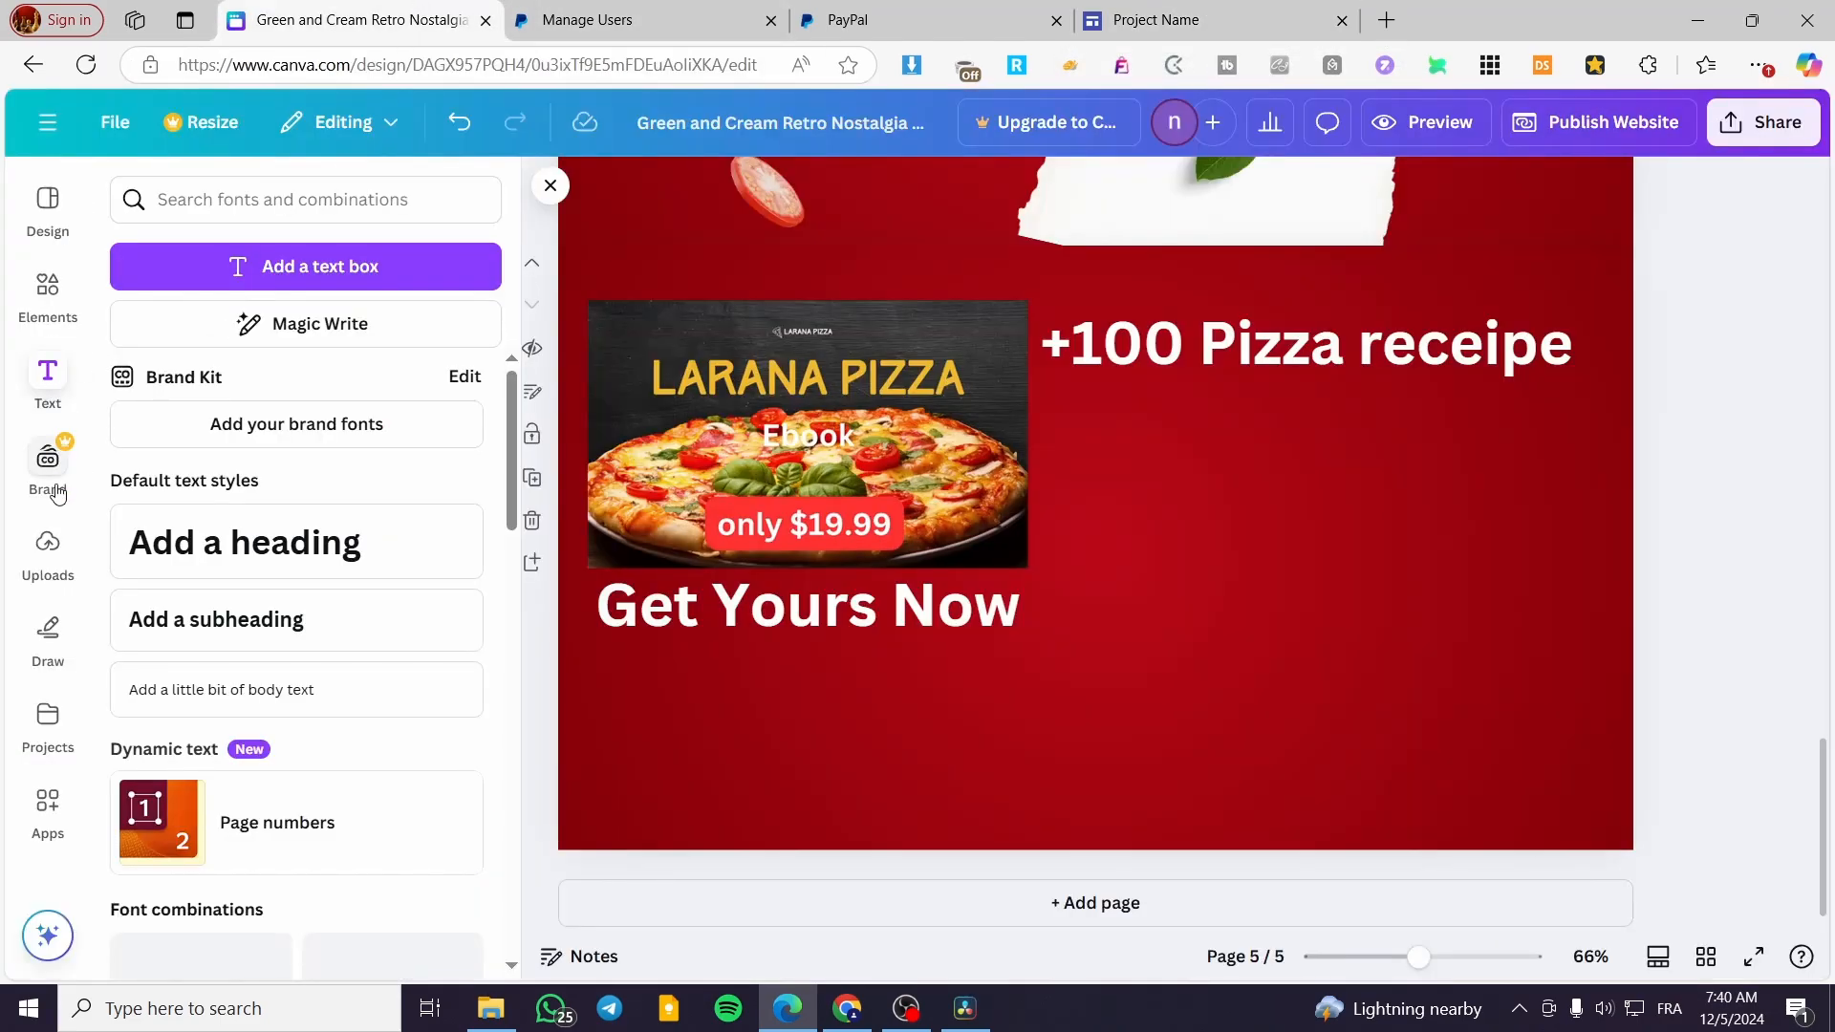
left_click(47, 292)
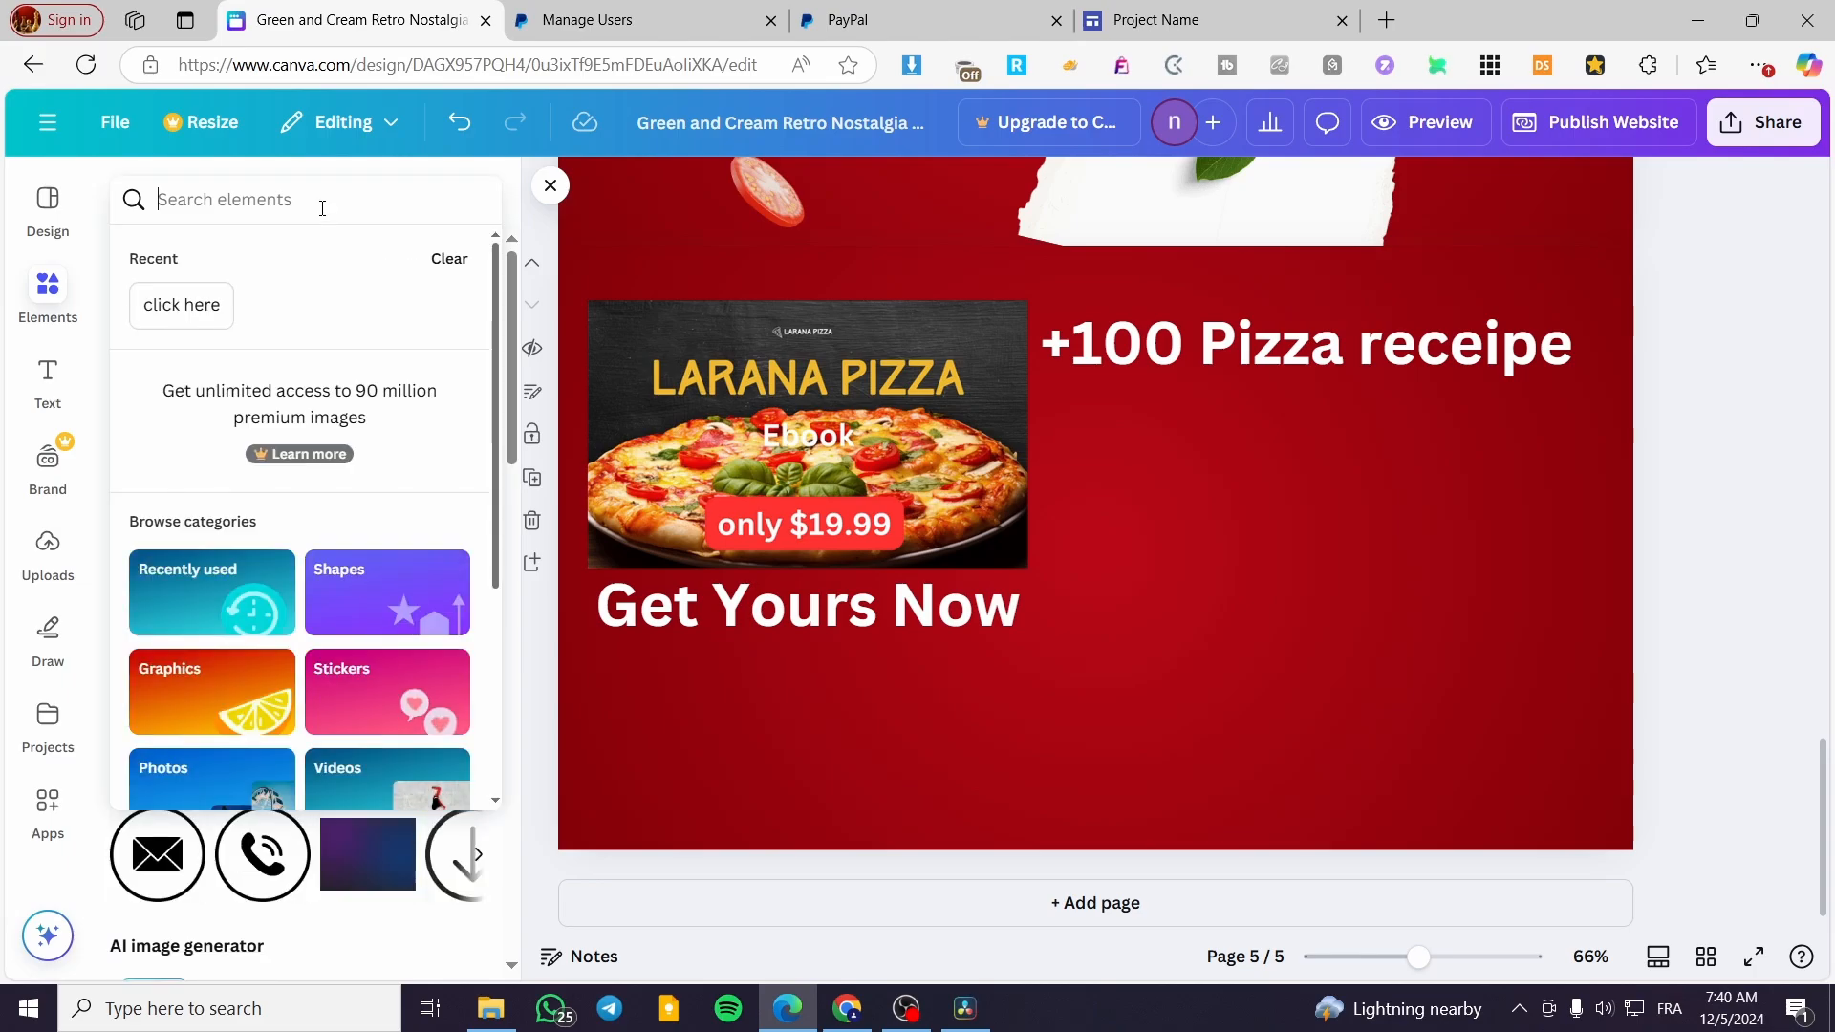
type("Button")
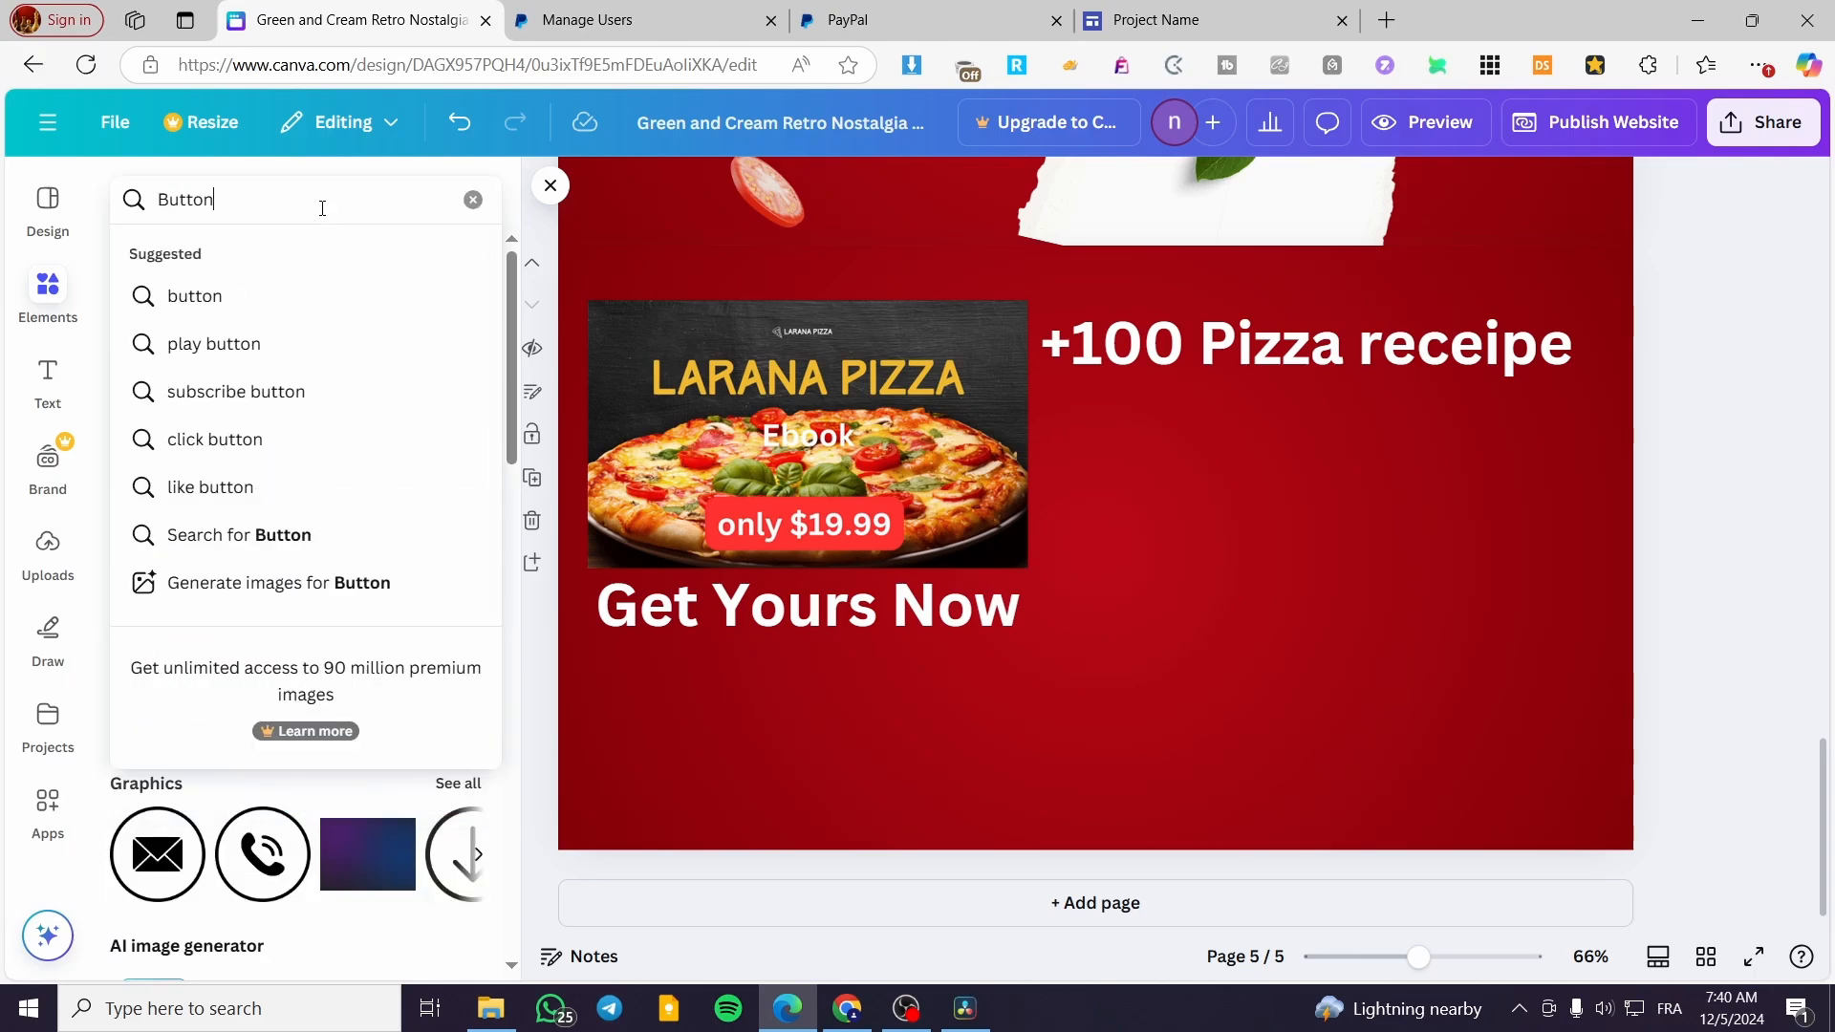
key("Return")
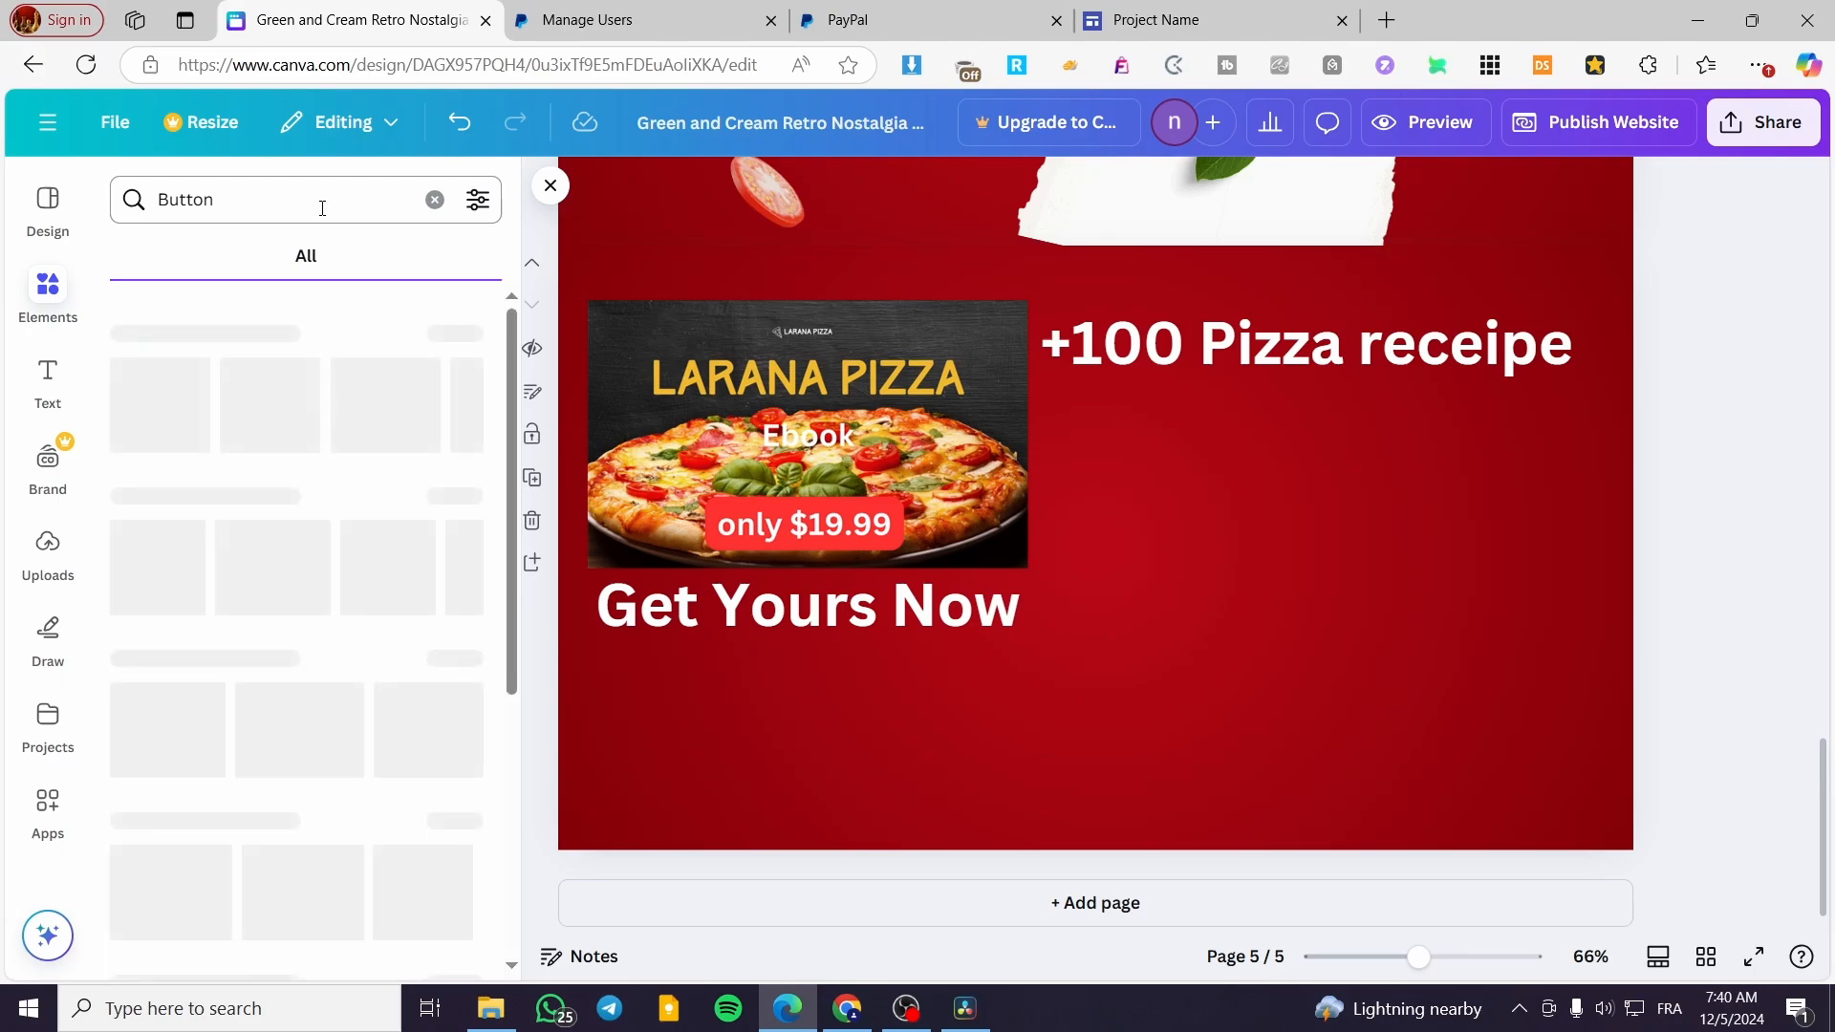
left_click(475, 316)
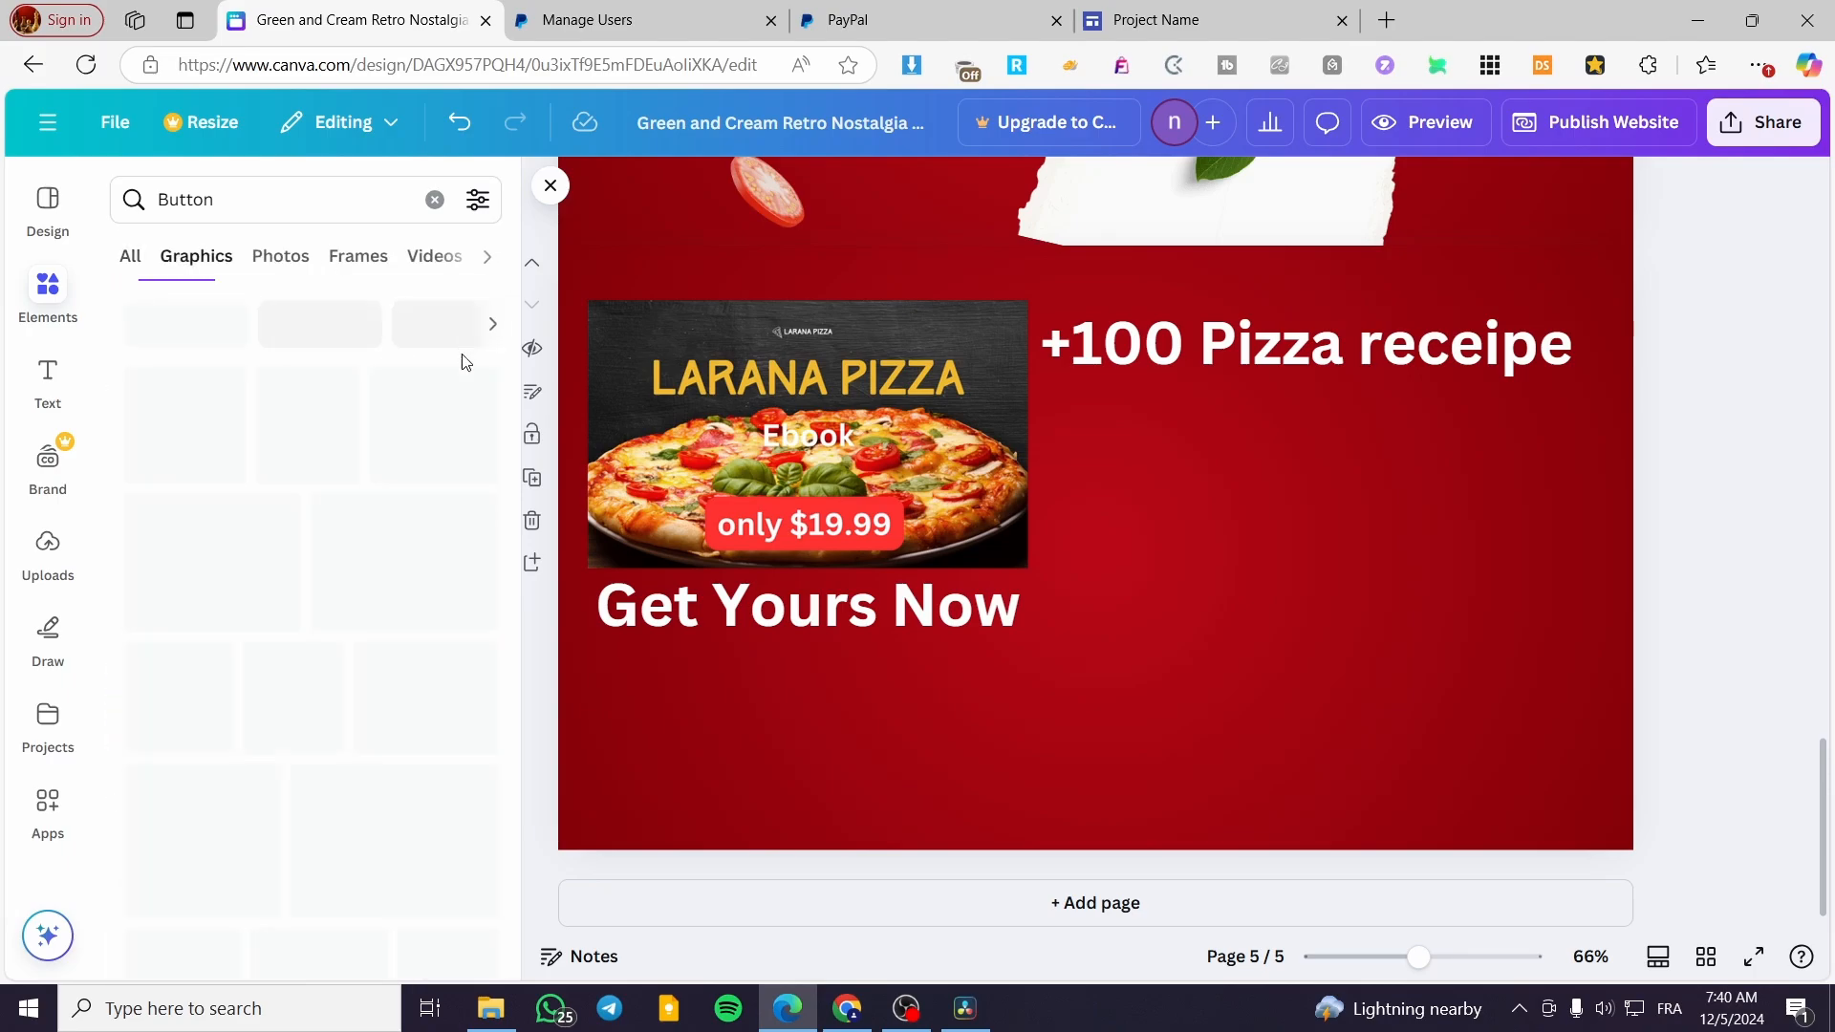
scroll(397, 573, "down", 2)
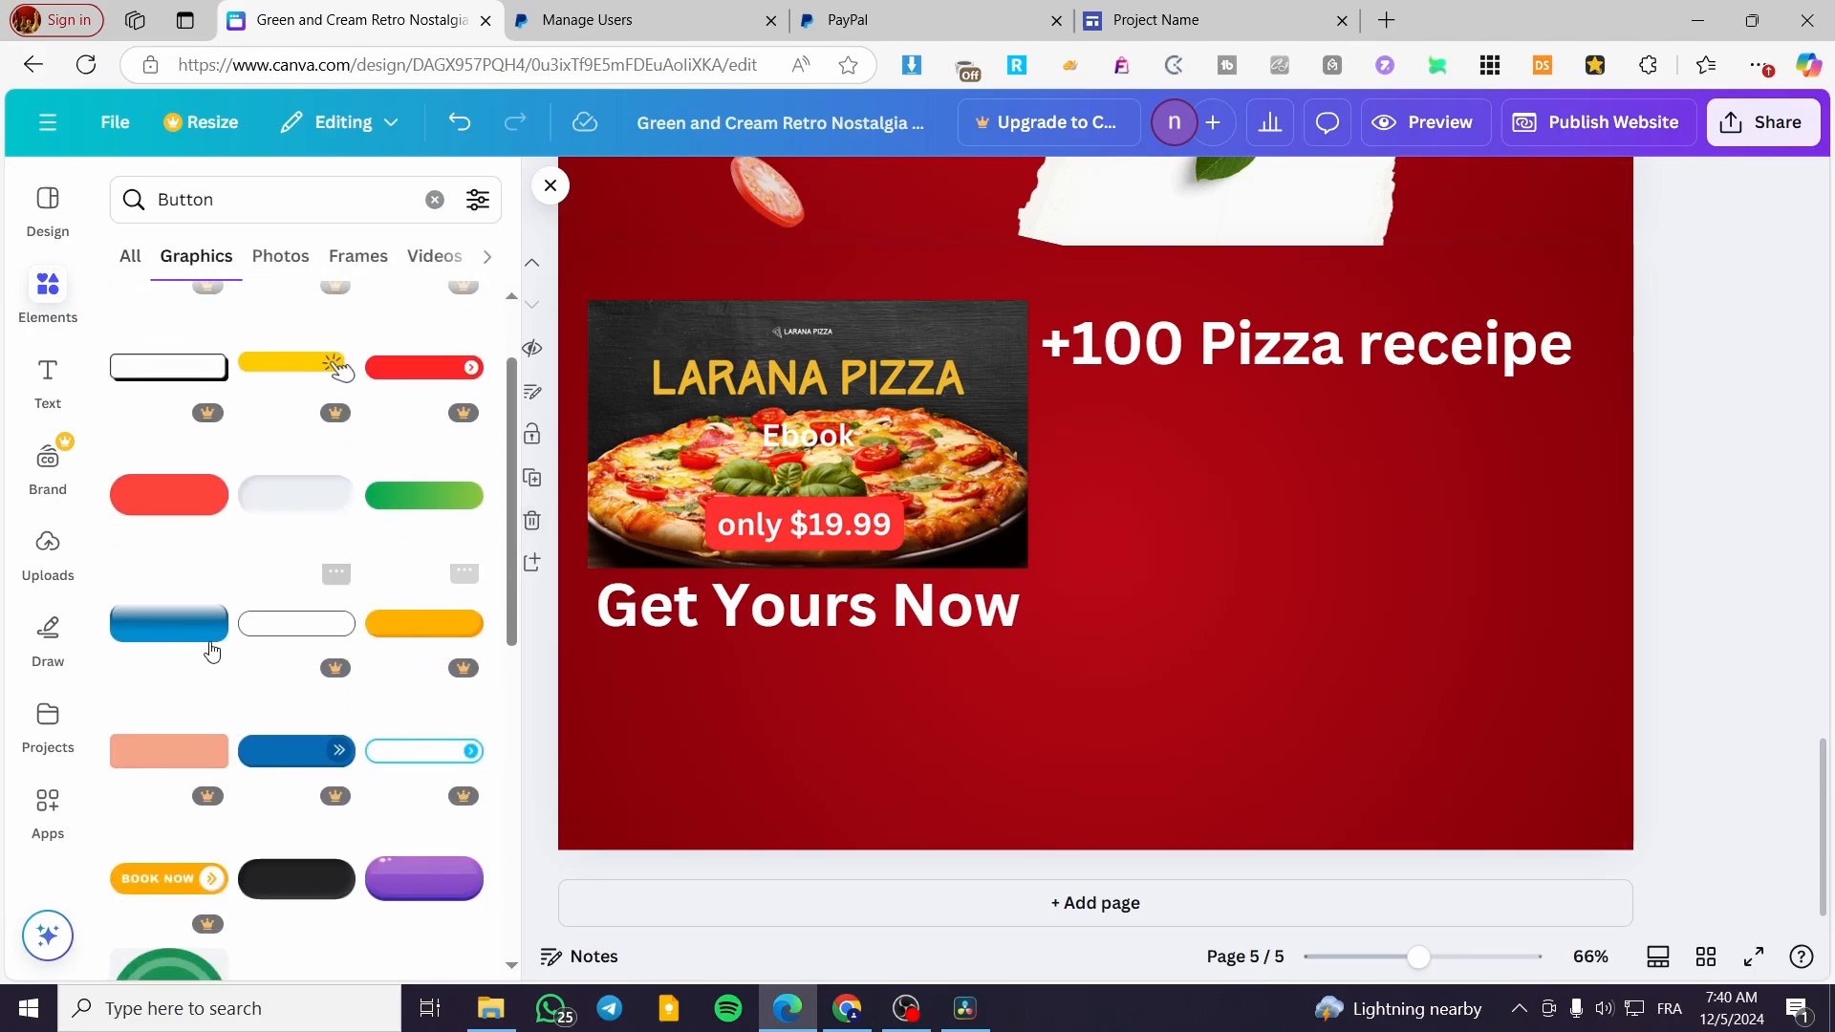
scroll(393, 537, "down", 3)
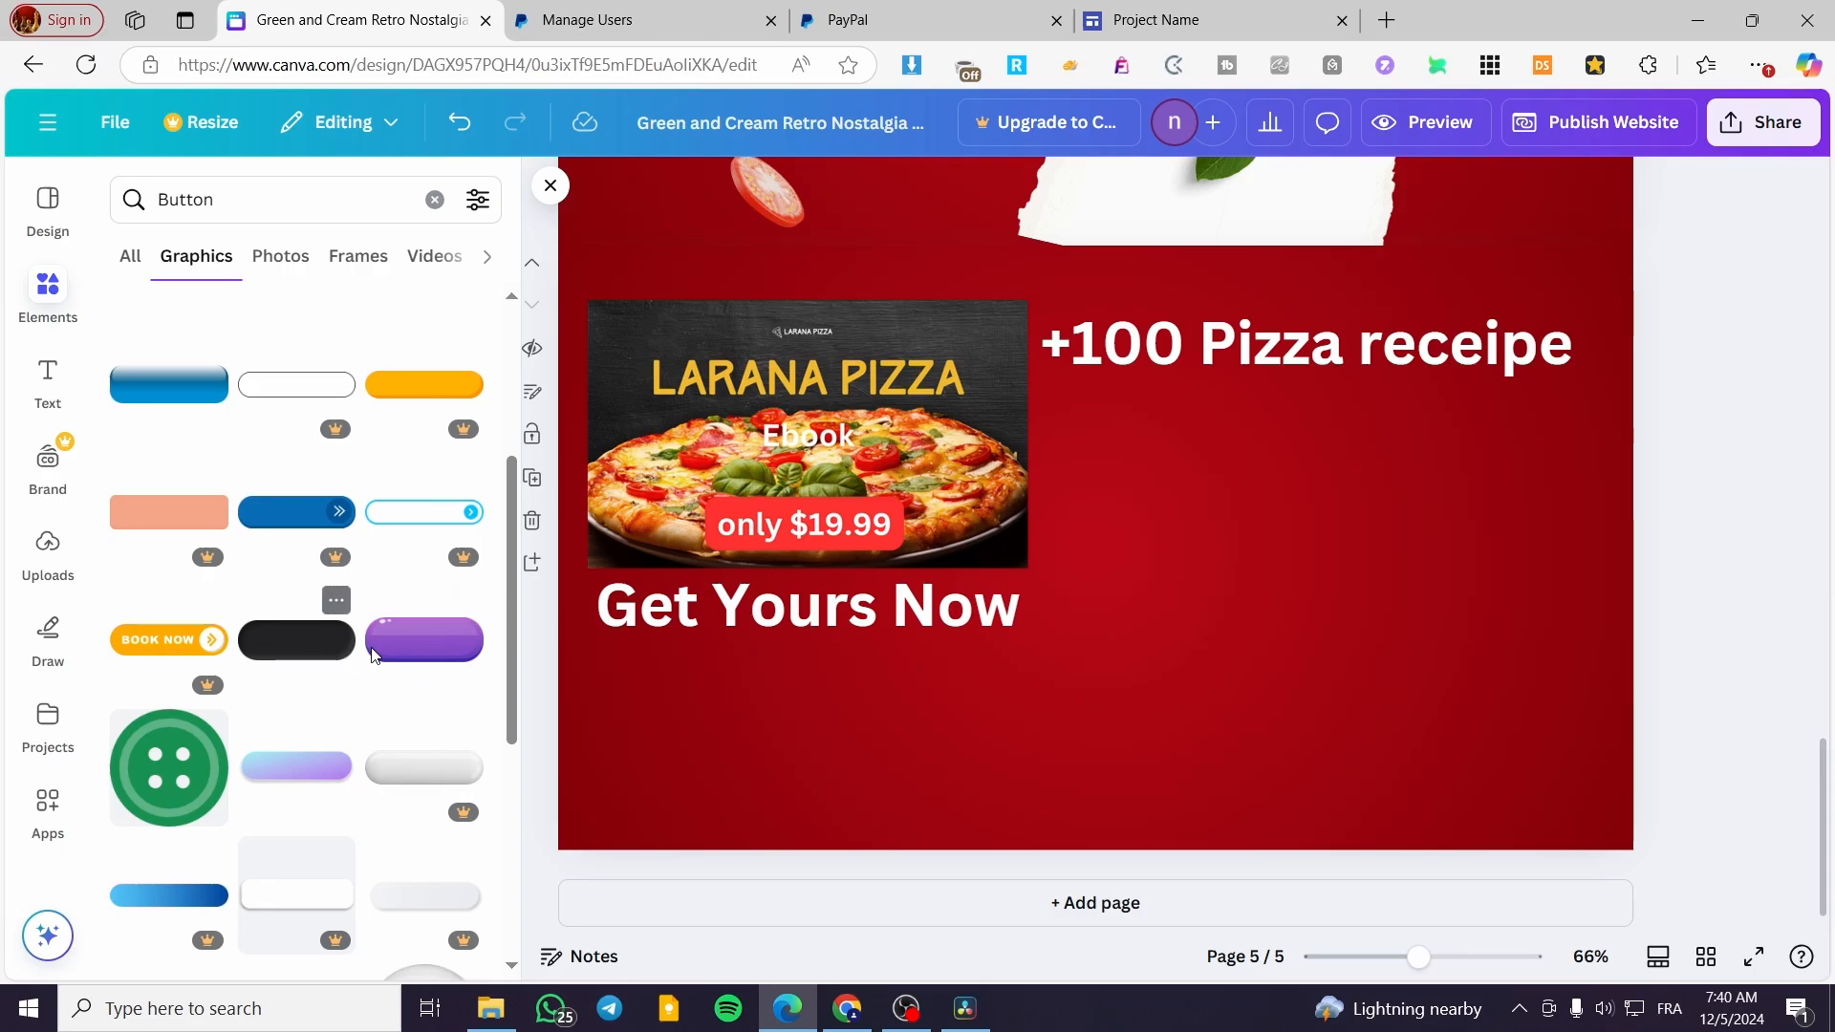
left_click(406, 660)
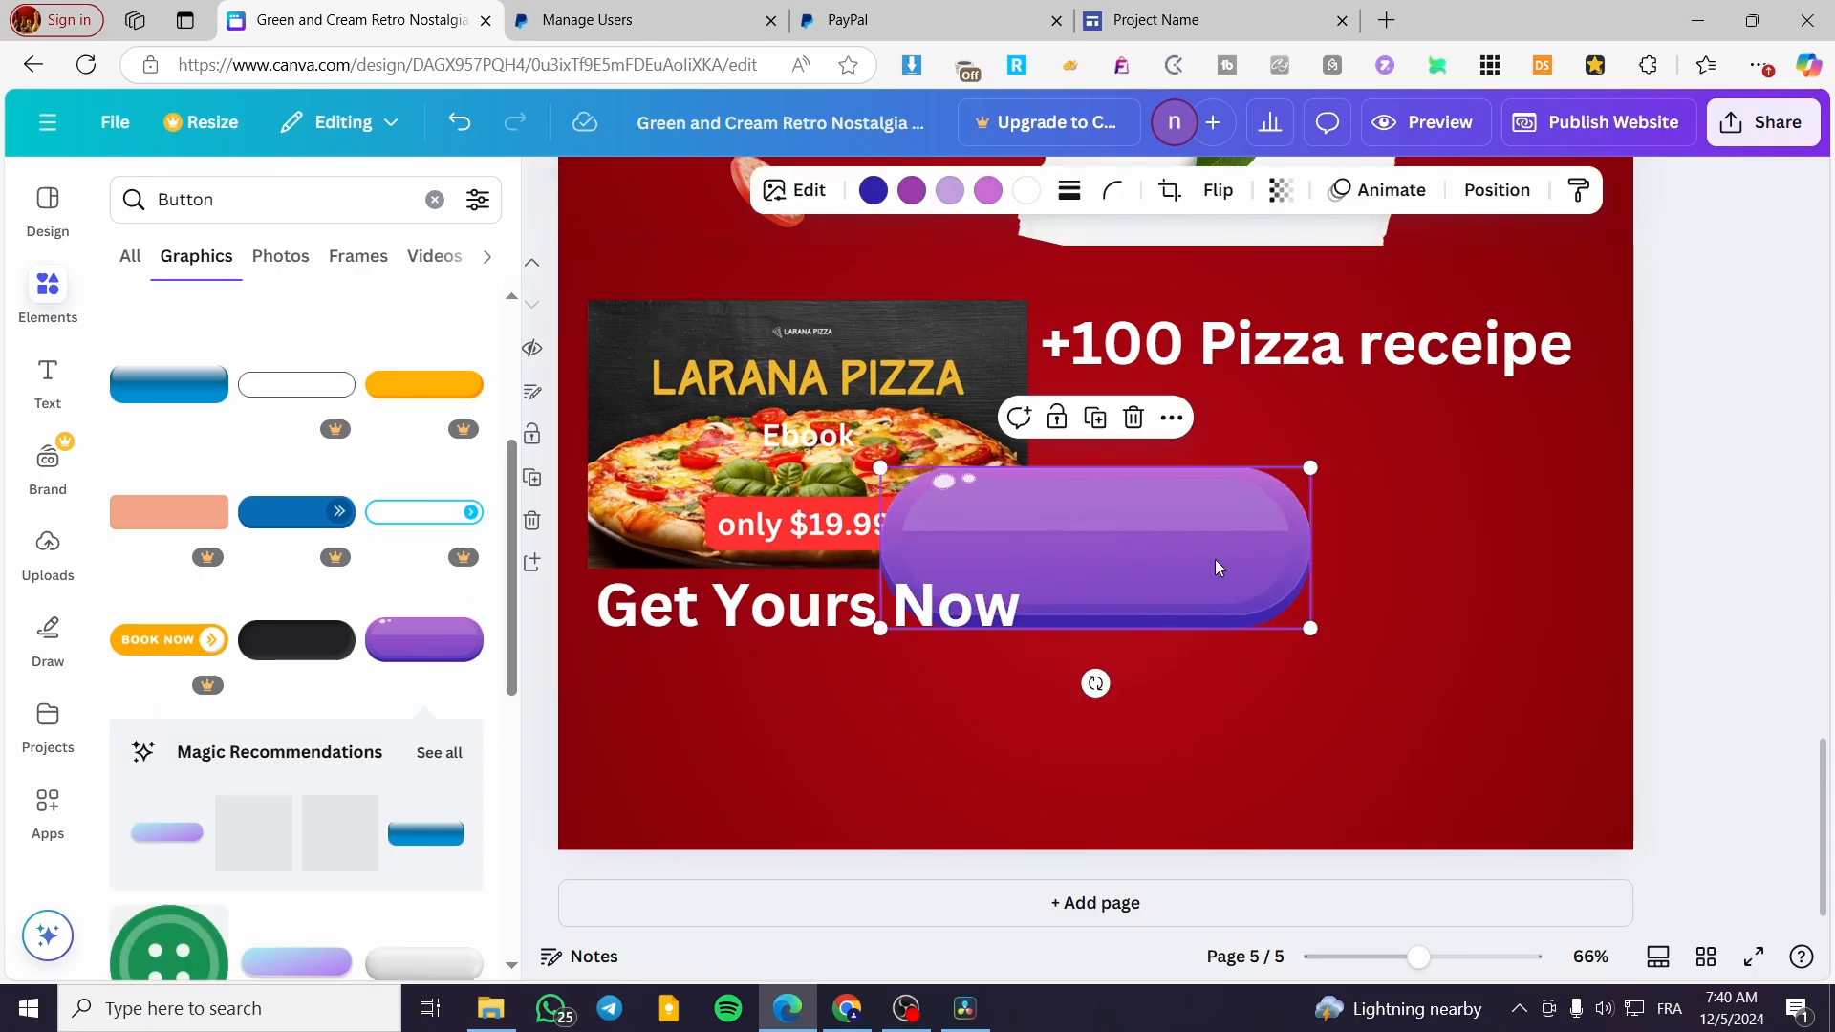
left_click_drag(1157, 576, 1382, 577)
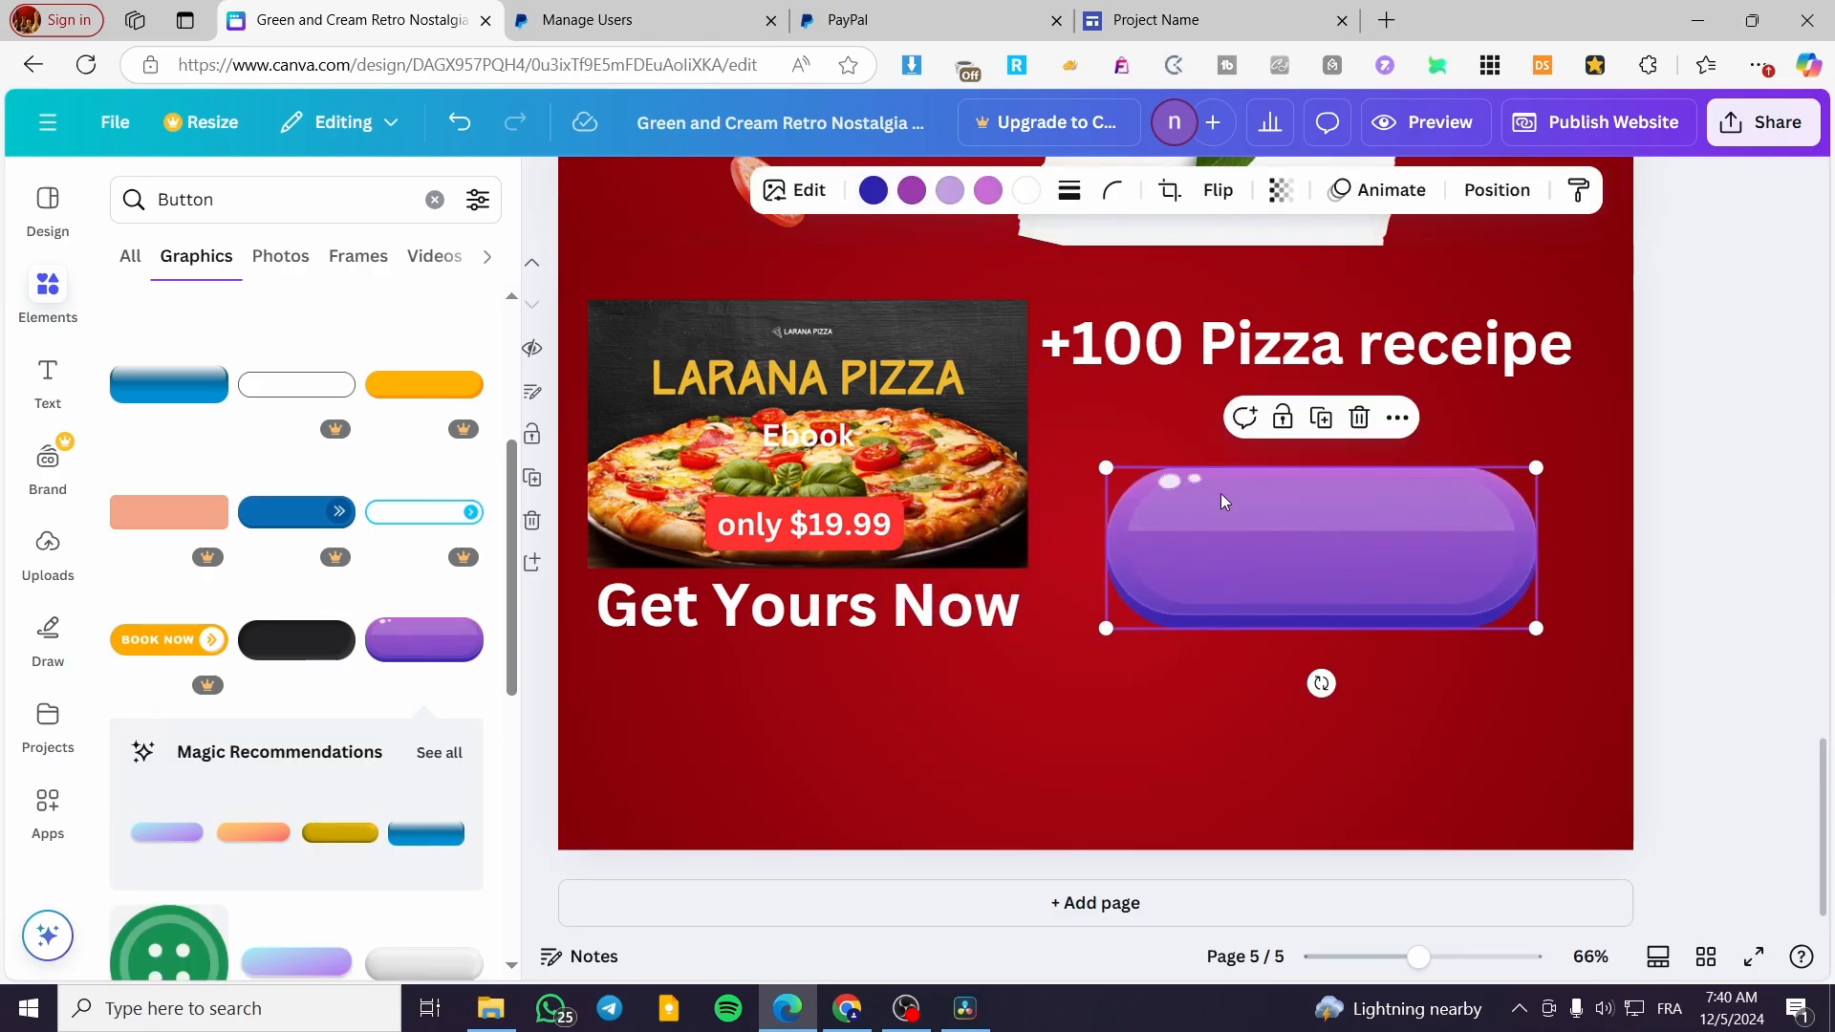
Shrink the purple button and overlay a centred "Buy Now" heading on it, scaled down to size 16.4
left_click(48, 382)
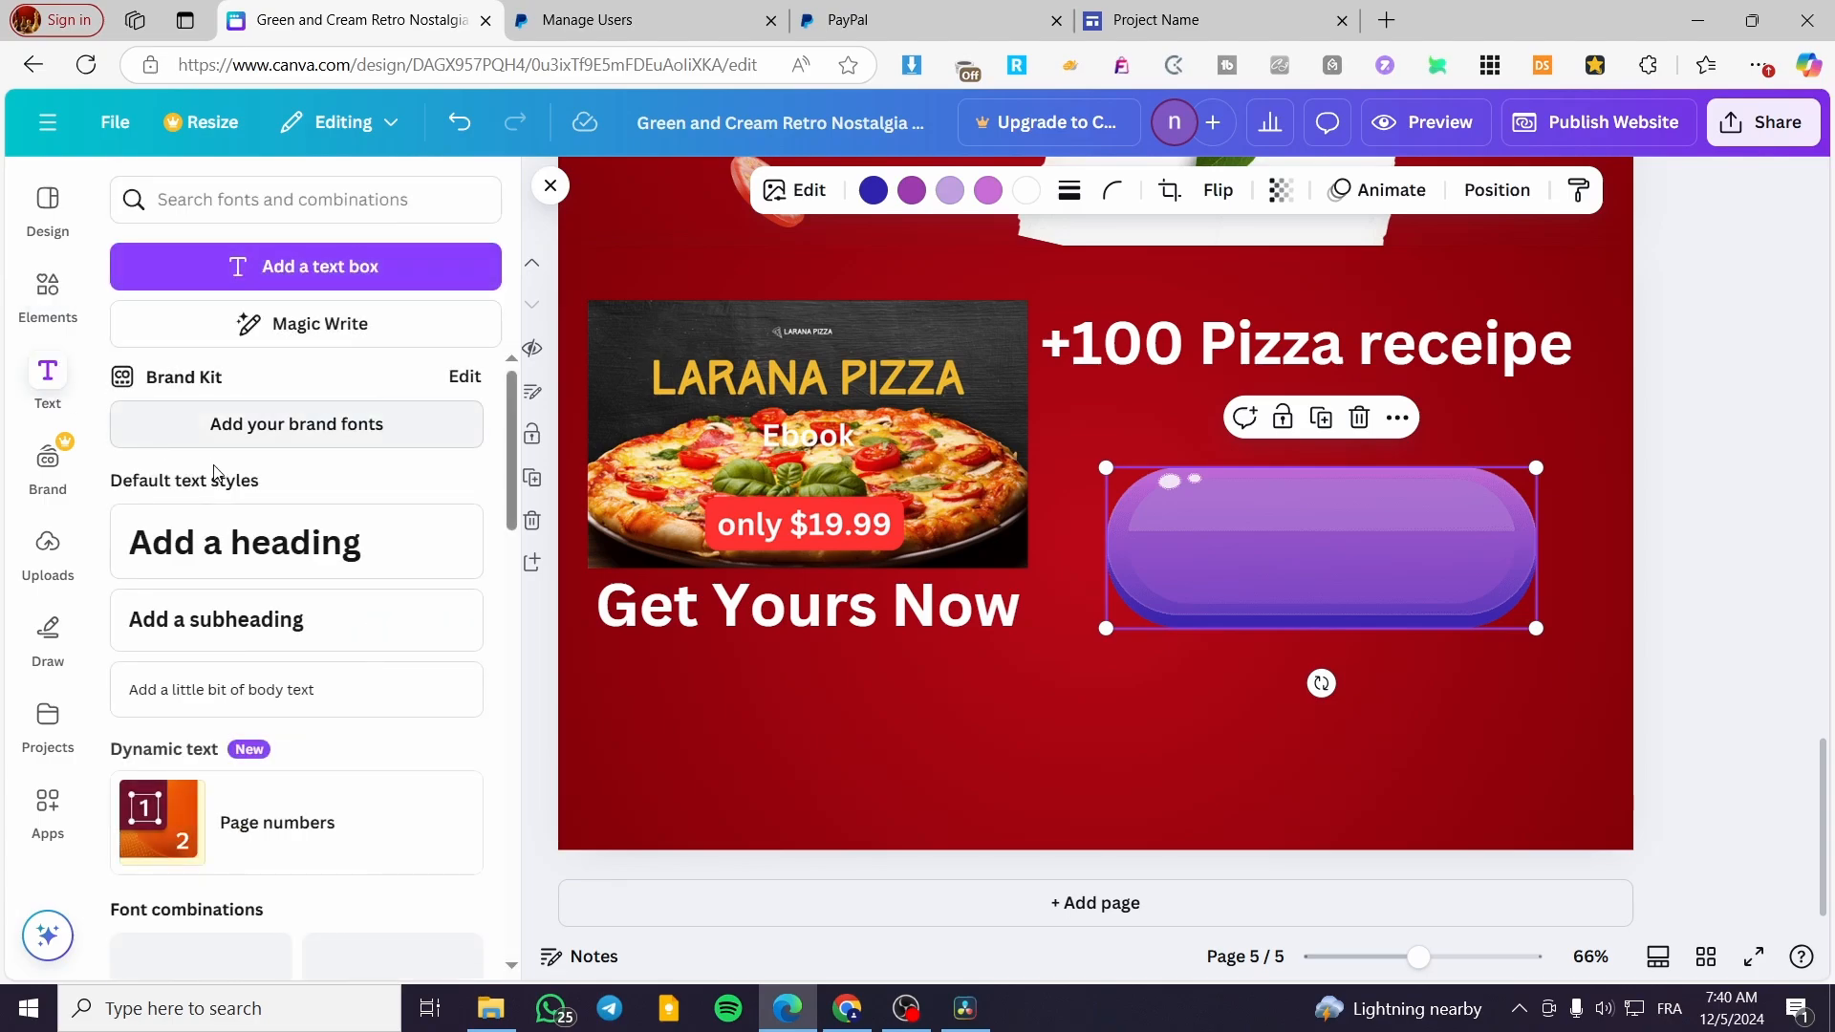
left_click(411, 541)
left_click_drag(1341, 752, 1339, 623)
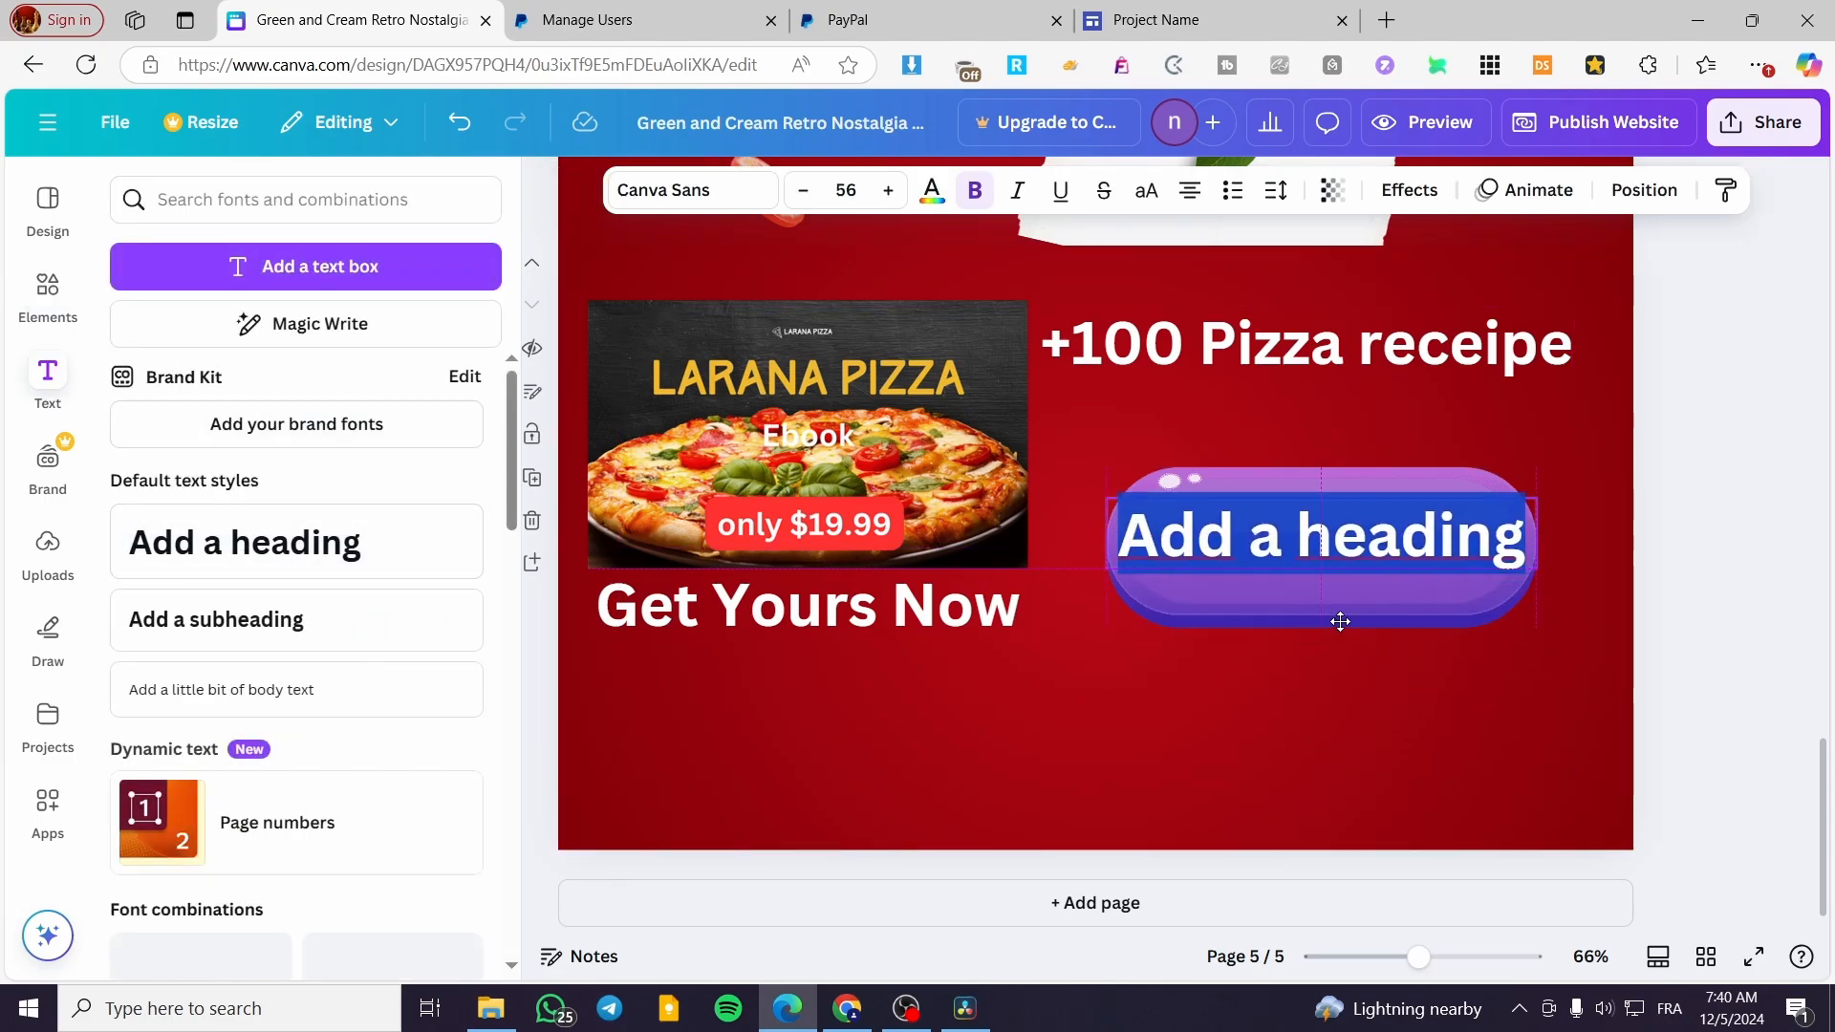
left_click_drag(1536, 570, 1410, 545)
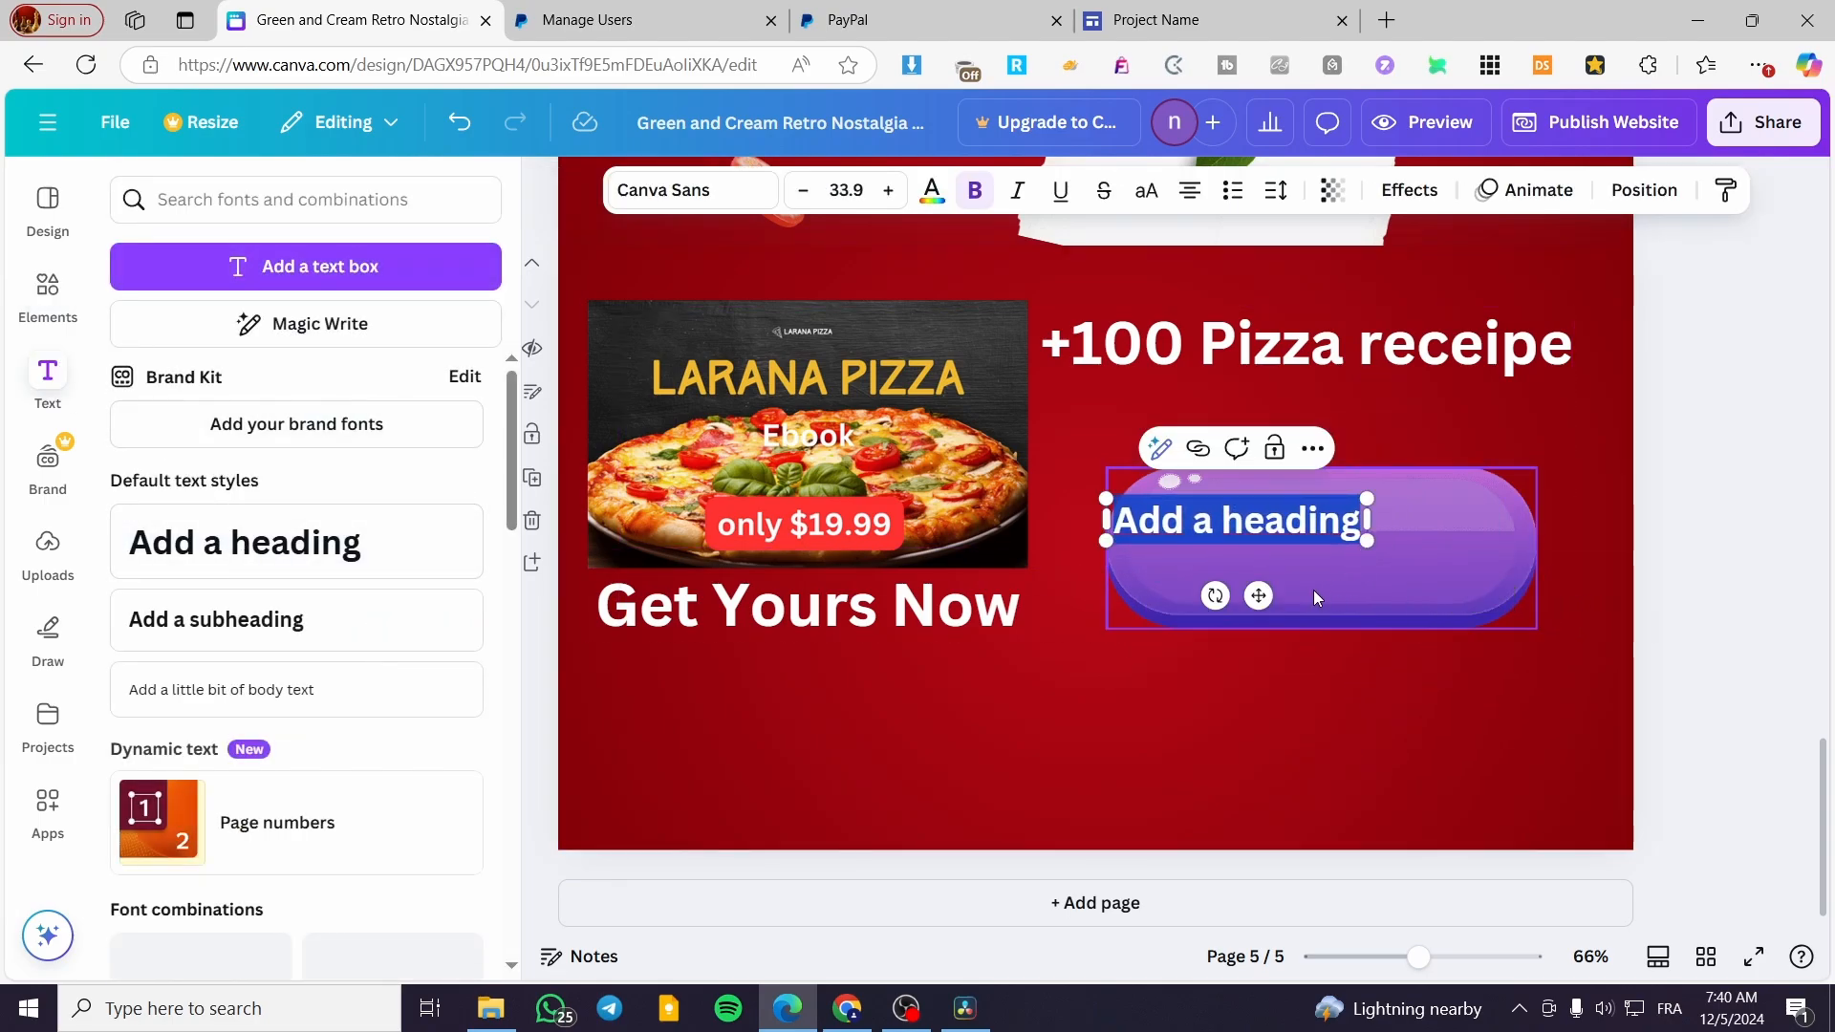
left_click_drag(1255, 598, 1345, 627)
left_click(1501, 612)
left_click_drag(1534, 626, 1312, 490)
left_click_drag(1385, 558, 1208, 562)
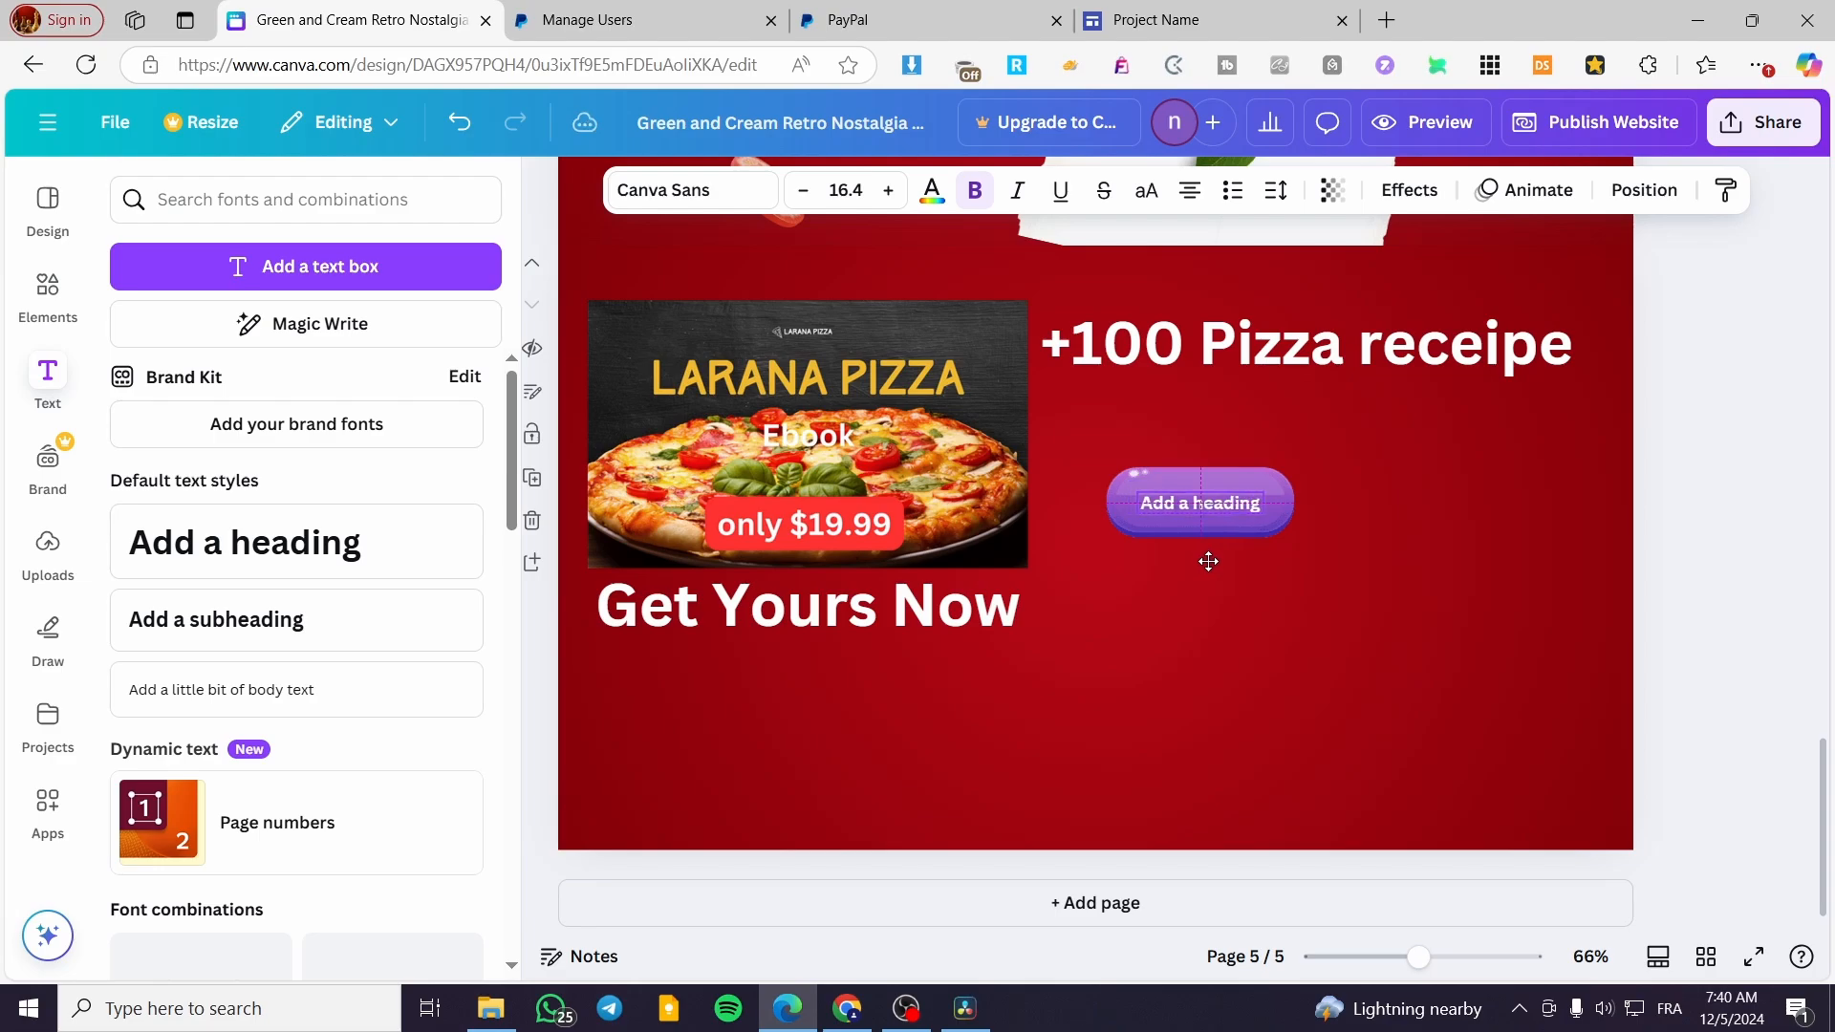
double_click(1208, 503)
type("Buy Now")
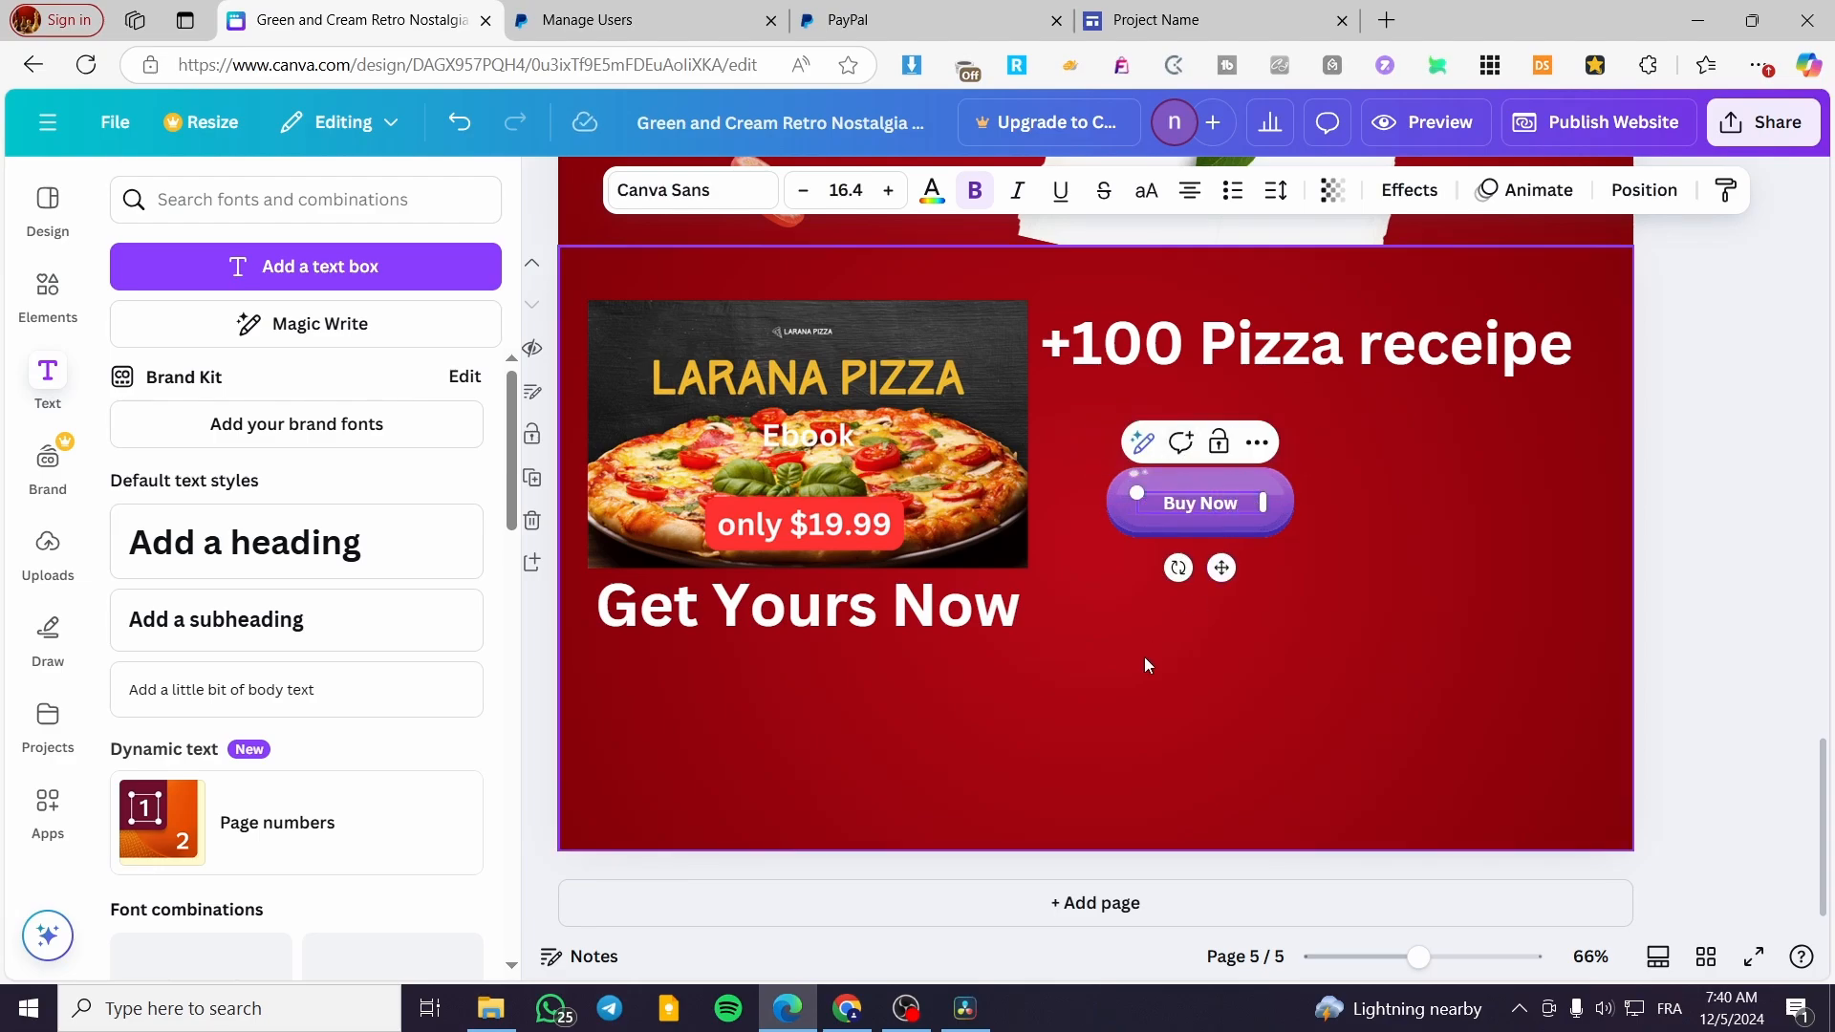
Delete the purple button graphic and its "Buy Now" text from the page
left_click(1229, 520)
left_click(1229, 523)
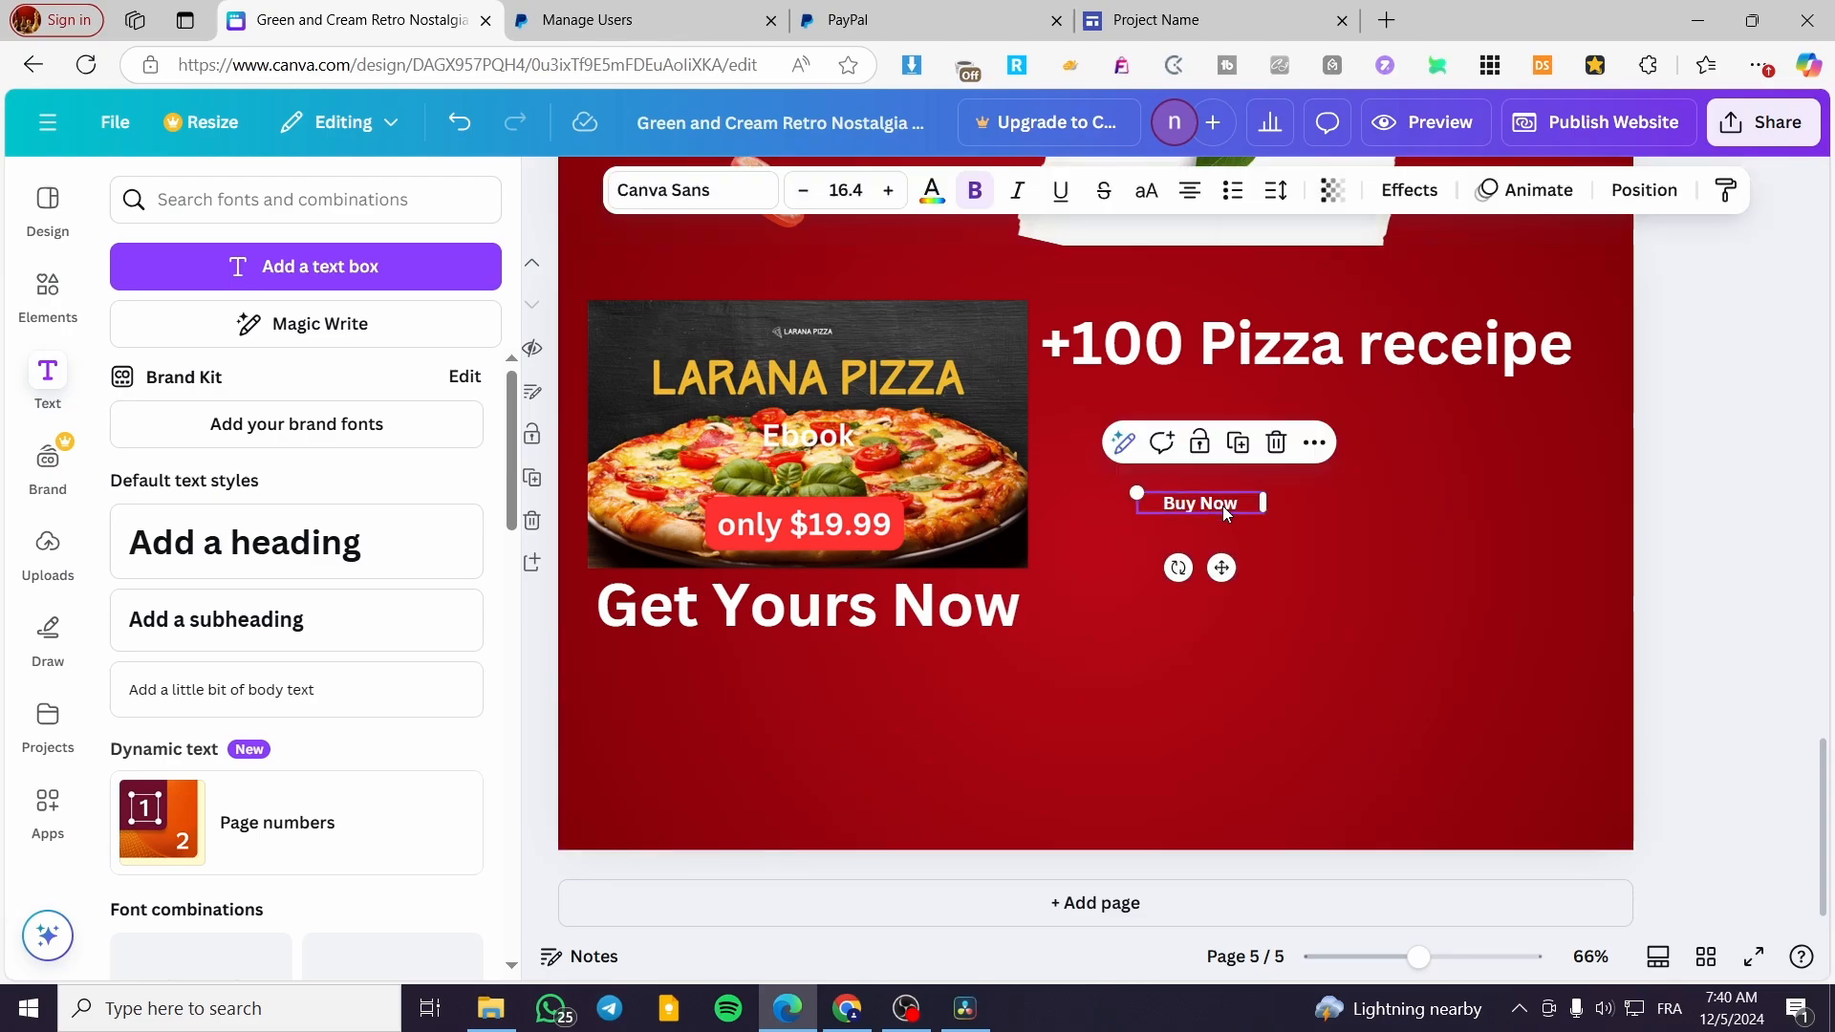
left_click(885, 669)
Link the full "Get Yours Now" text to the copied PayPal payment URL, keeping the display mode as Link
left_click(941, 612)
left_click(947, 612)
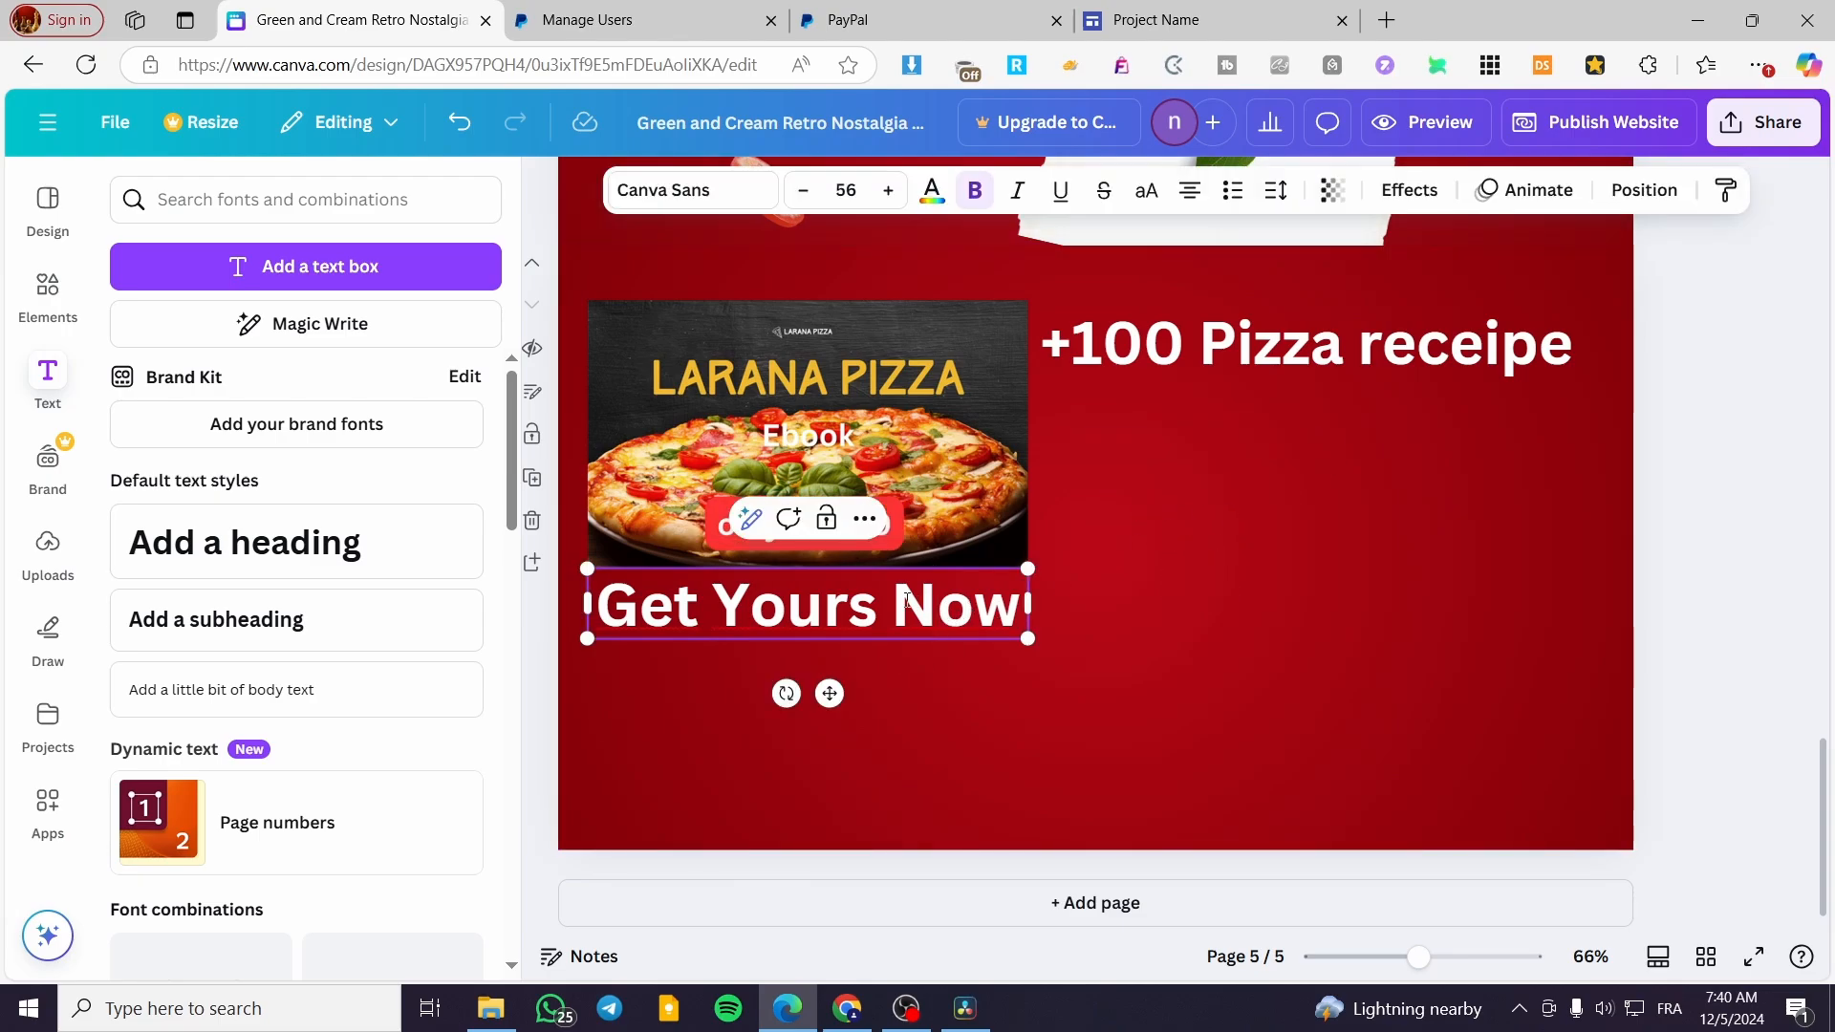
left_click_drag(995, 602, 594, 606)
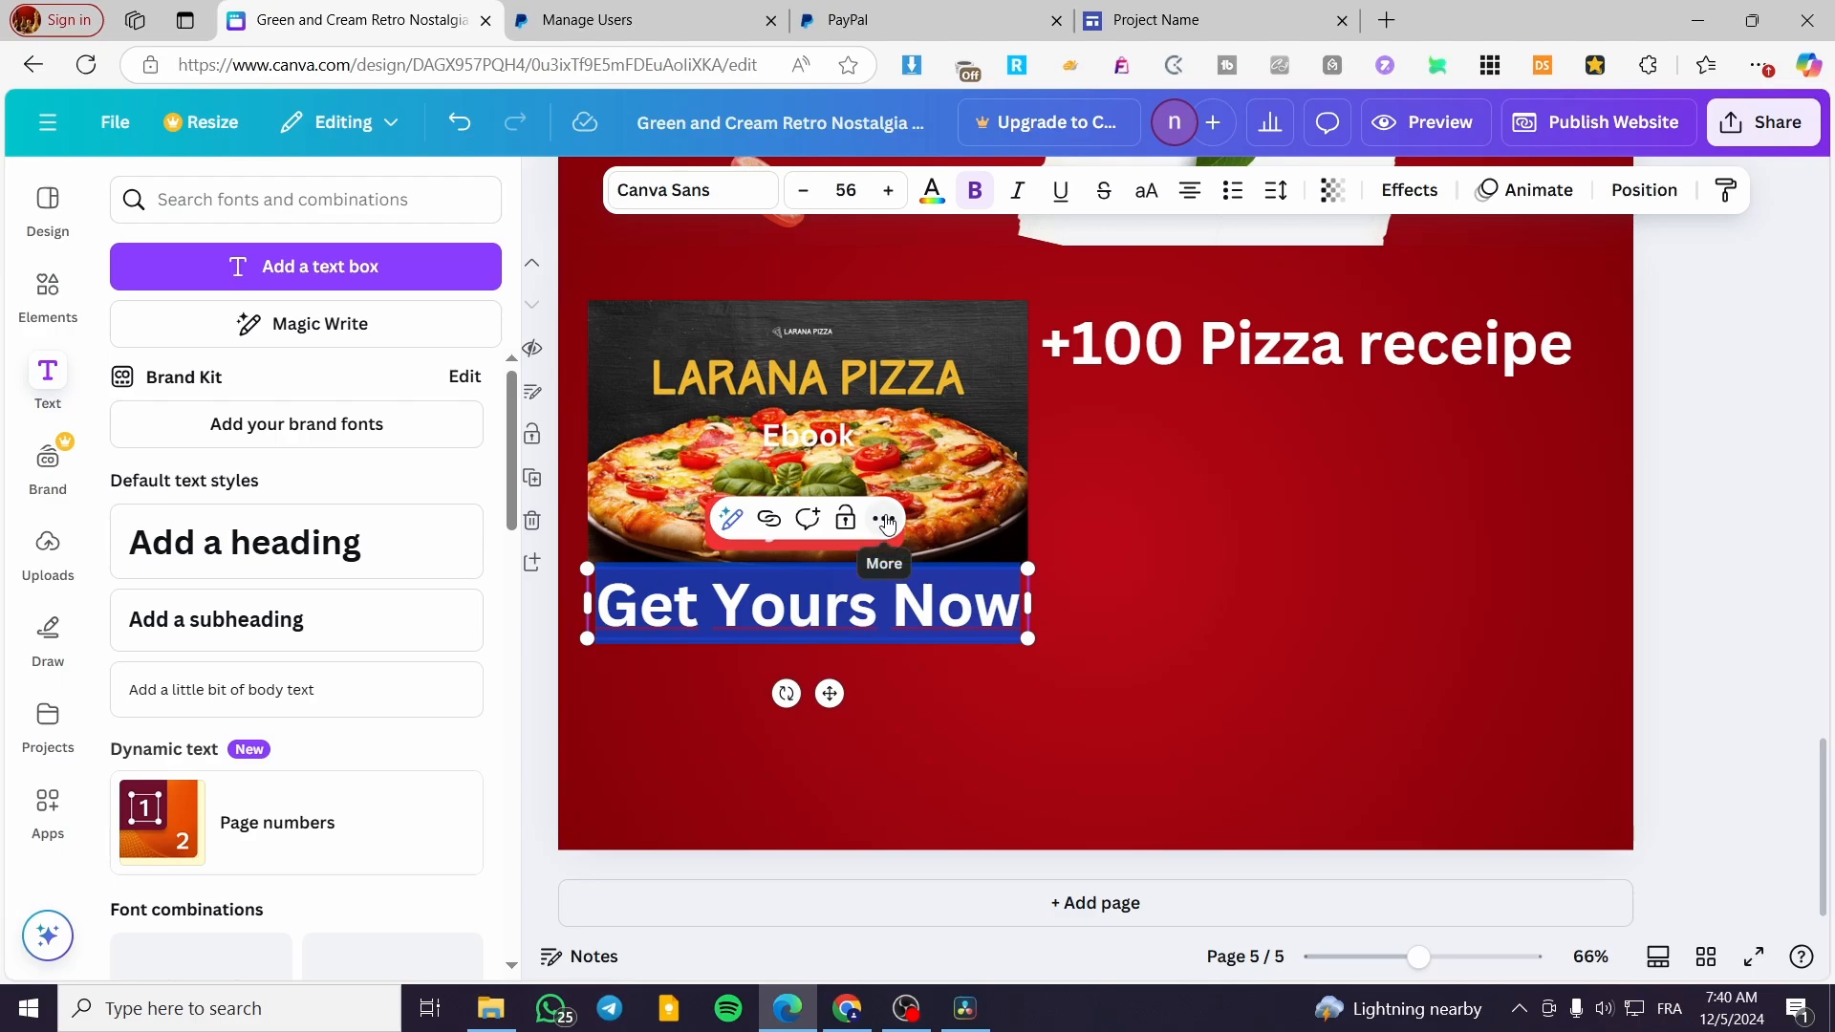
left_click(885, 520)
scroll(1042, 626, "down", 2)
left_click(971, 771)
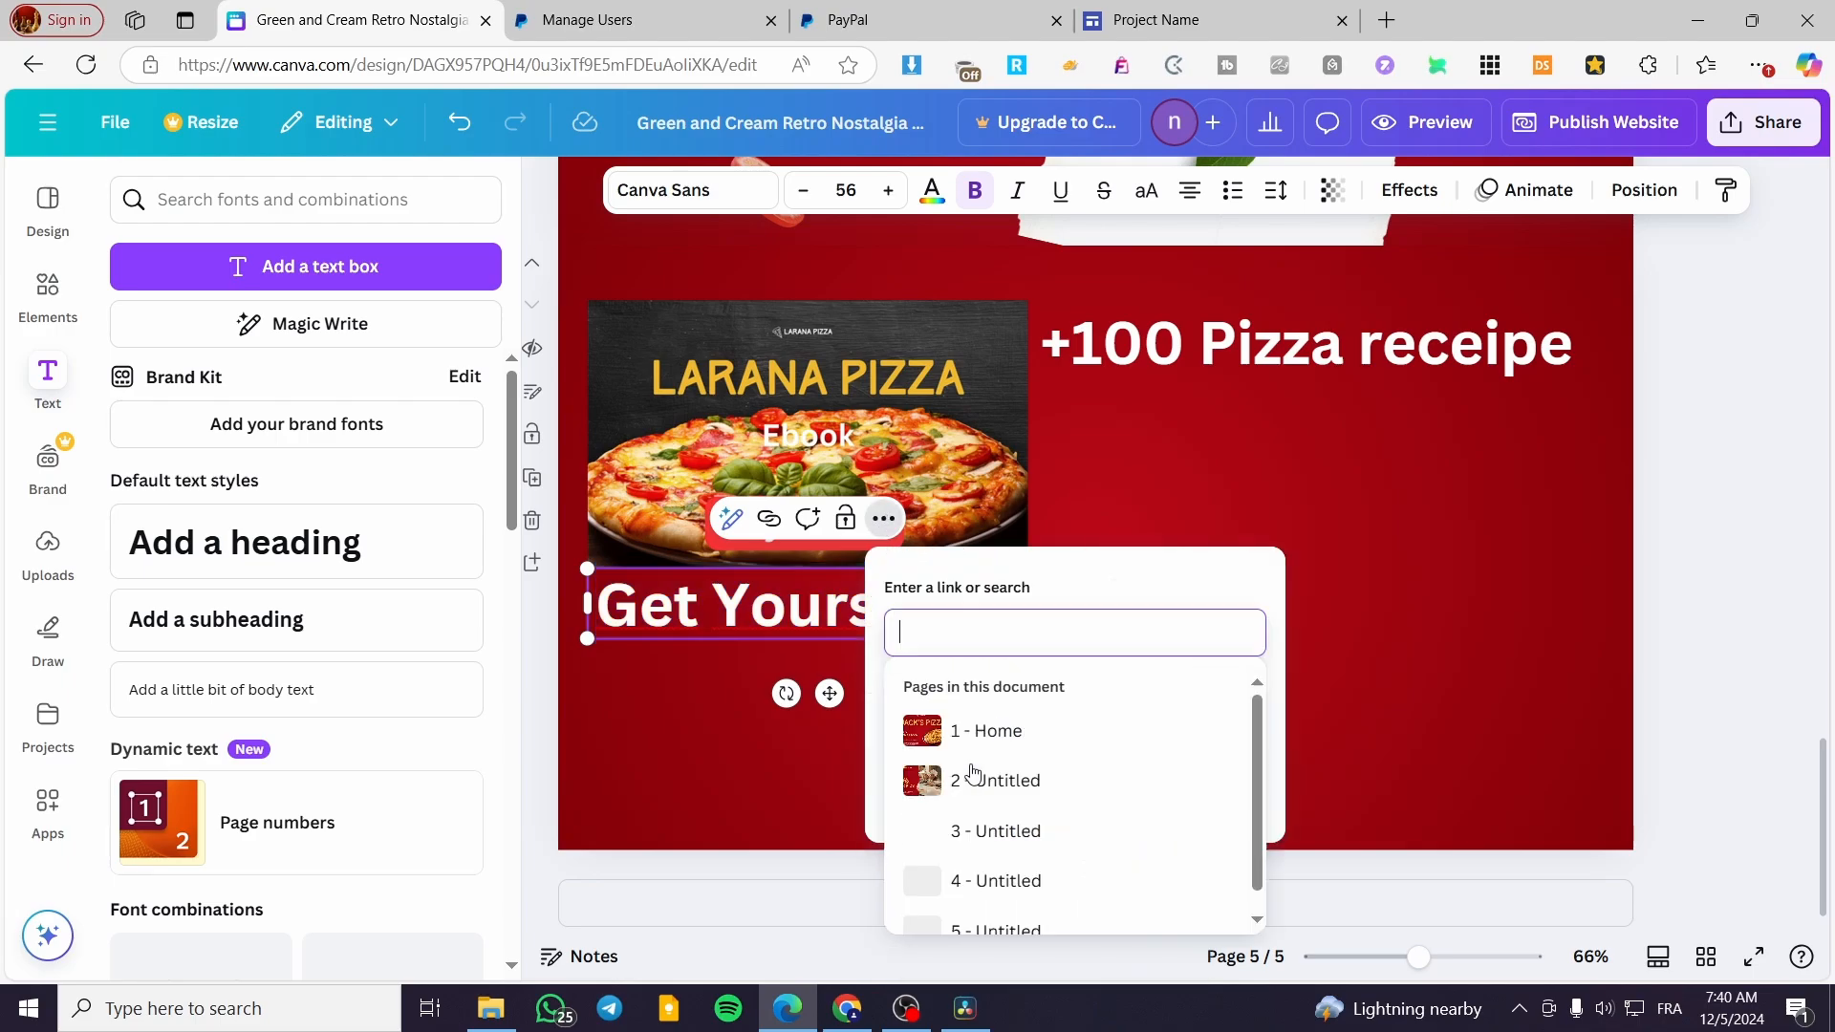
type("https://www.paypal.com/ncp/payment/YAEGYK9U6QCX6")
left_click(1246, 793)
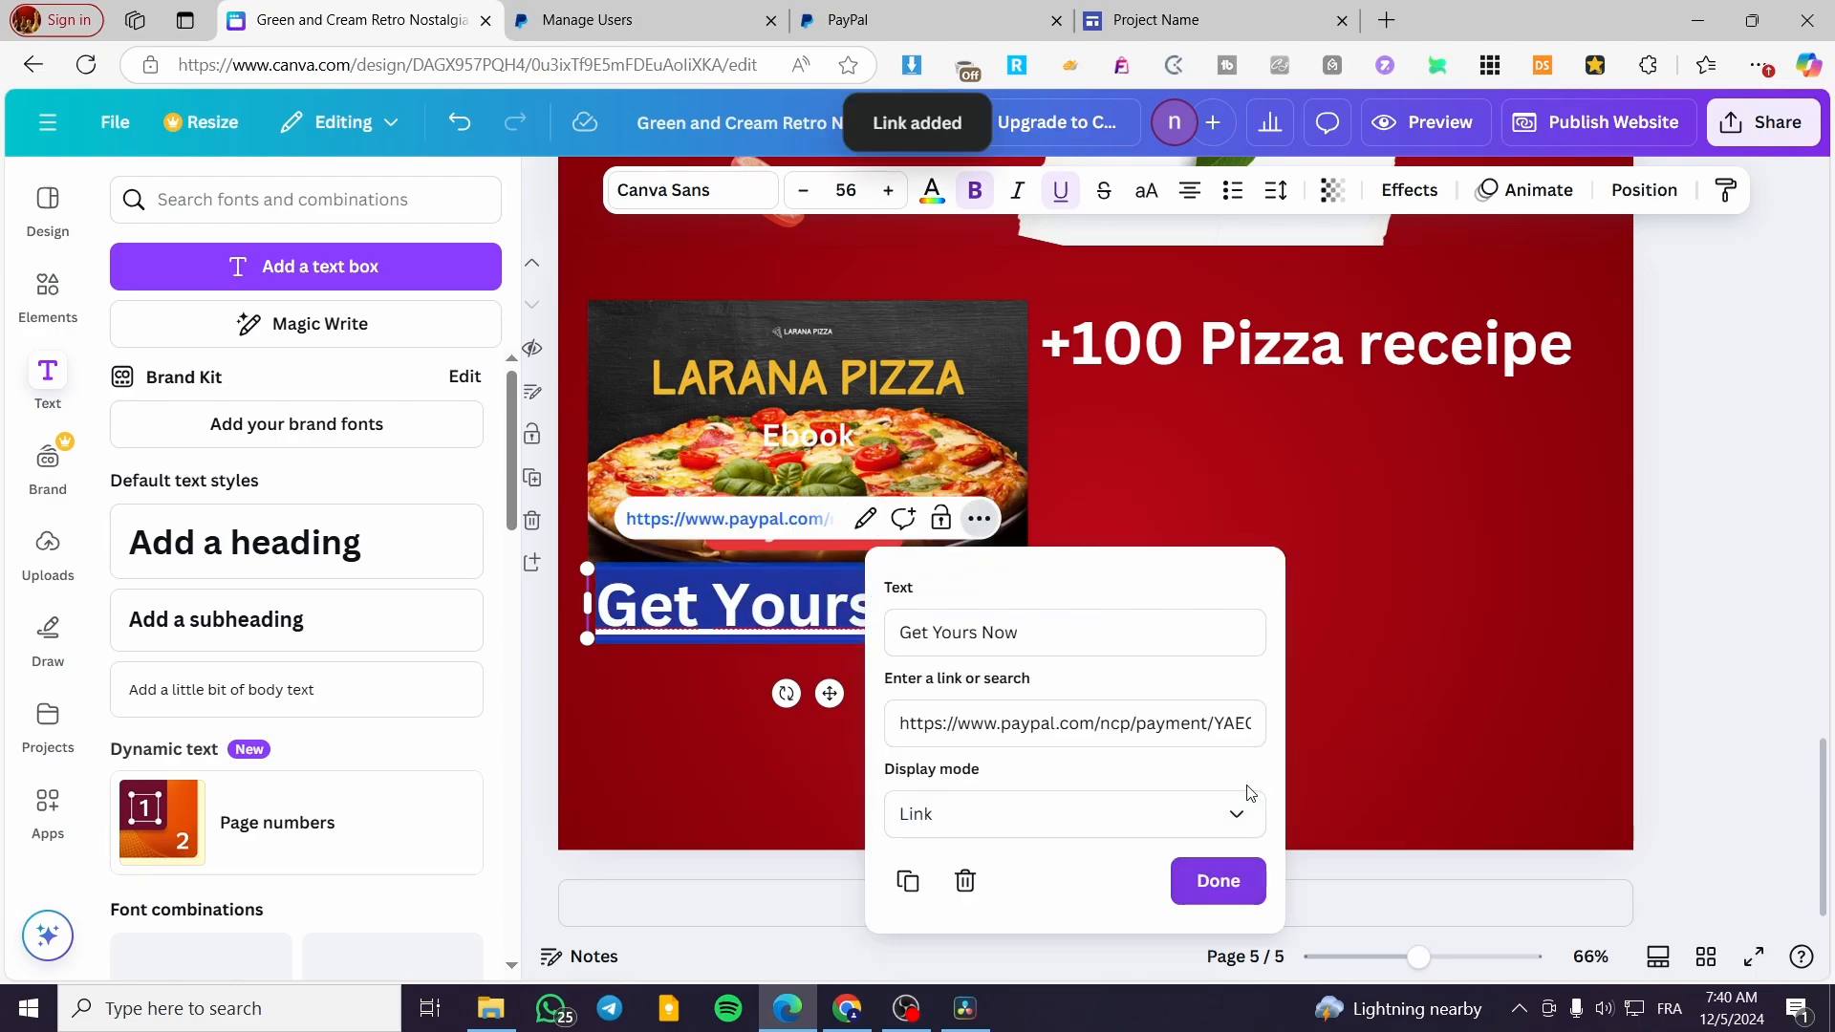
left_click(1240, 889)
left_click(1741, 459)
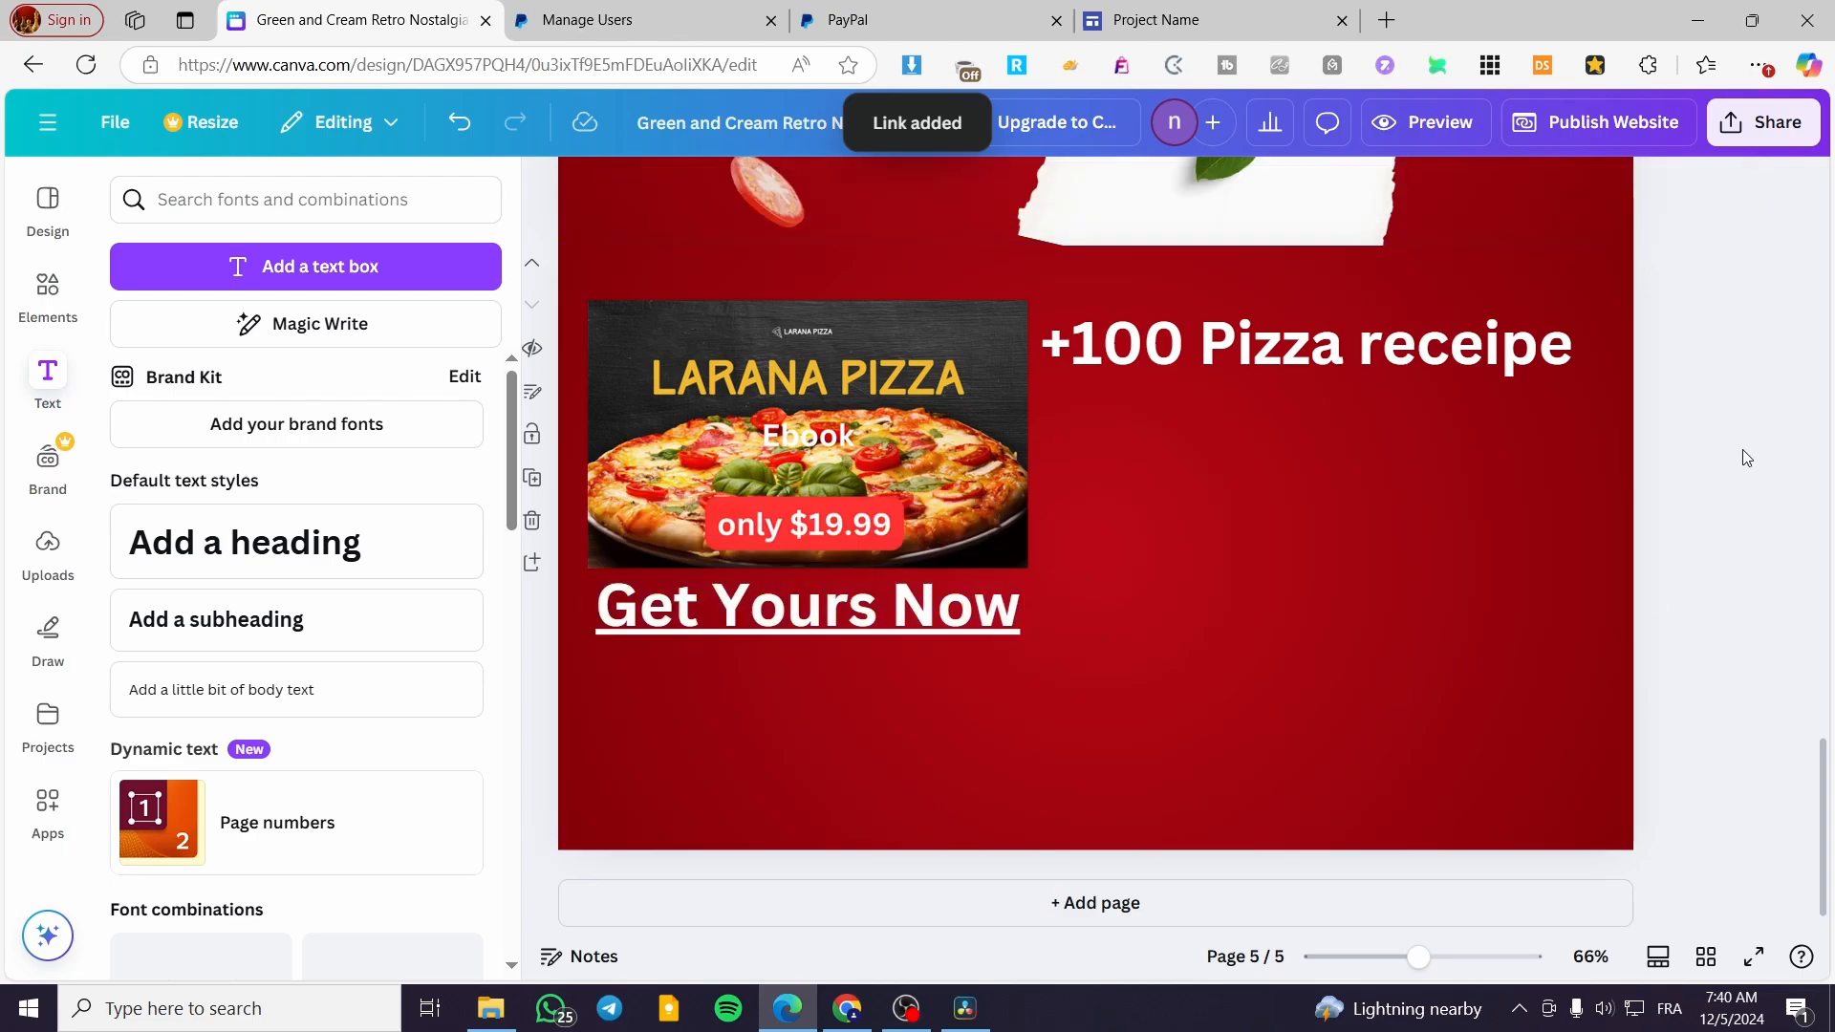
Preview the website, test the "Get Yours Now" link and close the PayPal checkout page it opens
left_click(1430, 122)
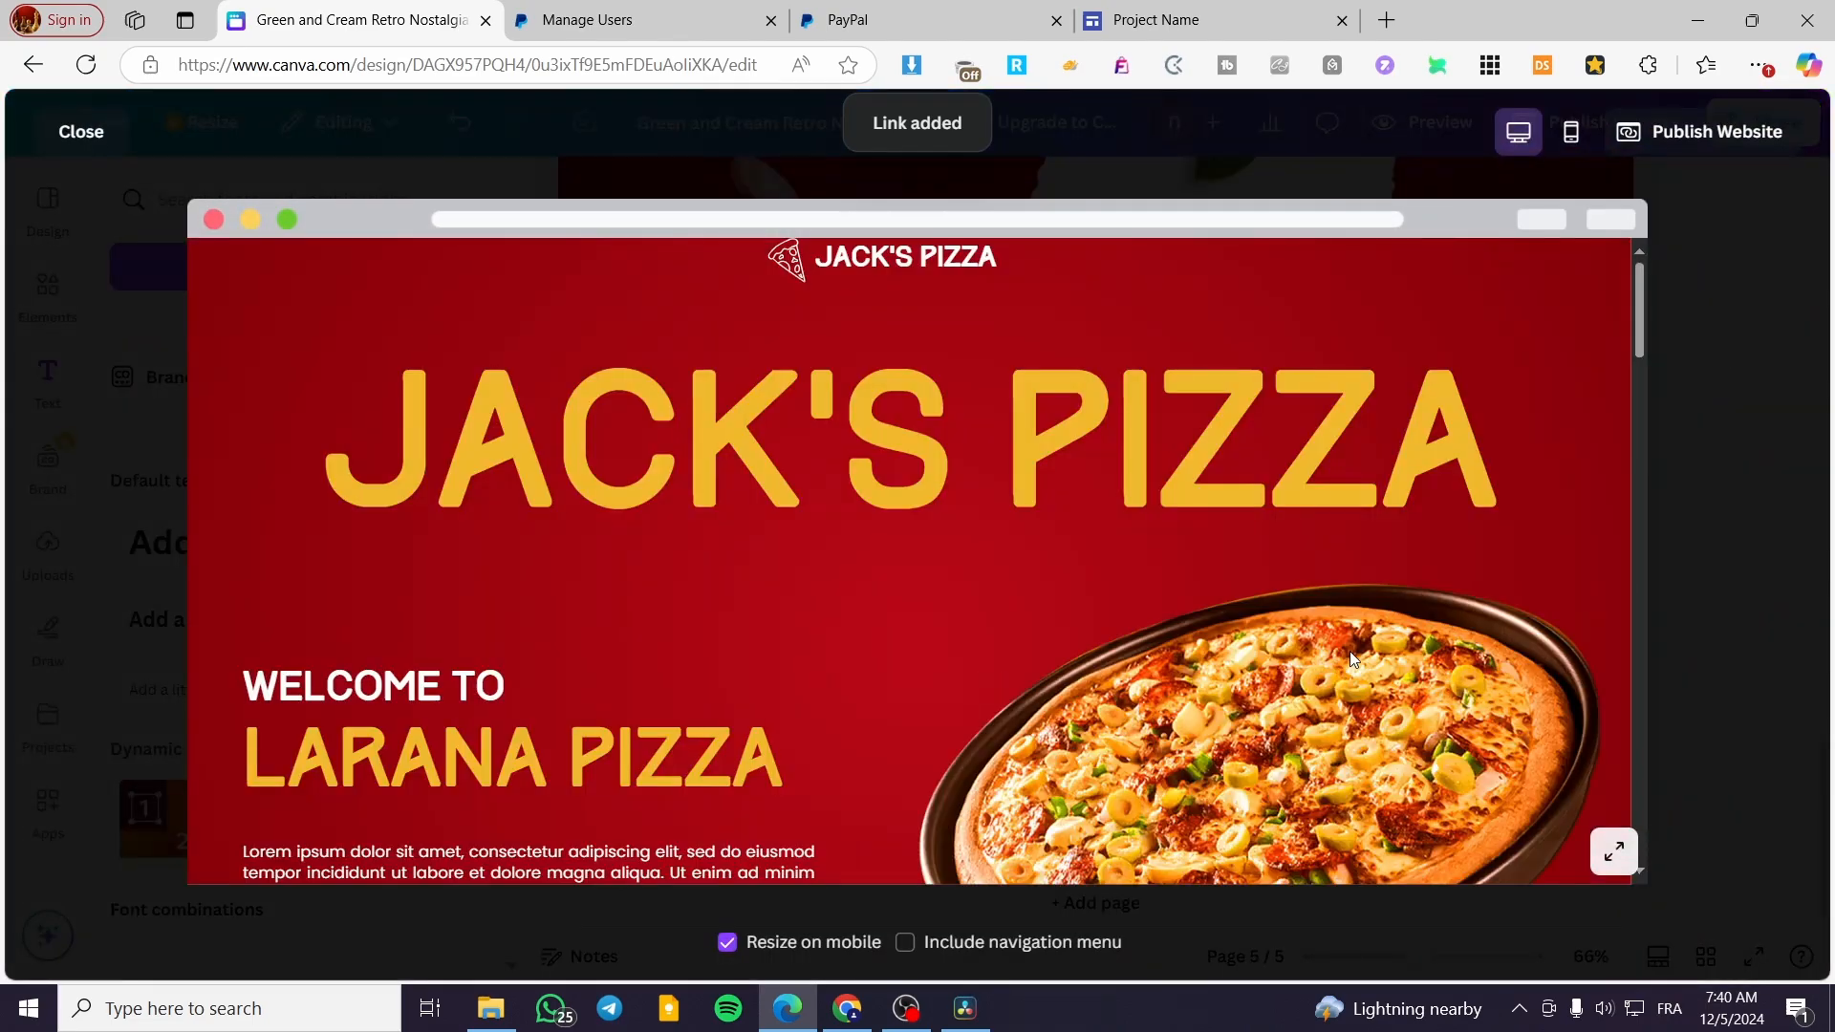
scroll(1589, 485, "down", 5)
left_click_drag(1638, 478, 1646, 849)
left_click(770, 602)
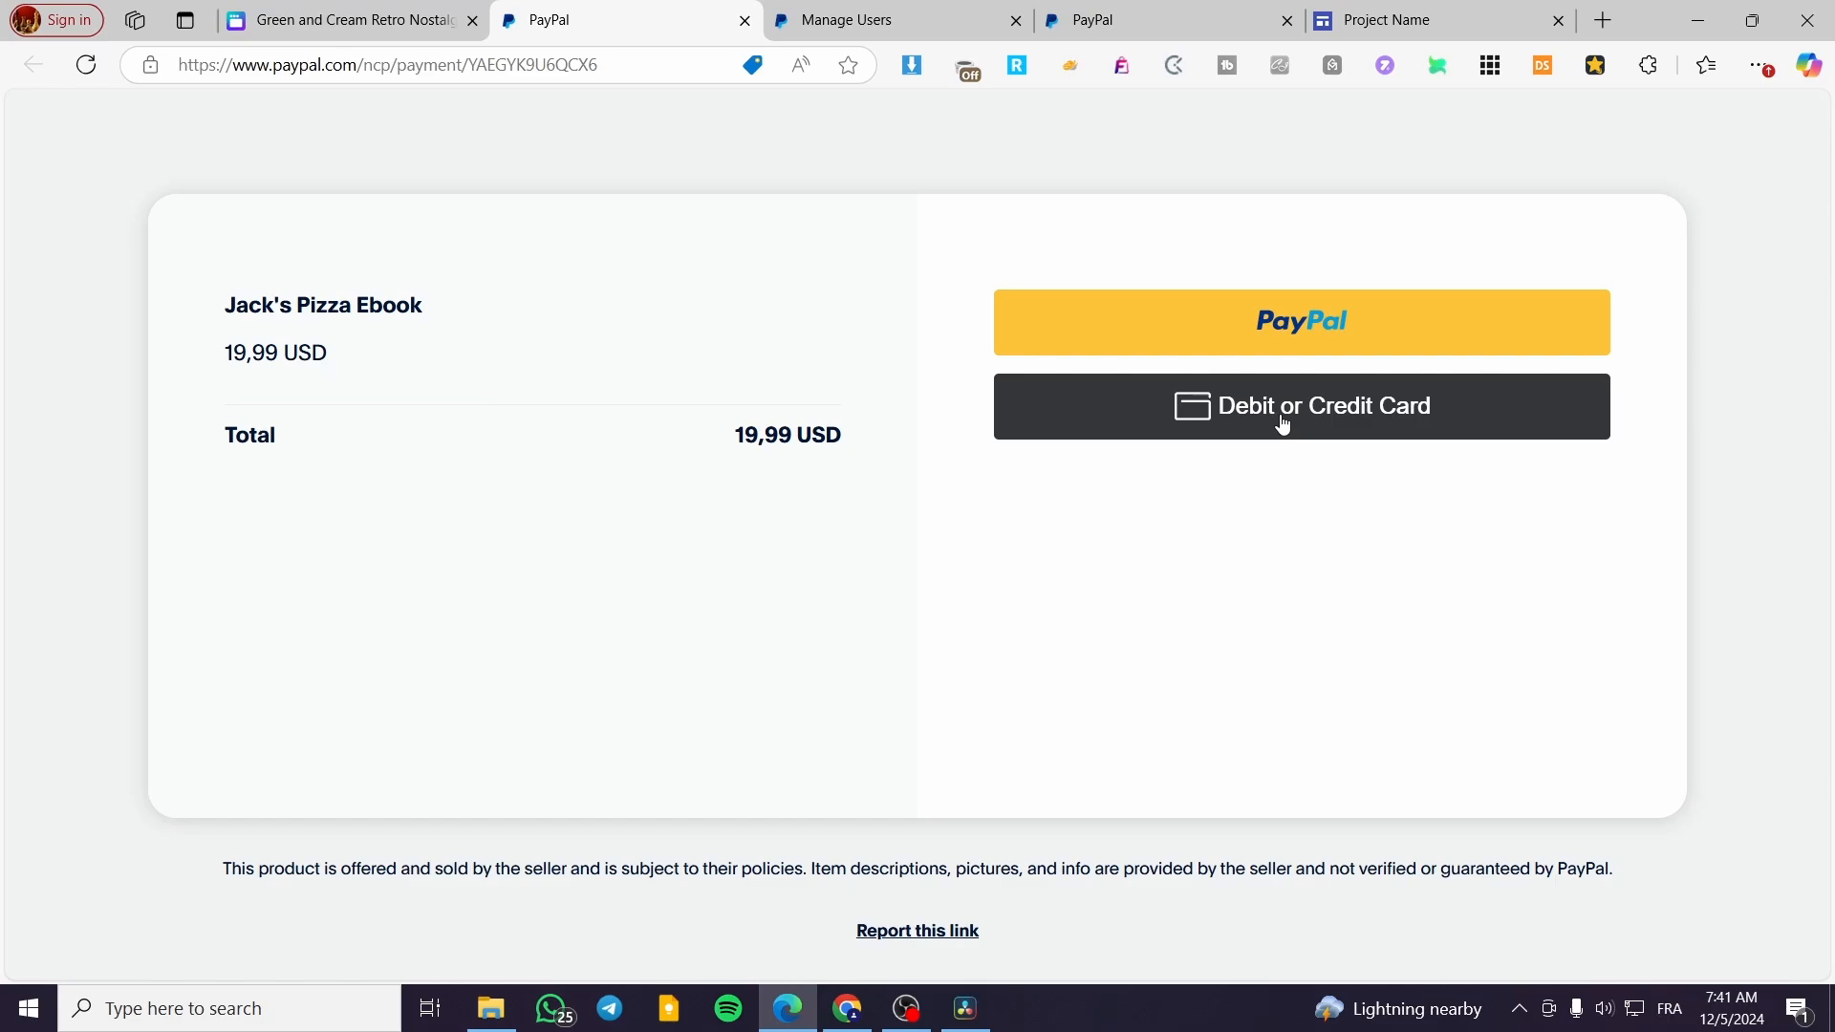
left_click(745, 22)
left_click(1709, 213)
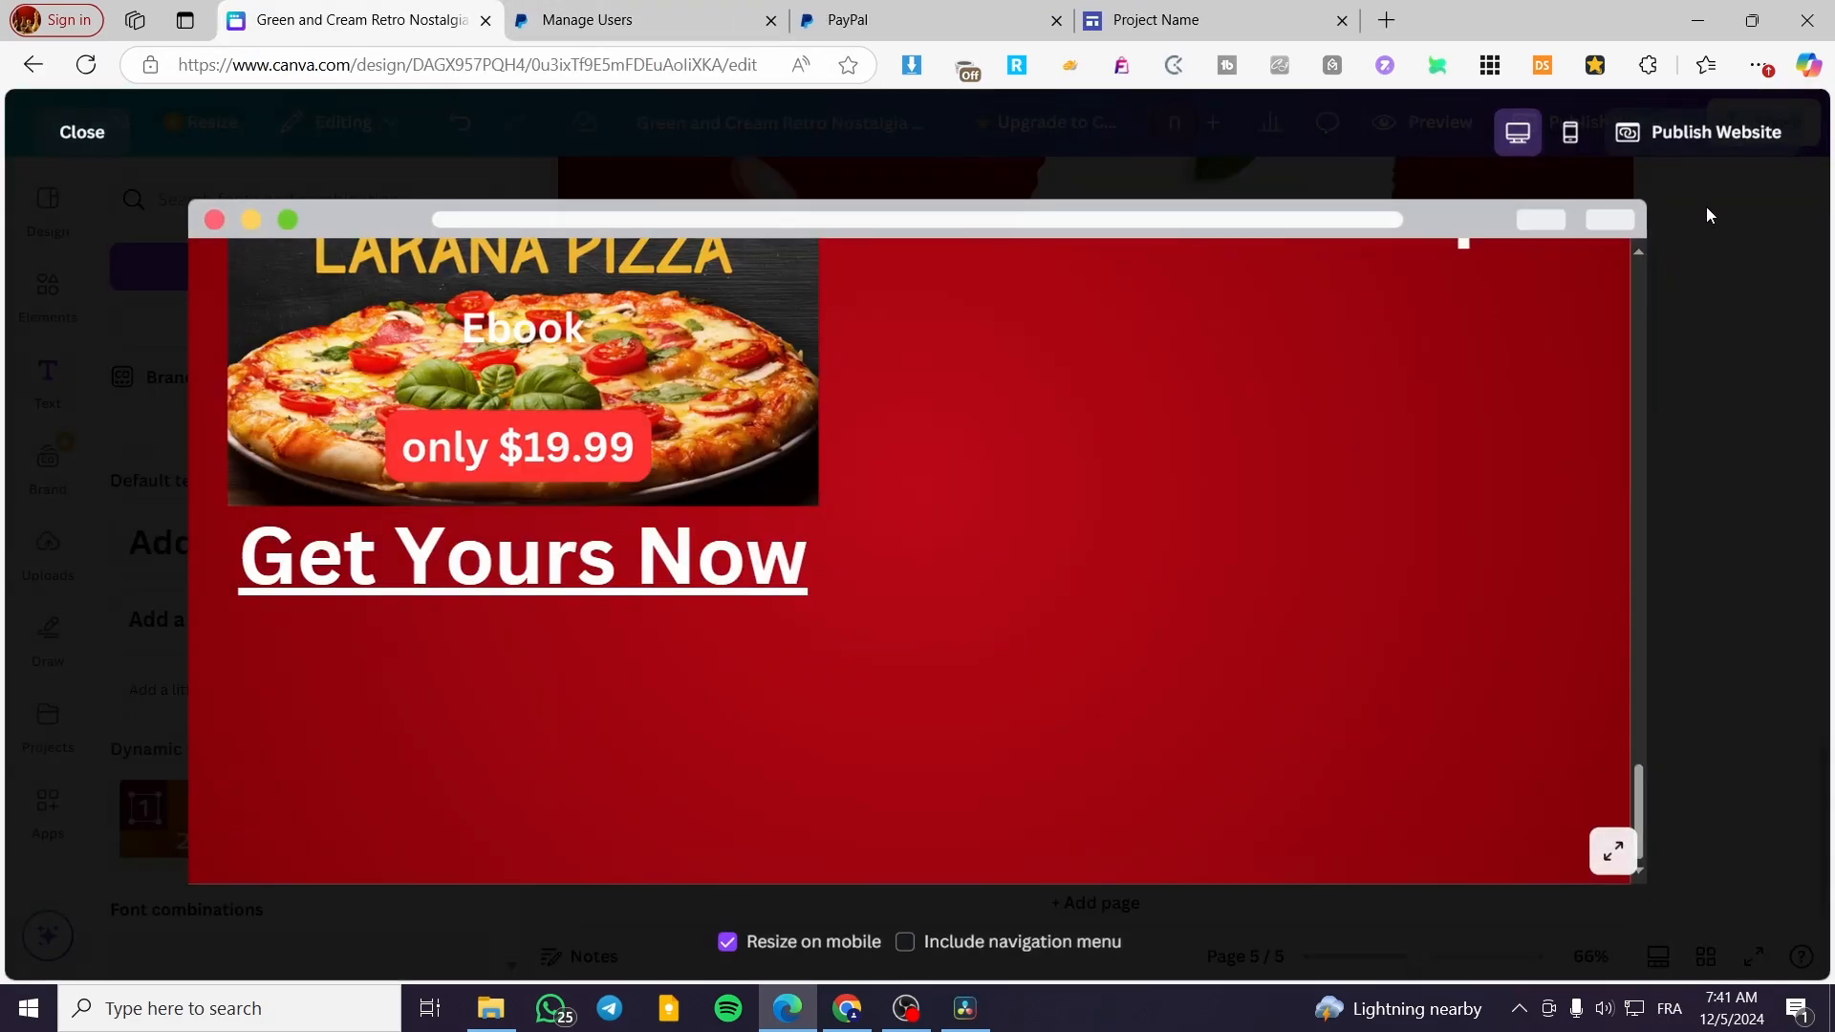
Return to the ebook's payment solution in PayPal and copy the HTML code of its Stacked Buttons
left_click(1126, 11)
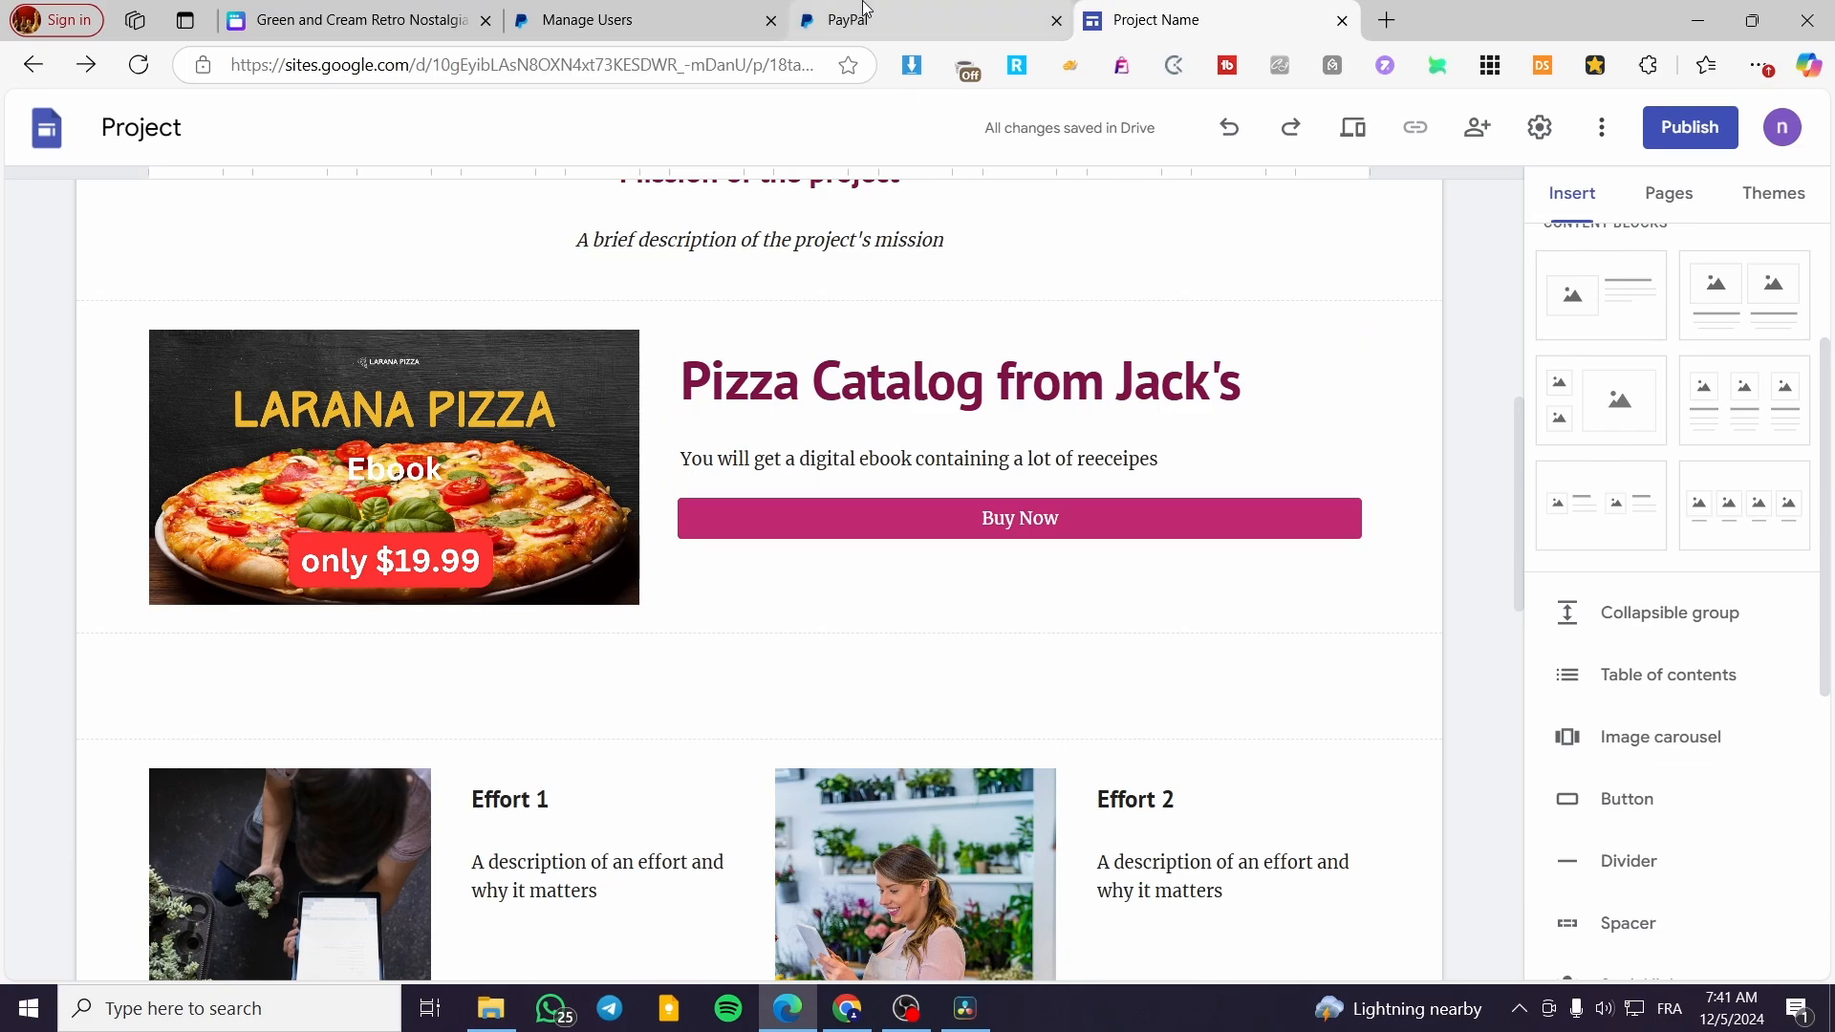
left_click(918, 20)
left_click(551, 371)
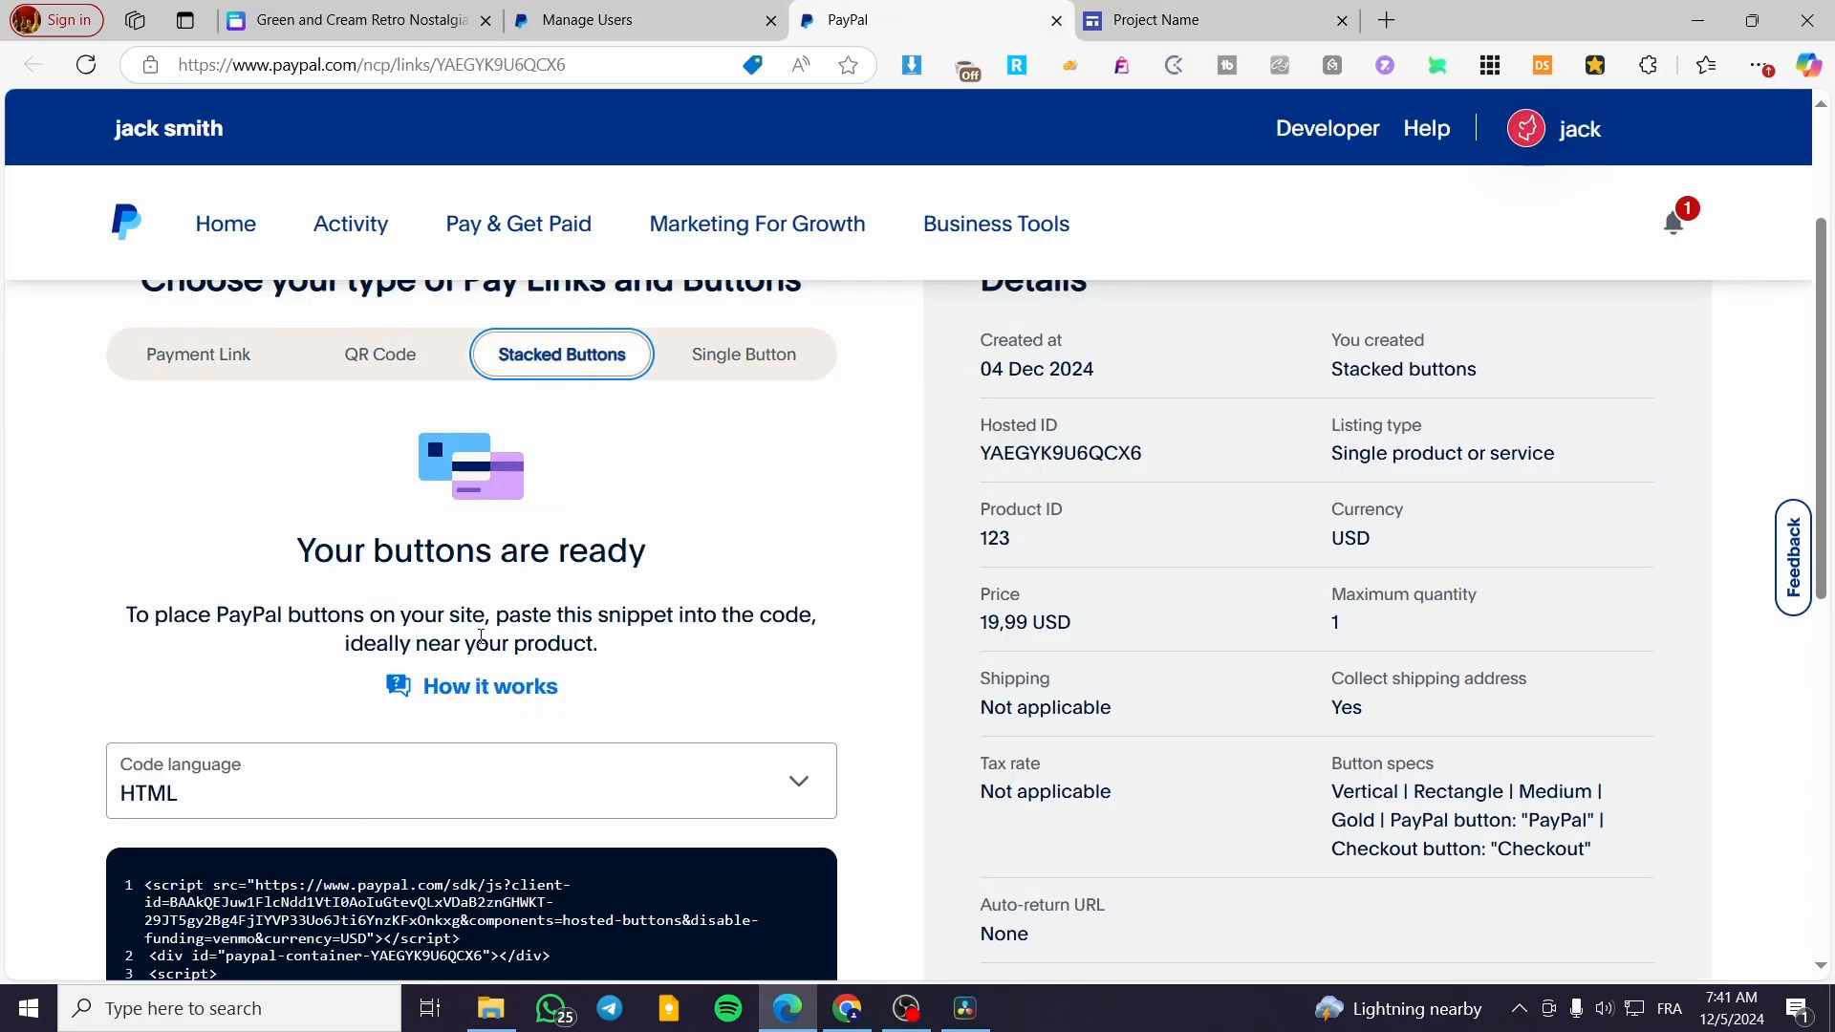
scroll(520, 714, "down", 4)
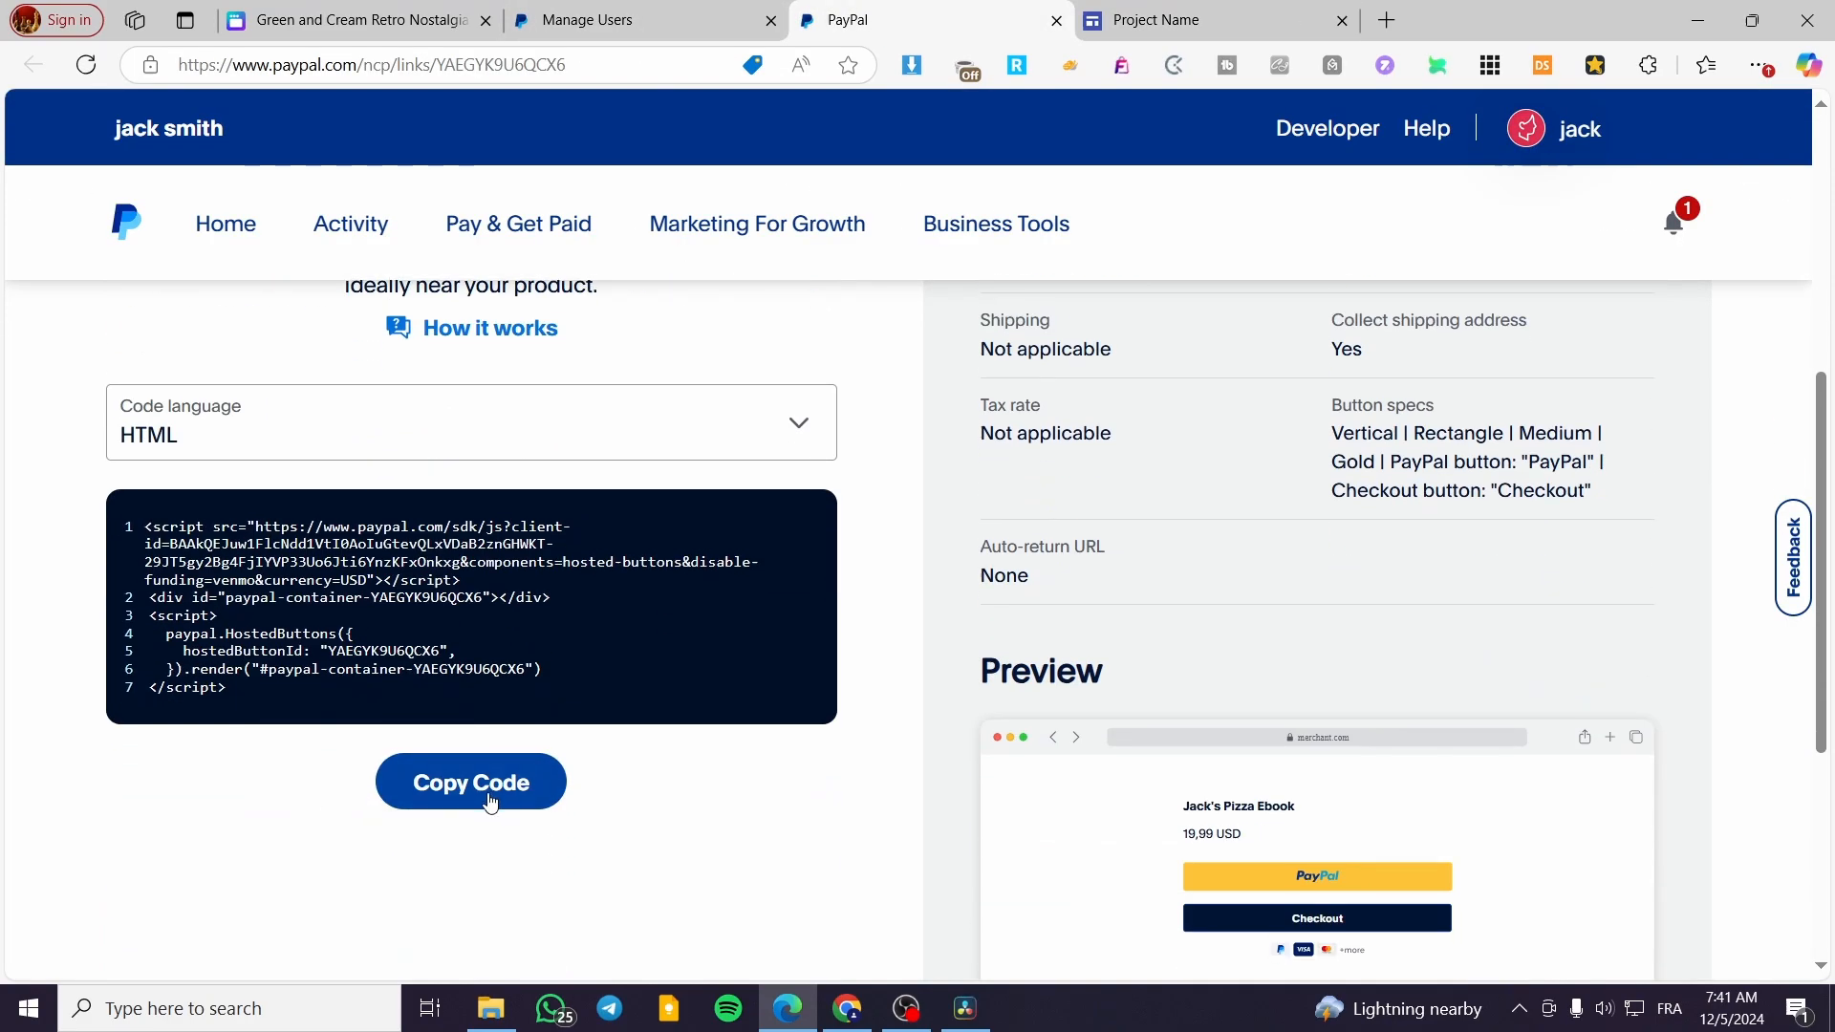
left_click(489, 801)
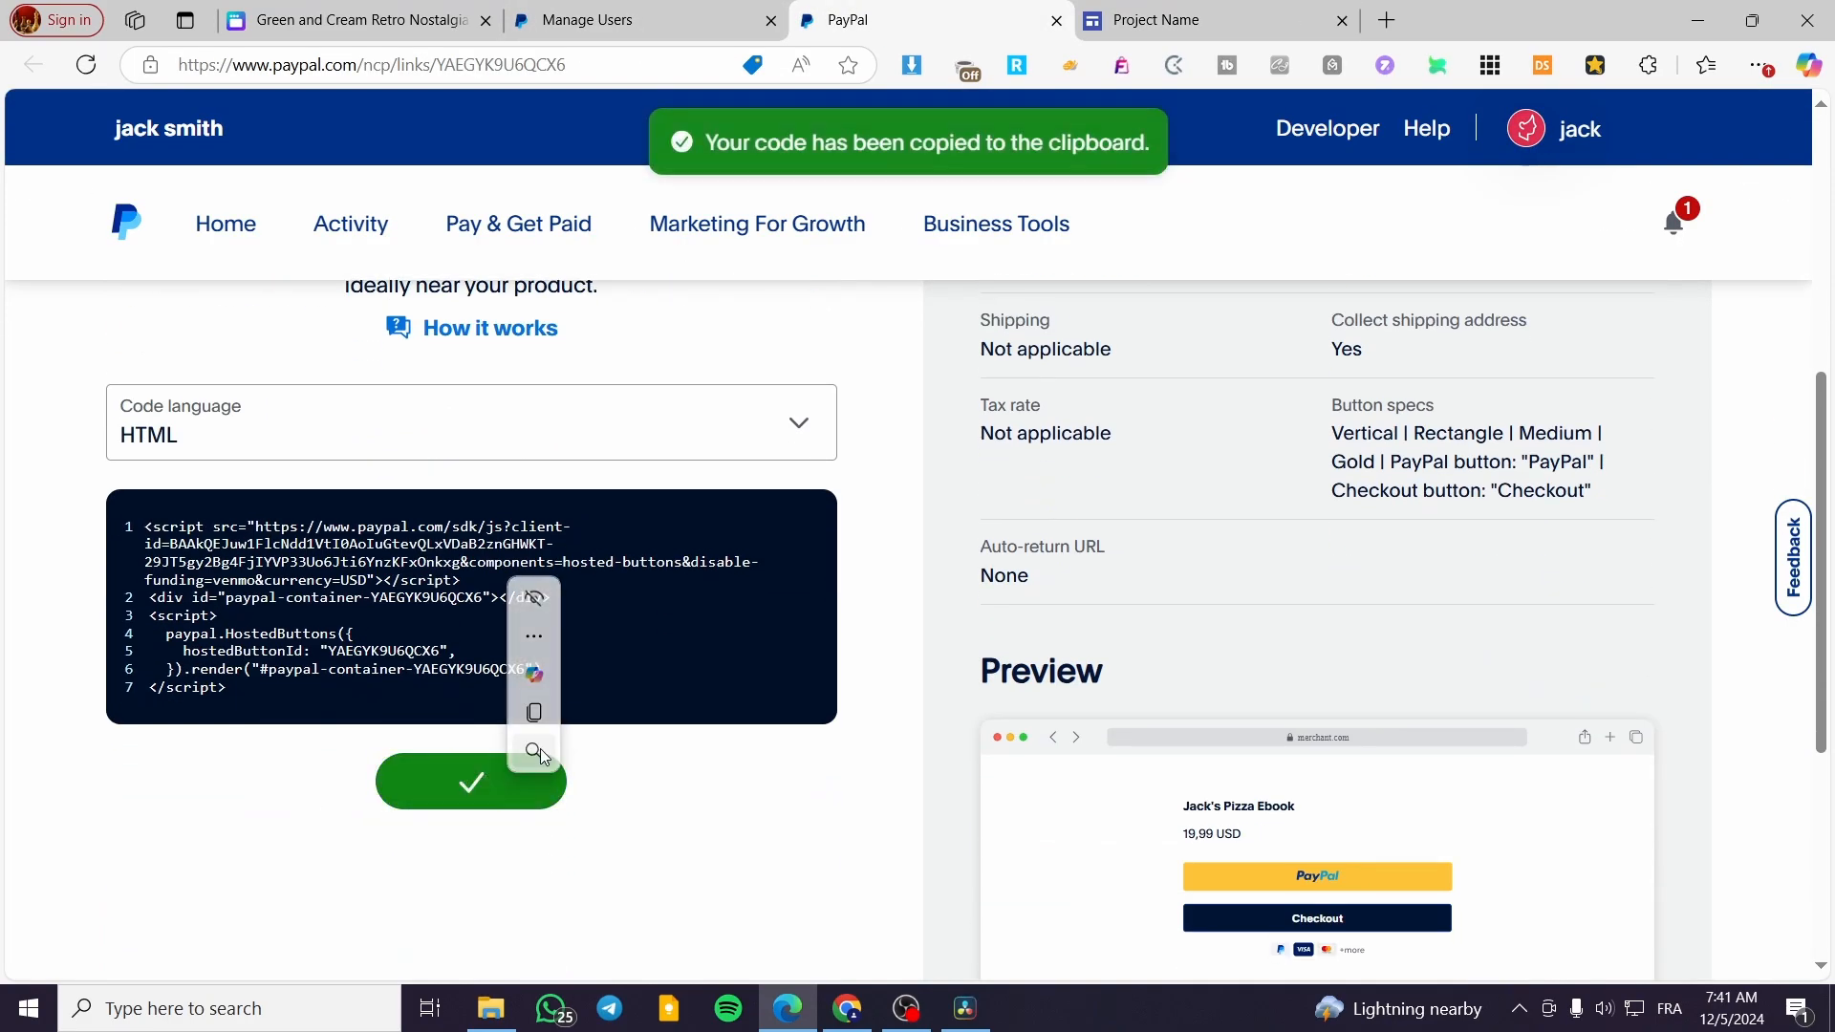
left_click(1156, 19)
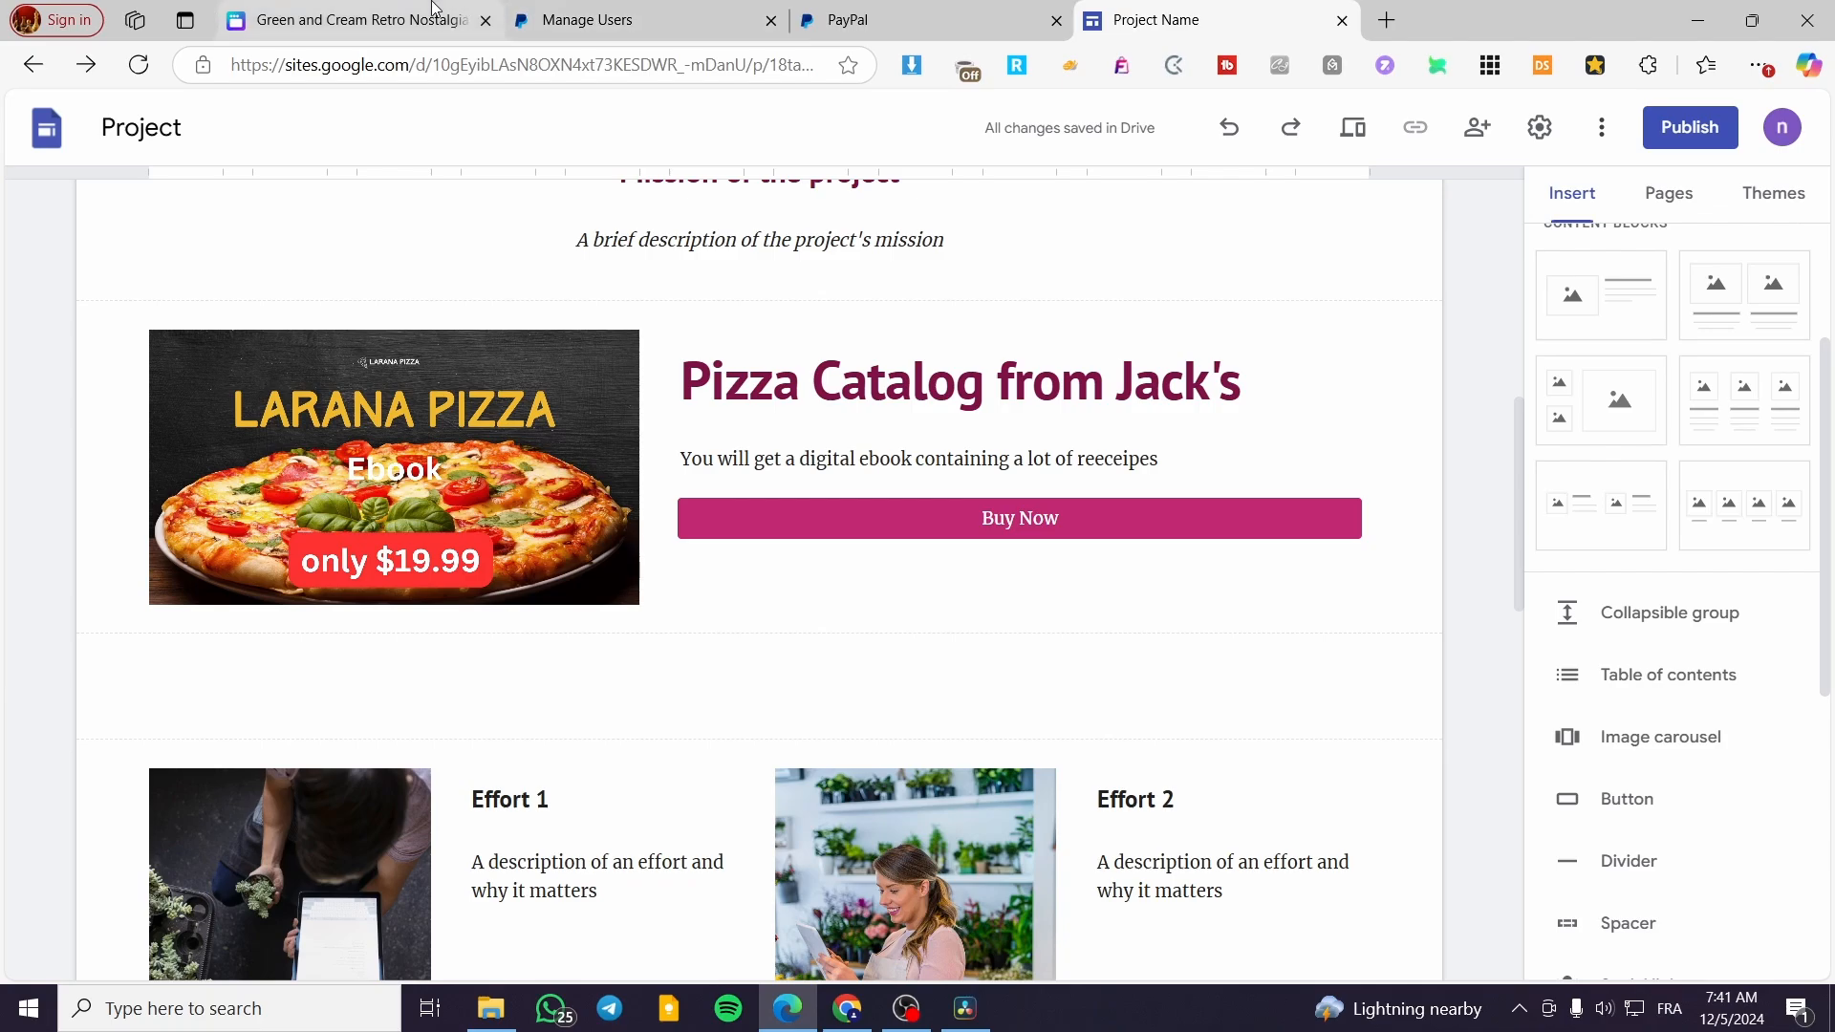
left_click(354, 21)
scroll(1407, 582, "up", 5)
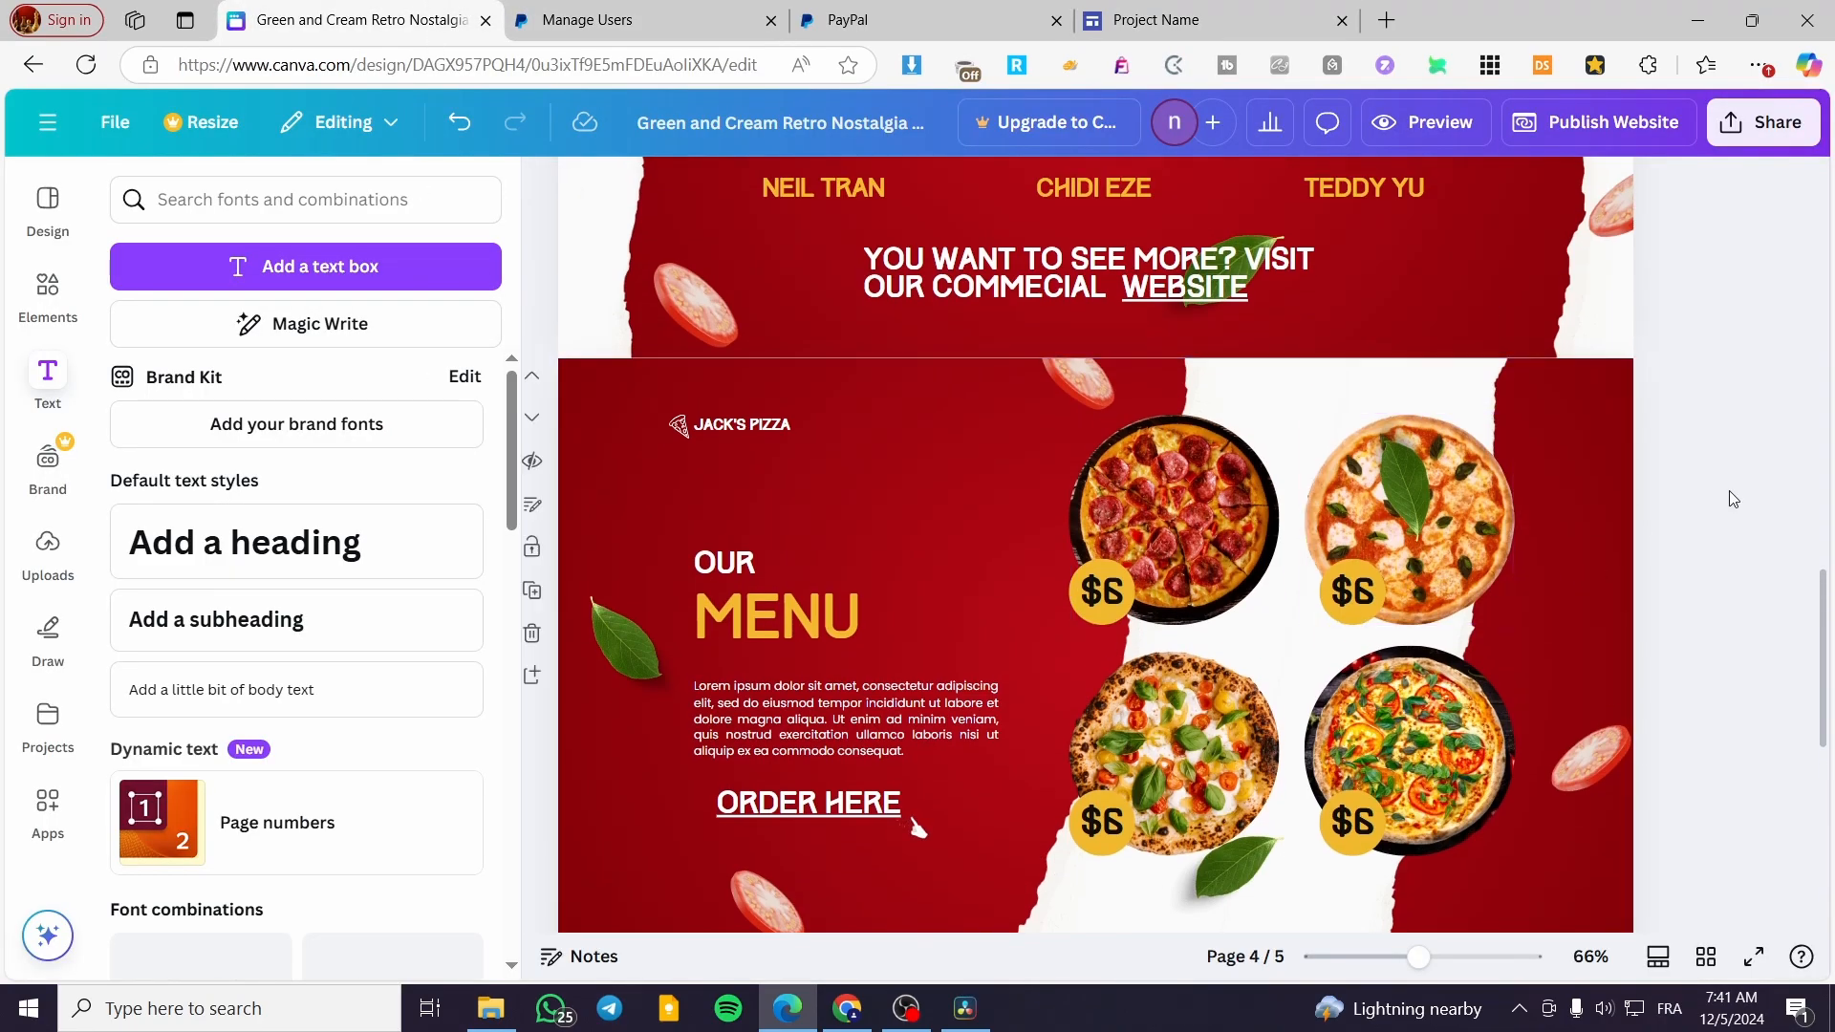
Return to the Google Sites project and delete only the Buy Now button below the ebook description
left_click(1140, 11)
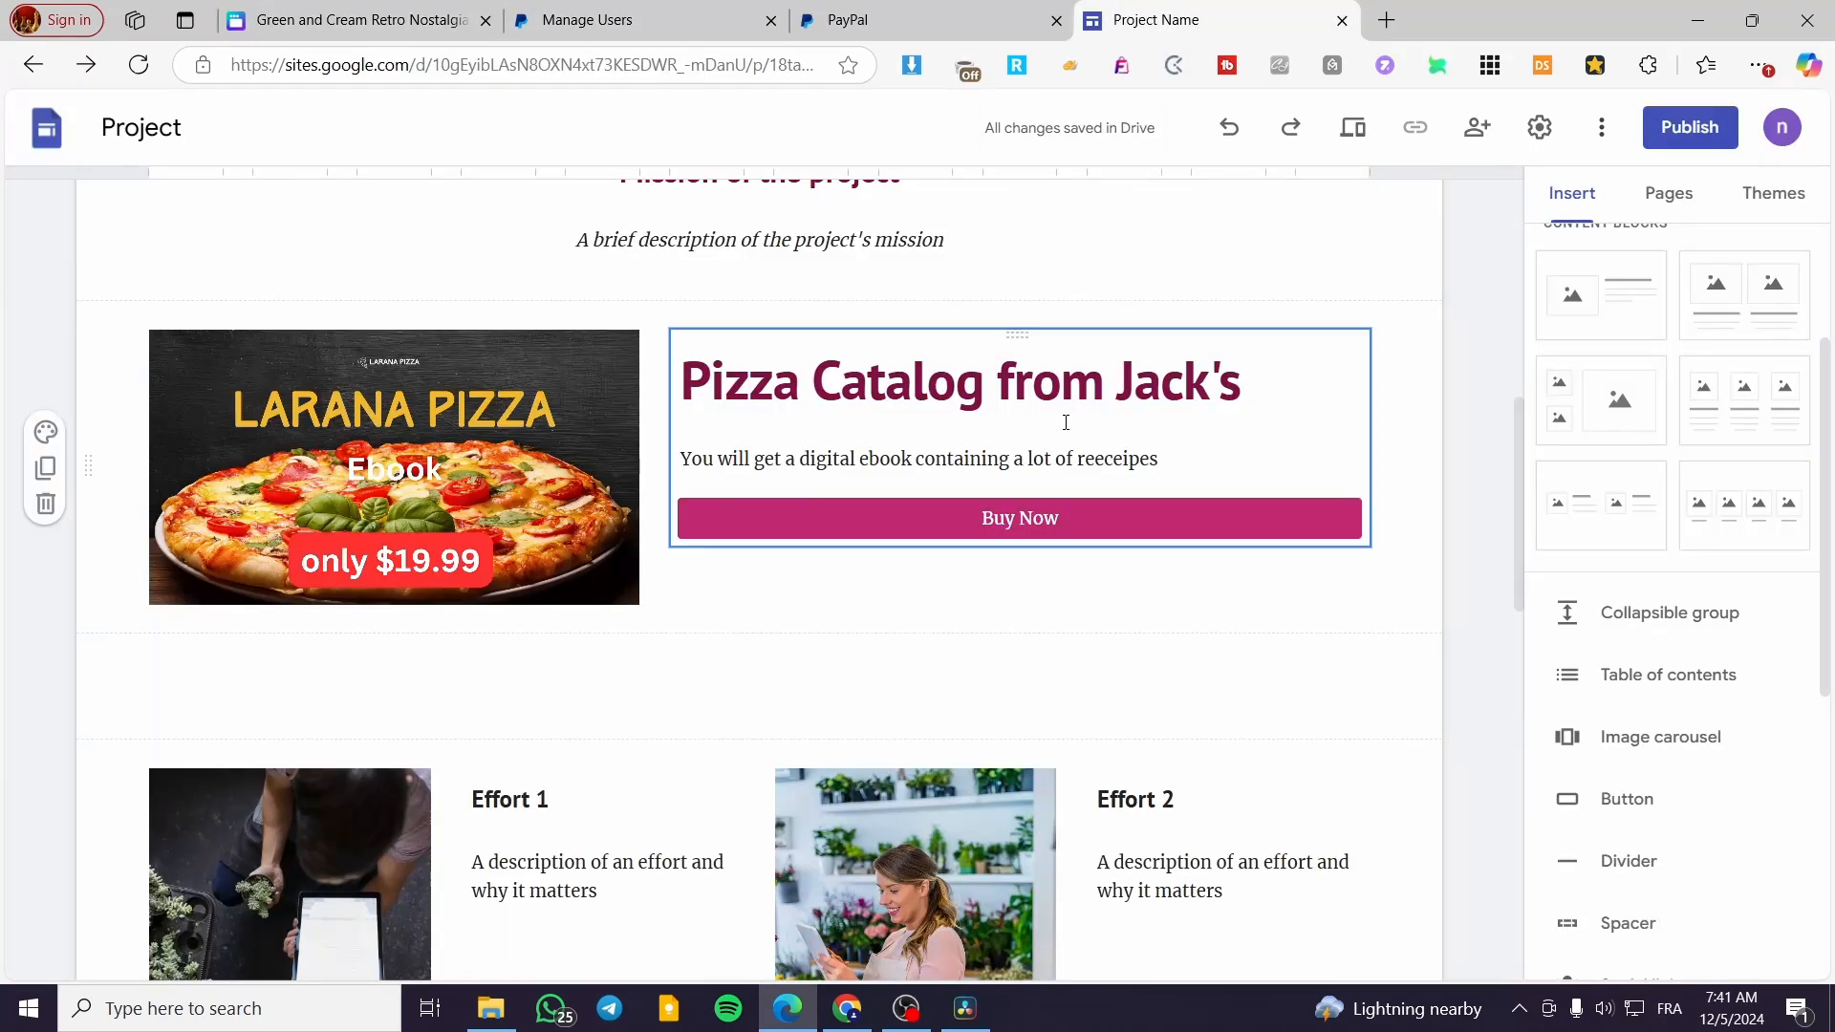
left_click(1248, 522)
key("Delete")
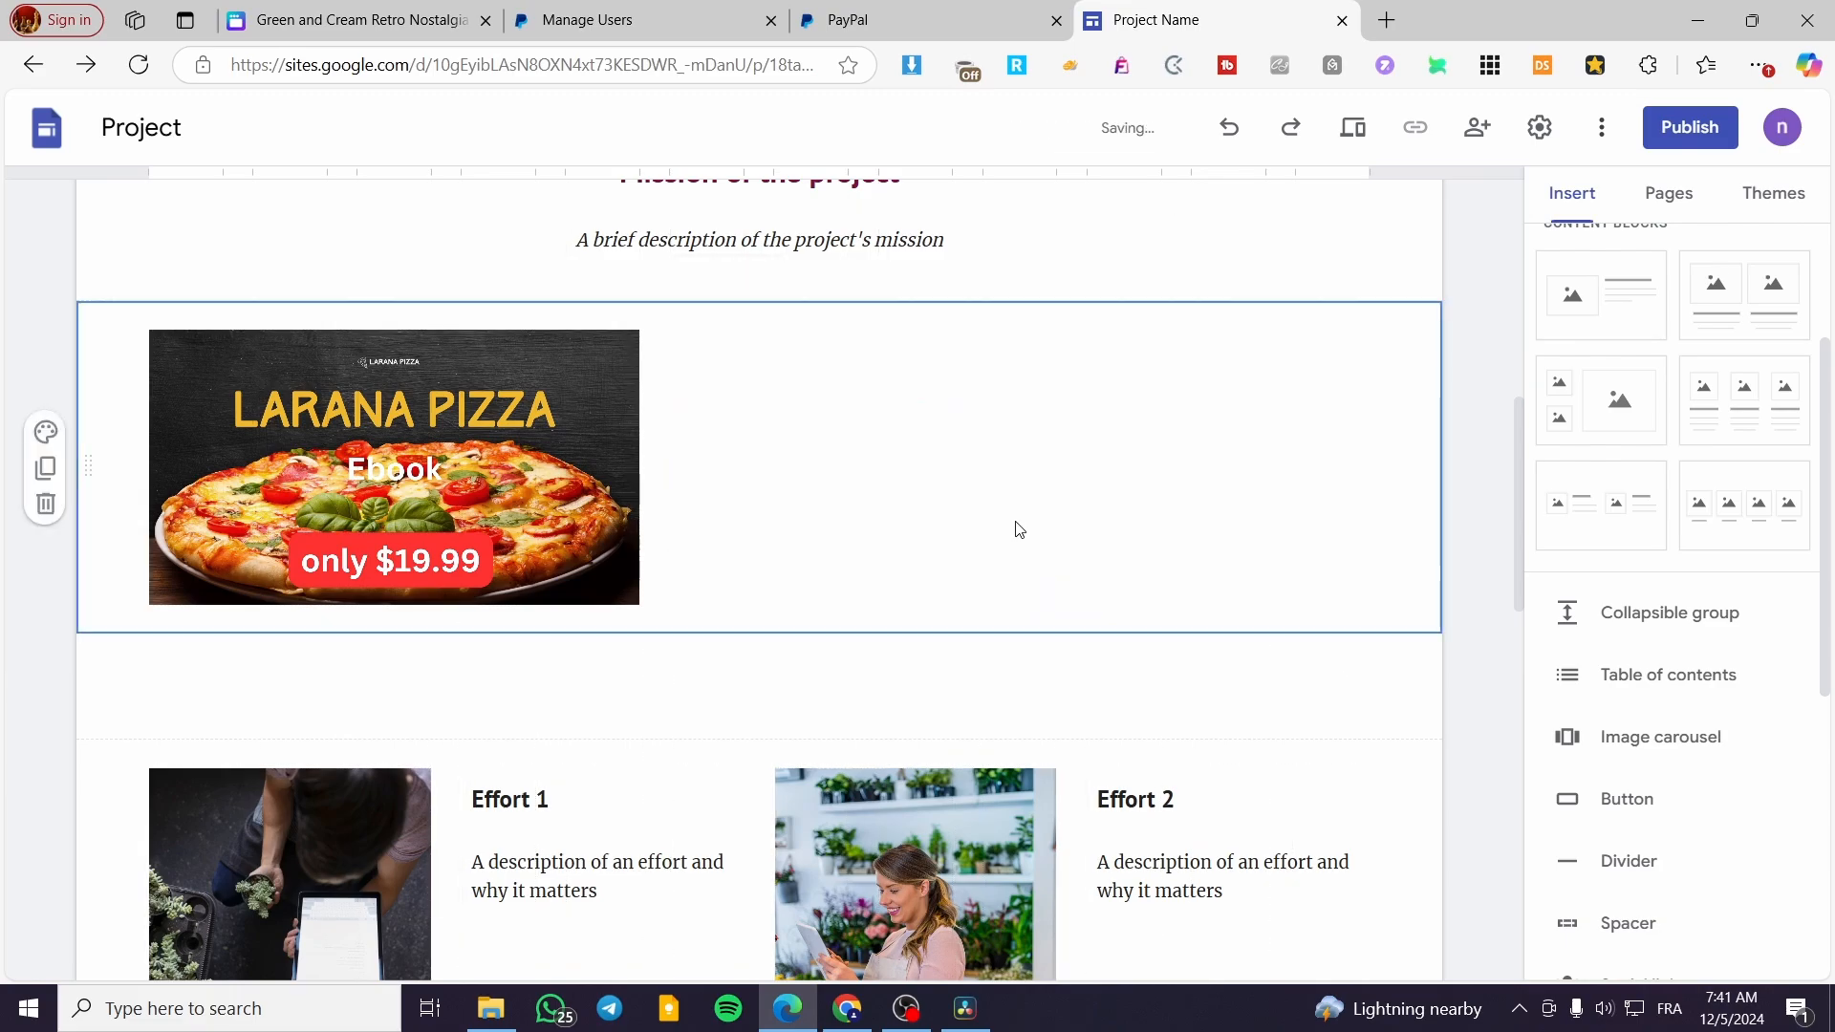
key("ctrl+z")
left_click(1090, 524)
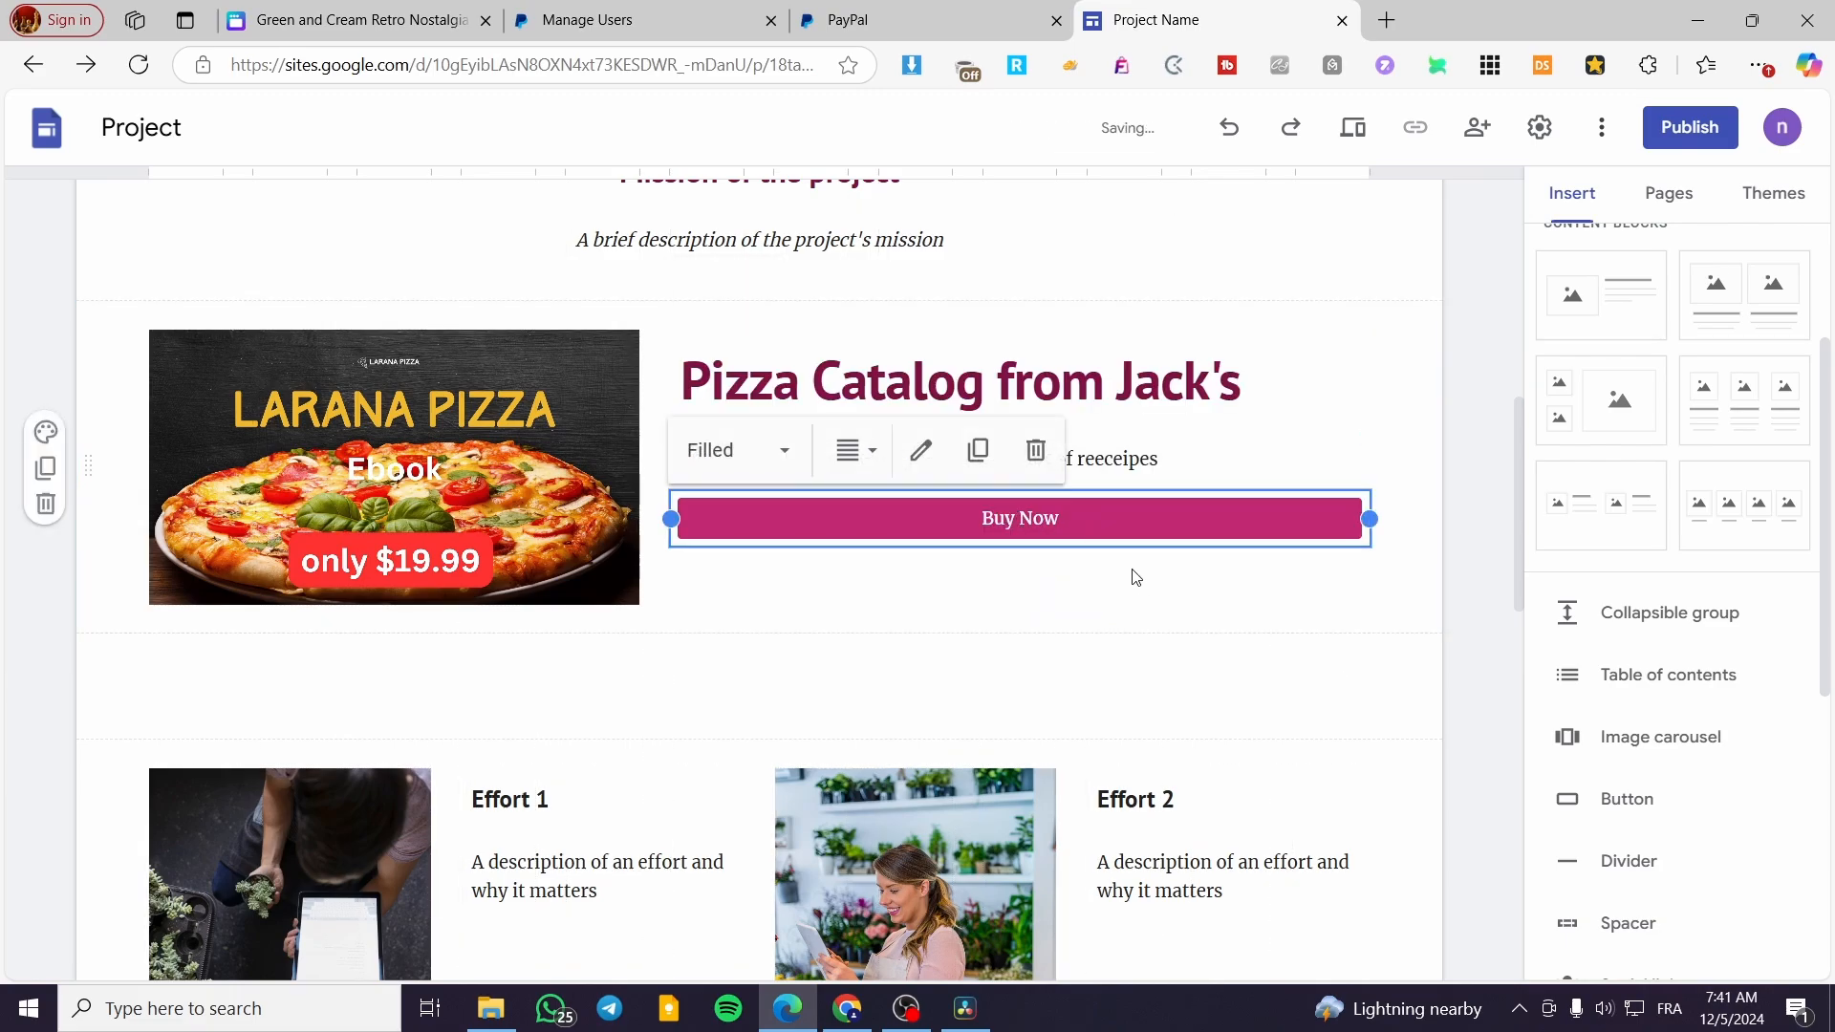
left_click(1050, 462)
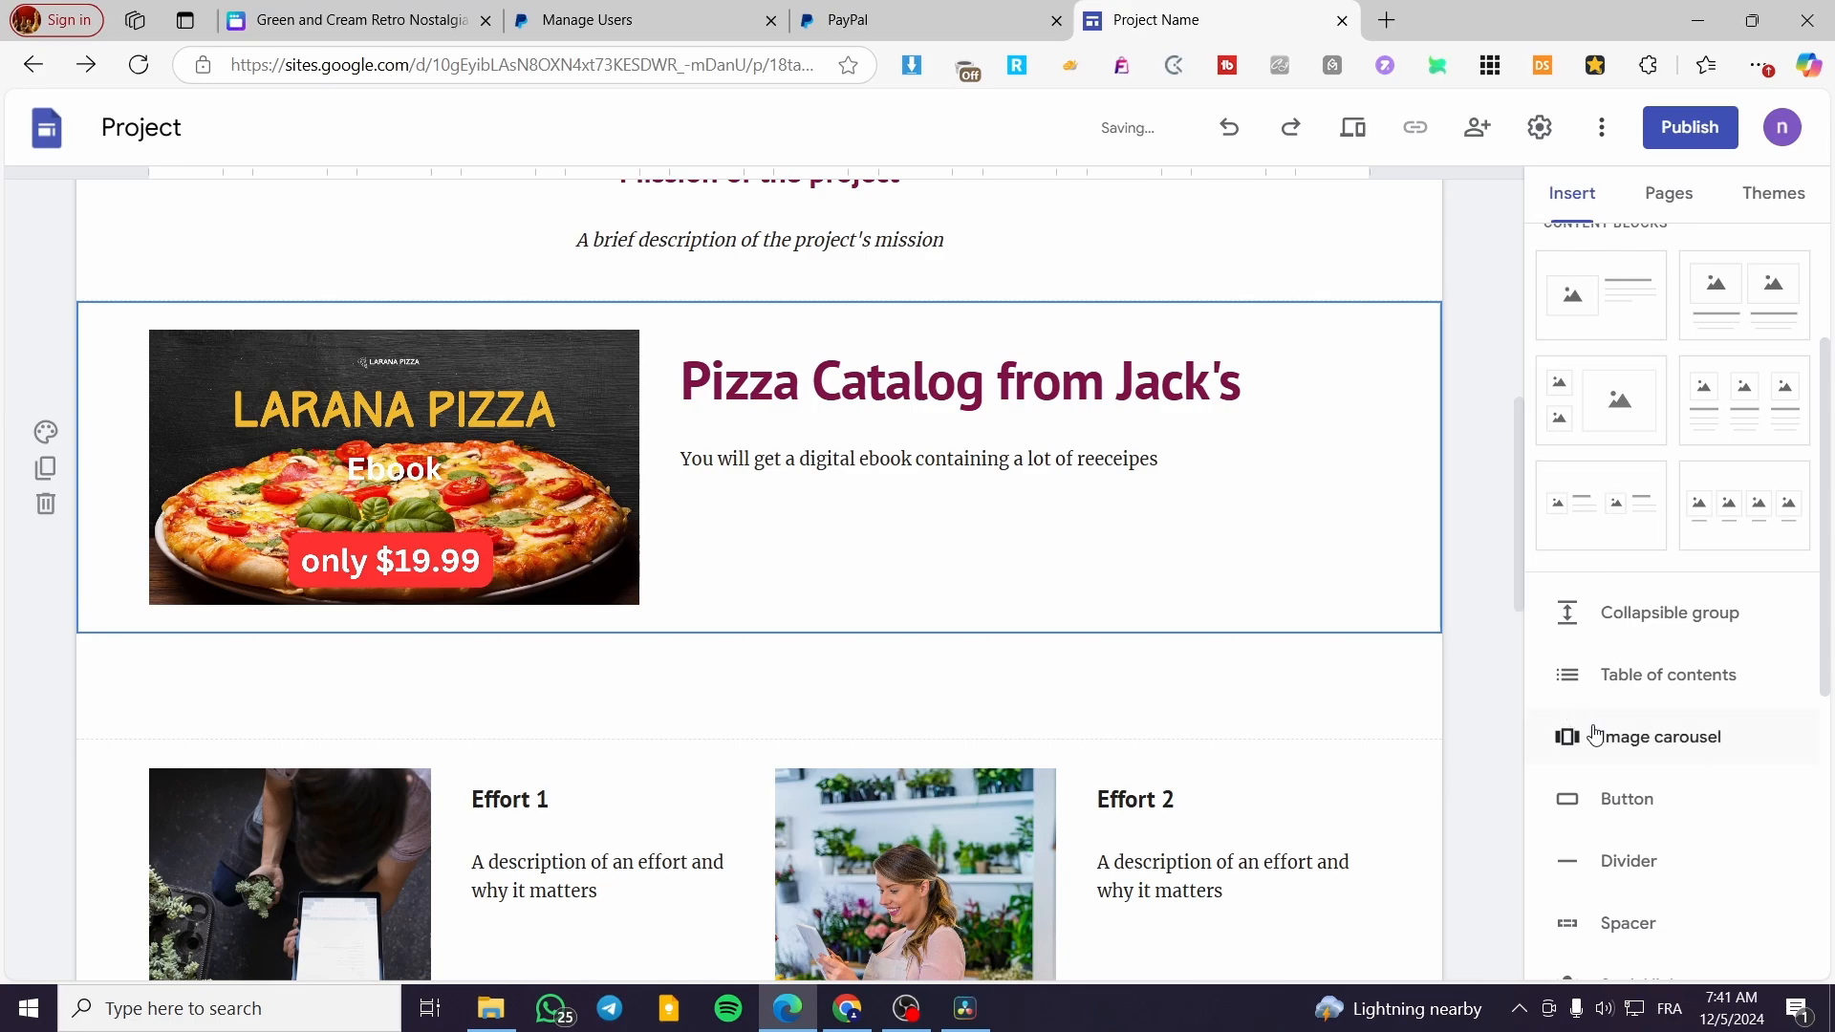
Embed the copied PayPal button HTML code in the Google Sites page as embed code
scroll(1671, 791, "down", 2)
scroll(1671, 791, "down", 5)
scroll(1688, 778, "up", 8)
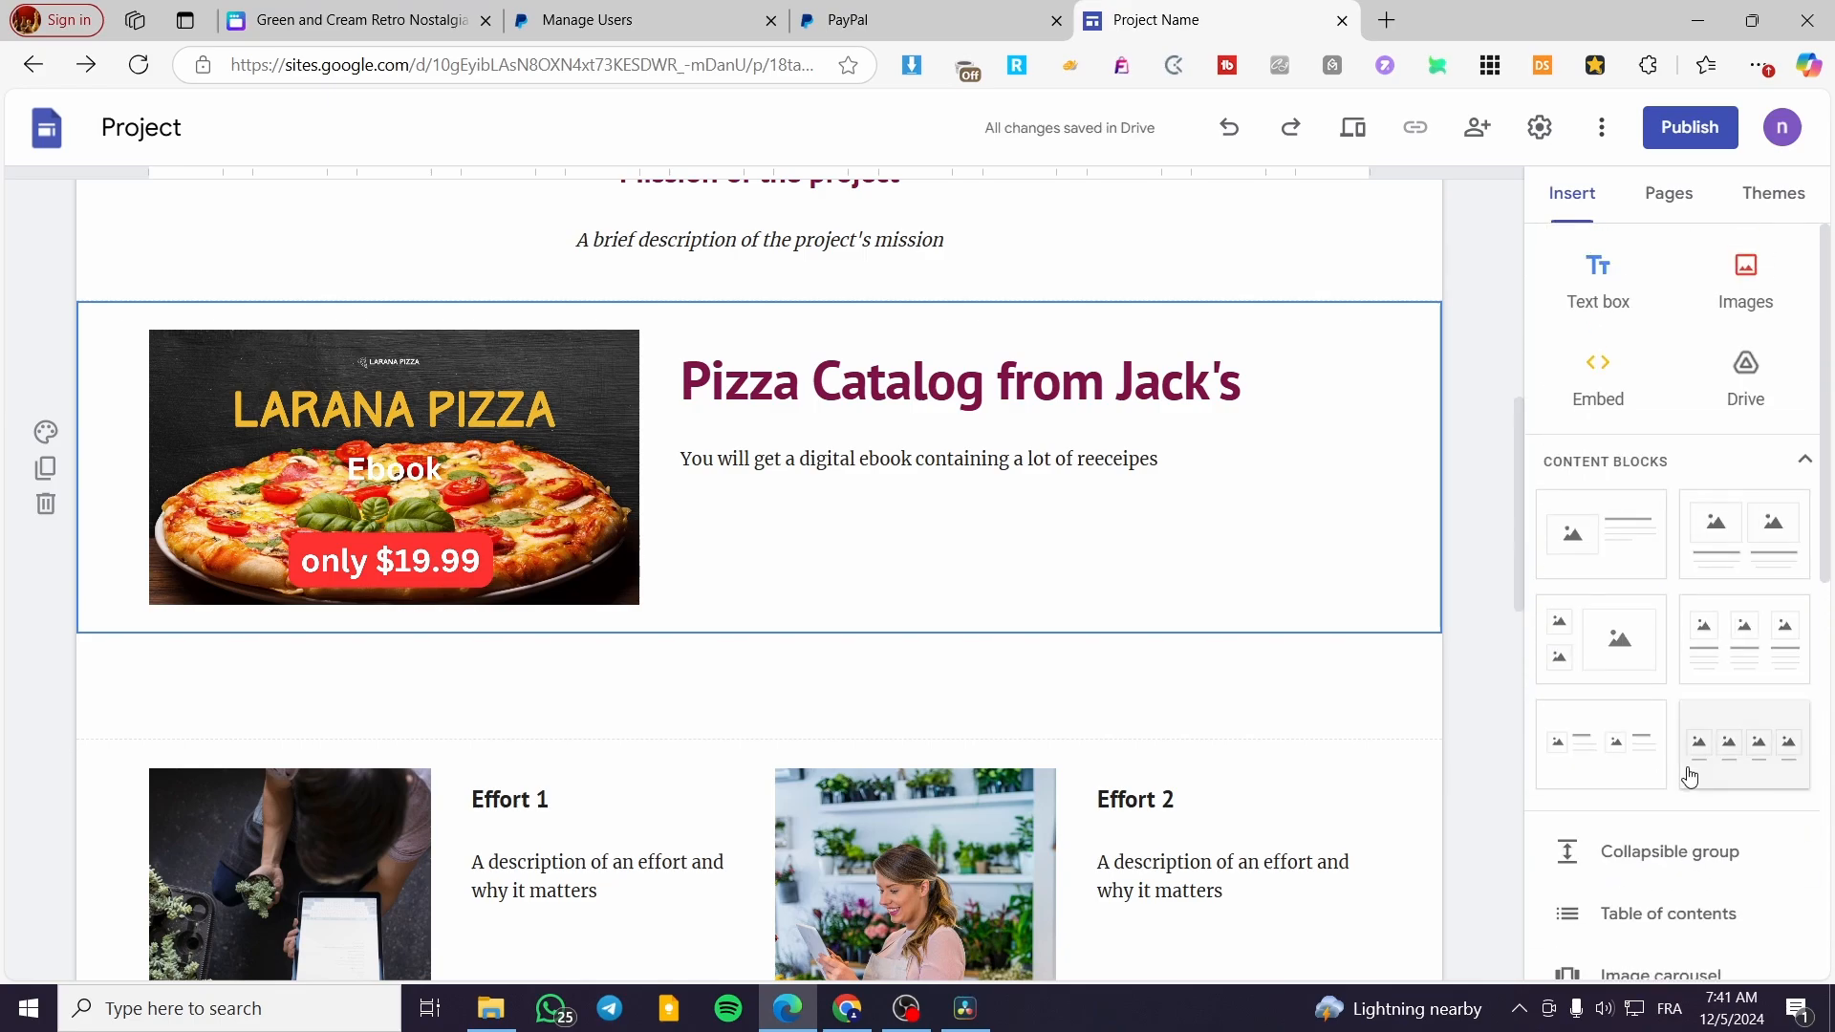
left_click(1588, 402)
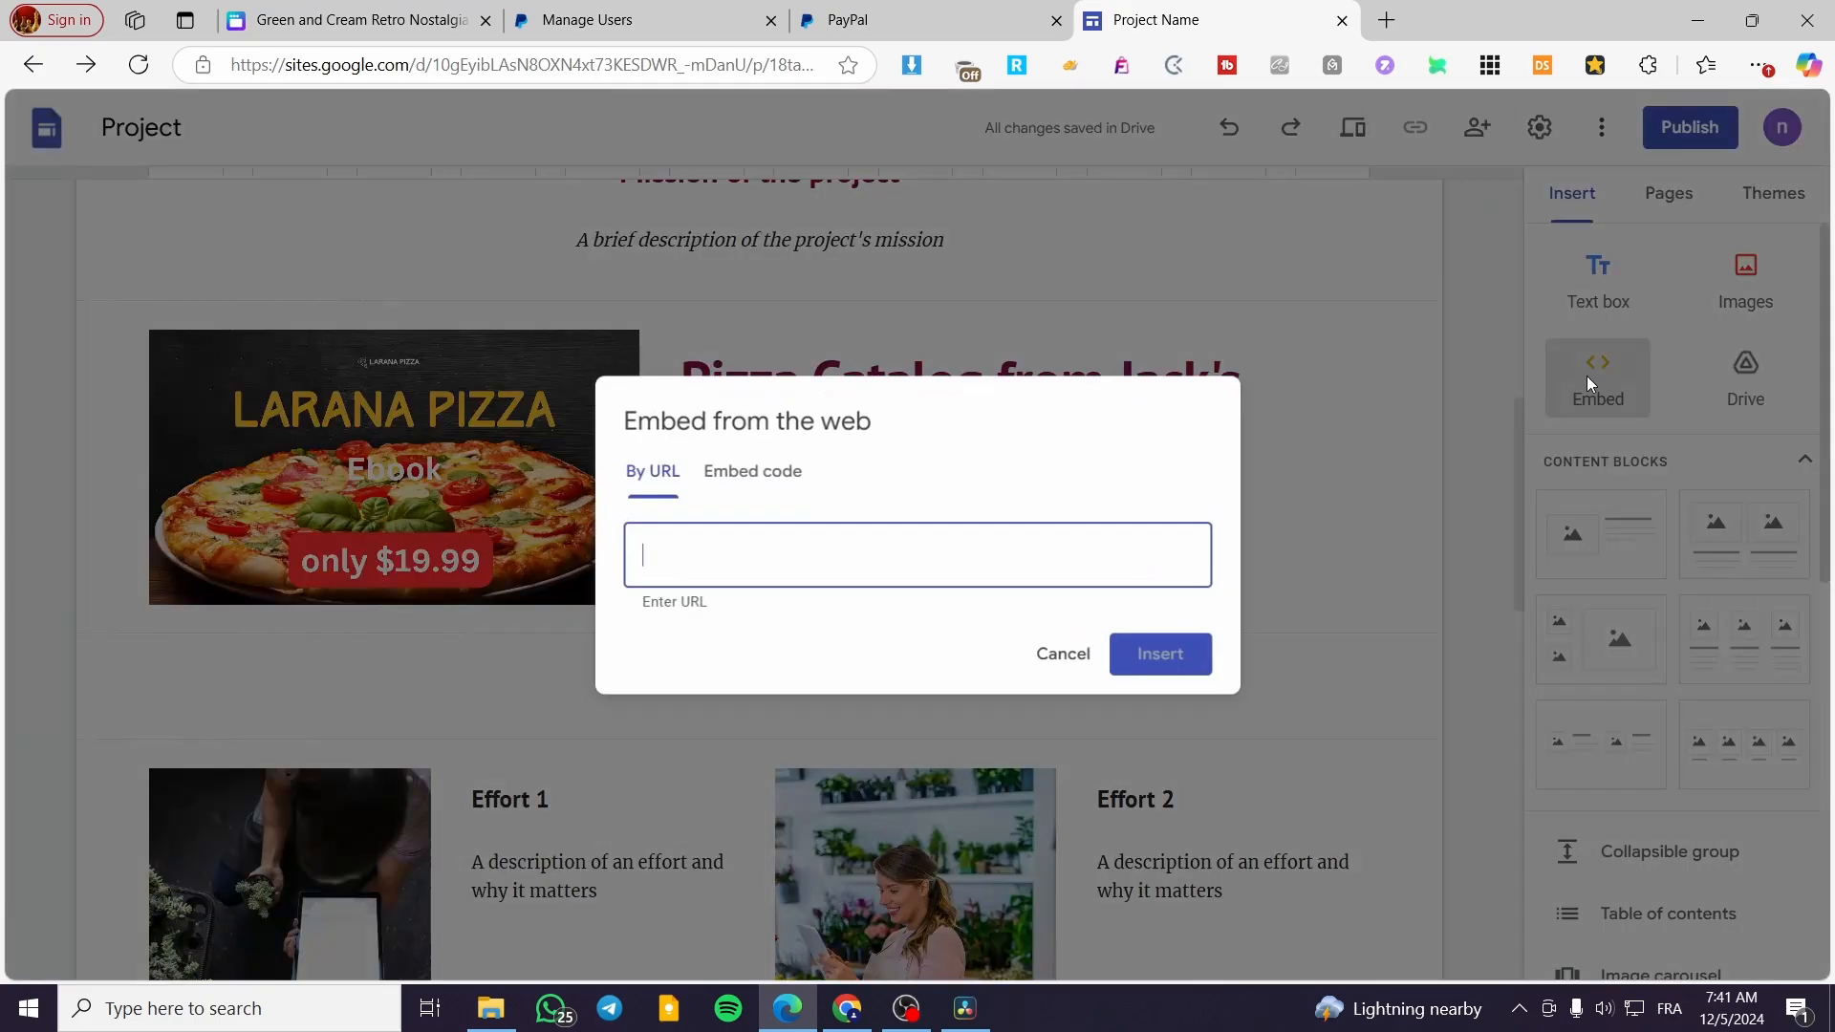
left_click(754, 482)
key("ctrl+v")
left_click(1222, 701)
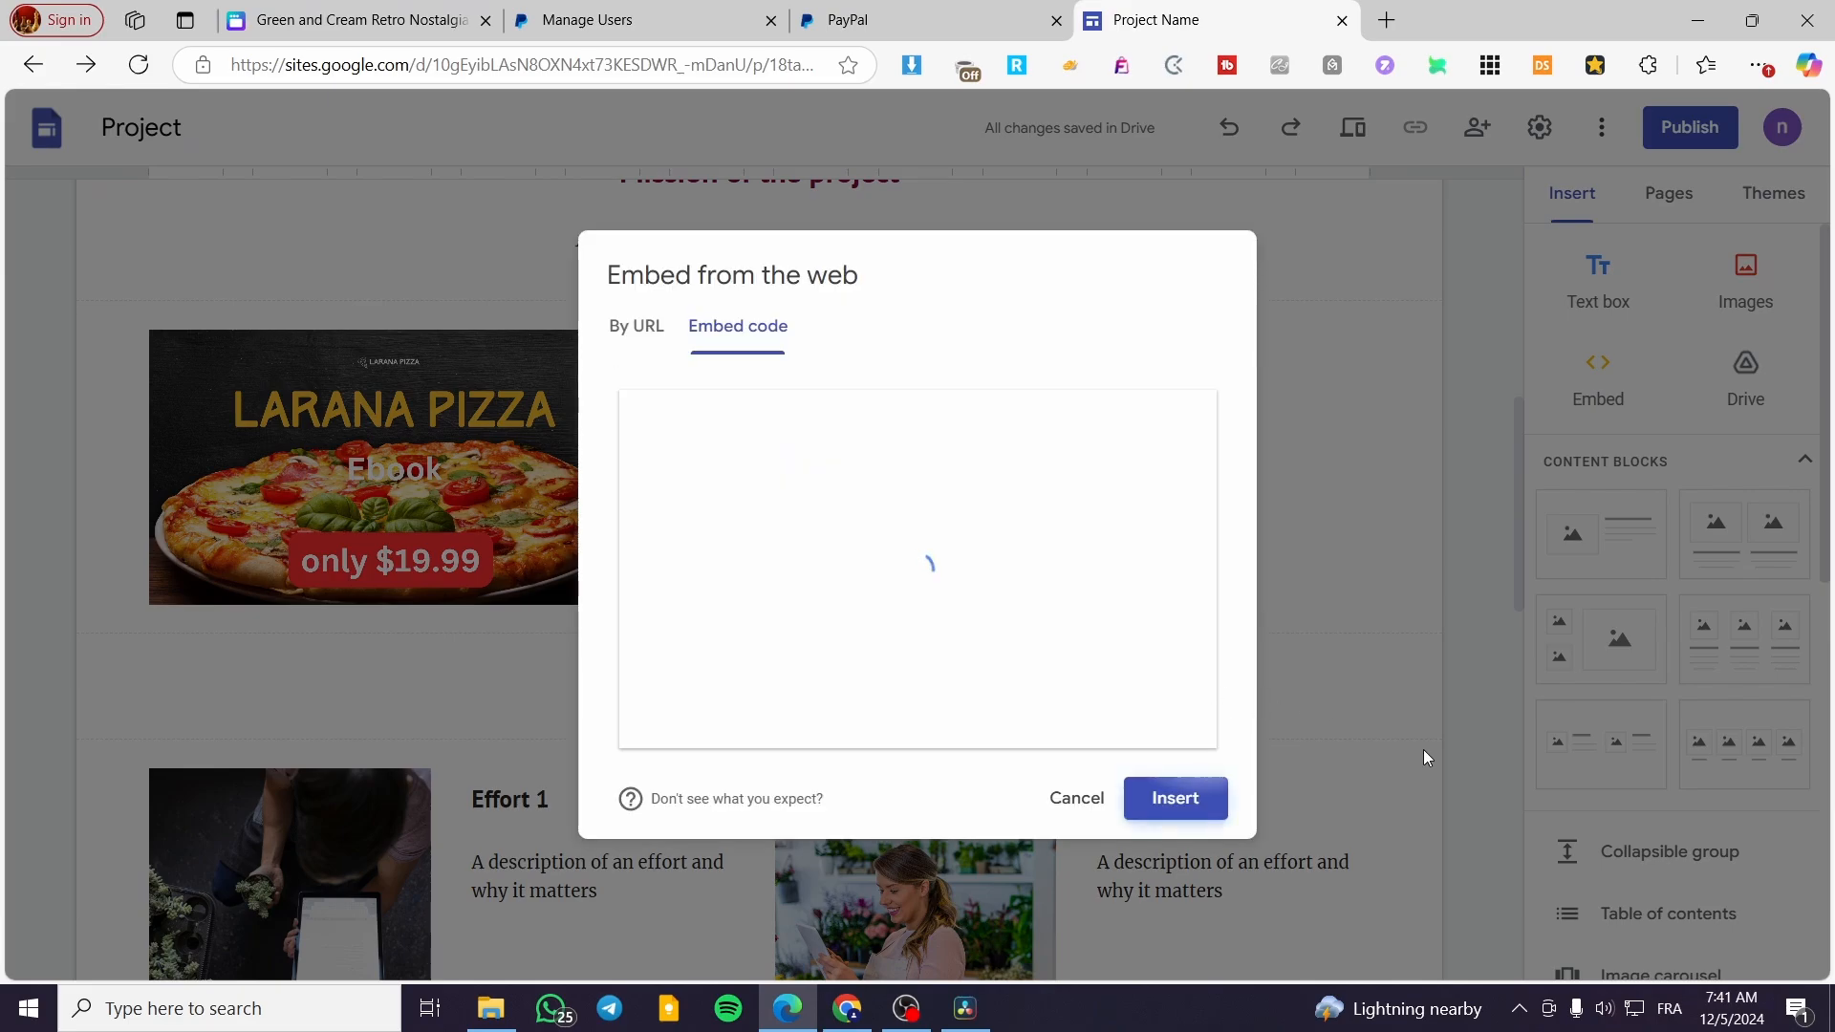
left_click(1188, 803)
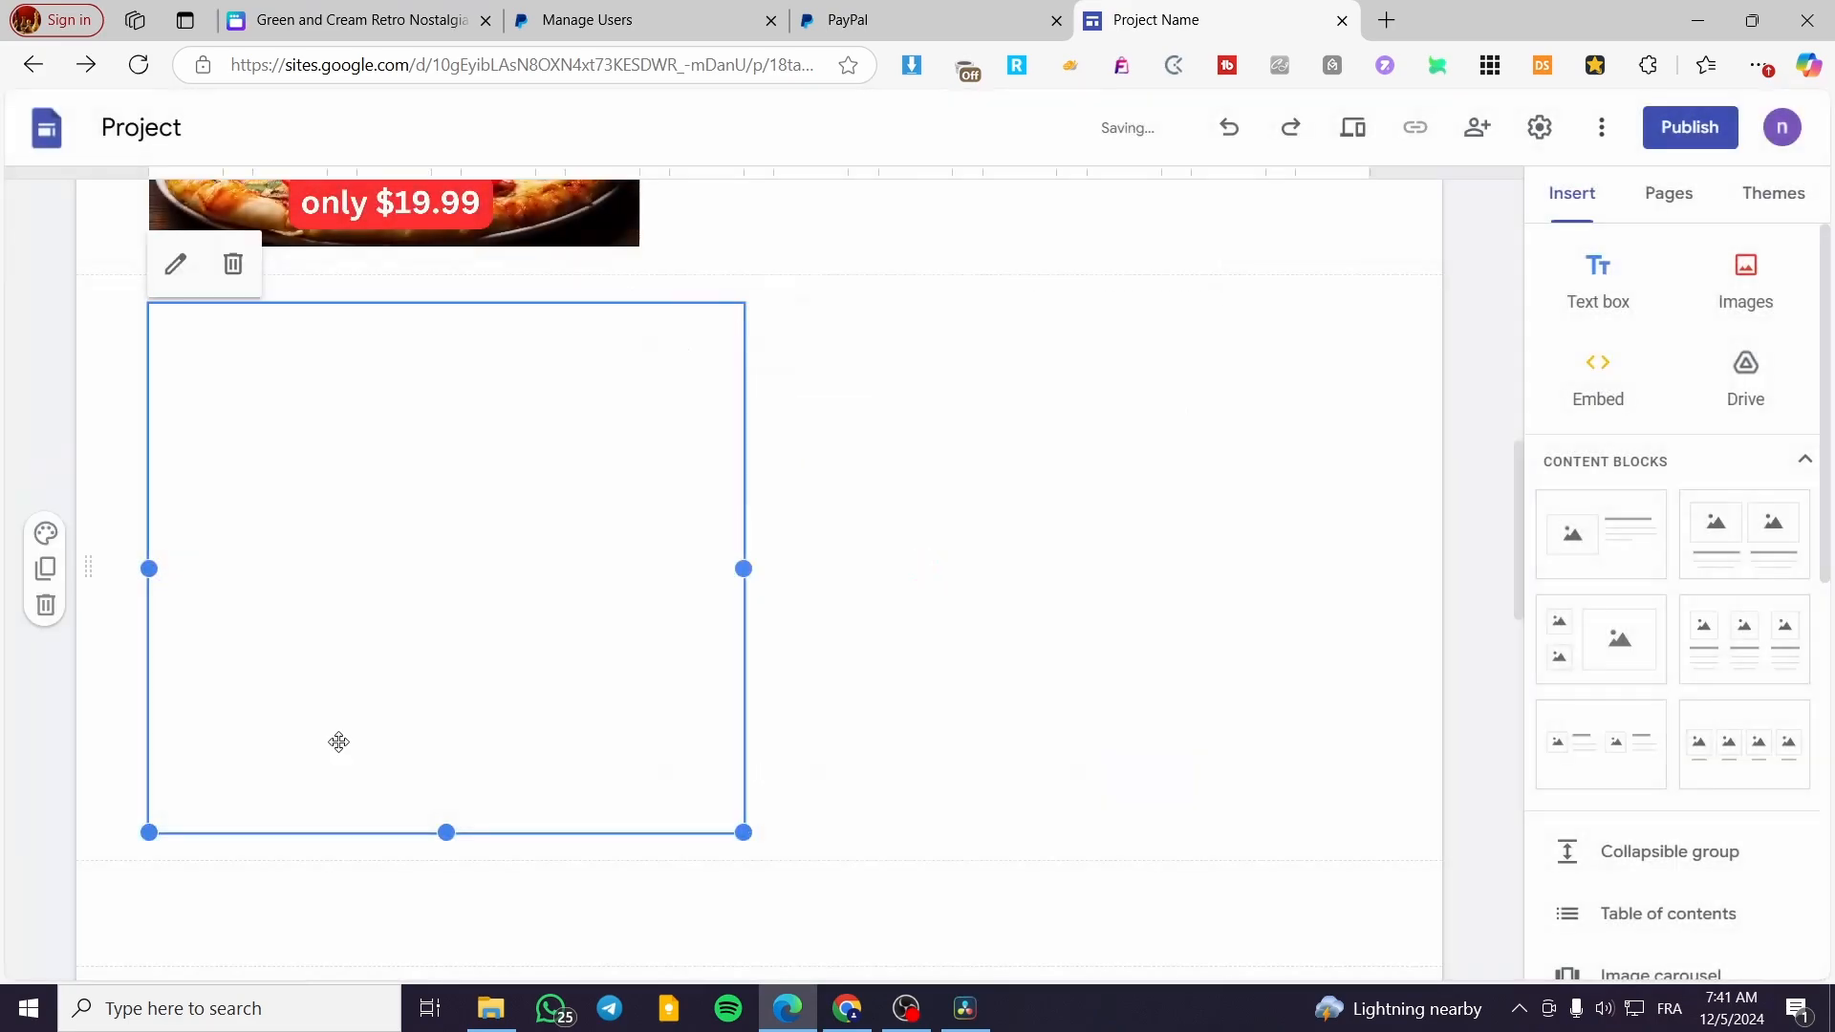
Move the embedded PayPal buttons beneath the ebook description beside the pizza image and shorten the block to fit its content
left_click_drag(393, 663, 871, 358)
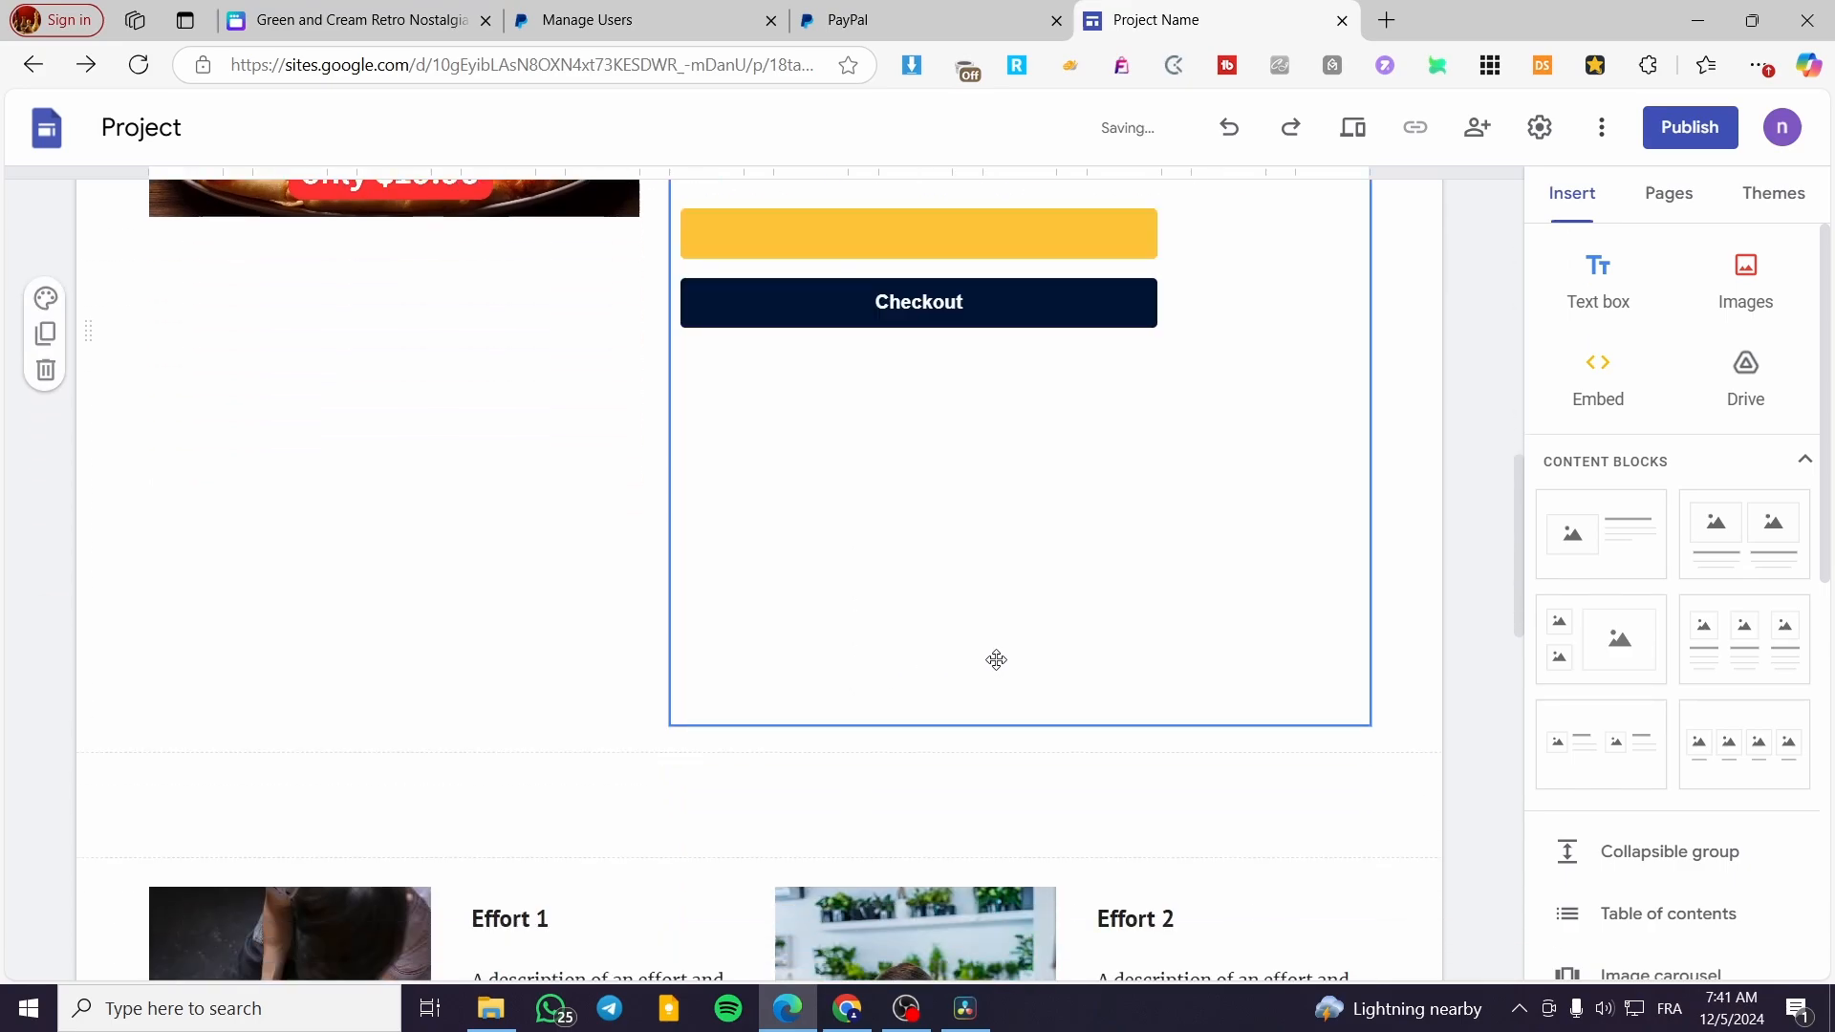
left_click(1037, 669)
left_click_drag(1020, 724, 1002, 394)
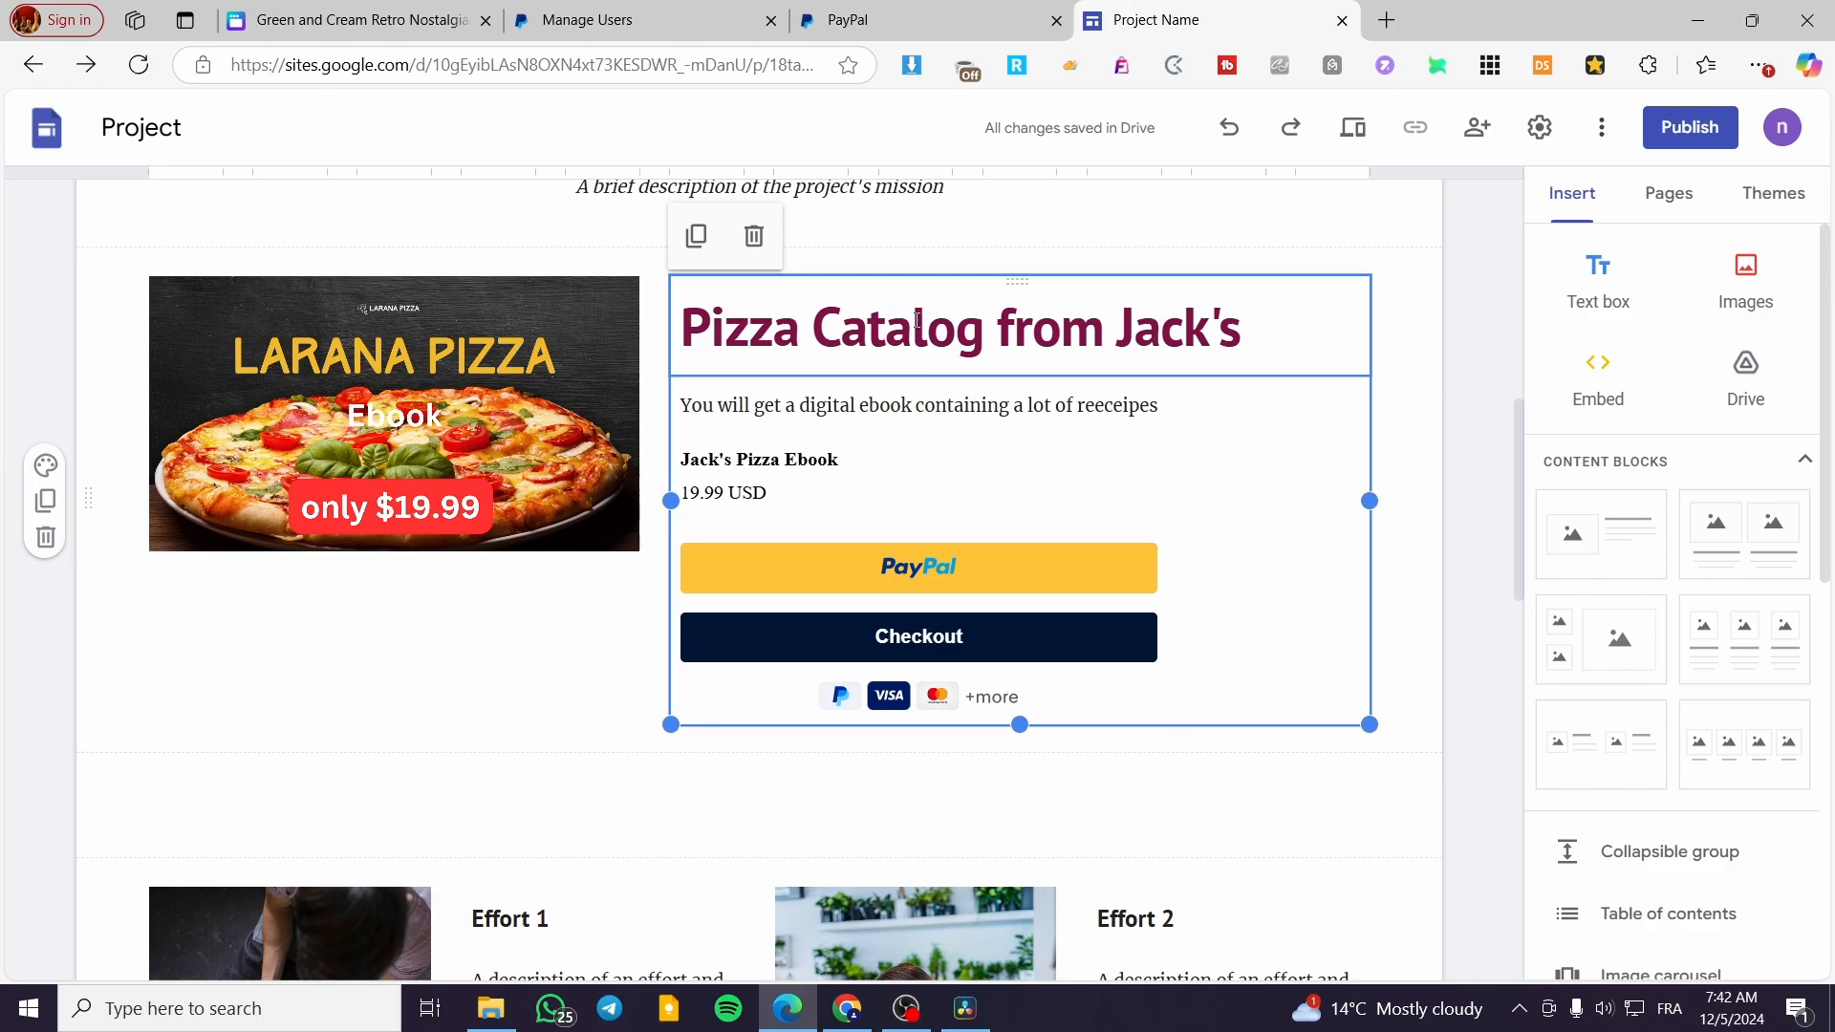
Narrow the column with the title, description and PayPal buttons to the width of the buttons
left_click_drag(1370, 501, 1161, 506)
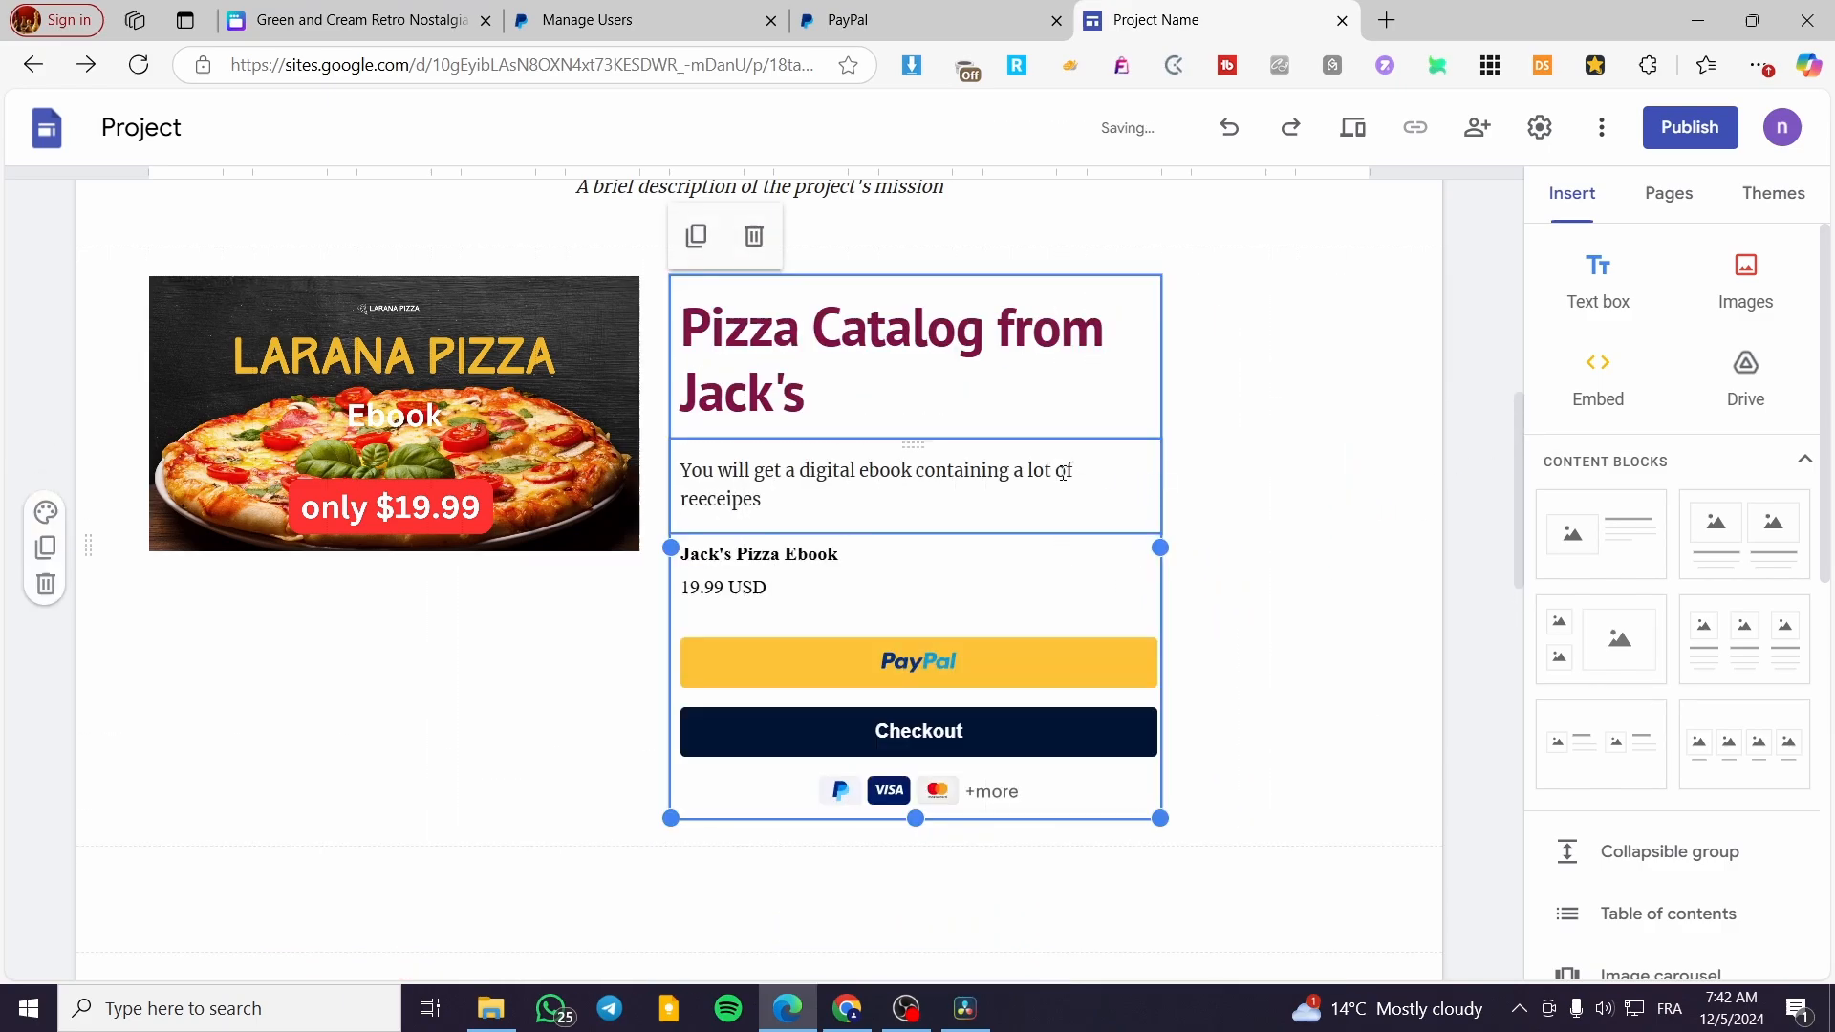
left_click(938, 386)
left_click_drag(913, 283, 989, 291)
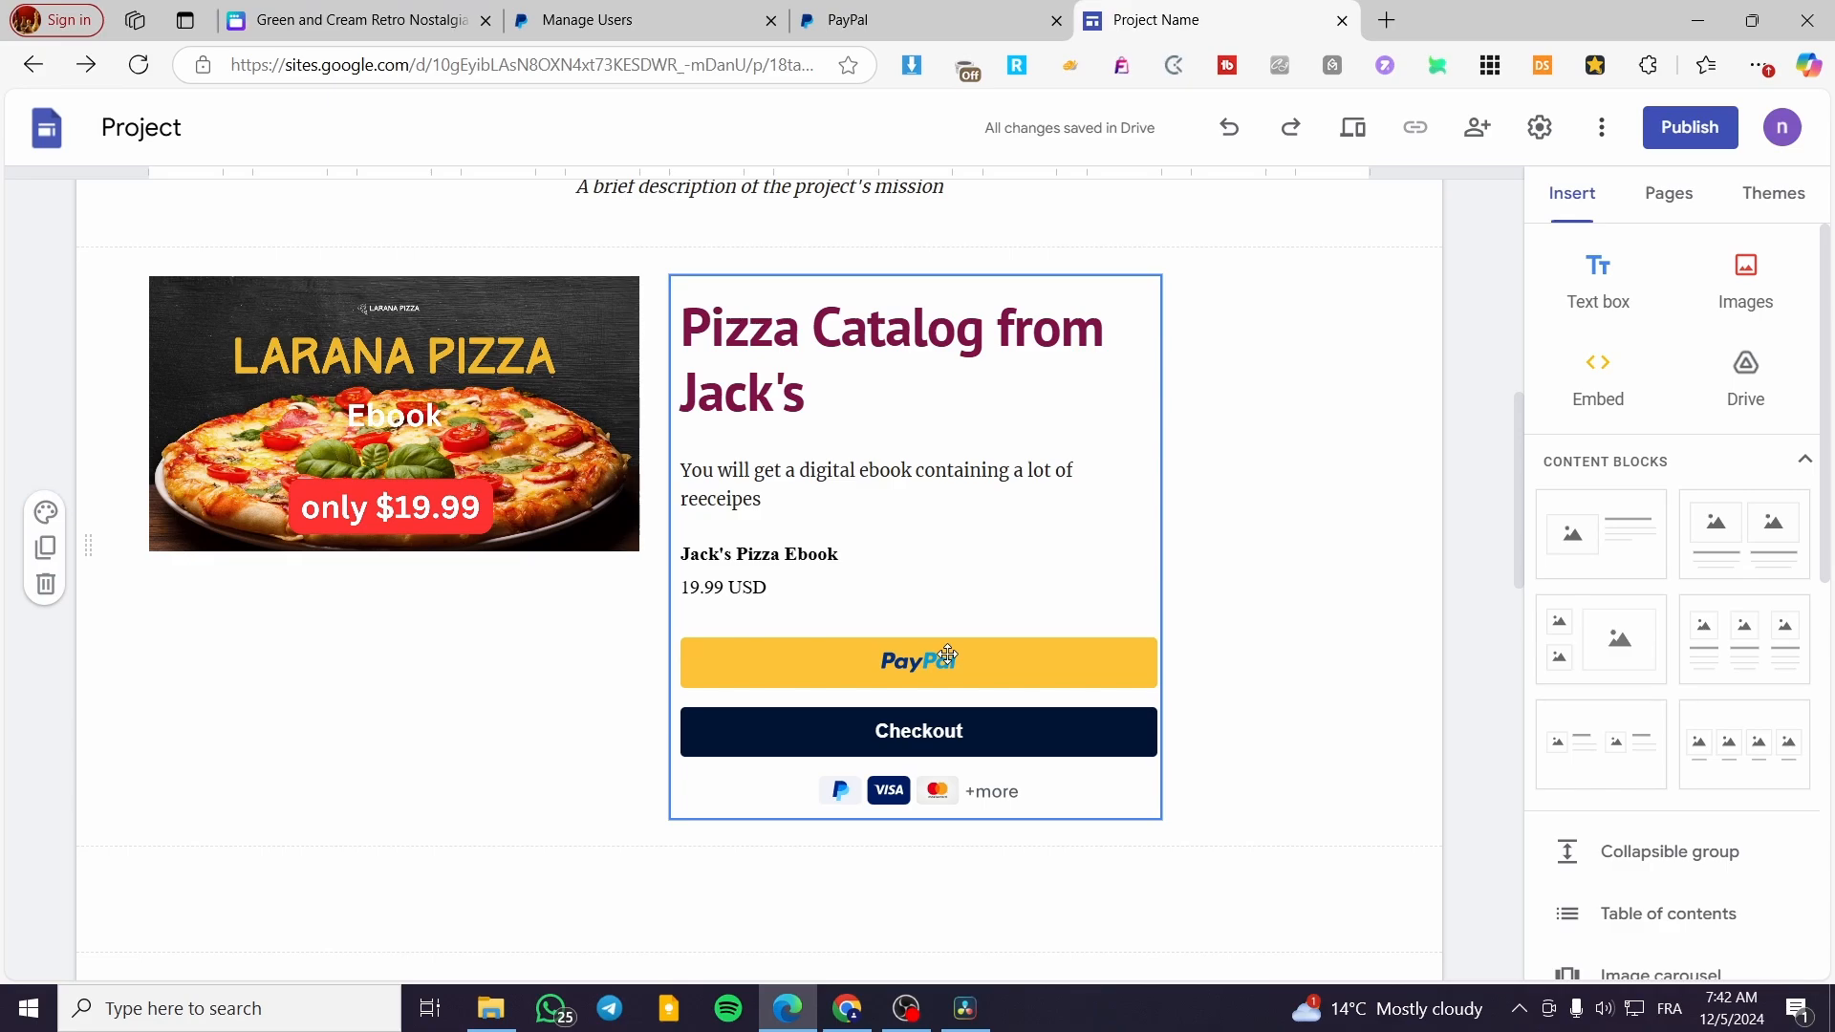
Switch from the PayPal page to the Shopify admin and open the home page of My Store
left_click(889, 12)
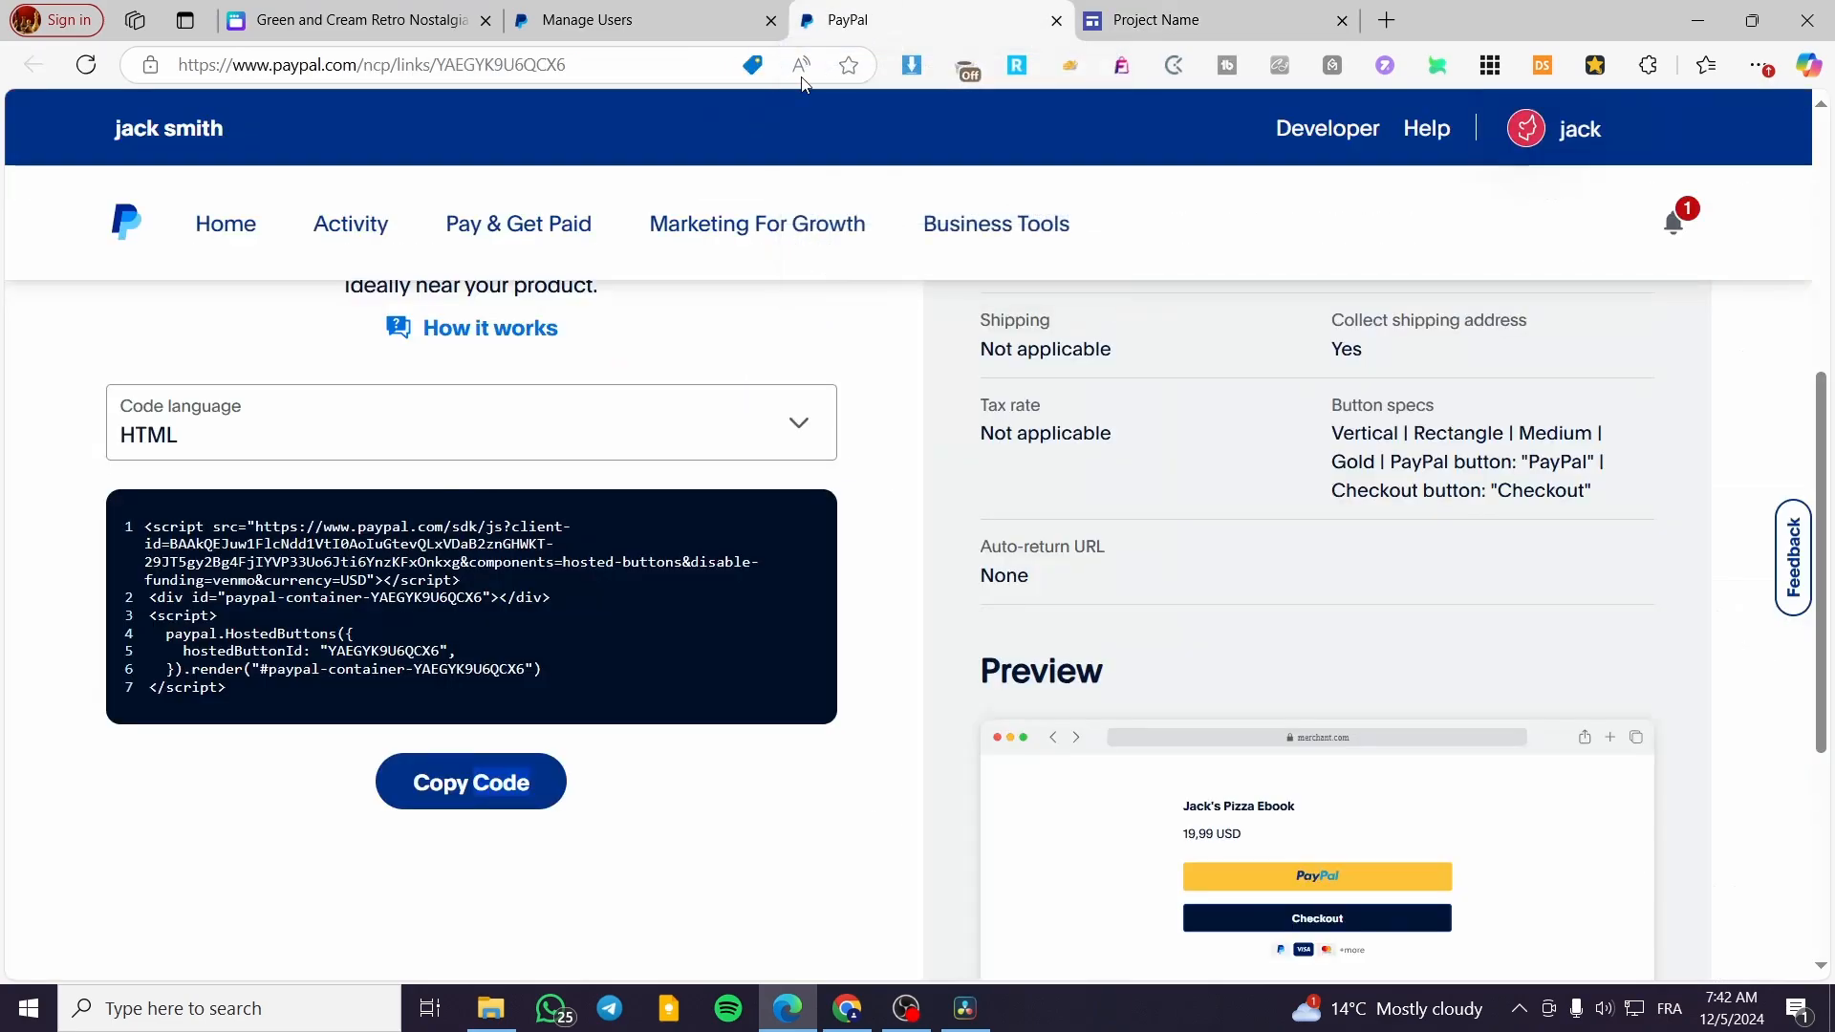
left_click(605, 69)
type("shopi")
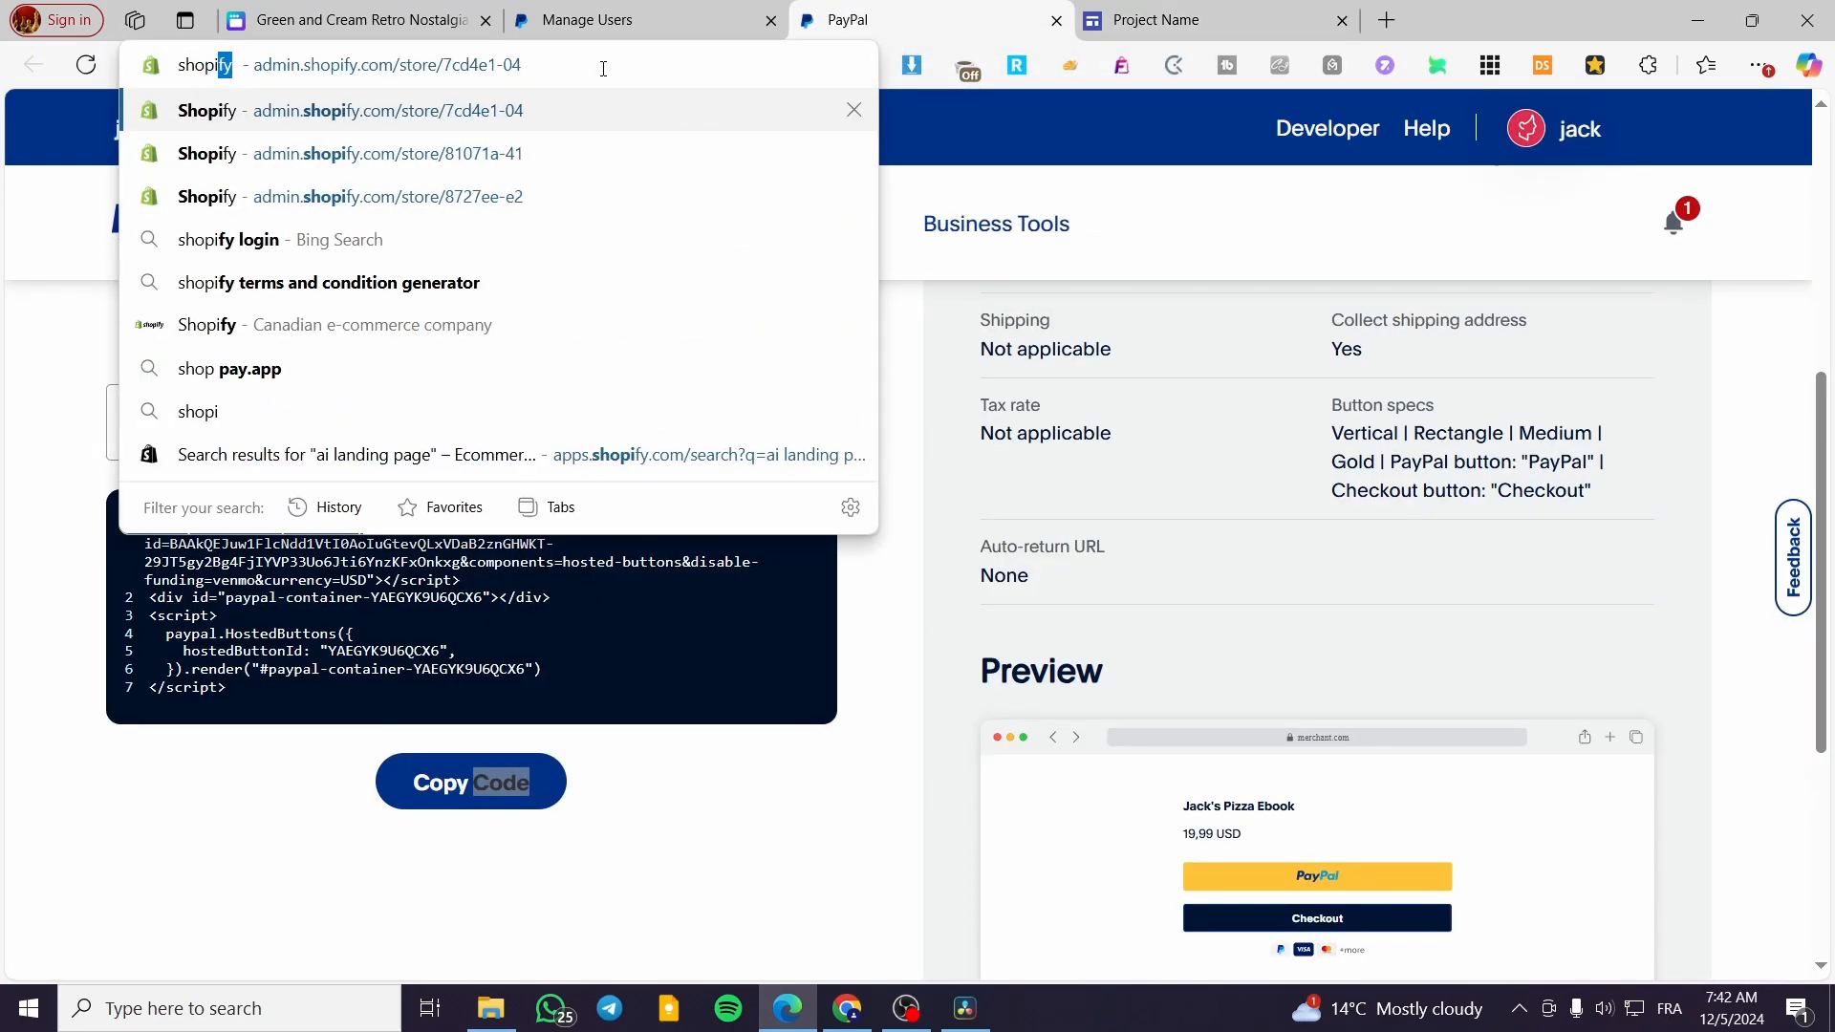
key("Return")
left_click(1777, 824)
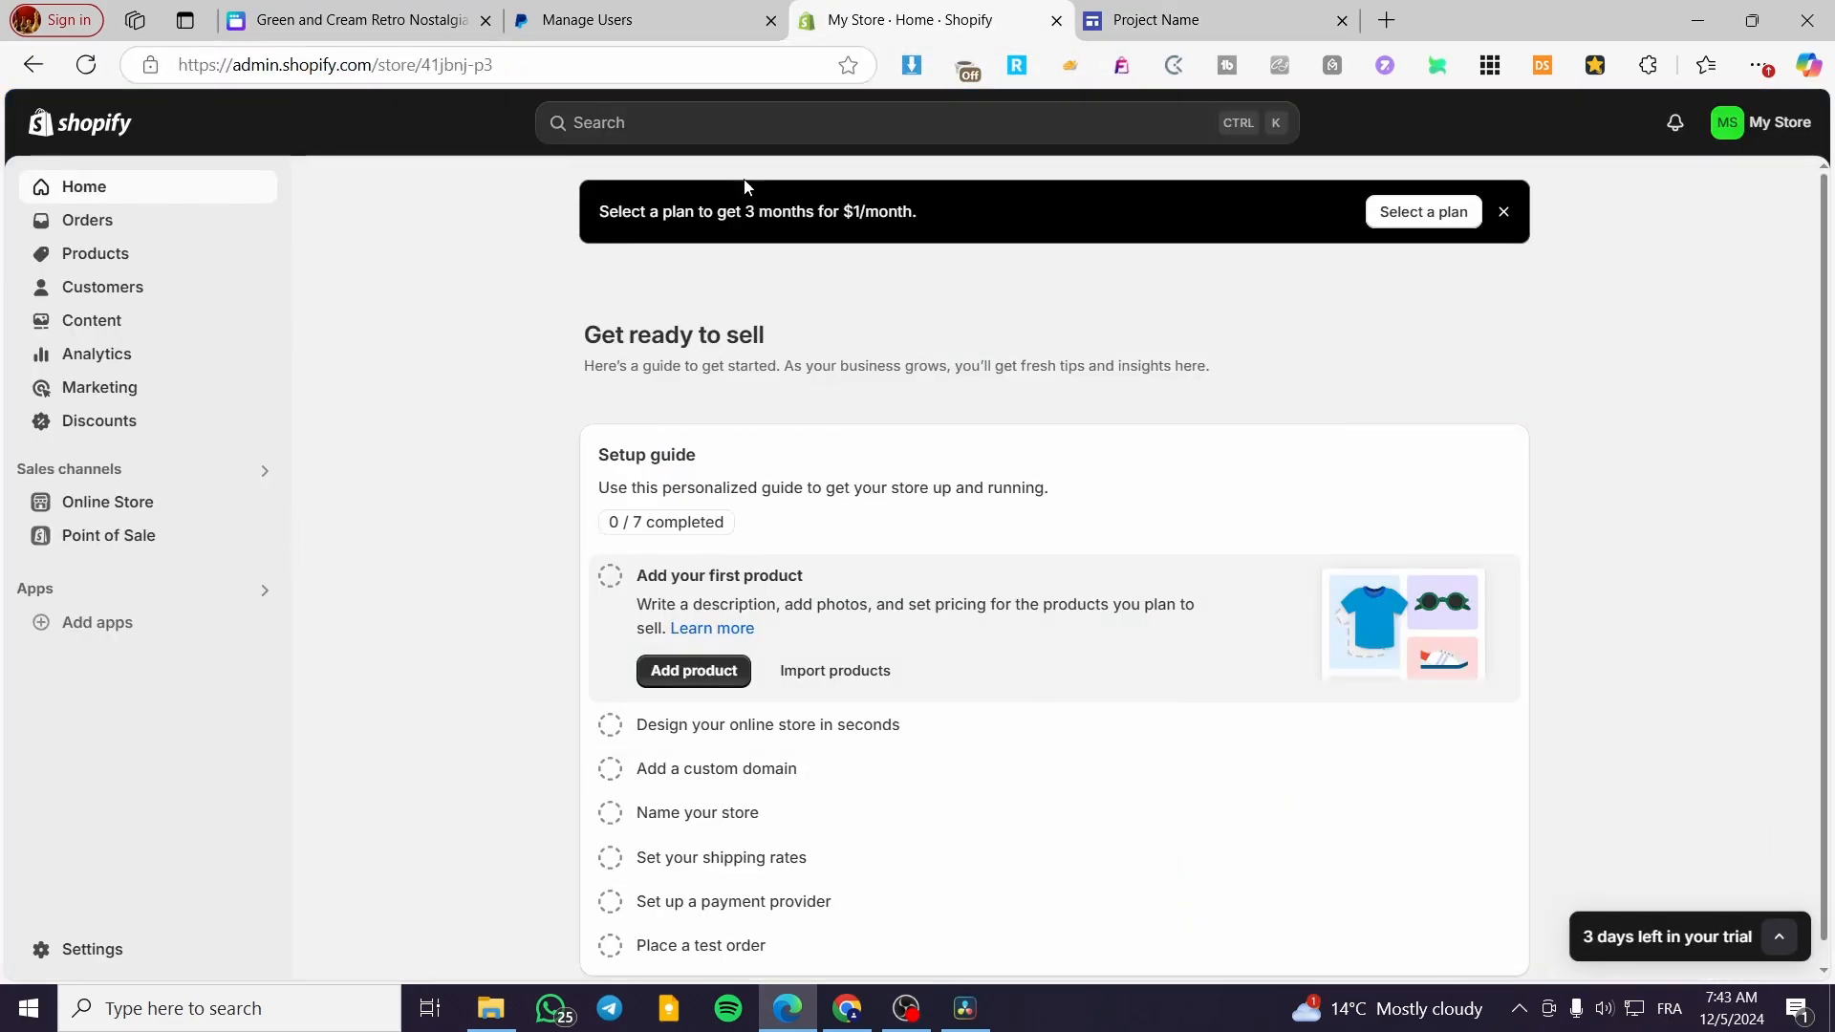
Search the Shopify App Store for "digital download"
left_click(728, 115)
type("digi")
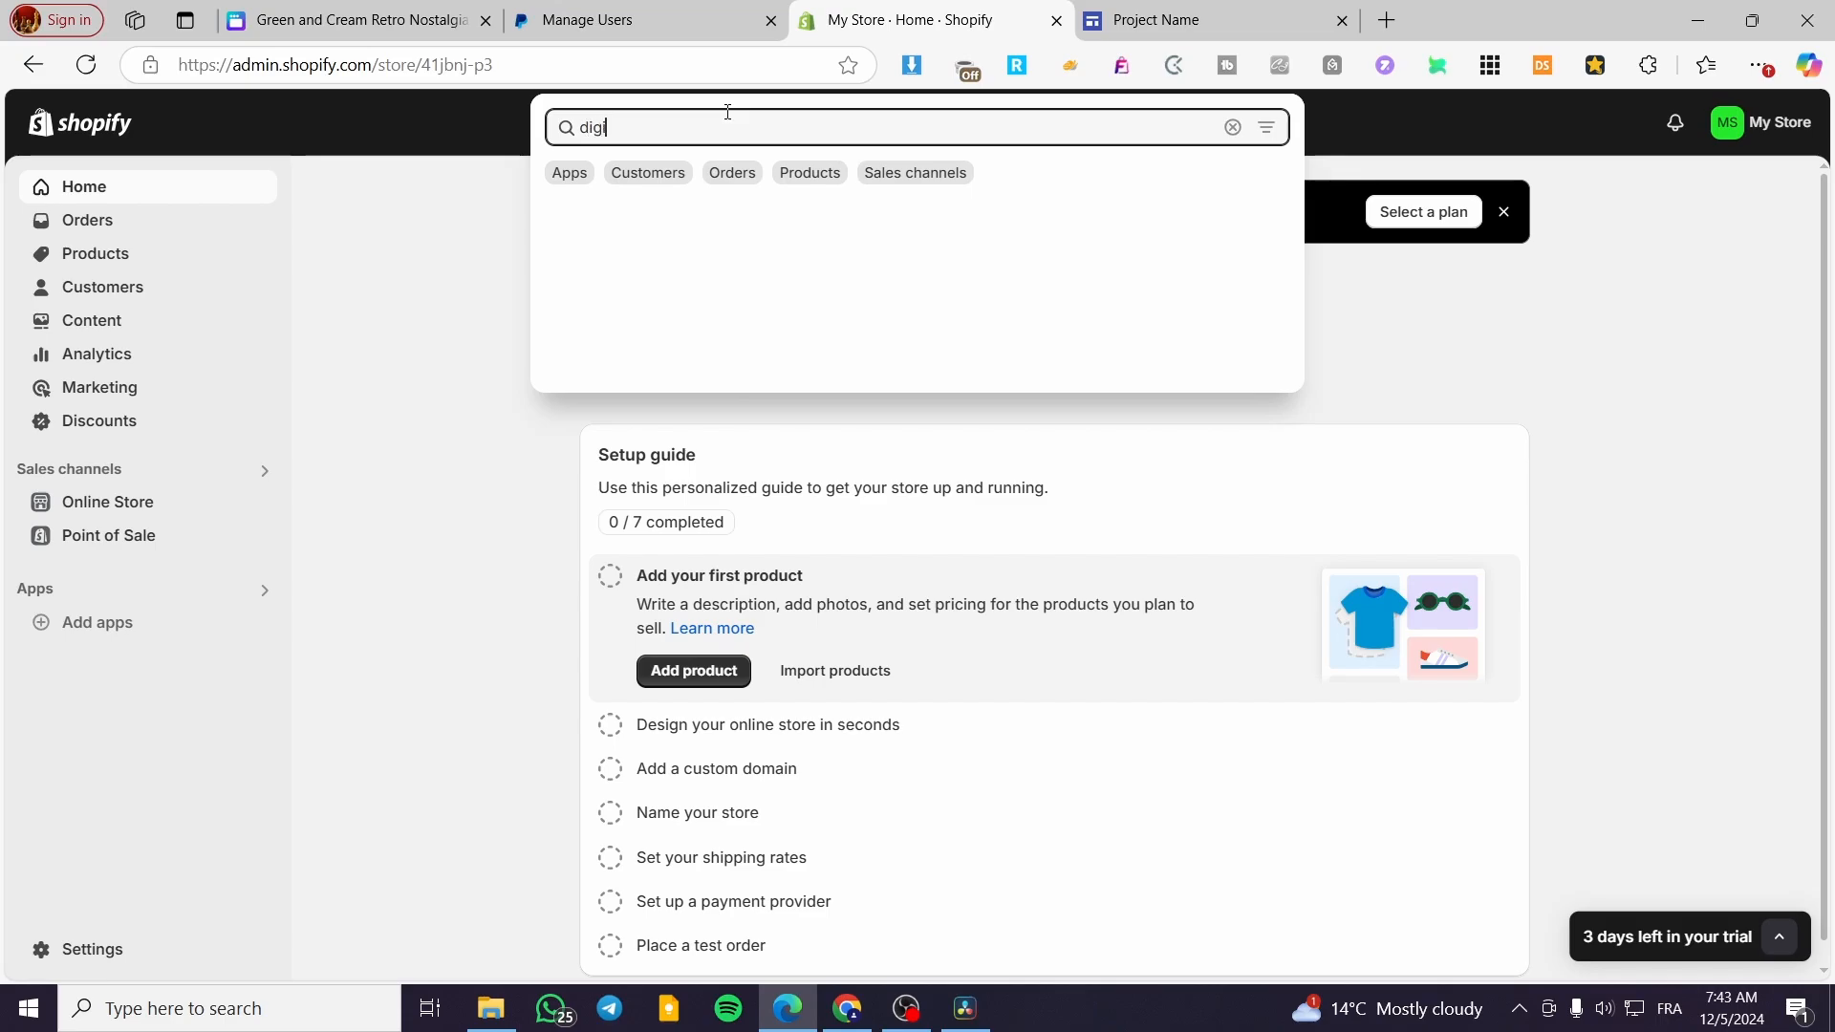
type("tal cont")
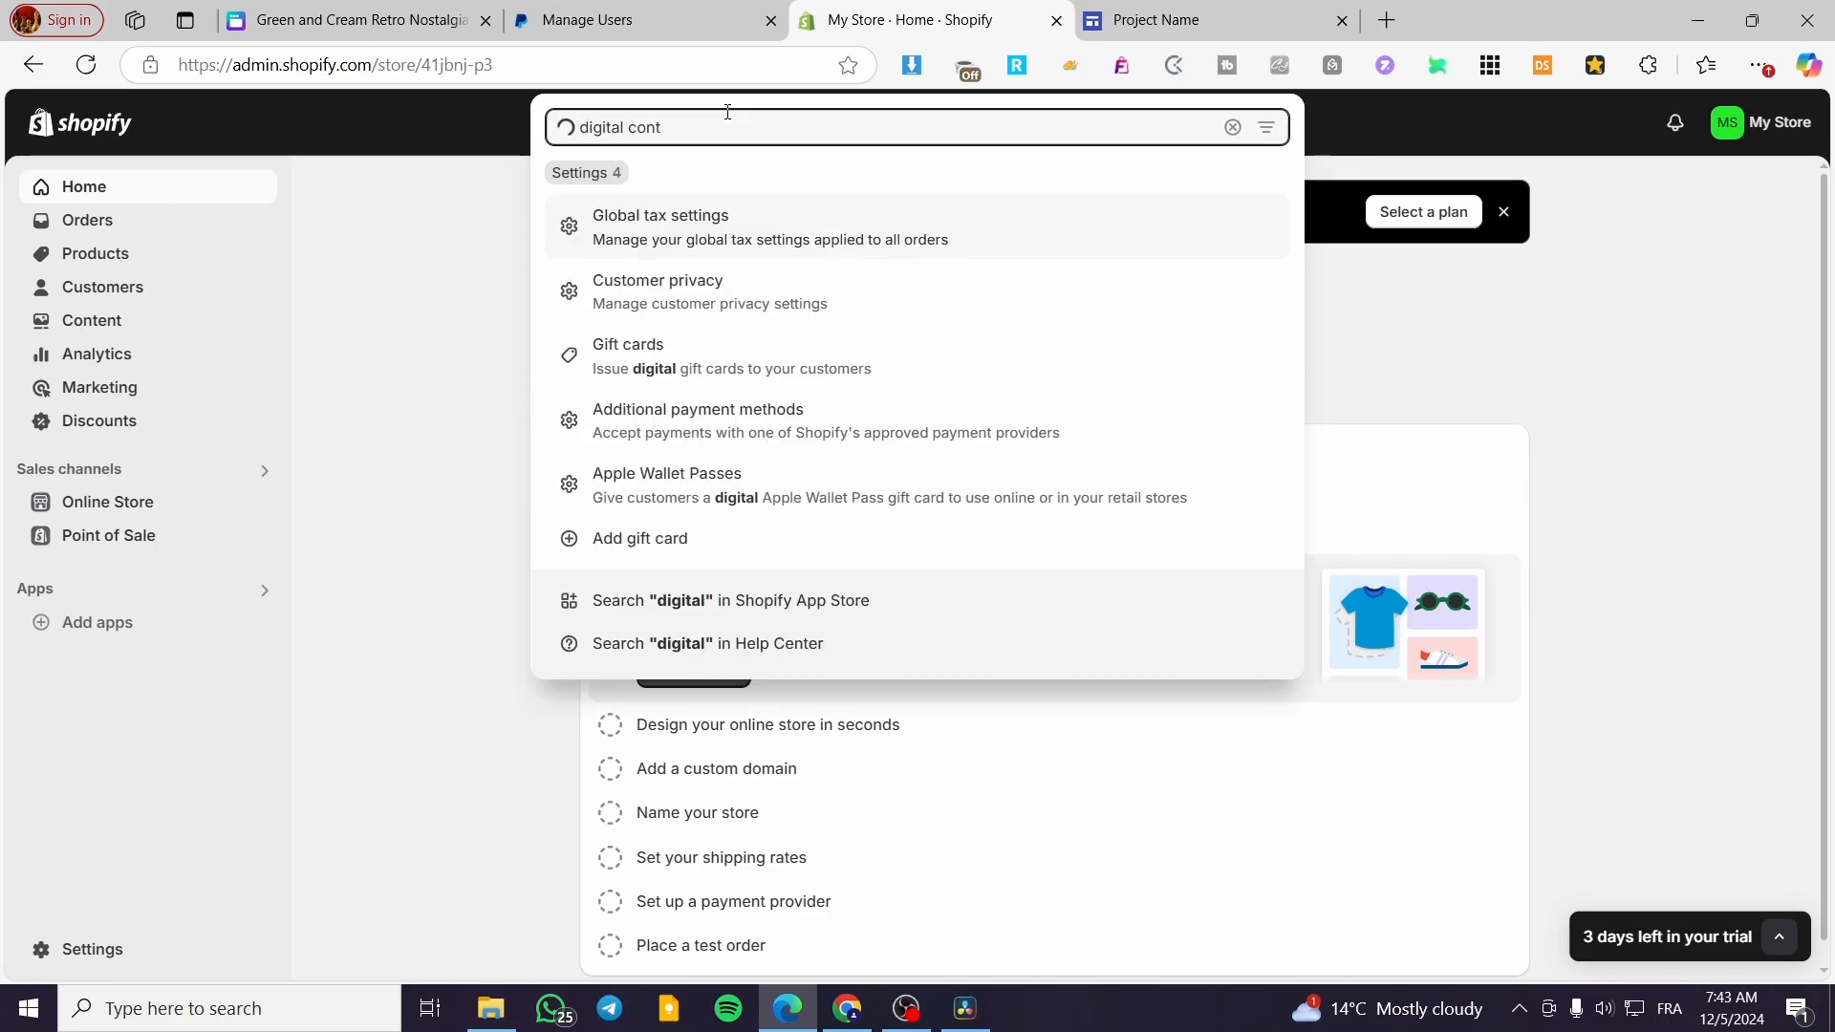
key("BackSpace")
key("BackSpace")
key("BackSpace")
key("BackSpace")
type("dow")
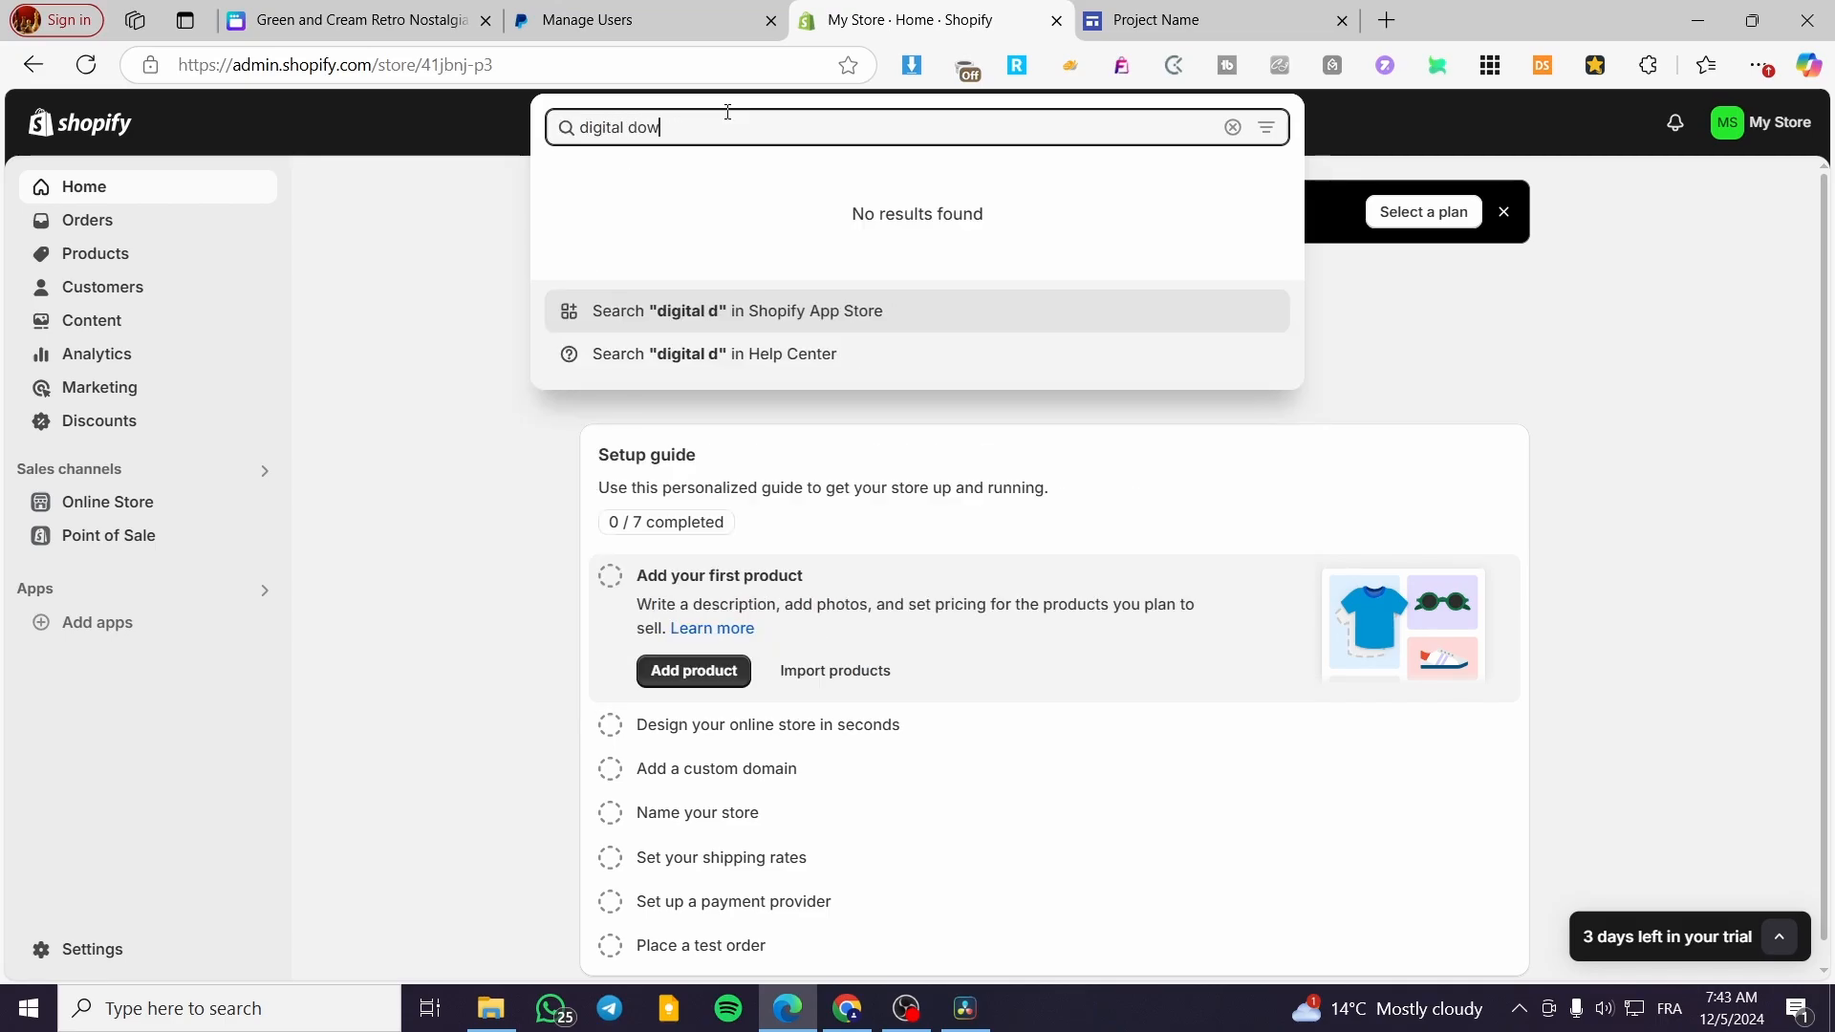
type("n")
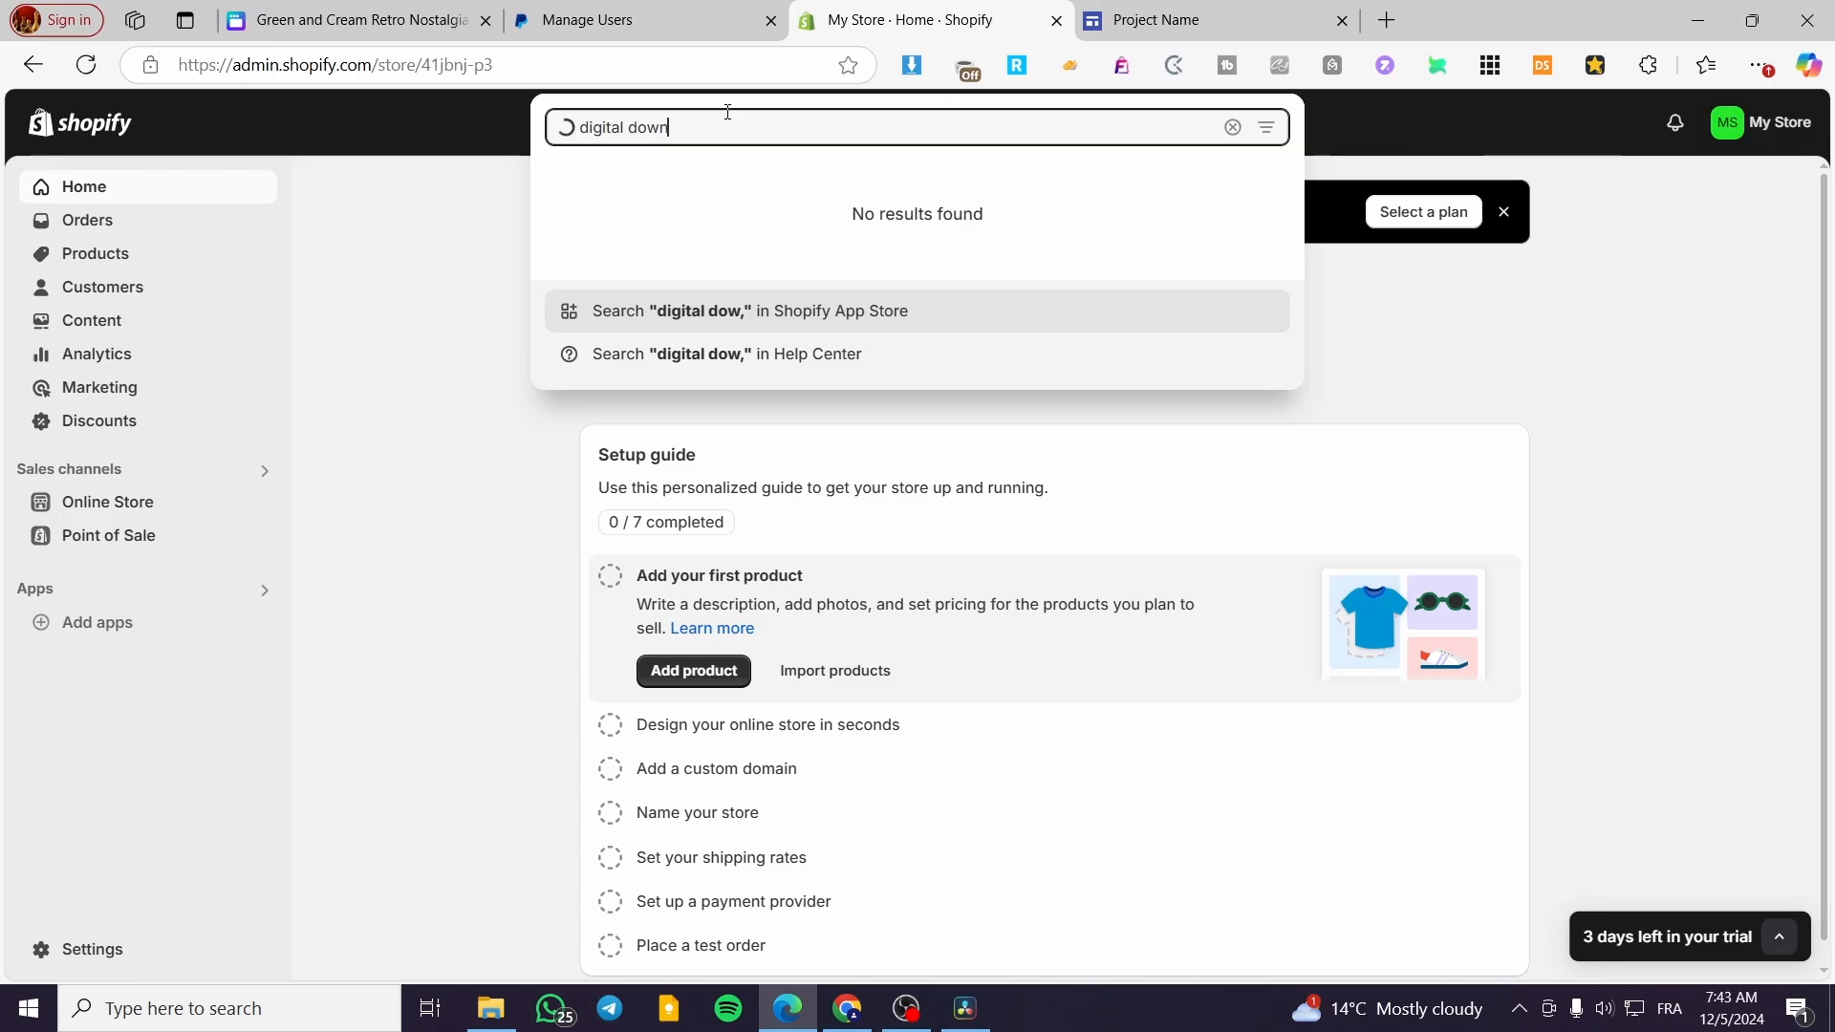
type("load")
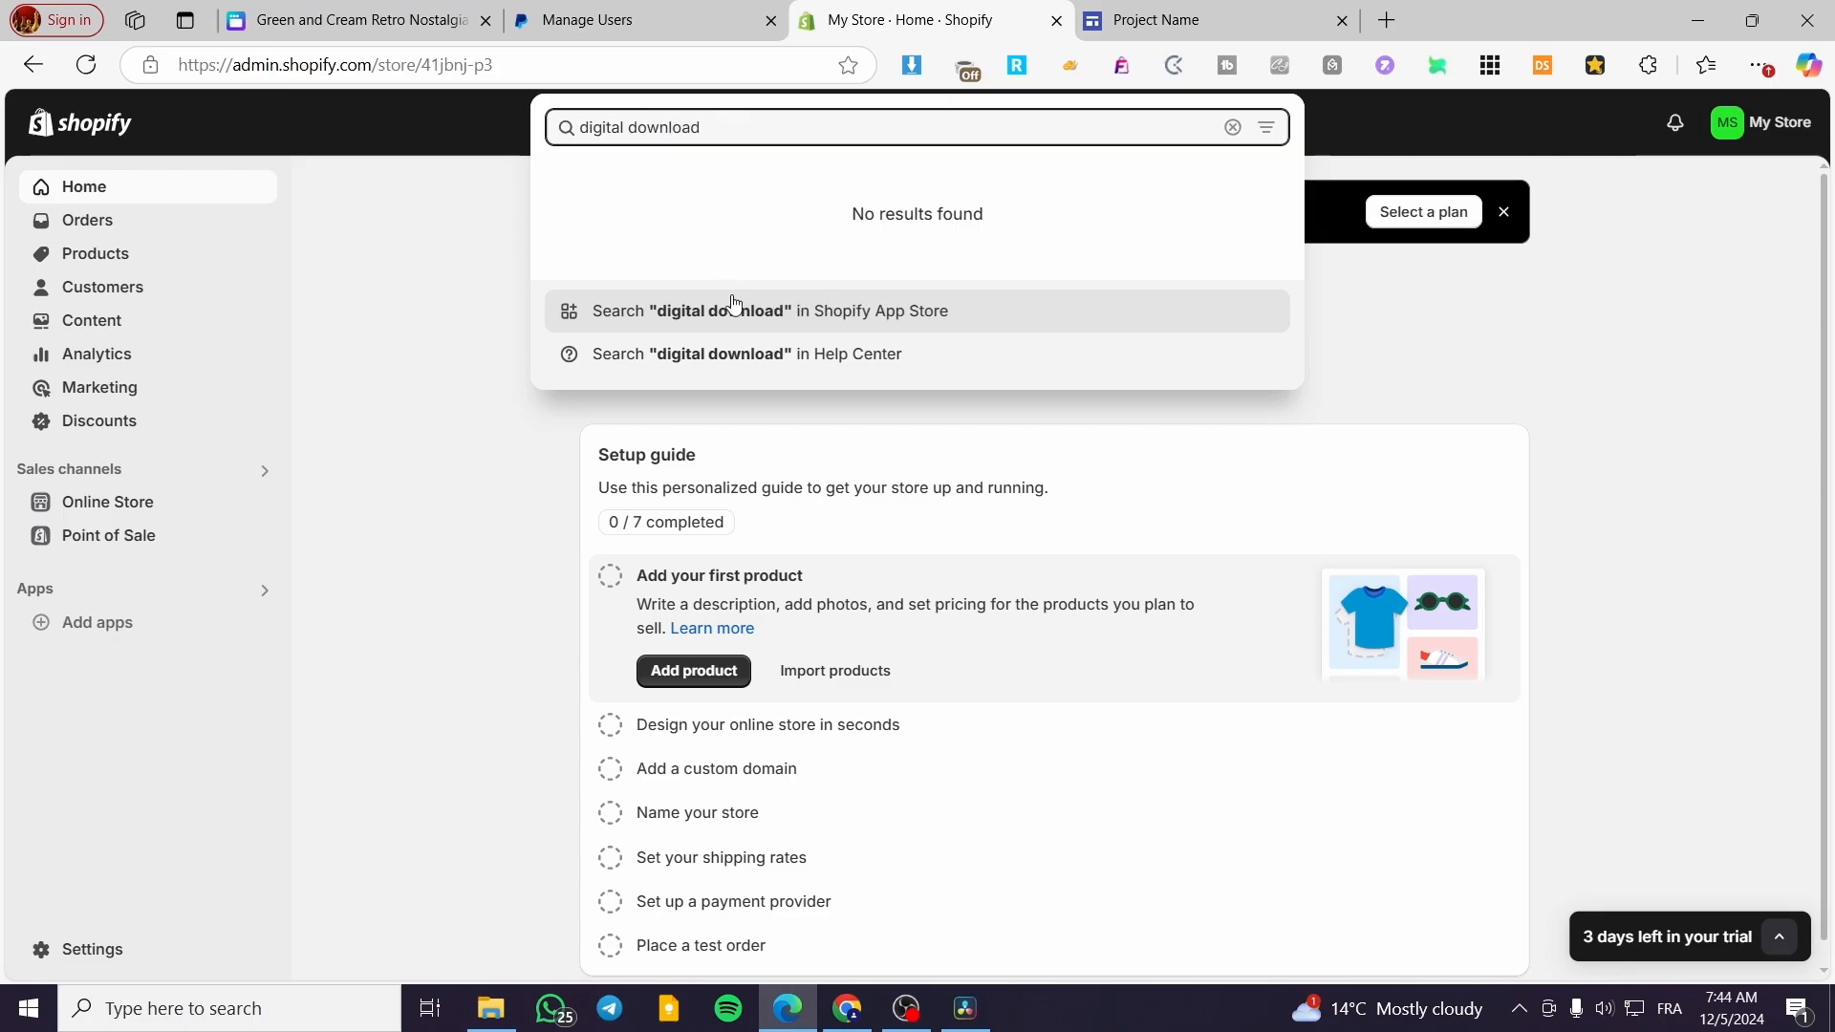
left_click(732, 314)
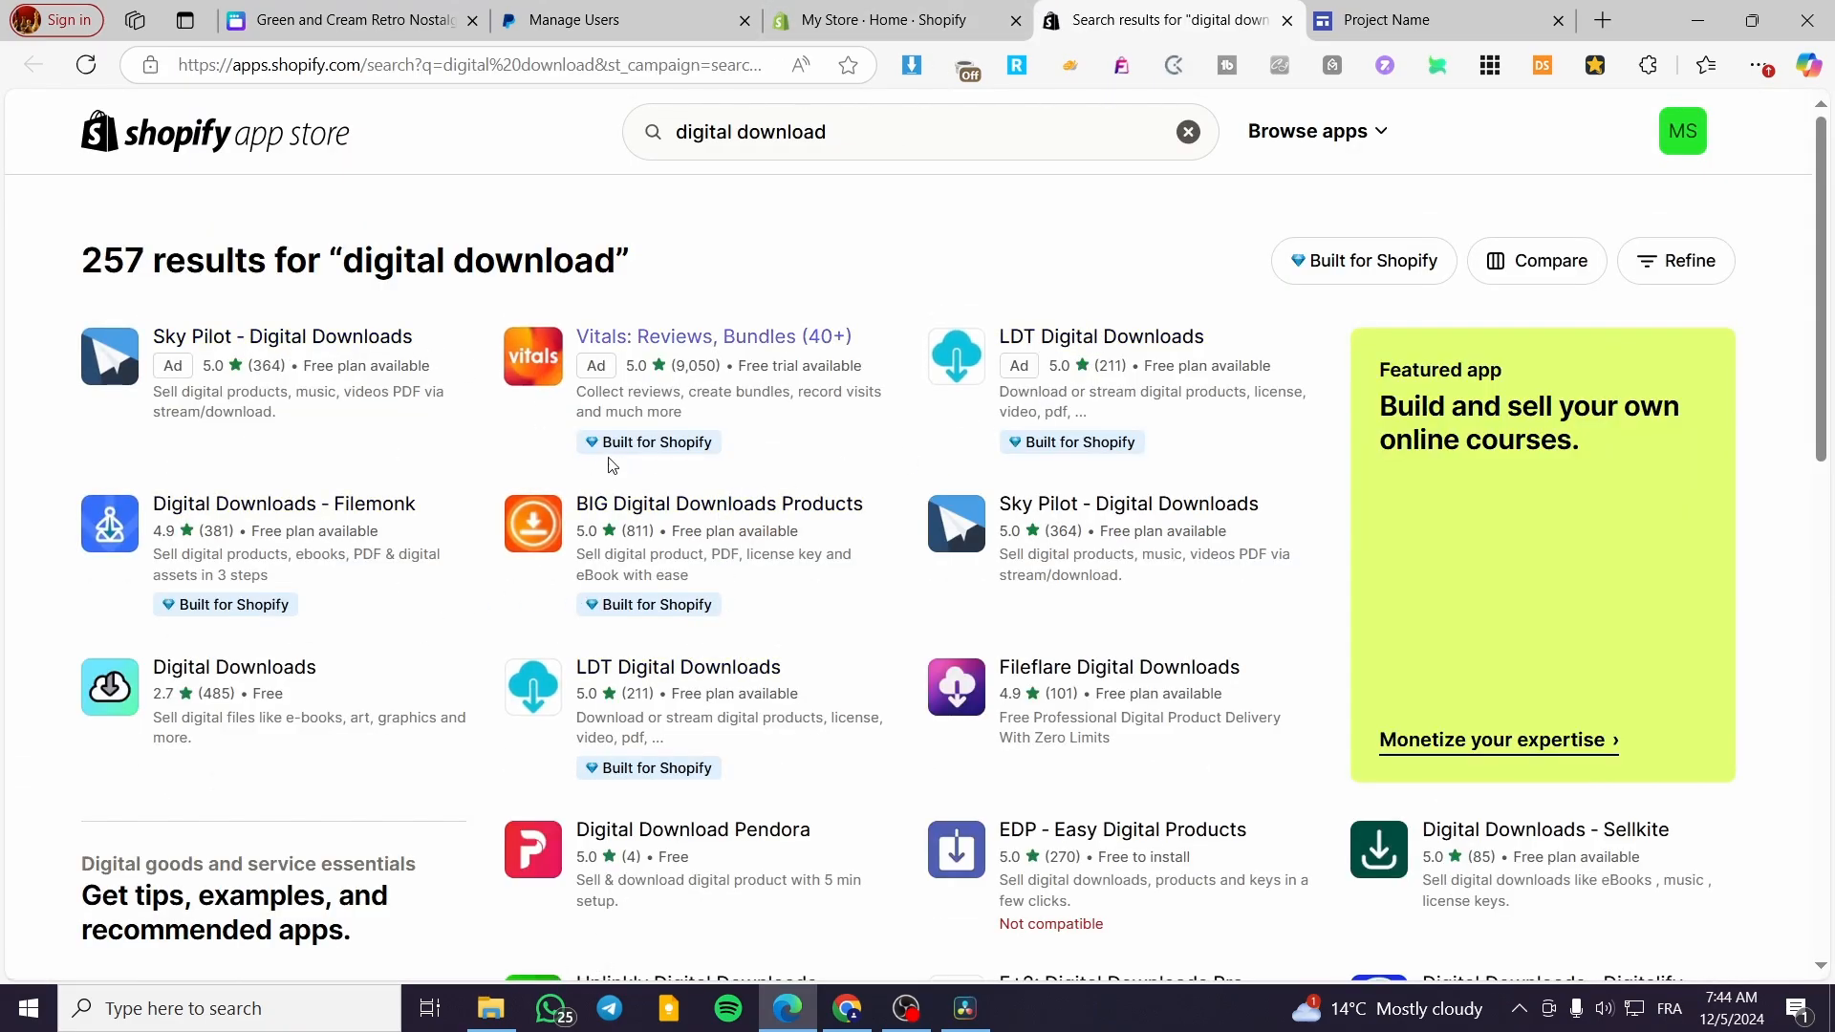
Install Shopify's free Digital Downloads app on My Store, approve its data access and close its App Store listing
left_click(218, 688)
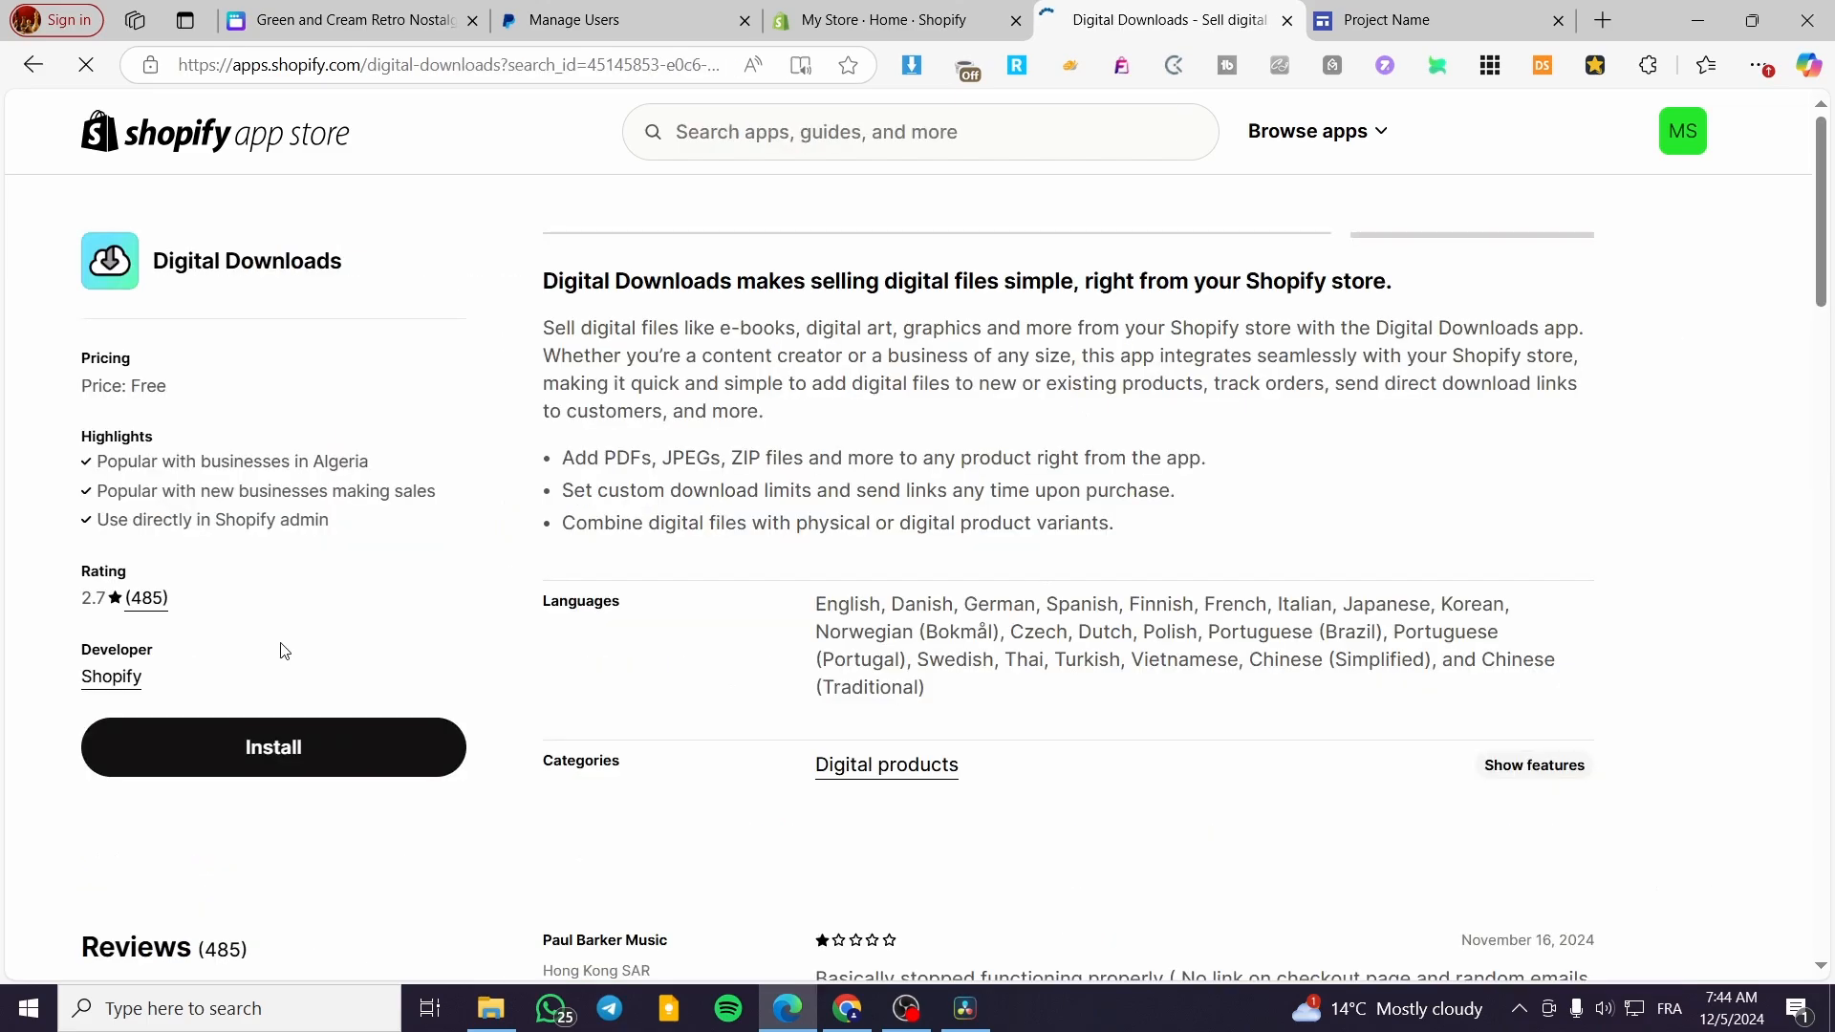
left_click(329, 748)
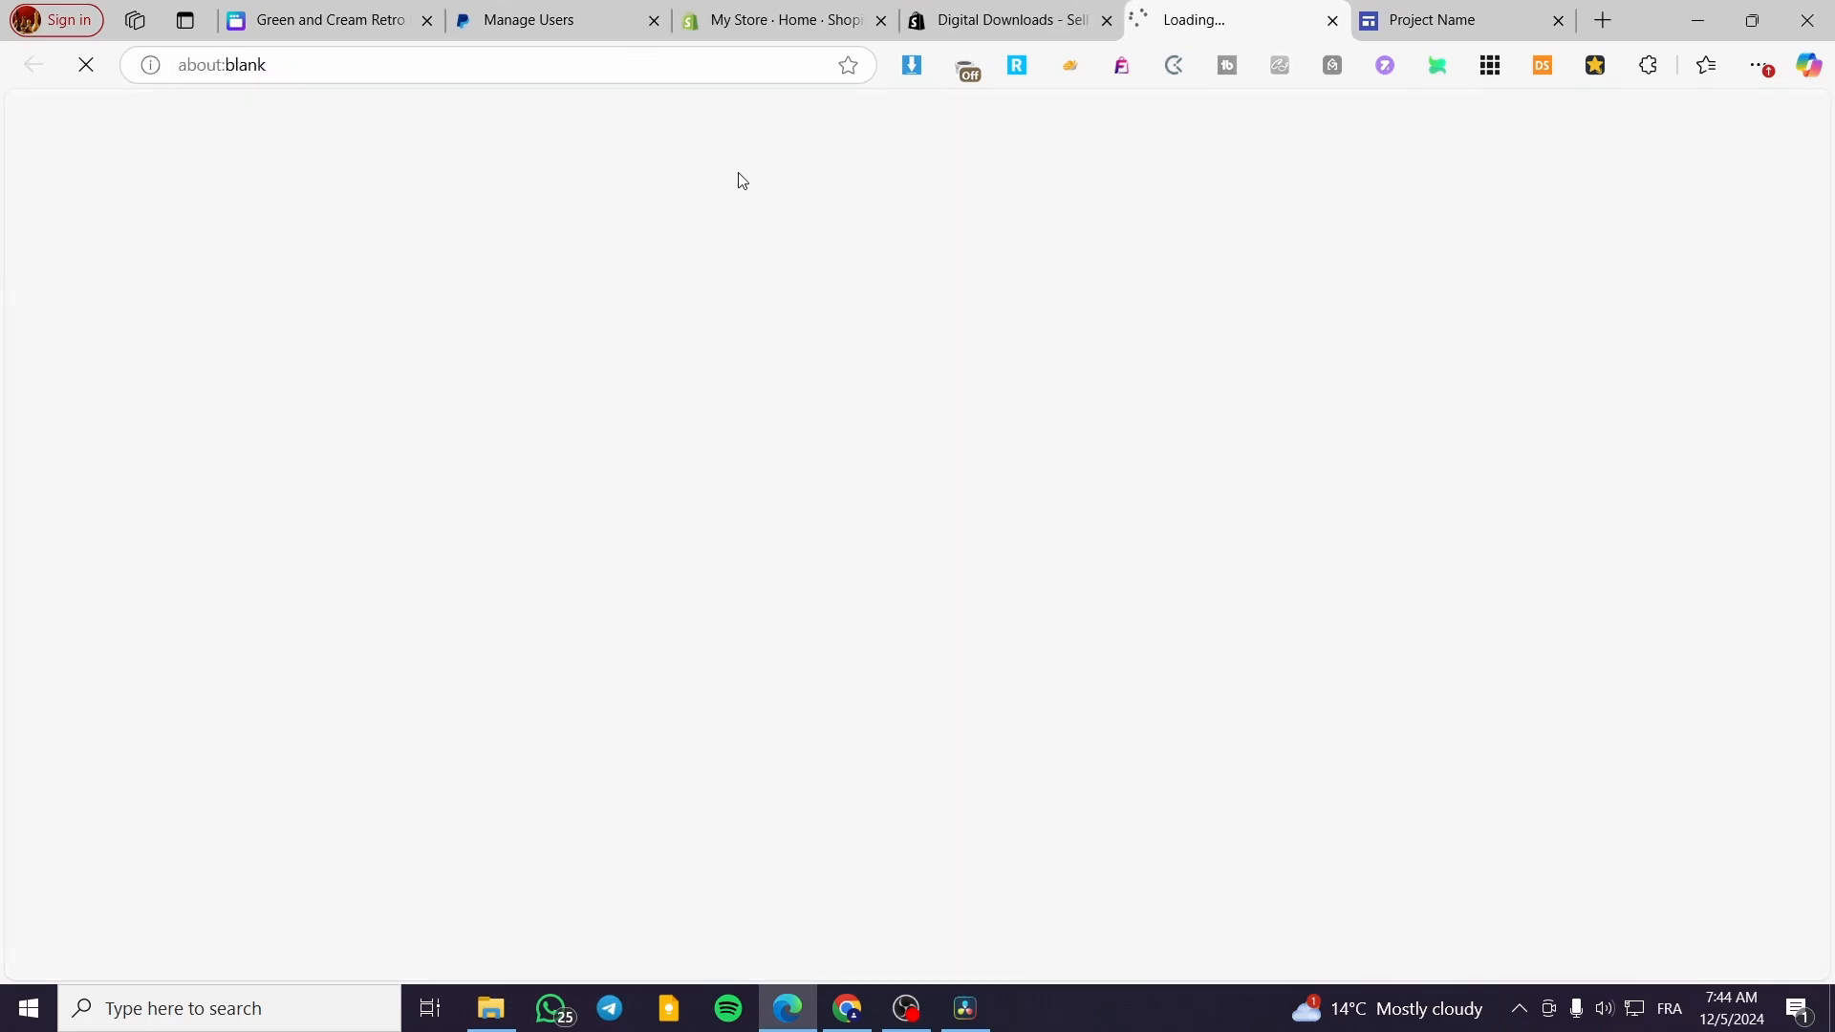
left_click(1106, 21)
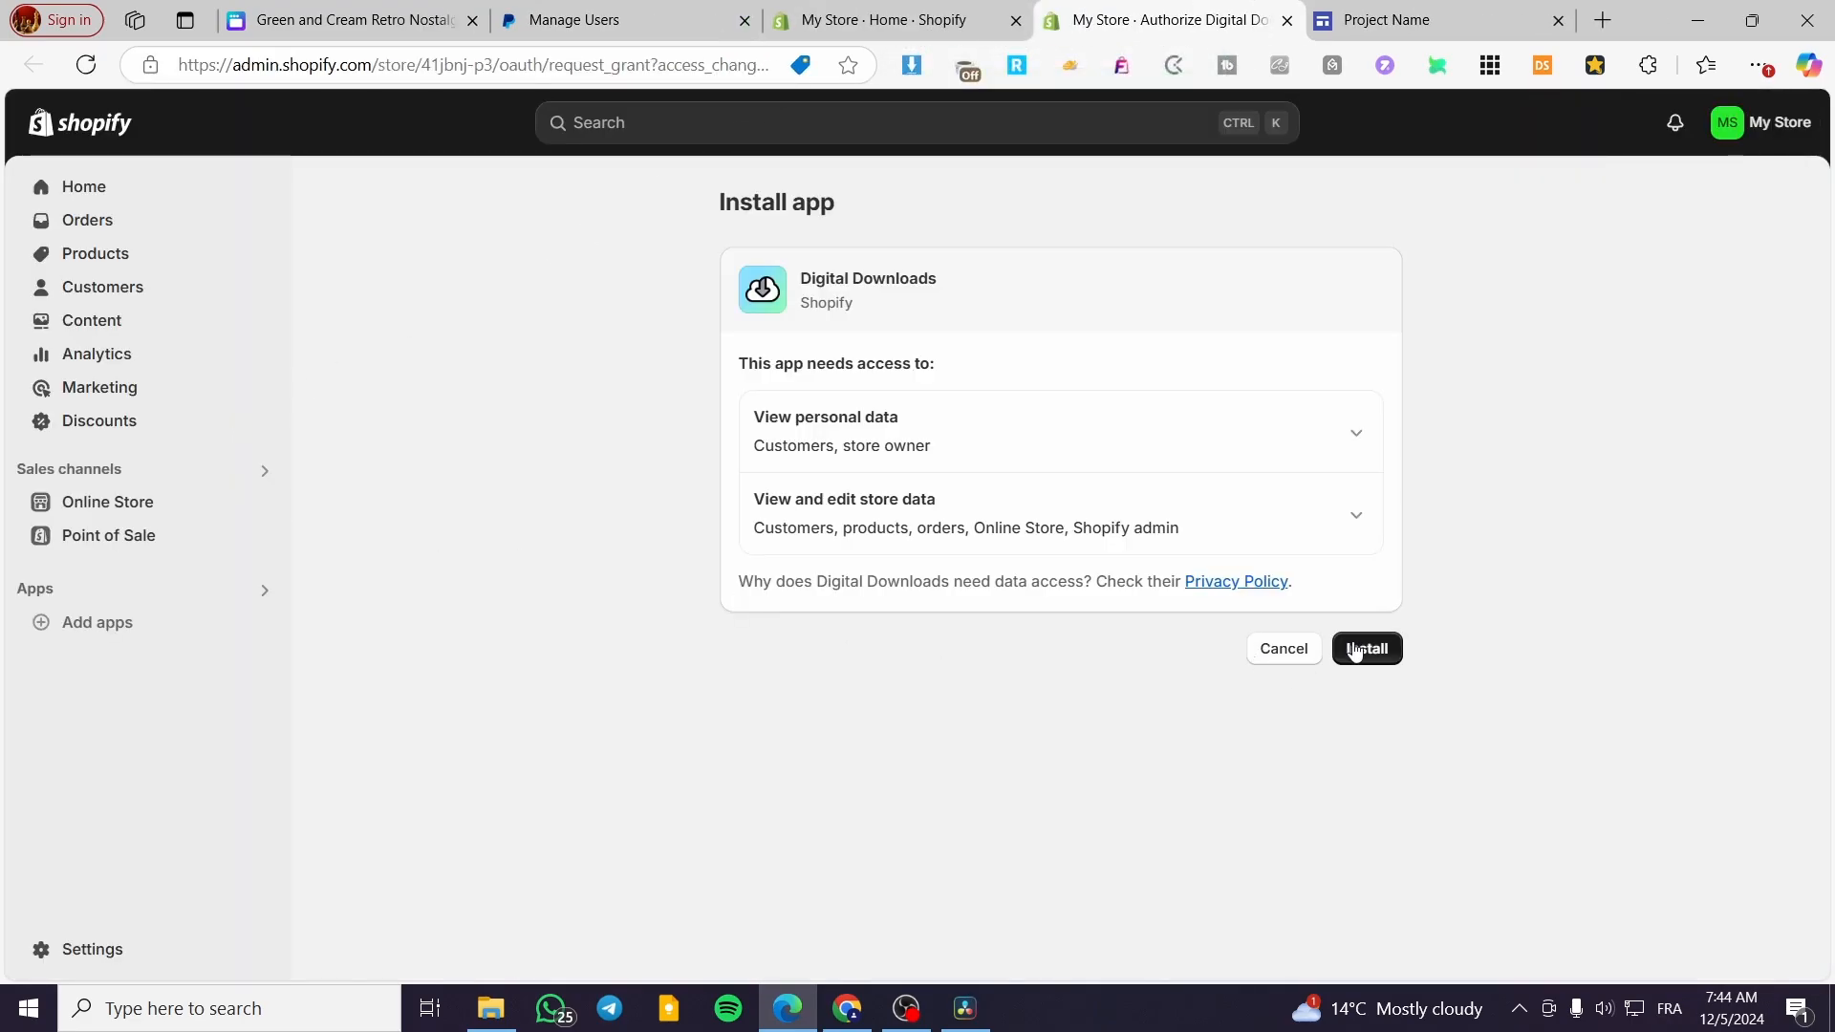
left_click(1360, 650)
Open the Payments settings of My Store and examine the PayPal option among the supported payment methods
left_click(845, 11)
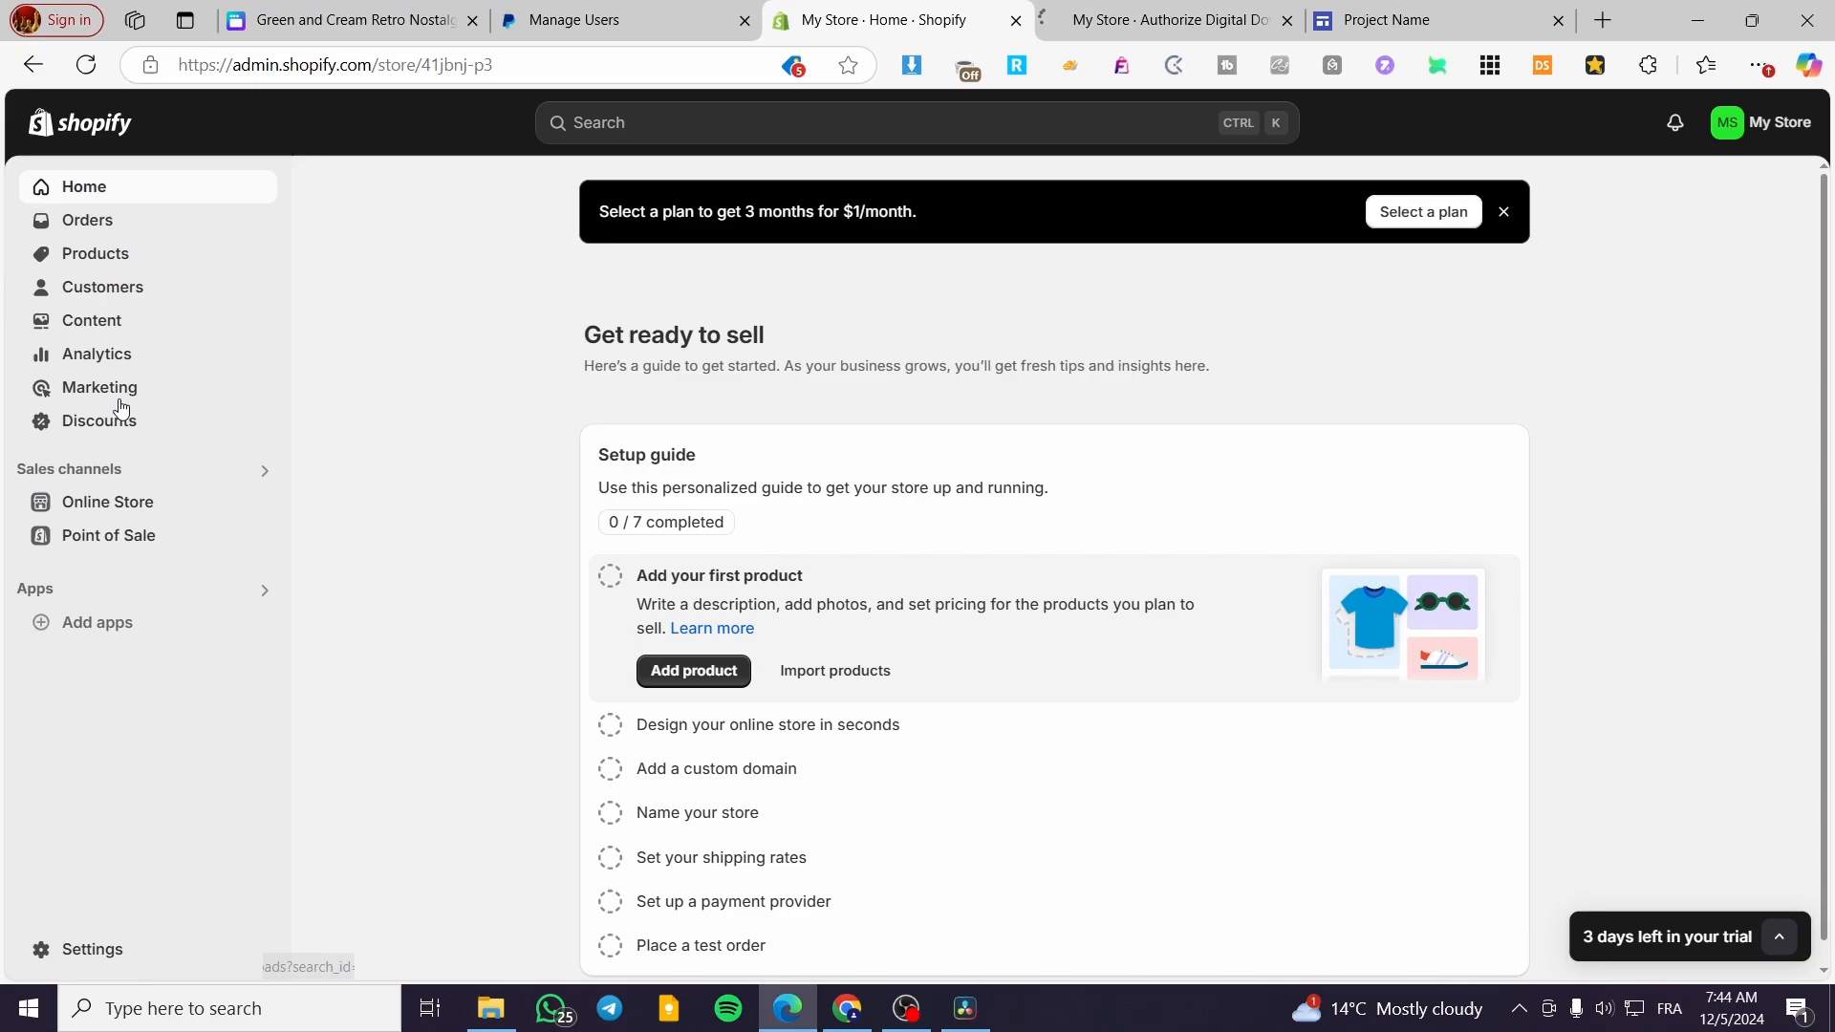
left_click(123, 256)
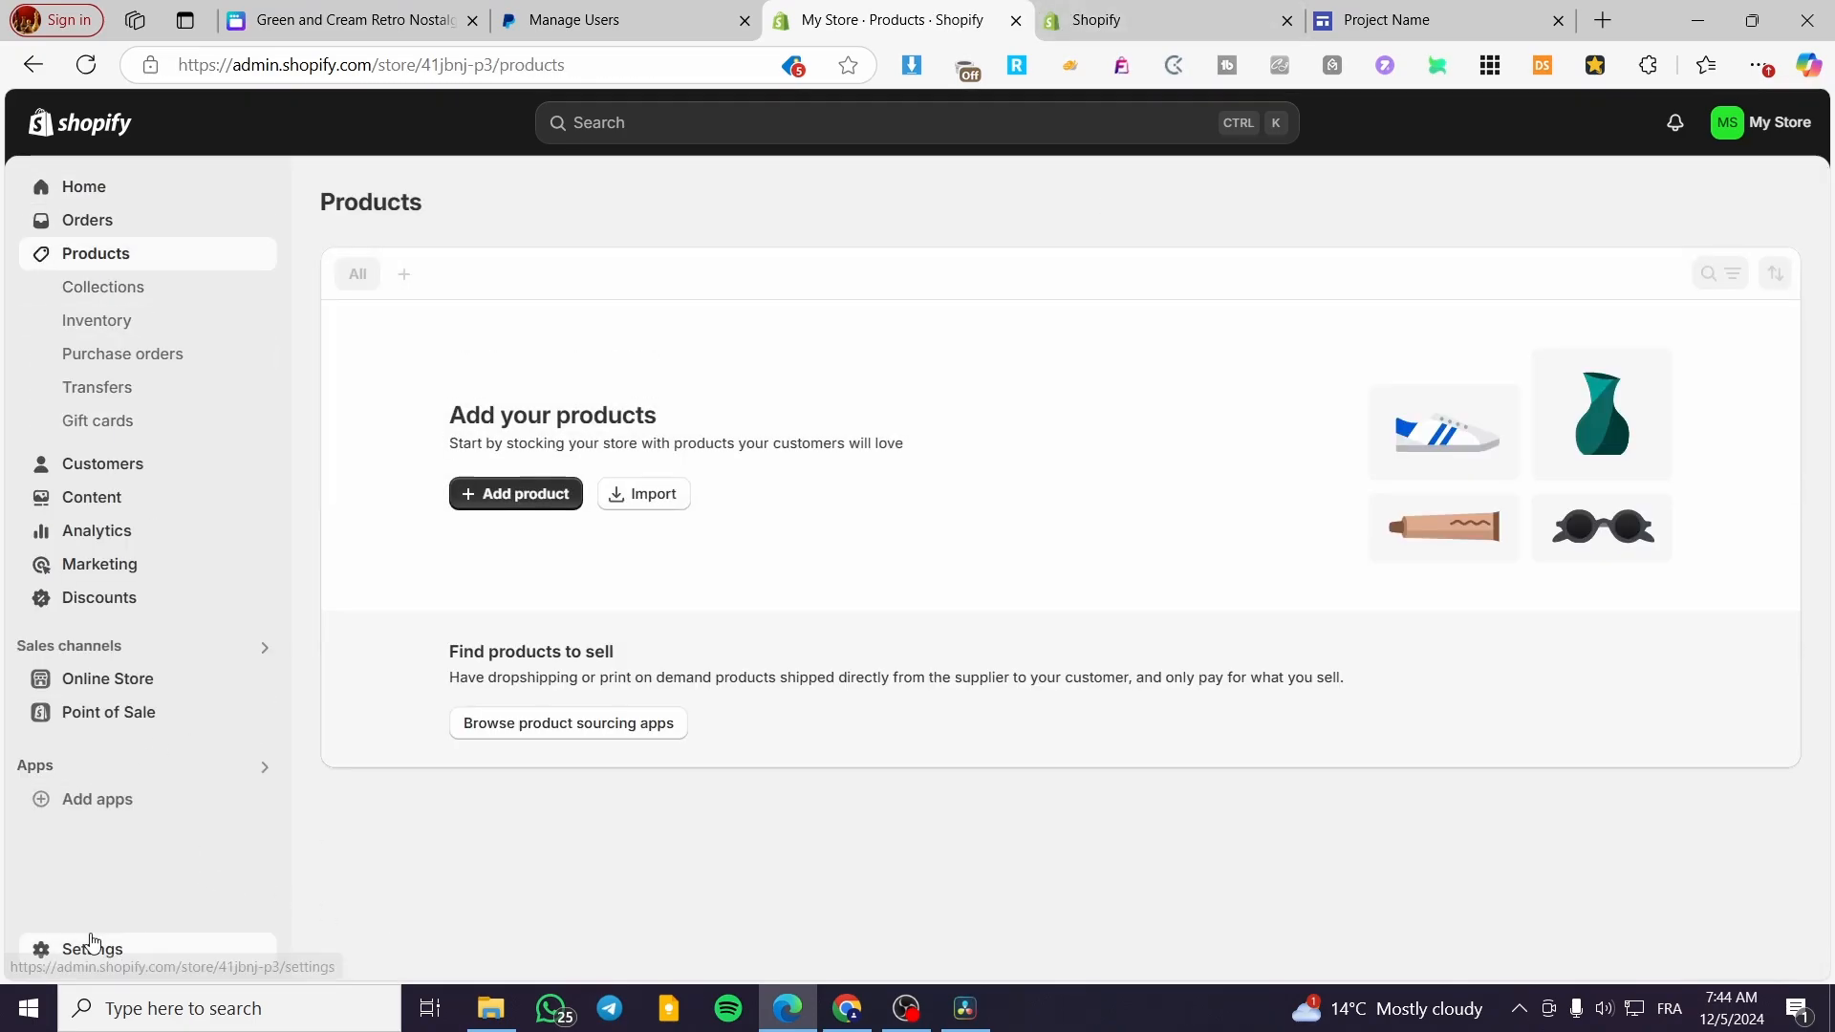
left_click(86, 949)
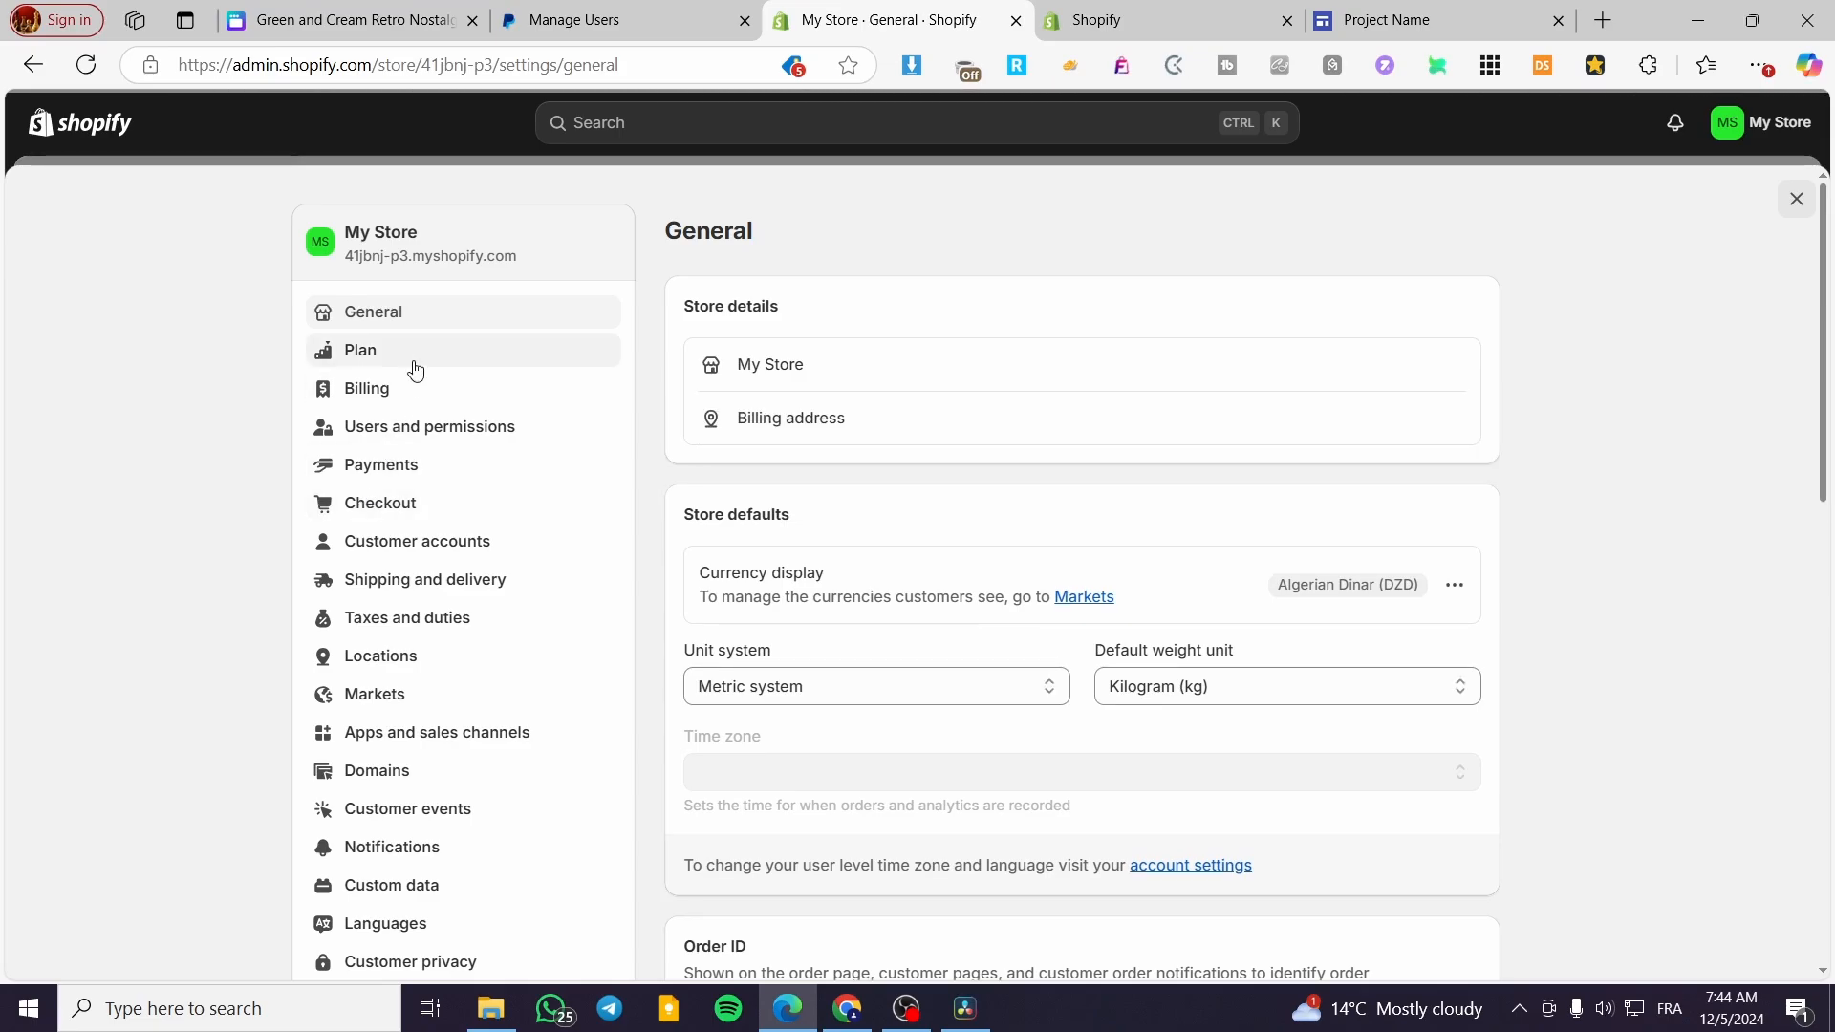
left_click(450, 470)
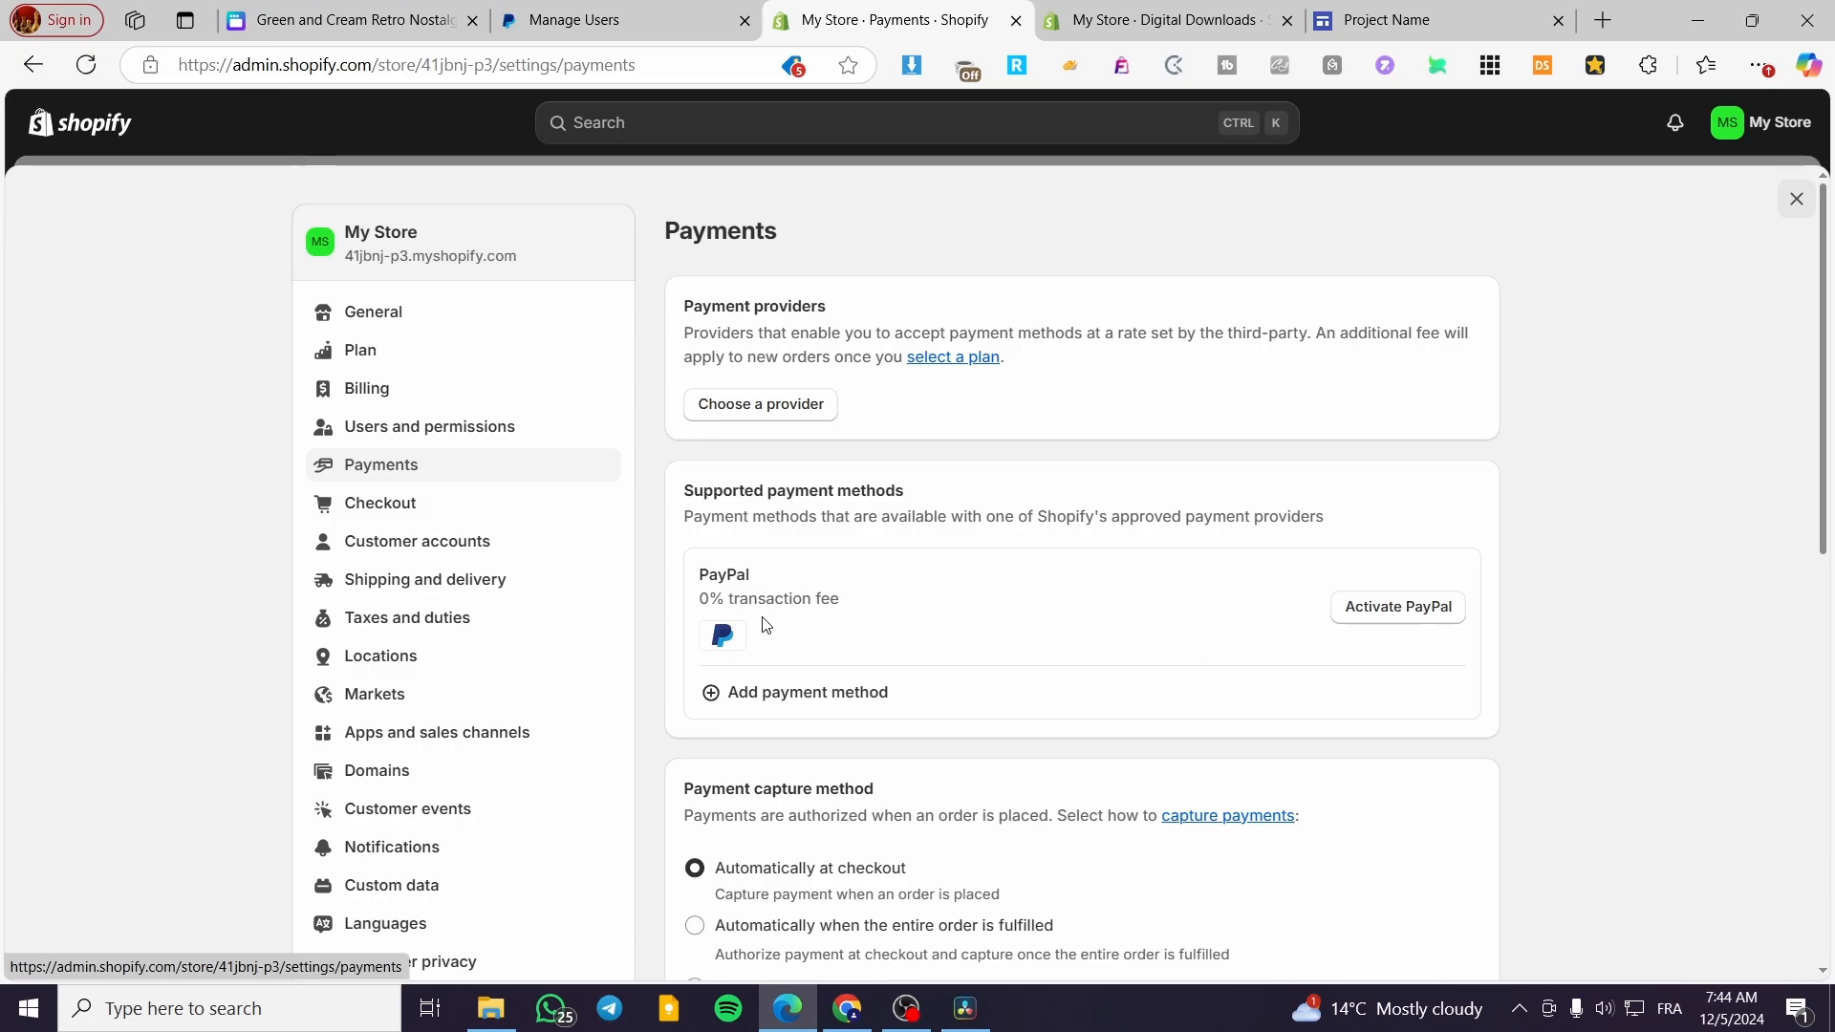
key("ctrl+a")
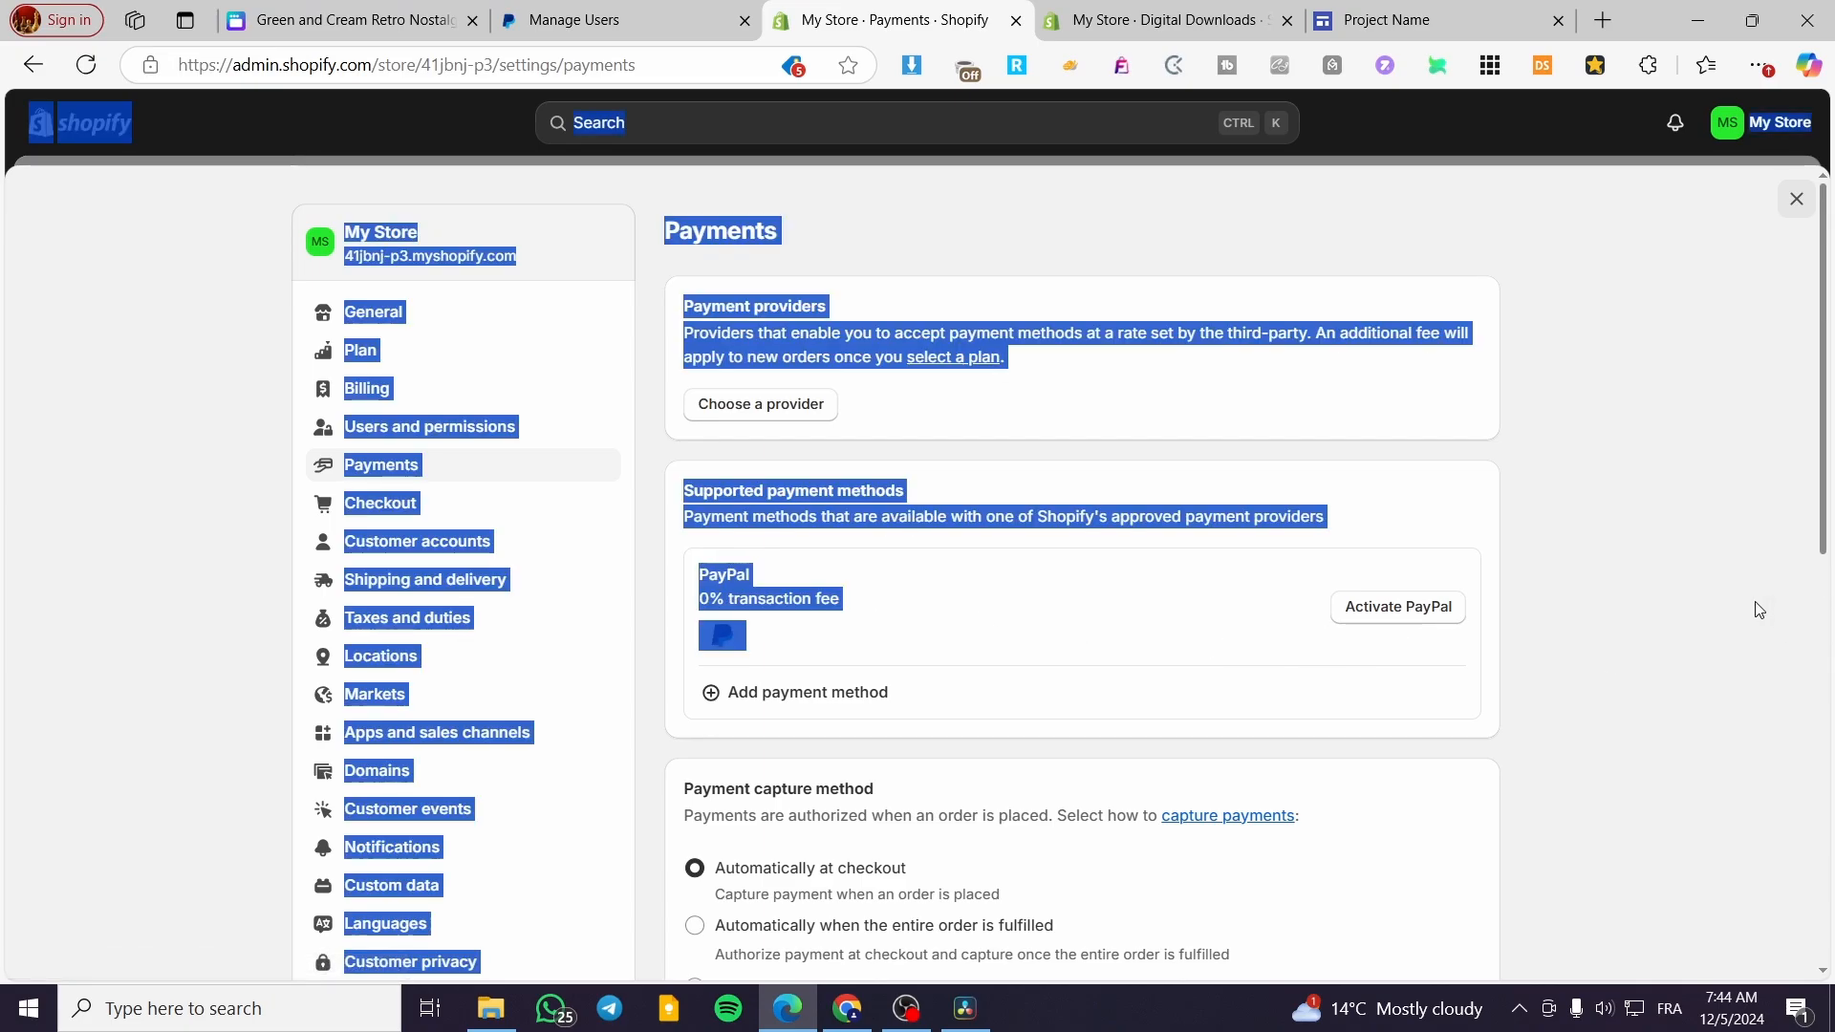
left_click(1655, 593)
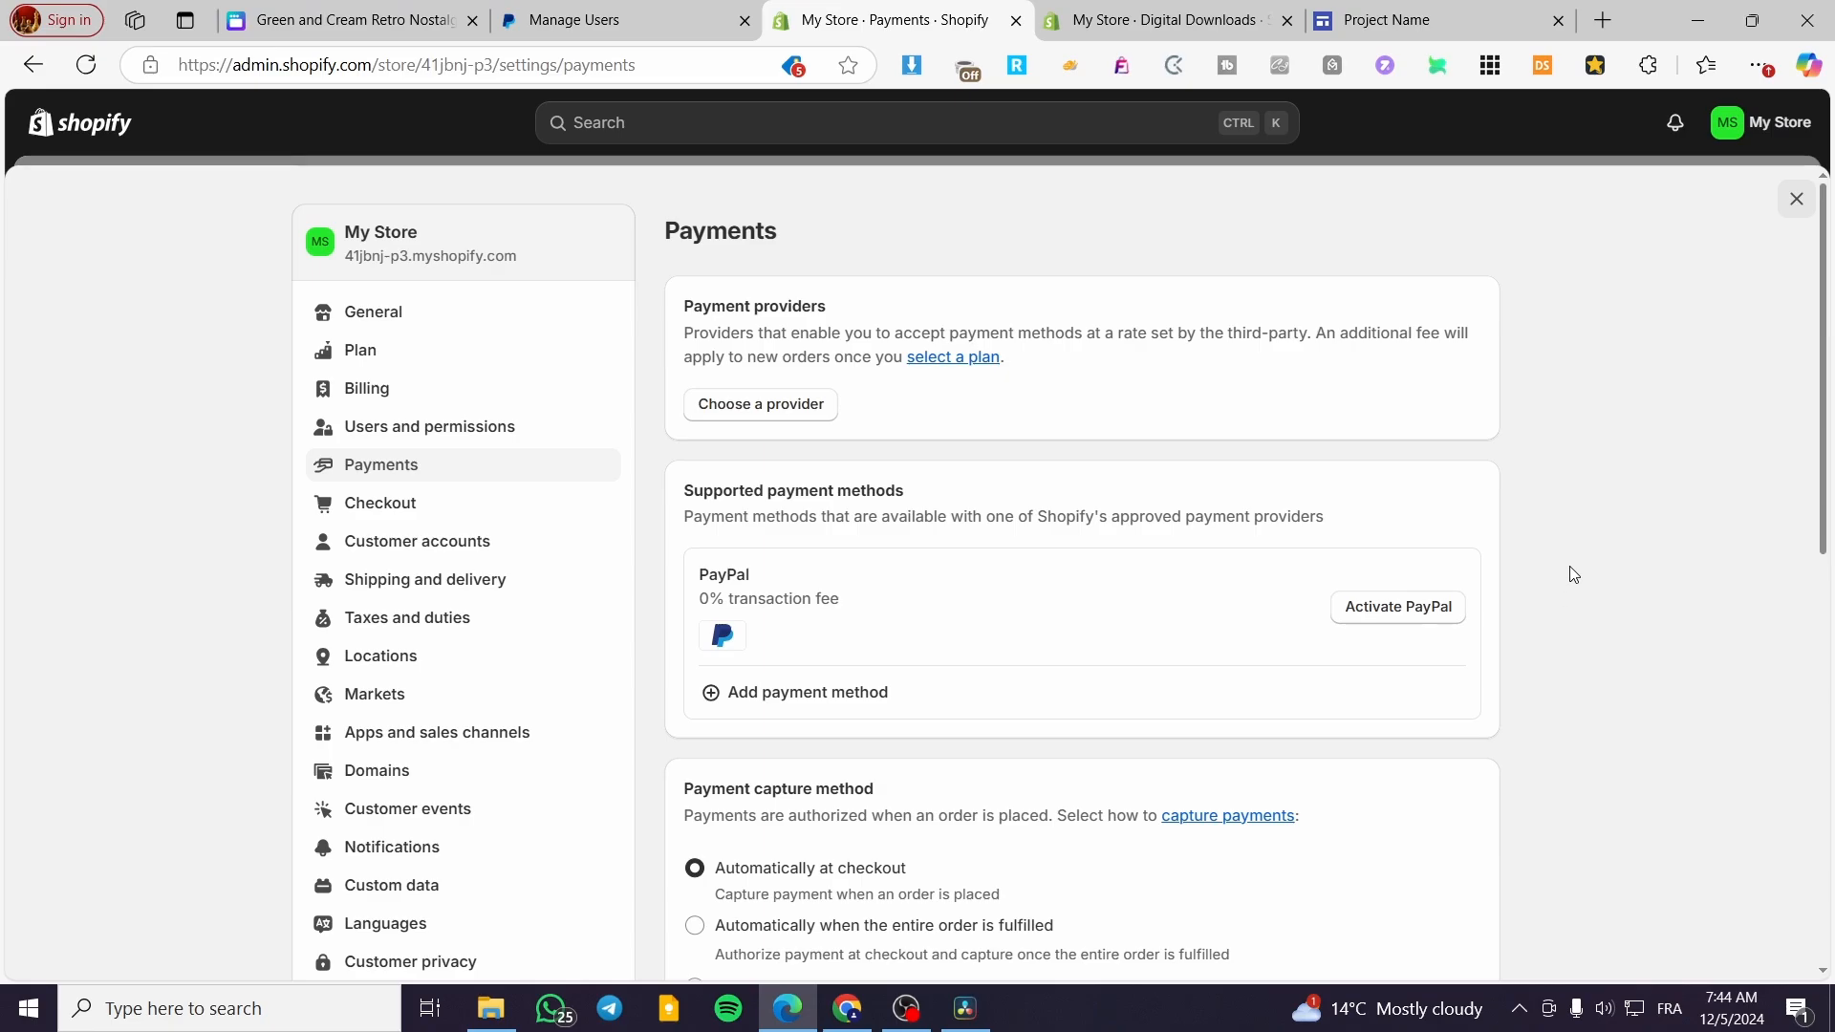